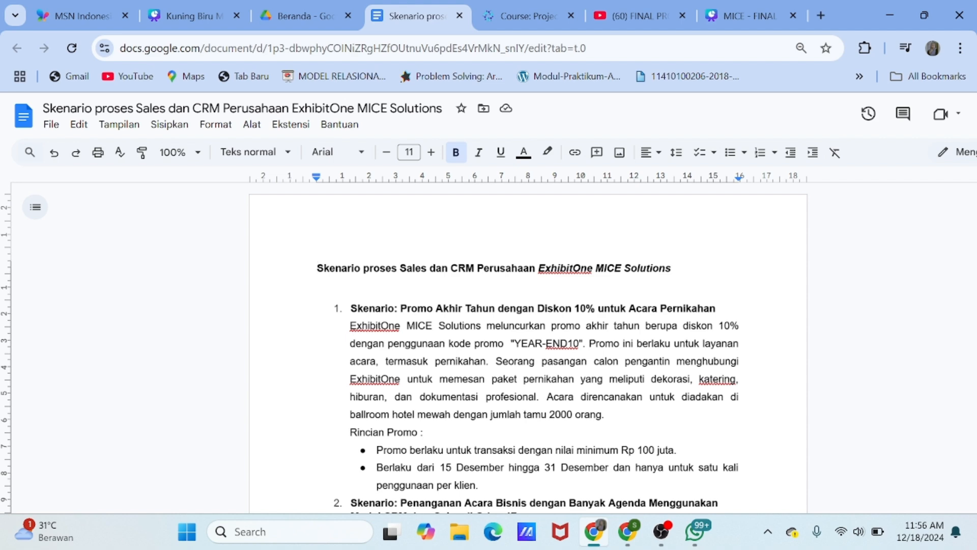
# Scroll through the ExhibitOne sales and CRM scenario document in Google Docs
pyautogui.scroll(-1, 529, 346)
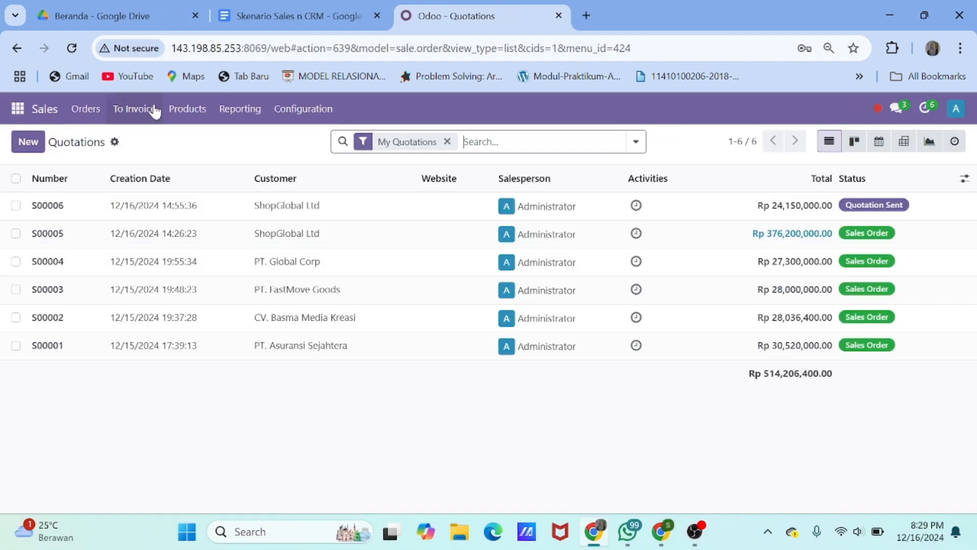
# Start a new individual customer and enter the customer's full name
pyautogui.click(95, 107)
pyautogui.click(108, 195)
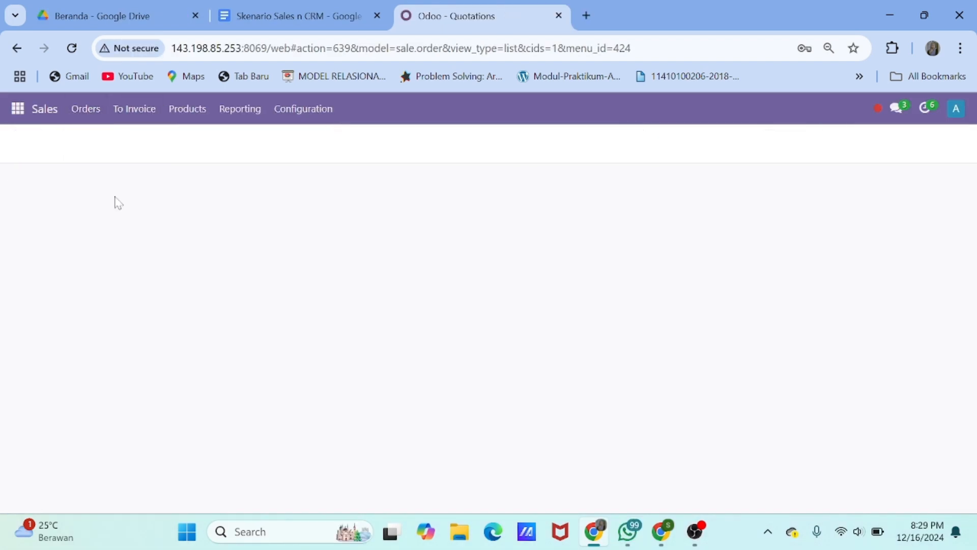
pyautogui.click(28, 143)
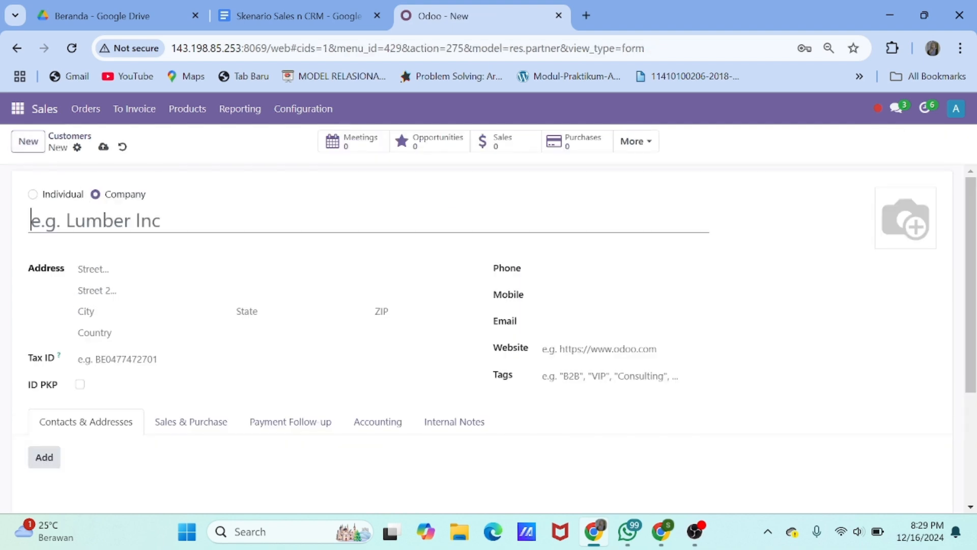
pyautogui.click(33, 194)
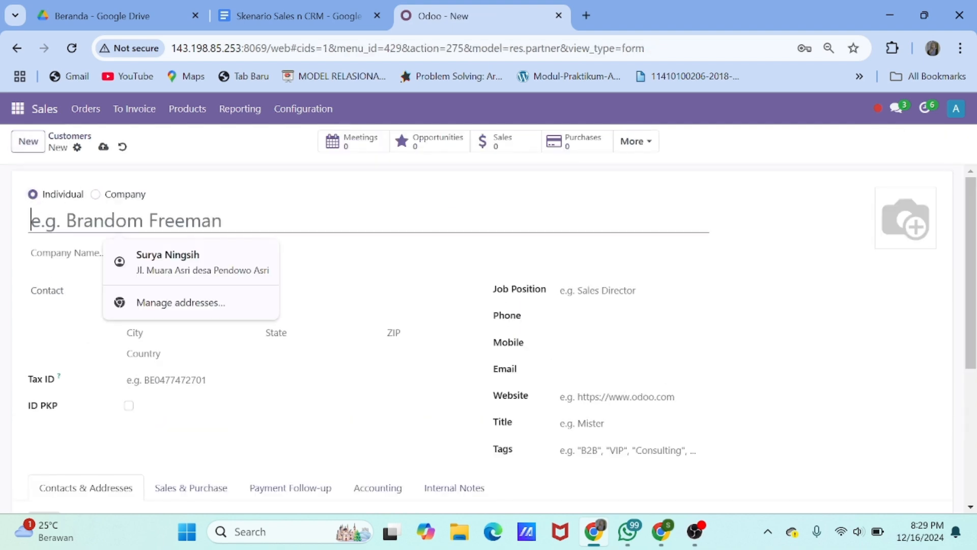
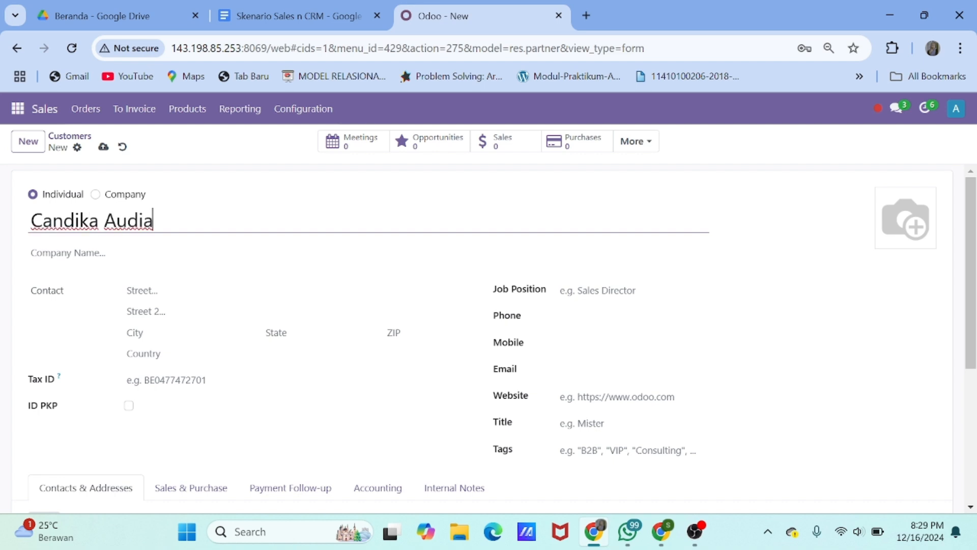
pyautogui.click(75, 220)
pyautogui.press('BackSpace')
pyautogui.write('t')
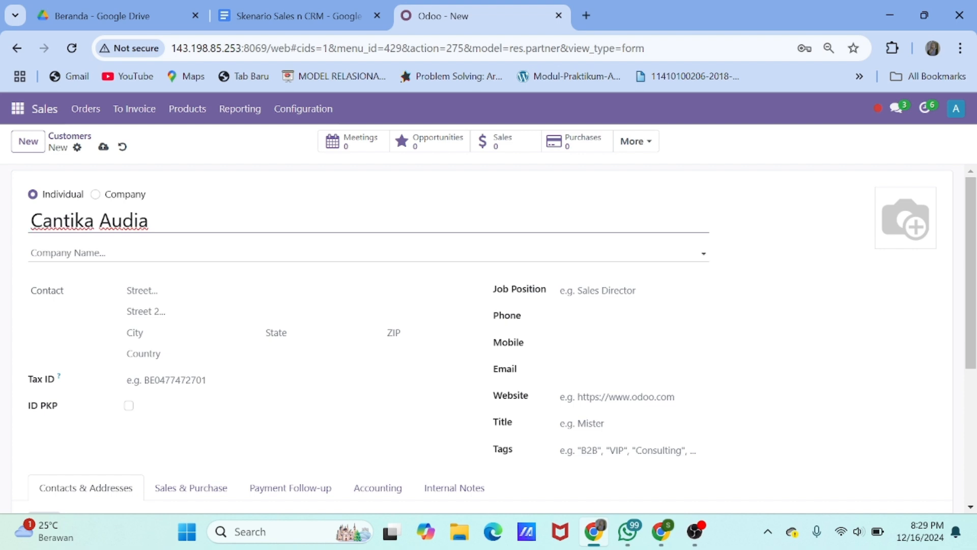
pyautogui.click(198, 253)
# Fill in the customer's street address, second address line, city and state
pyautogui.scroll(-1, 232, 259)
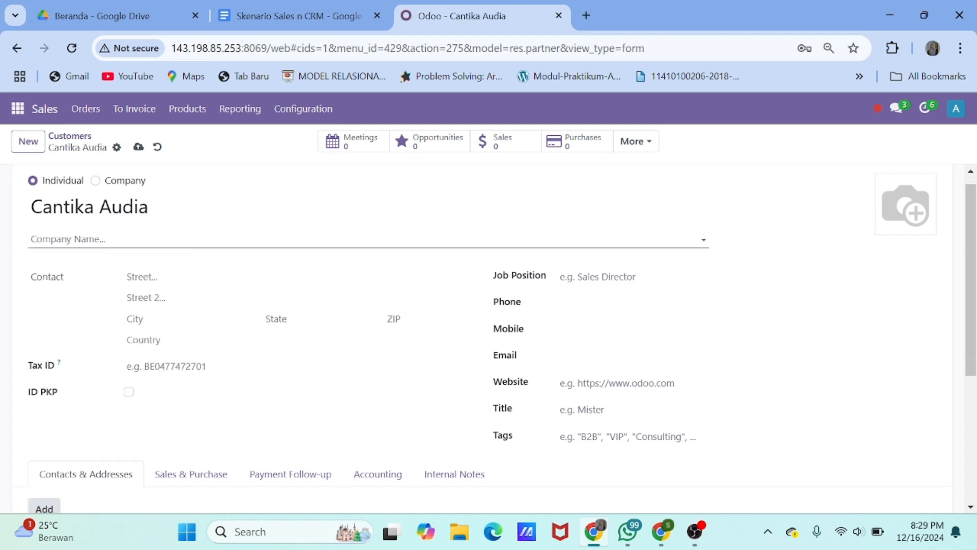
pyautogui.click(232, 277)
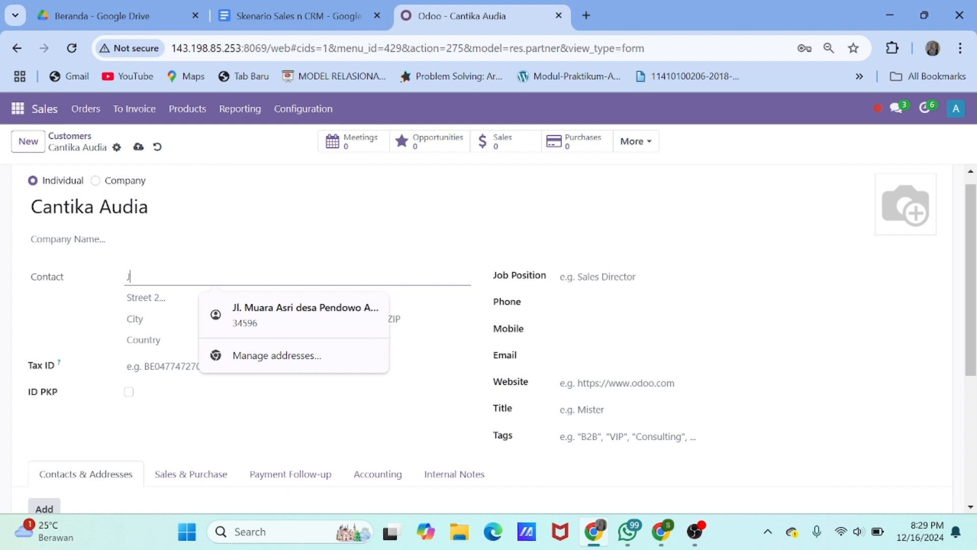
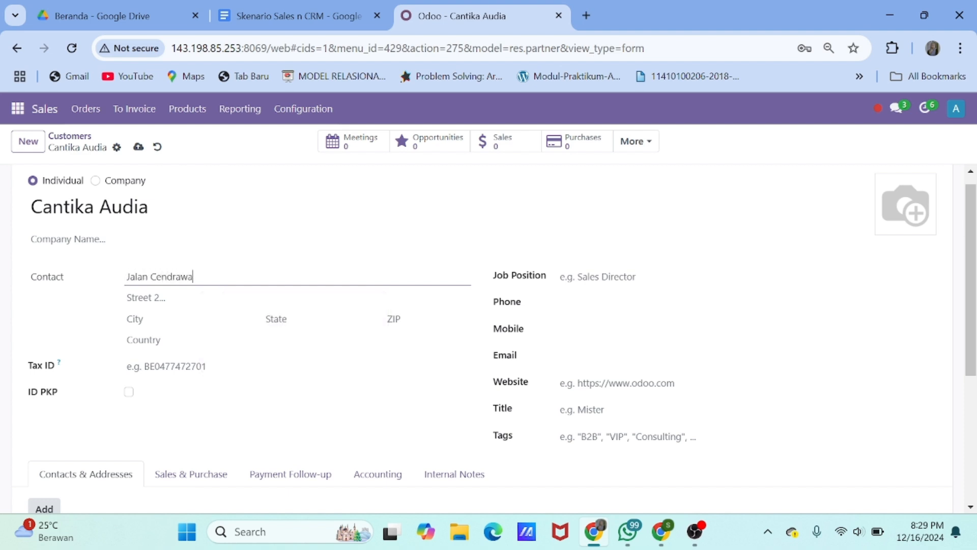
pyautogui.click(232, 297)
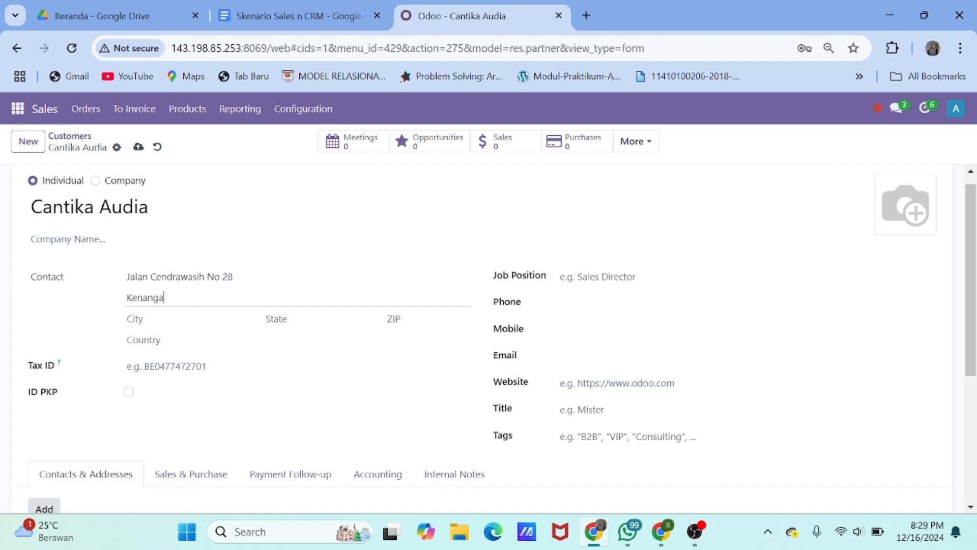
pyautogui.press('Tab')
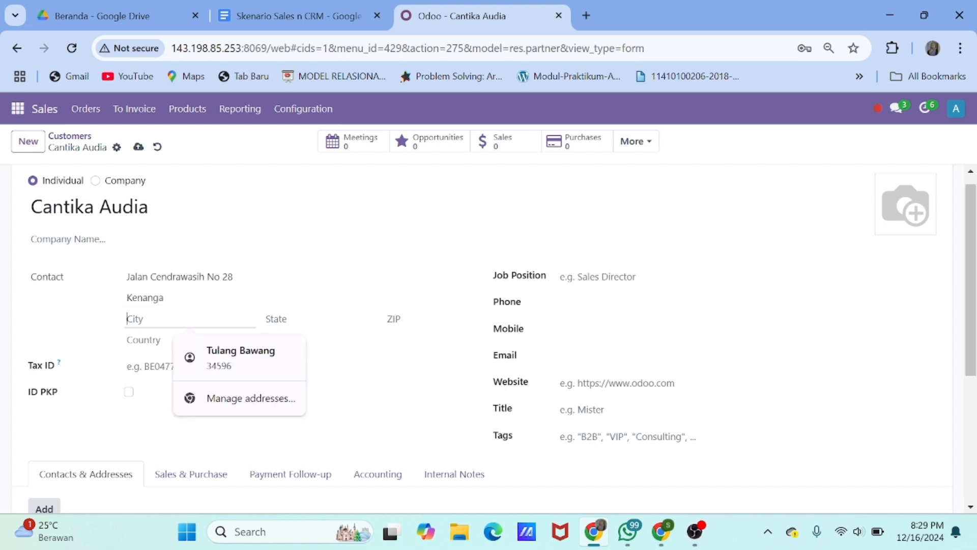
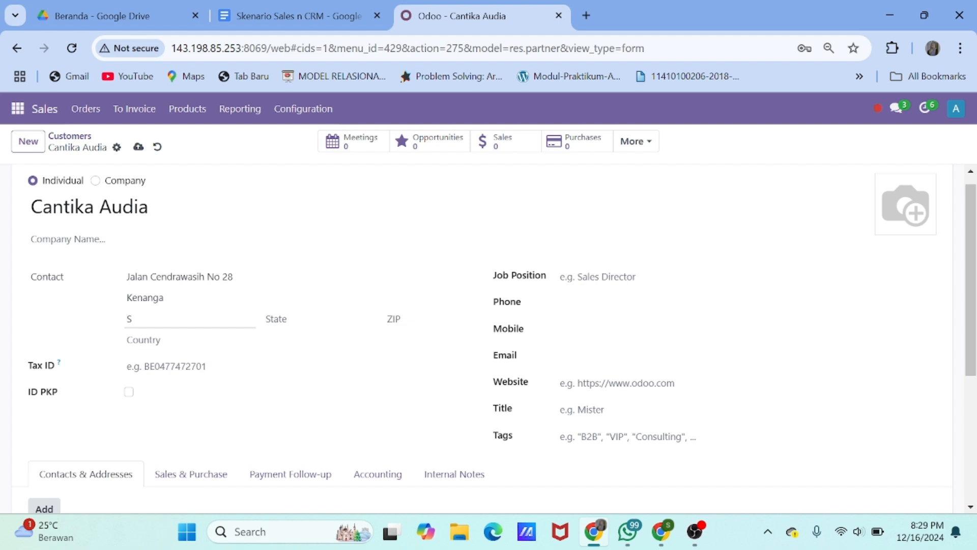
pyautogui.press('Tab')
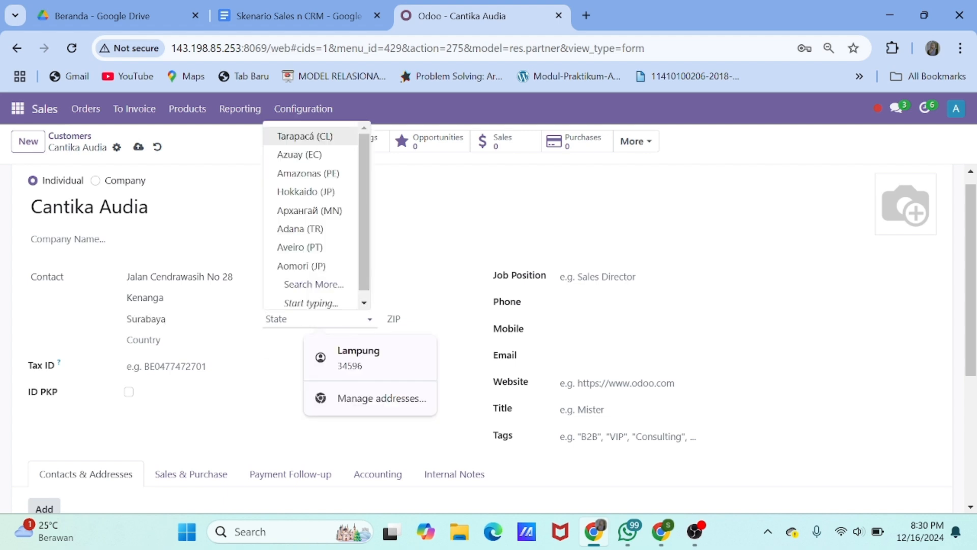
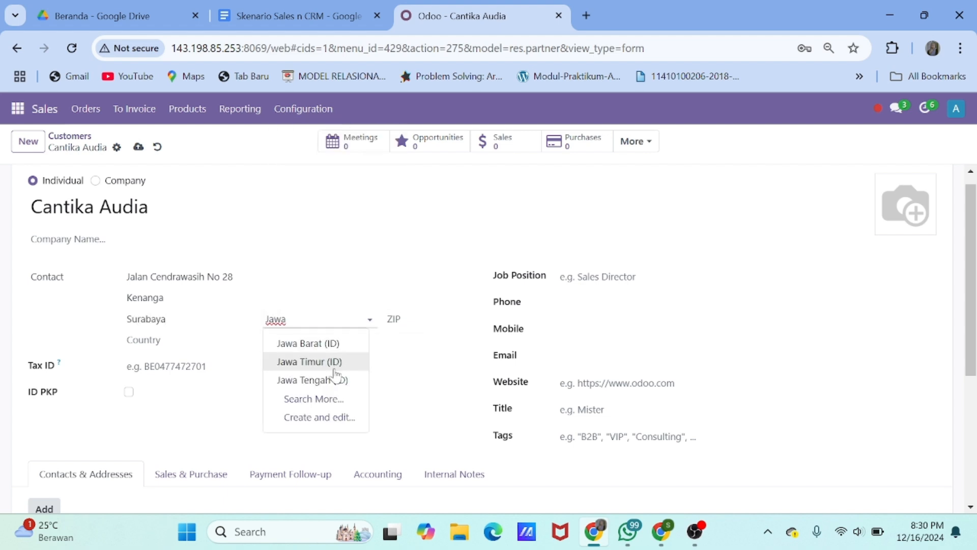
pyautogui.click(334, 379)
# Add the customer's phone number and e-mail address
pyautogui.scroll(-1, 184, 334)
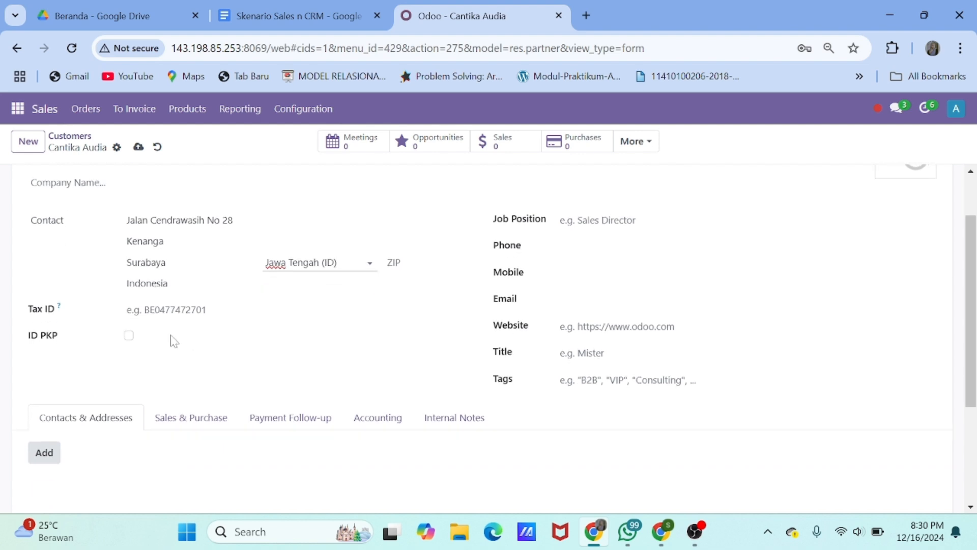
pyautogui.click(649, 243)
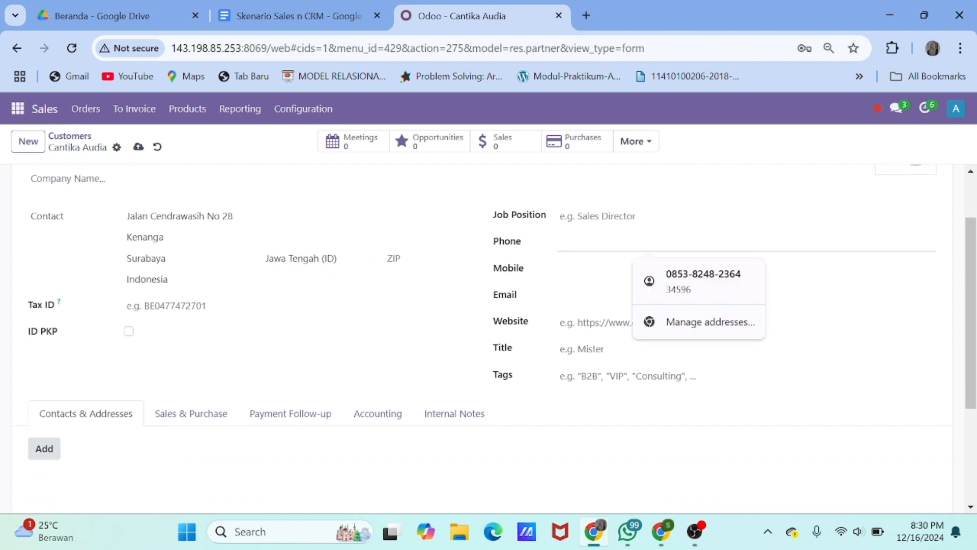
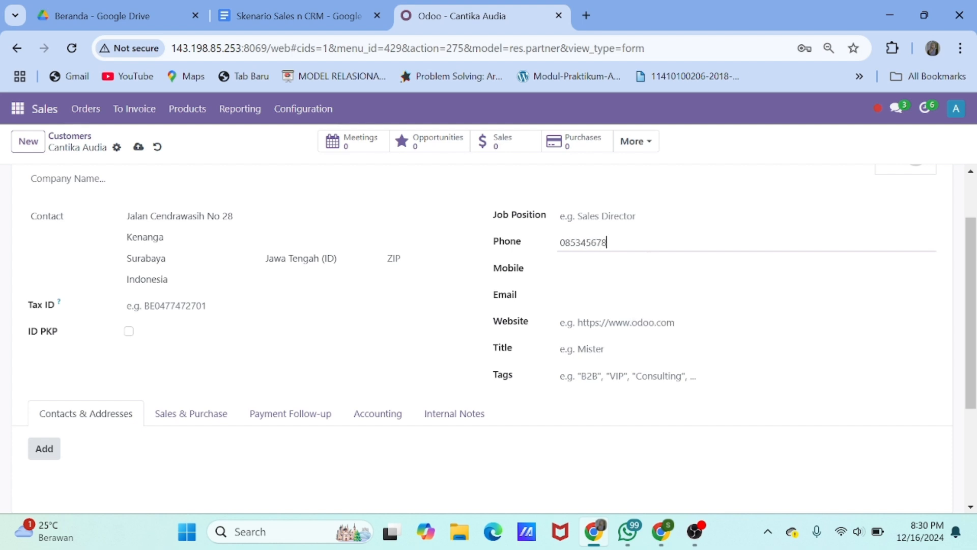
pyautogui.press('Tab')
pyautogui.press('Tab')
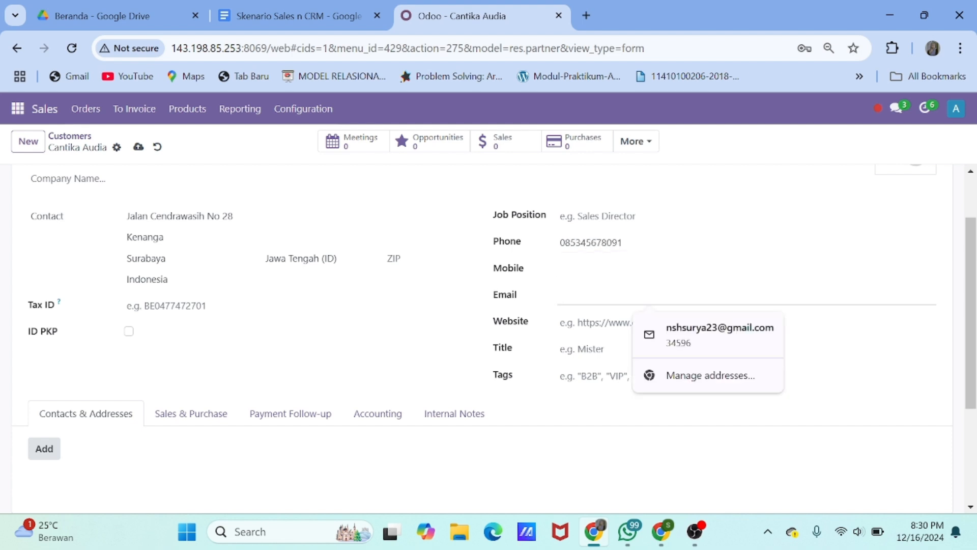
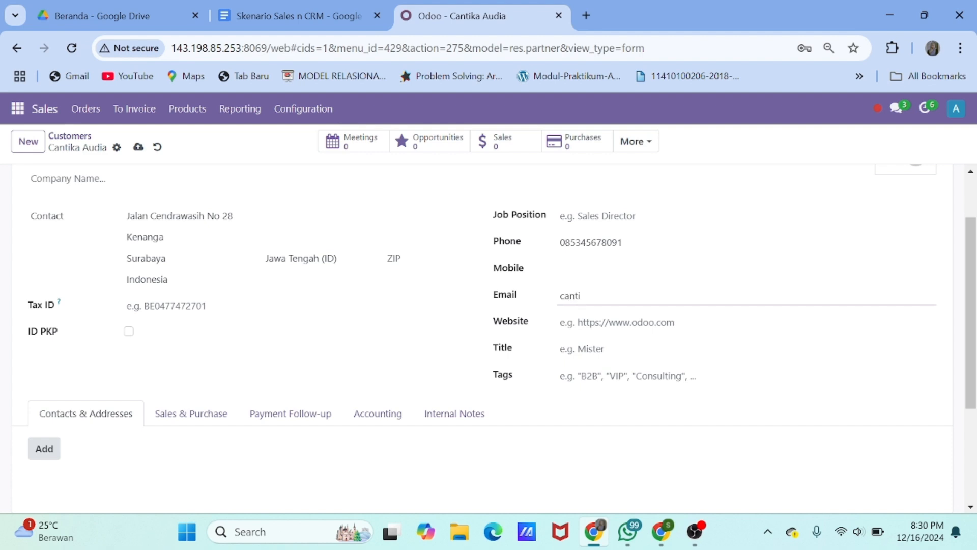
pyautogui.scroll(-1, 744, 290)
pyautogui.scroll(-1, 476, 292)
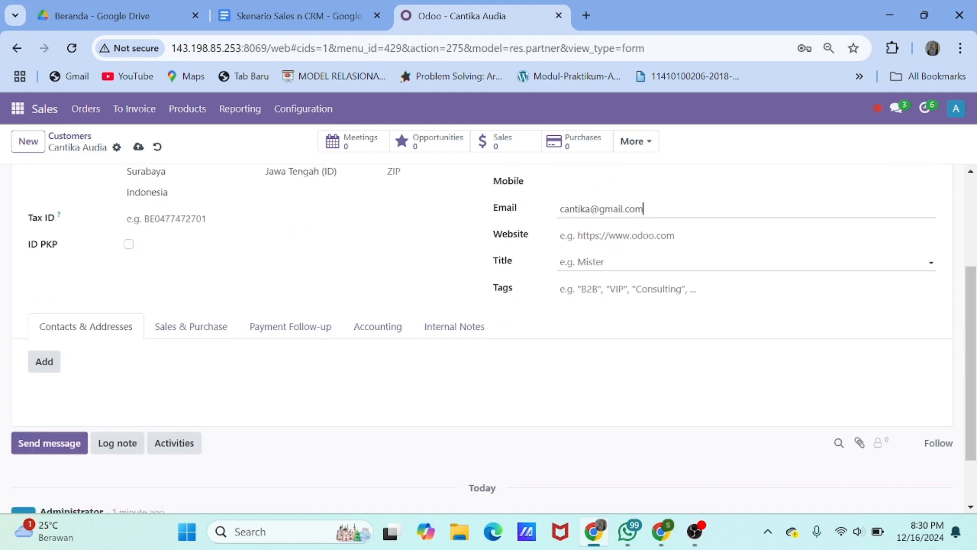
pyautogui.scroll(4, 122, 333)
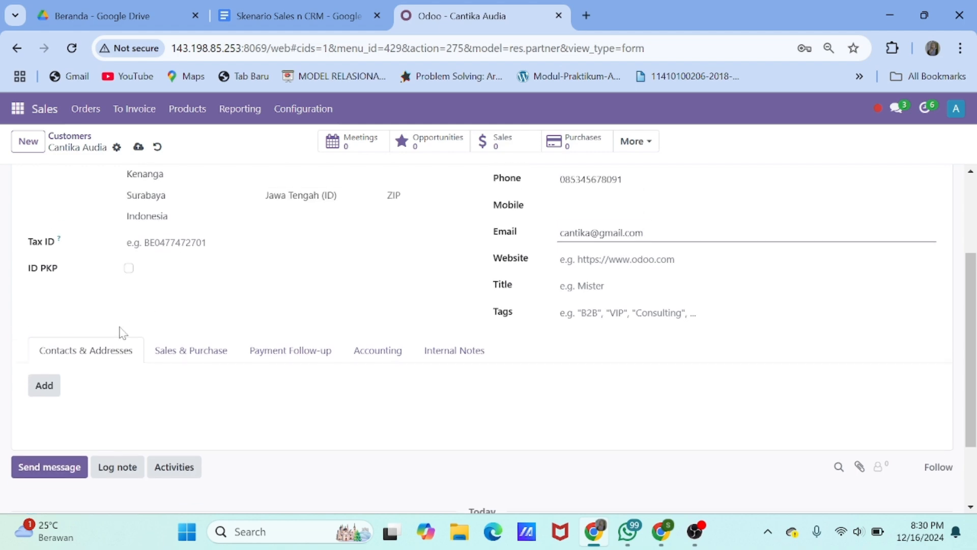
pyautogui.scroll(-5, 137, 244)
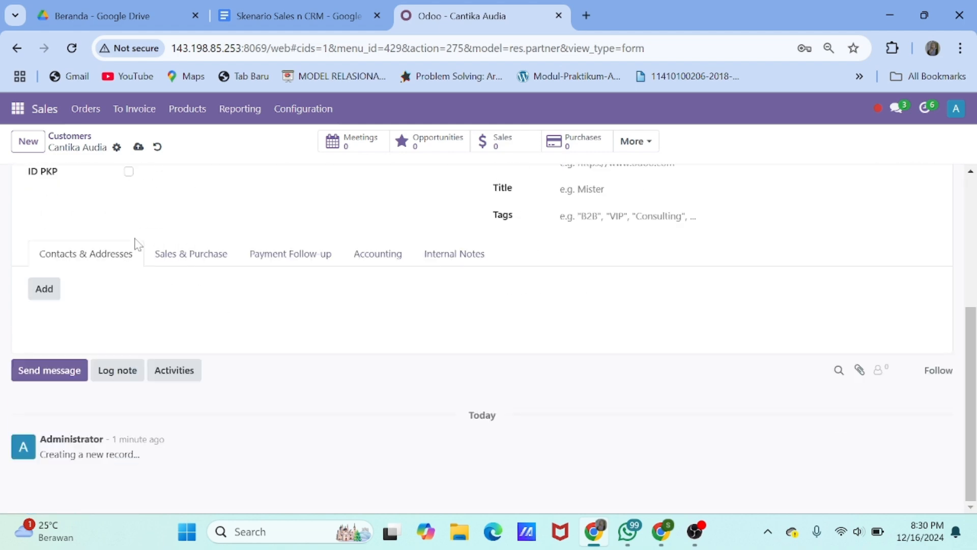
pyautogui.scroll(5, 137, 245)
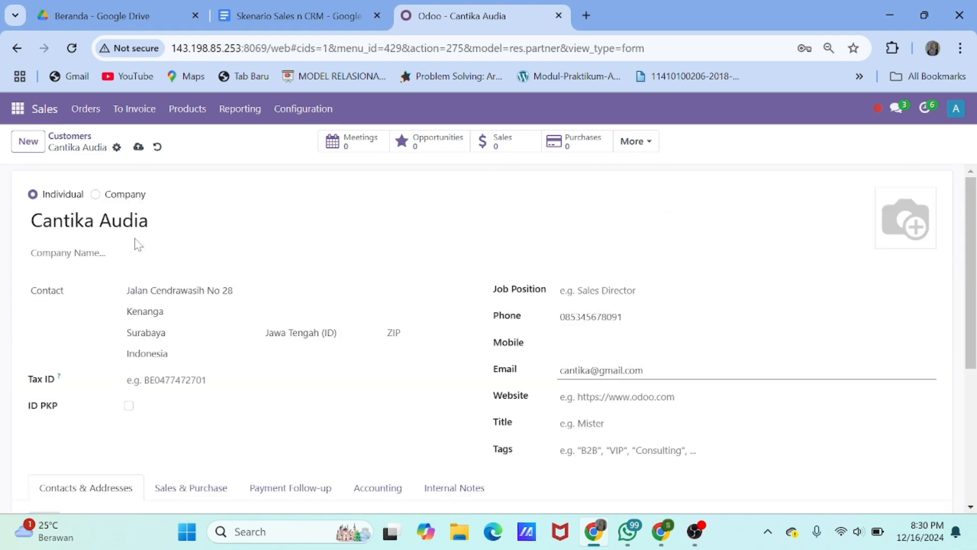
# Save the customer, check its Sales & Purchase settings, and return to the Customers list
pyautogui.click(138, 147)
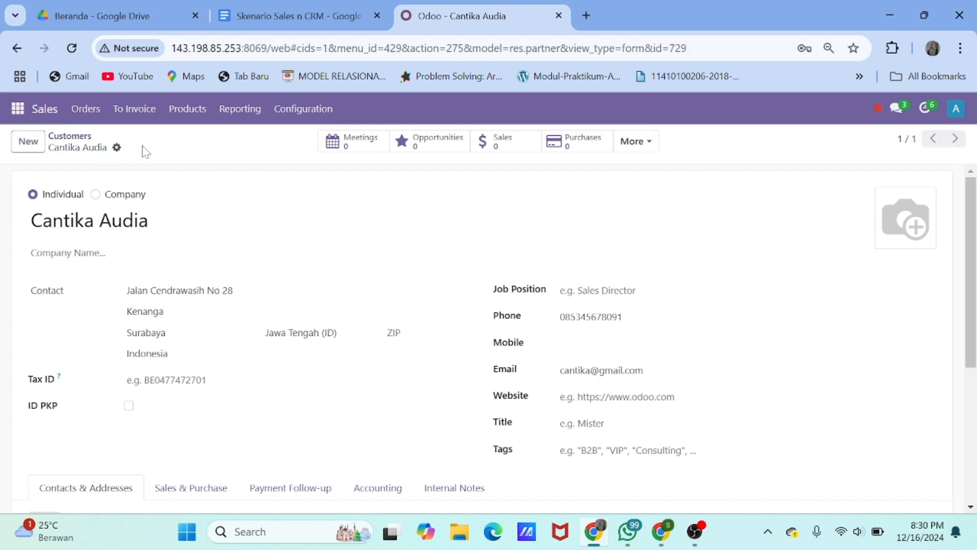
pyautogui.scroll(-4, 241, 319)
pyautogui.scroll(1, 239, 319)
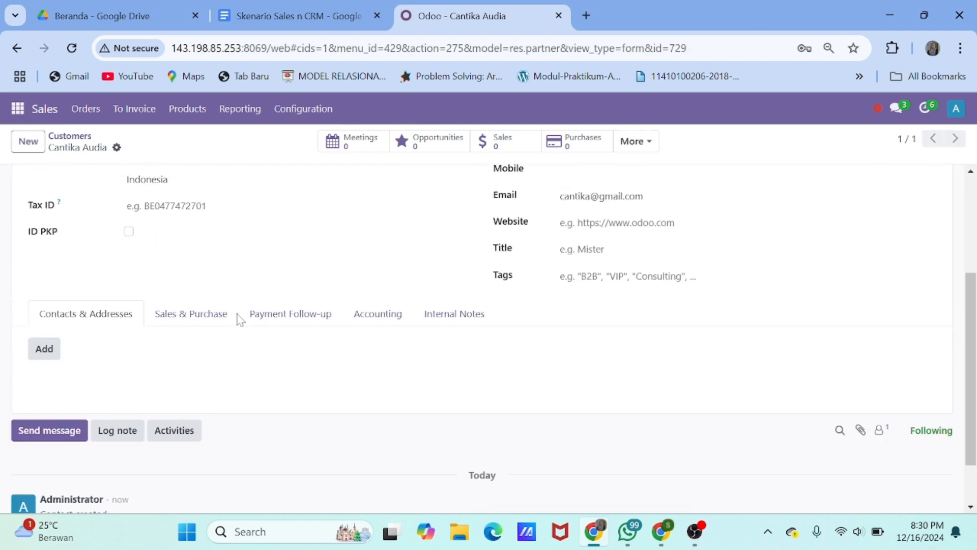
pyautogui.click(194, 319)
pyautogui.scroll(-2, 193, 321)
pyautogui.scroll(5, 489, 336)
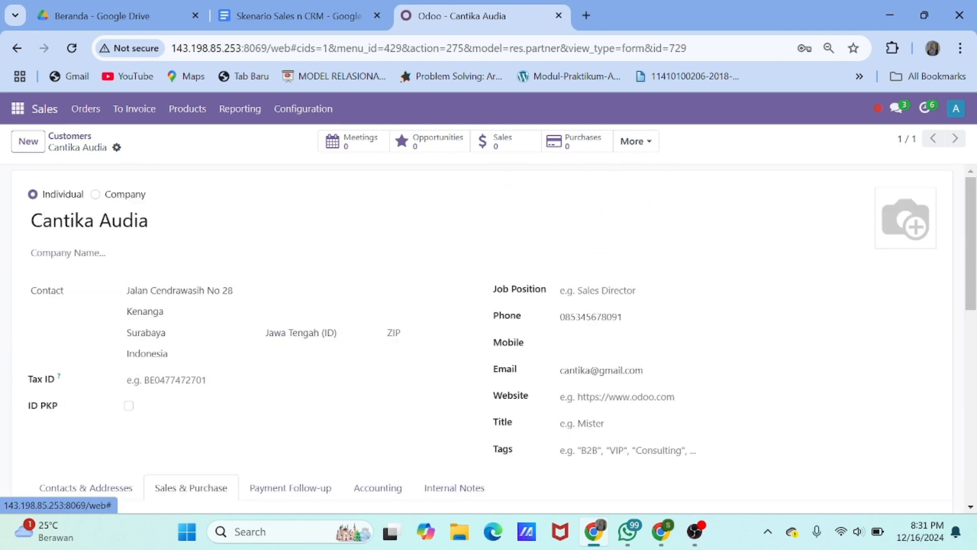
pyautogui.click(71, 136)
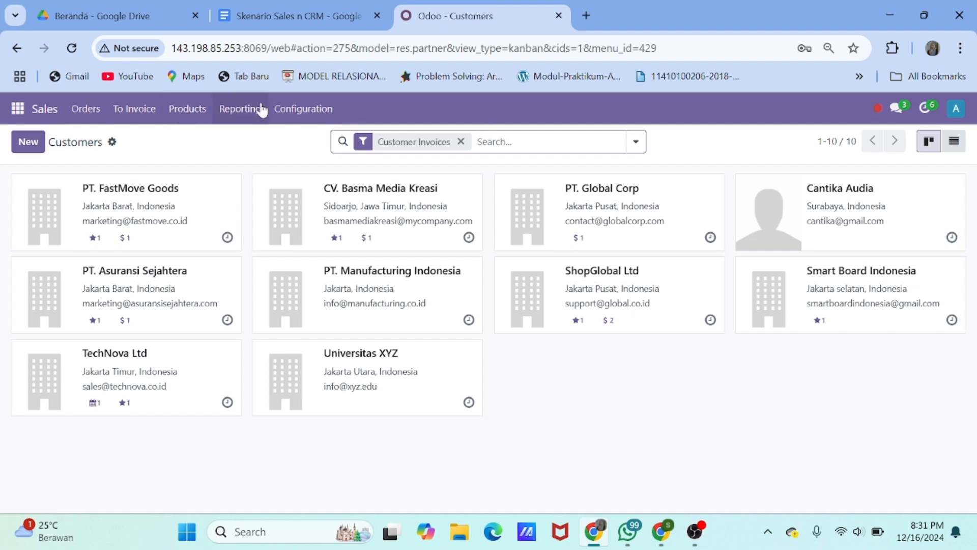
# Create a new Discount & Loyalty program named 'Promo wedding akhir tahun'
pyautogui.click(243, 109)
pyautogui.moveTo(187, 109)
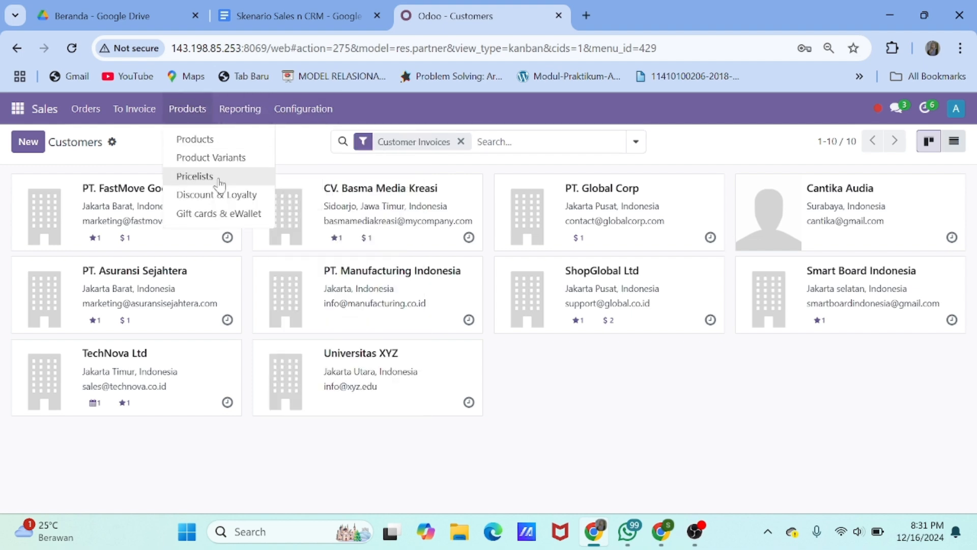
pyautogui.click(224, 195)
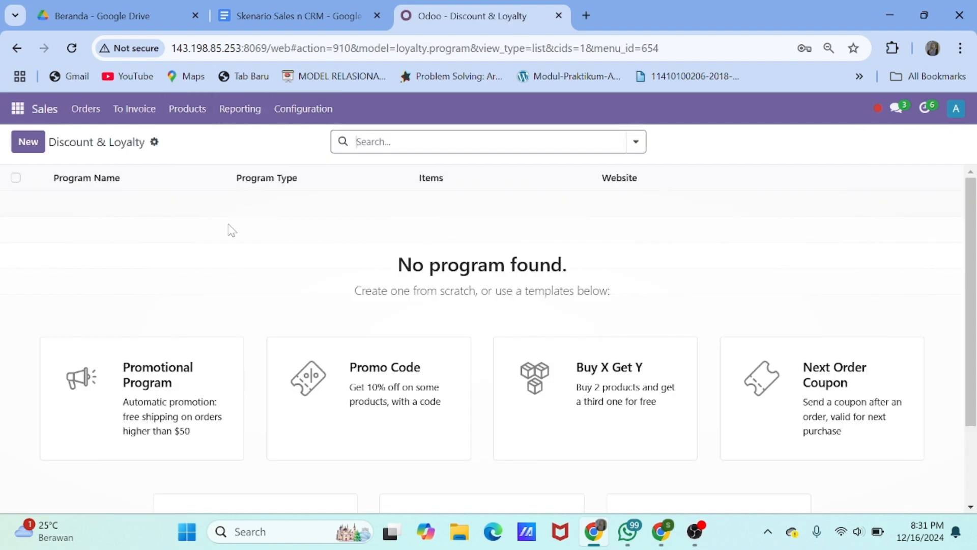
pyautogui.click(28, 142)
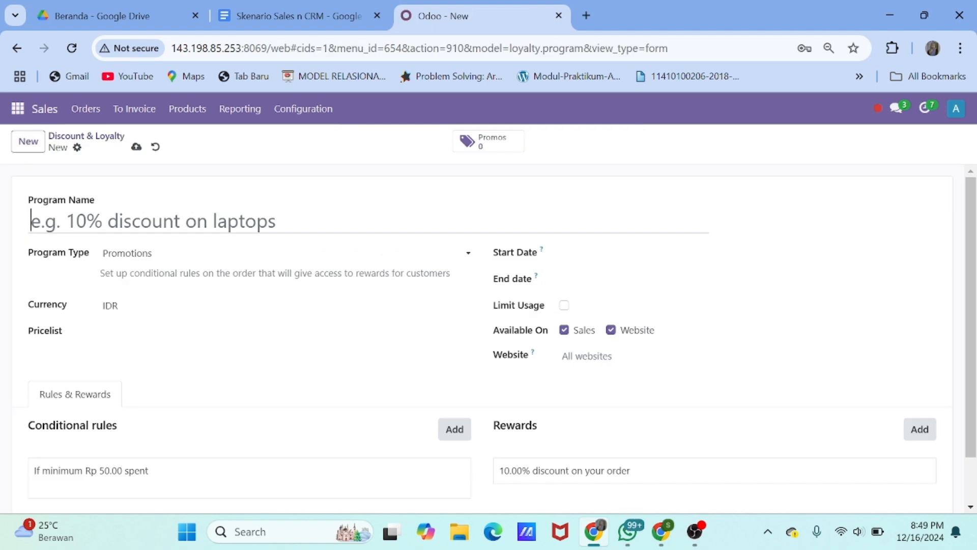
pyautogui.write('wedding ak')
pyautogui.write('kho')
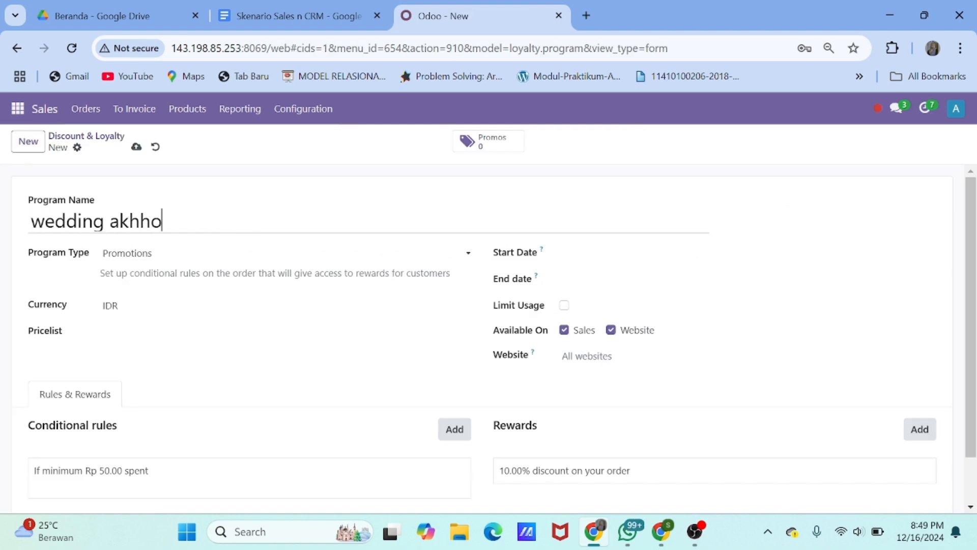
pyautogui.press('BackSpace')
pyautogui.press('BackSpace')
pyautogui.press('BackSpace')
pyautogui.write('hir tahun')
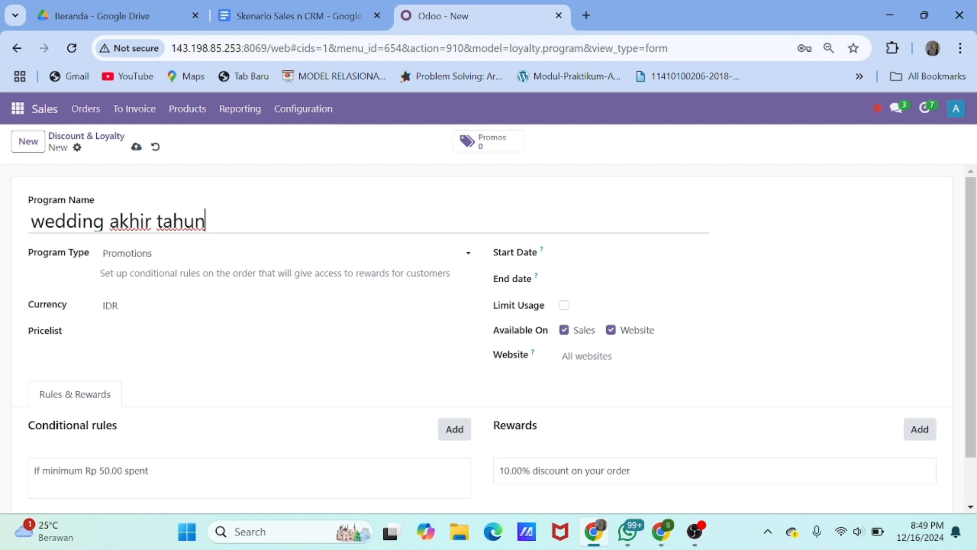
pyautogui.press('Home')
pyautogui.write('o')
pyautogui.press('BackSpace')
pyautogui.write('Promo')
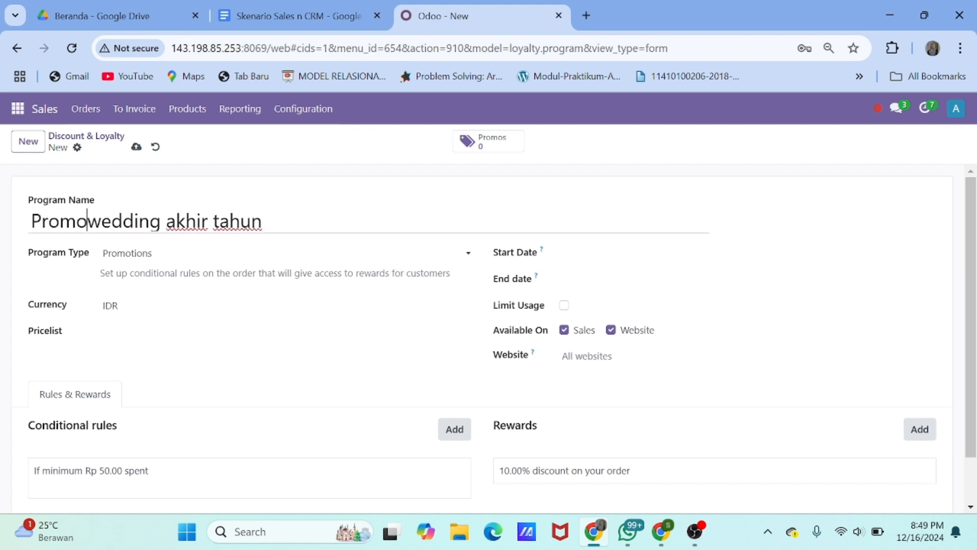
# Make it a Discount Code program using the Default IDR pricelist
pyautogui.click(142, 257)
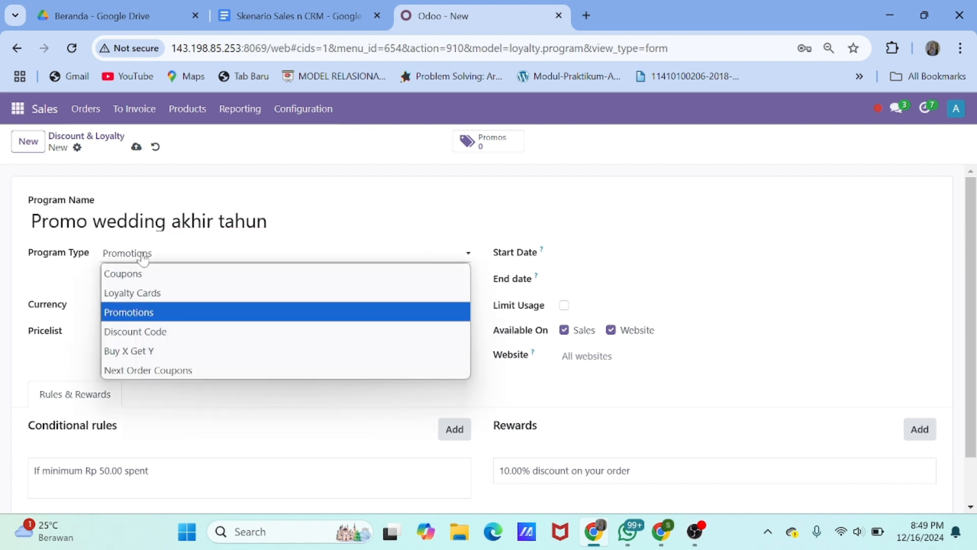
pyautogui.click(161, 331)
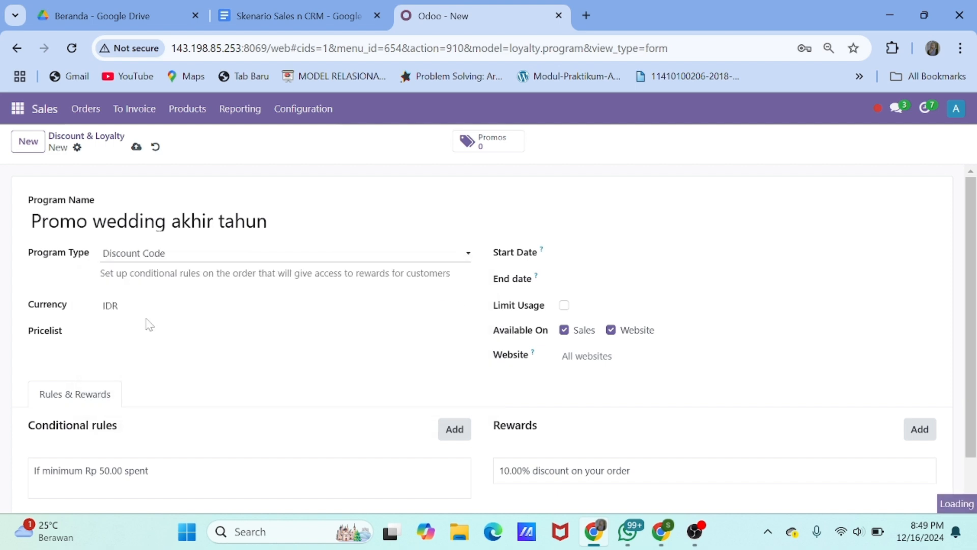
pyautogui.scroll(-1, 459, 318)
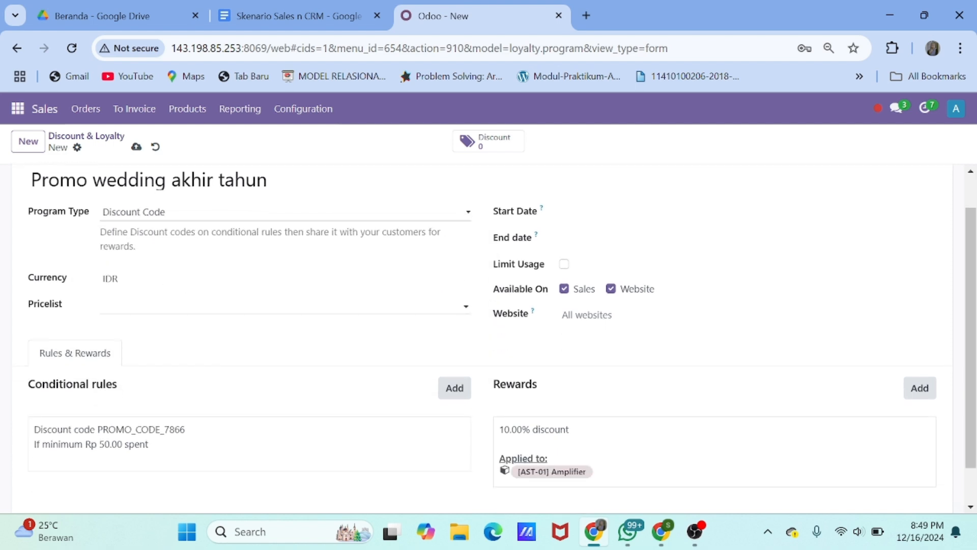
pyautogui.scroll(1, 194, 320)
pyautogui.click(199, 290)
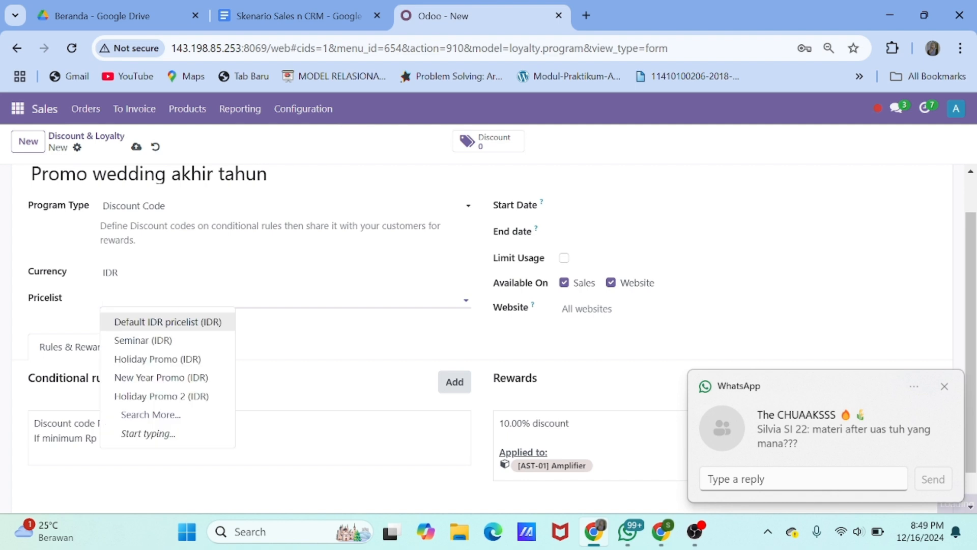
pyautogui.click(204, 323)
# Run the program from 12/20 to 12/31/2024, limited to 2 usages
pyautogui.click(589, 206)
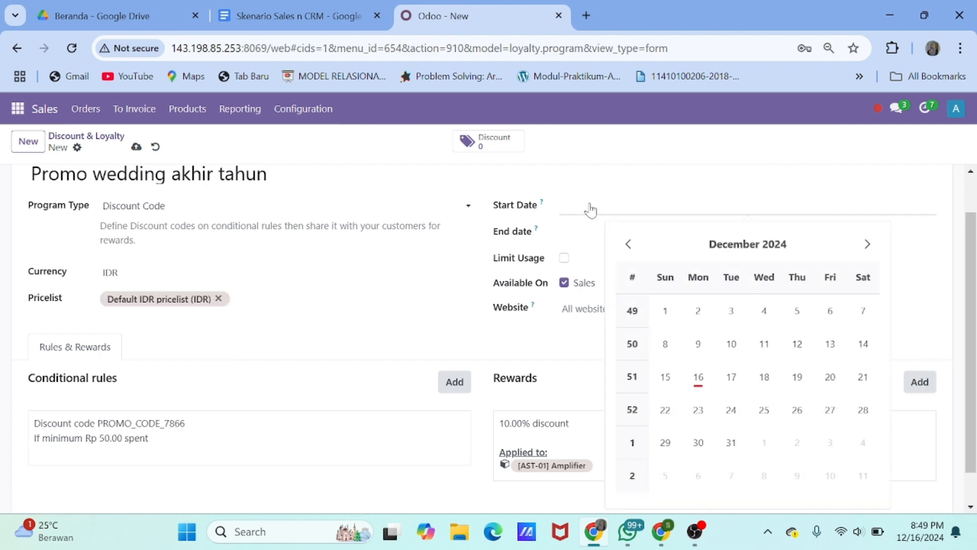
pyautogui.click(829, 377)
pyautogui.click(616, 234)
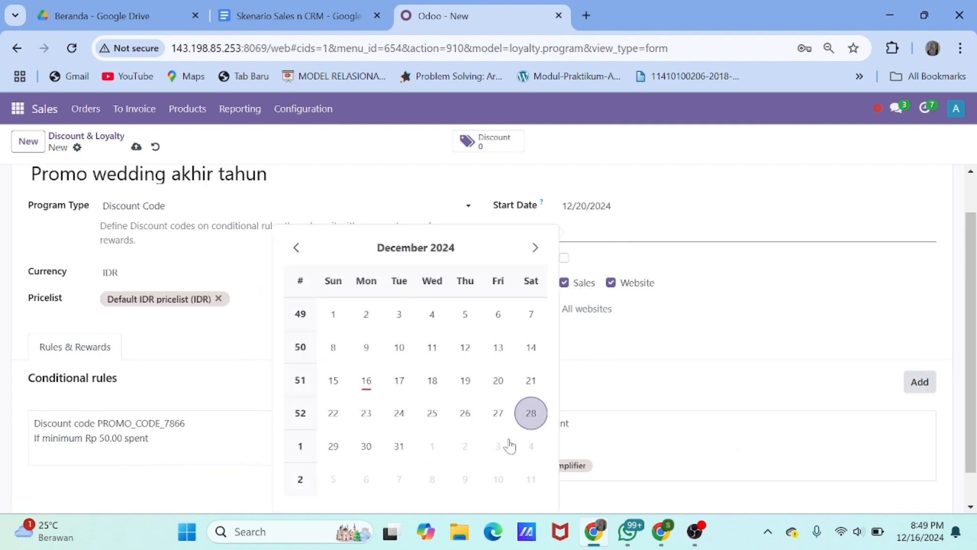
pyautogui.click(397, 444)
pyautogui.click(564, 258)
pyautogui.click(593, 258)
pyautogui.write('2')
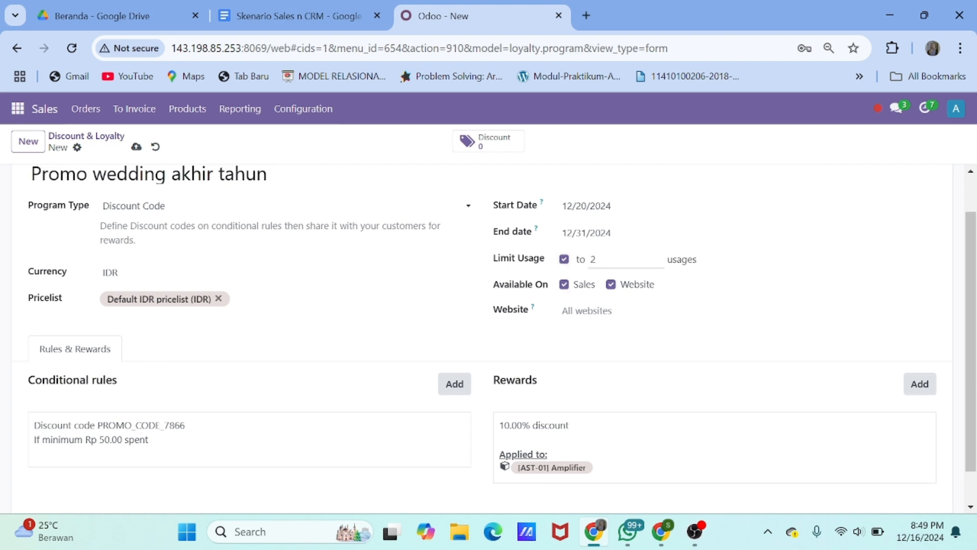
pyautogui.scroll(-1, 656, 394)
pyautogui.click(920, 351)
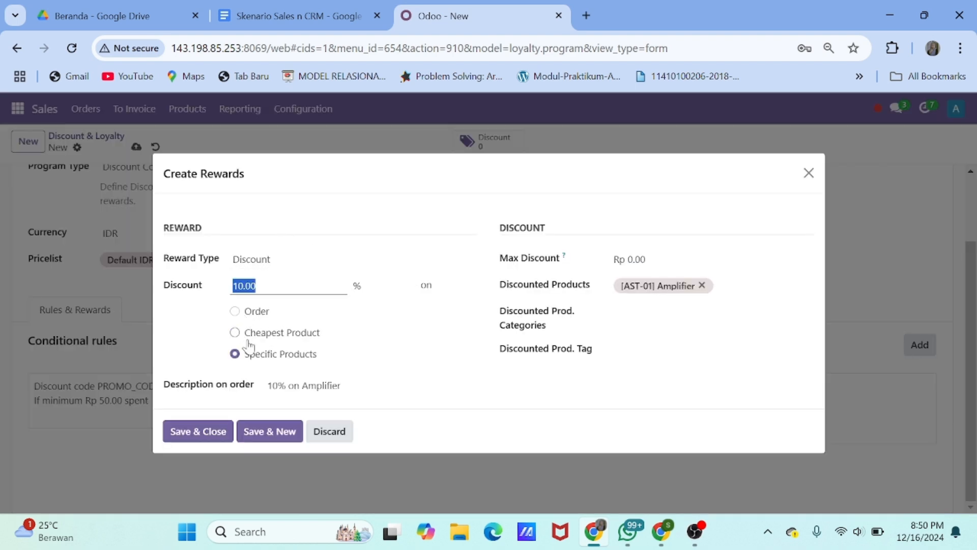
# Discount Wedding Events VVIP and Wedding Events VIP instead of Amplifier in the new reward
pyautogui.click(702, 285)
pyautogui.click(710, 286)
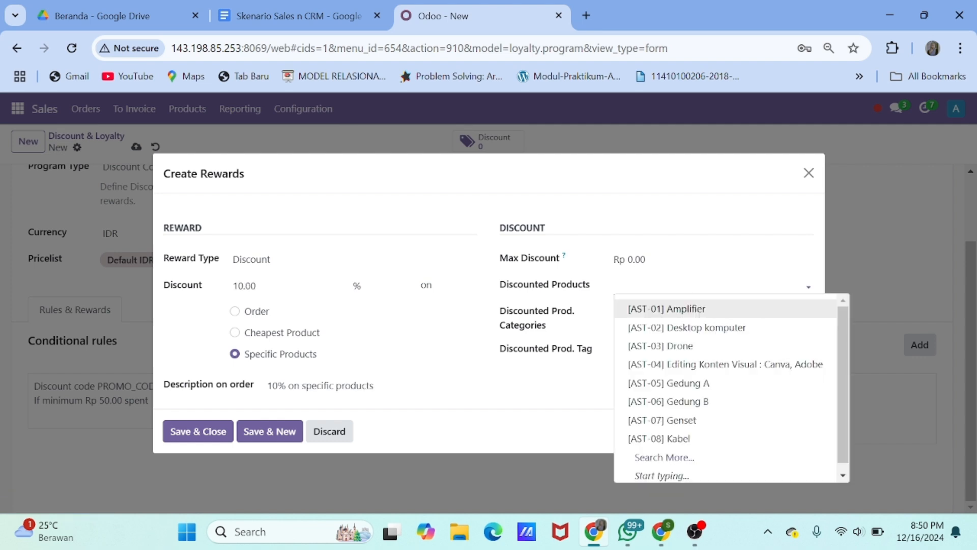
pyautogui.write('we')
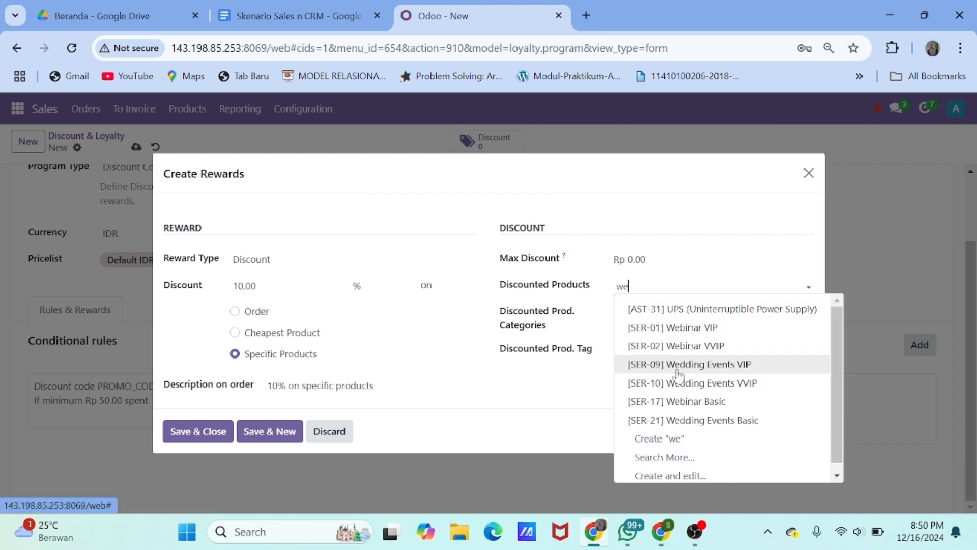
pyautogui.click(673, 363)
pyautogui.write('we')
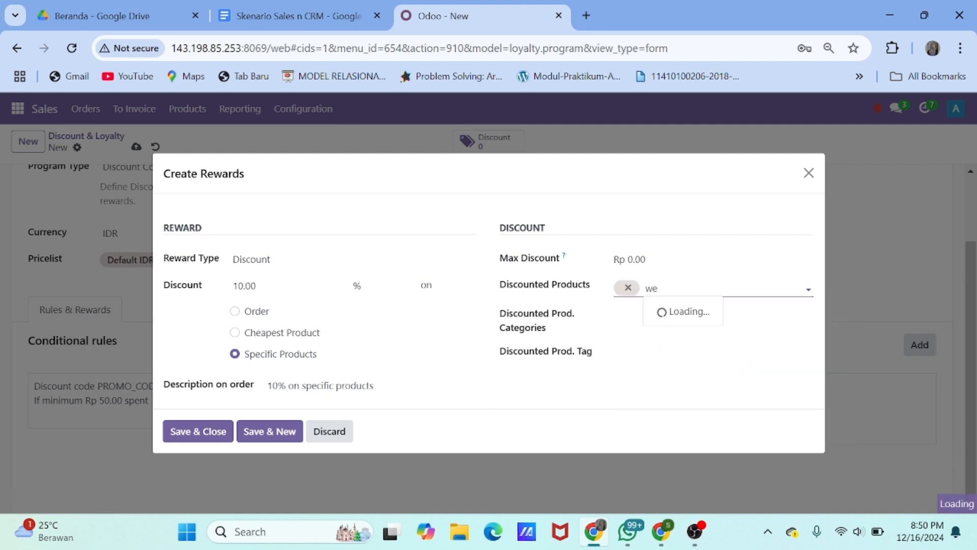
pyautogui.write('d')
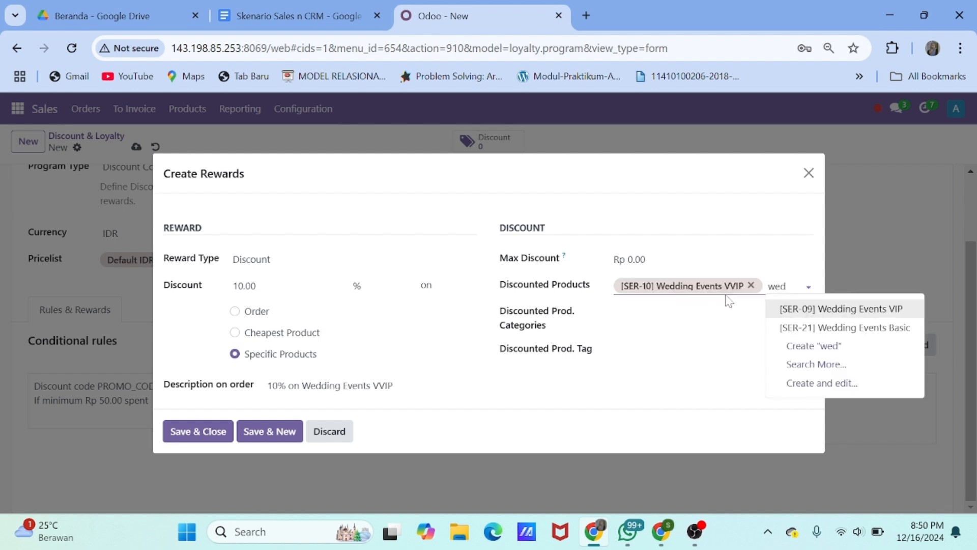
pyautogui.click(834, 315)
# Cap the reward's maximum discount at 35,000,000 and save the reward
pyautogui.doubleClick(643, 257)
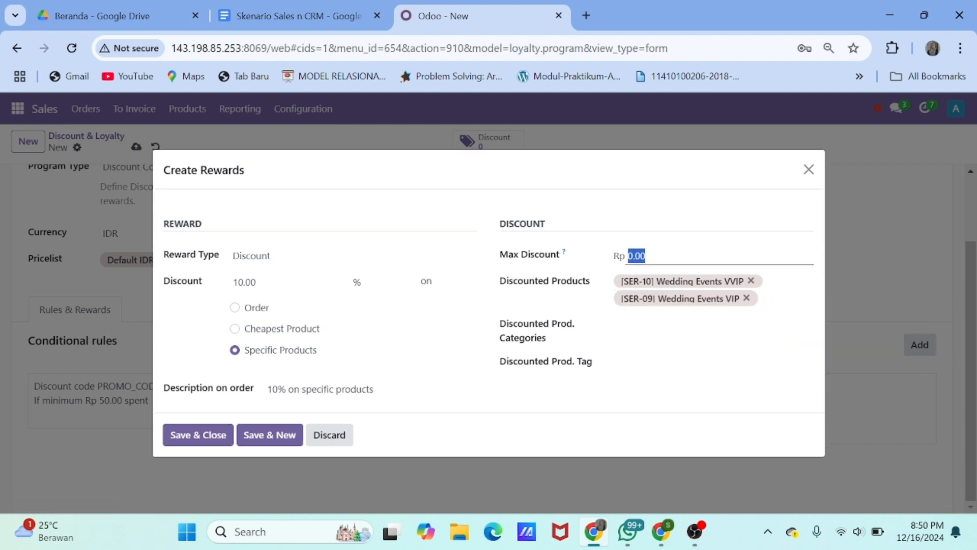
pyautogui.write('2000')
pyautogui.press('BackSpace')
pyautogui.press('BackSpace')
pyautogui.press('BackSpace')
pyautogui.press('BackSpace')
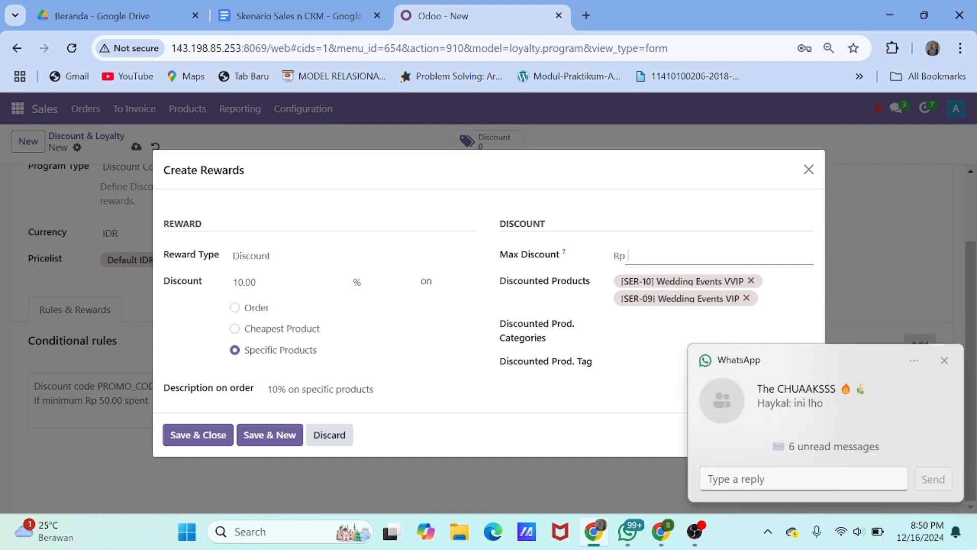
pyautogui.write('20')
pyautogui.press('BackSpace')
pyautogui.press('BackSpace')
pyautogui.write('20')
pyautogui.press('BackSpace')
pyautogui.press('BackSpace')
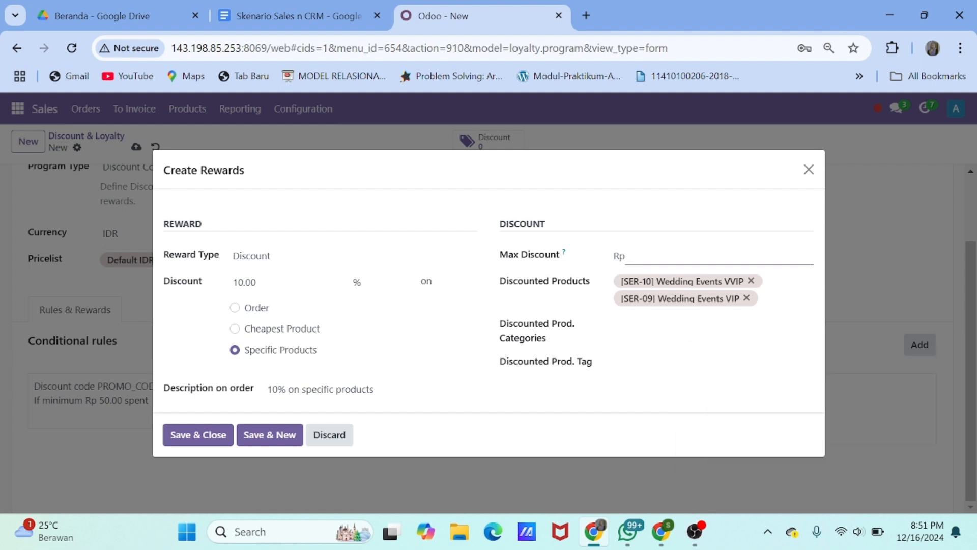
pyautogui.write('35000000')
pyautogui.click(212, 436)
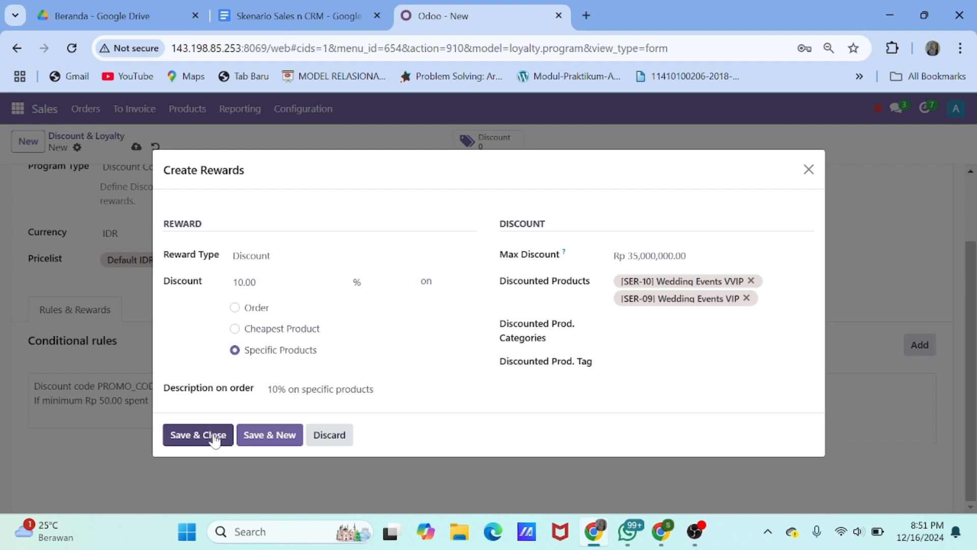
# Delete the old Amplifier reward from the program
pyautogui.scroll(-2, 415, 396)
pyautogui.click(685, 340)
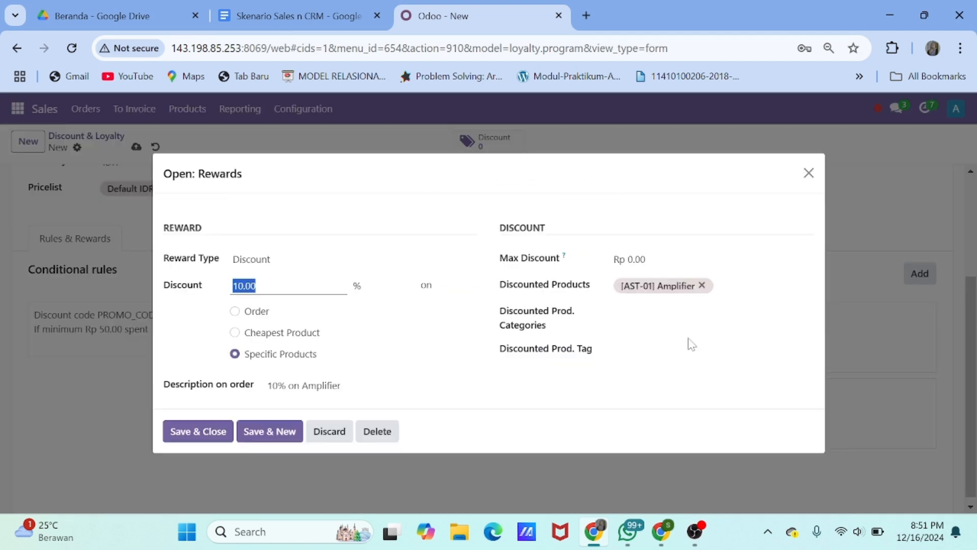
pyautogui.click(377, 432)
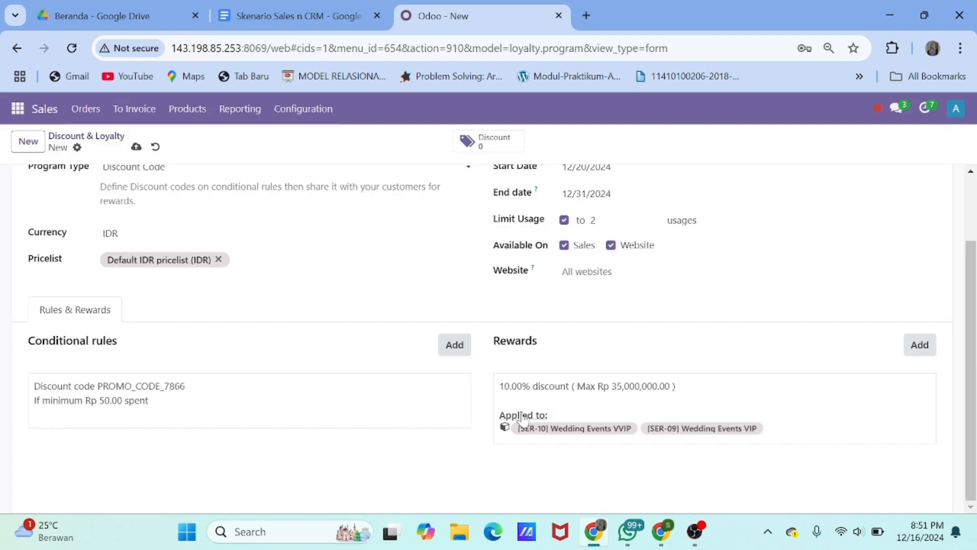
# Set the rule's discount code to END-YEAR10%, minimum quantity 1 and minimum purchase 100,000,000
pyautogui.click(382, 390)
pyautogui.moveTo(329, 187); pyautogui.dragTo(235, 189)
pyautogui.write('En')
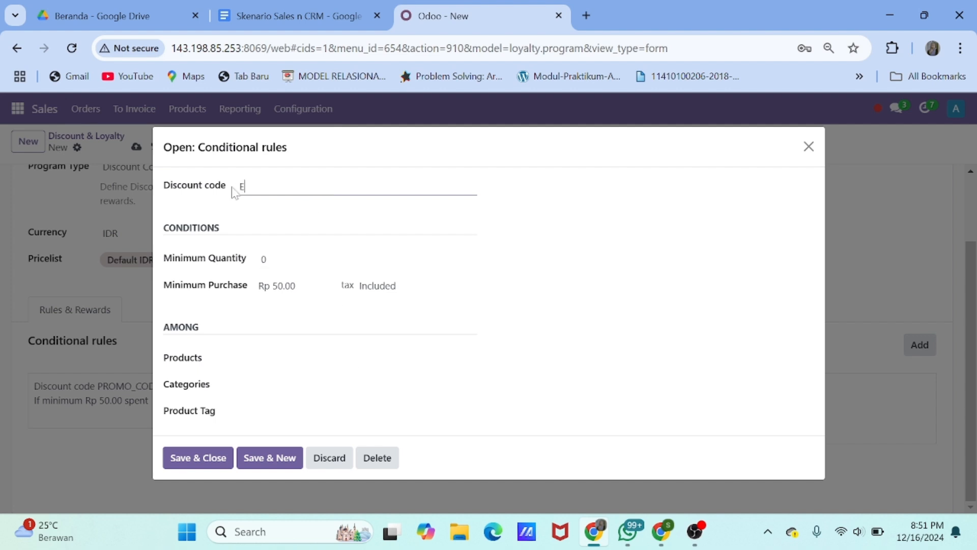
pyautogui.press('BackSpace')
pyautogui.press('BackSpace')
pyautogui.write('END YEAR10%')
pyautogui.press('Tab')
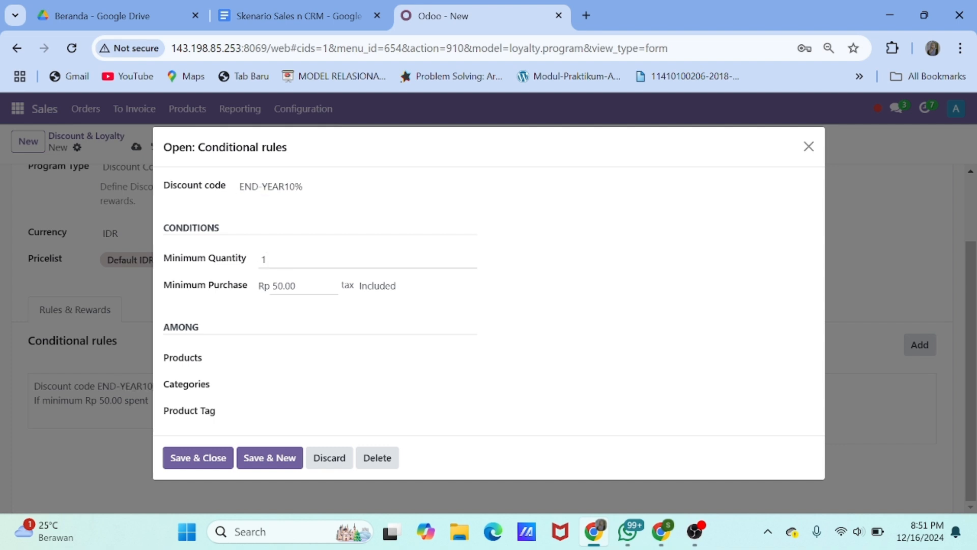
pyautogui.press('Tab')
pyautogui.write('3')
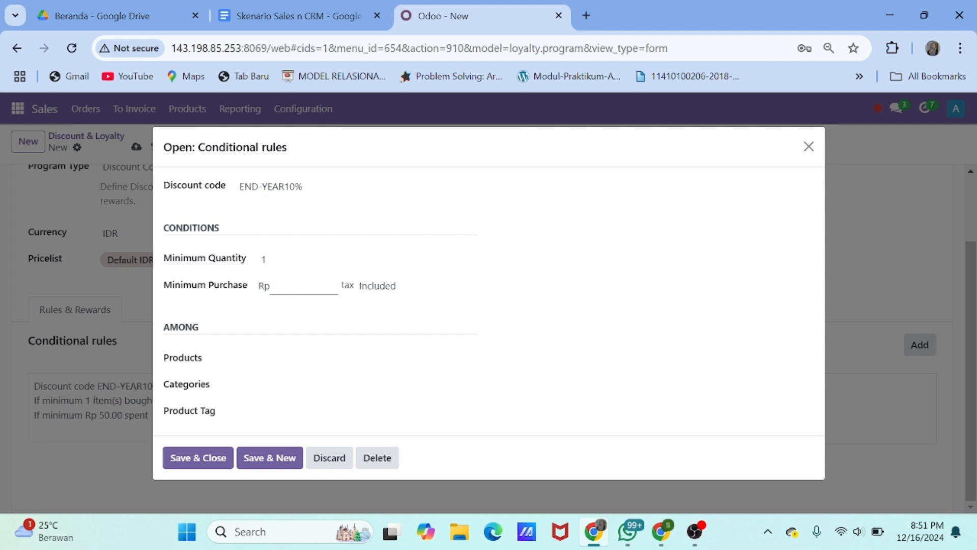
pyautogui.write('100000000')
pyautogui.click(213, 359)
pyautogui.click(215, 459)
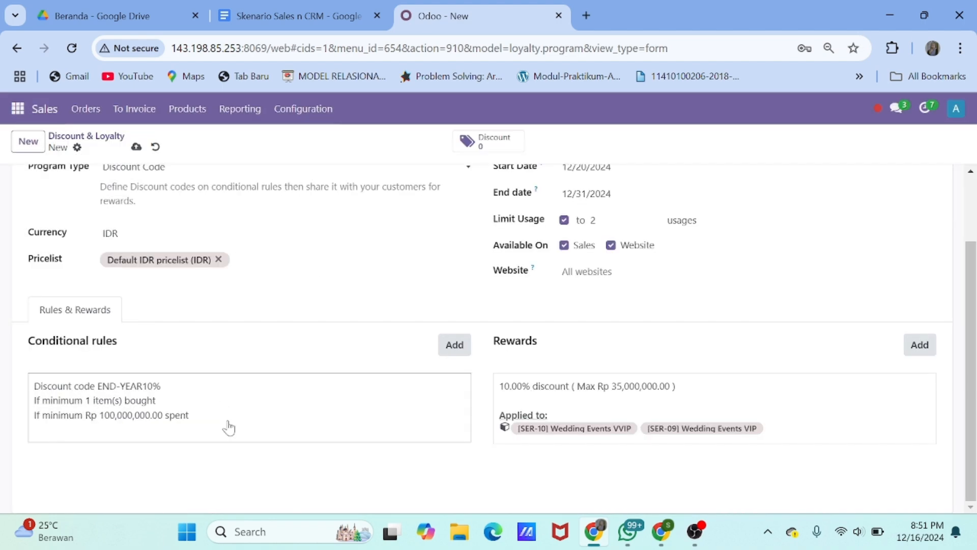
# Save the discount program and return to the Discount & Loyalty list
pyautogui.scroll(2, 272, 330)
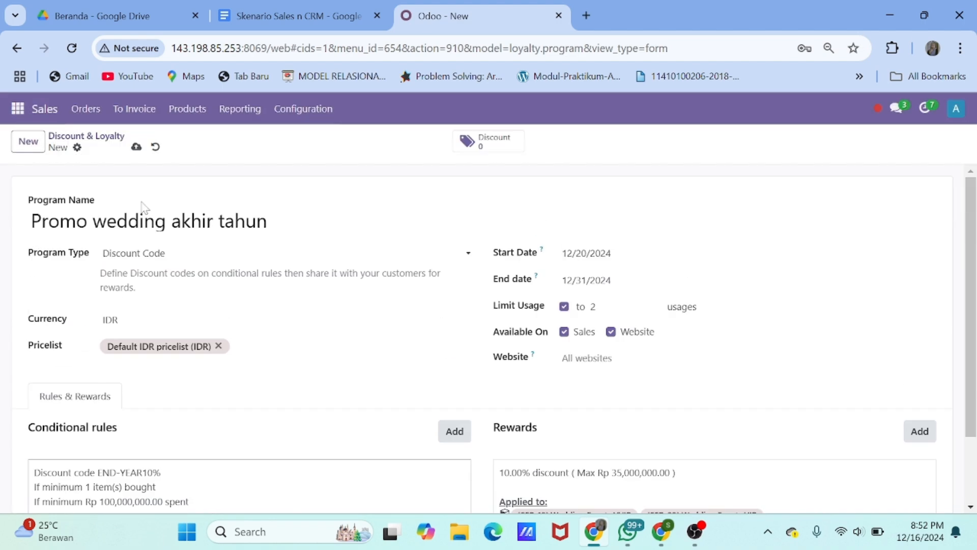
pyautogui.click(136, 147)
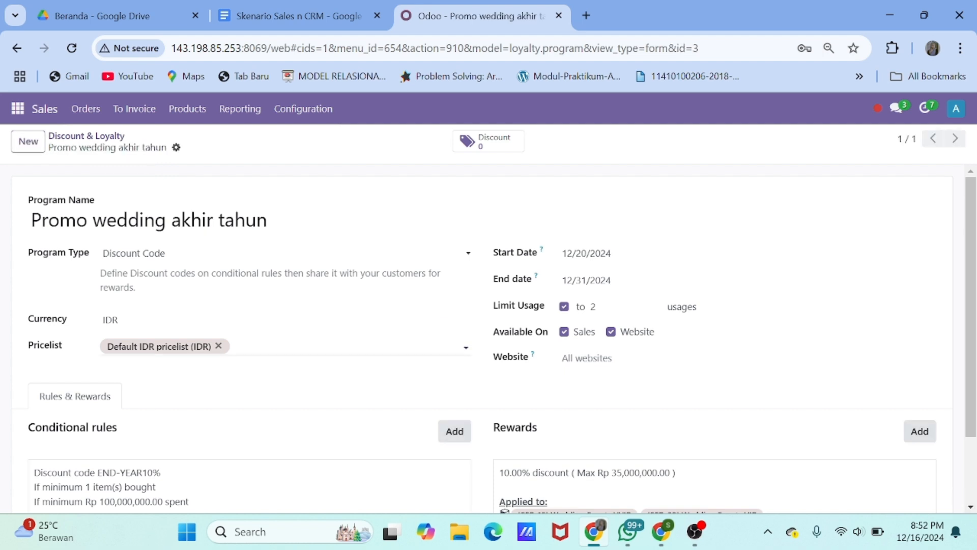
pyautogui.scroll(-2, 344, 358)
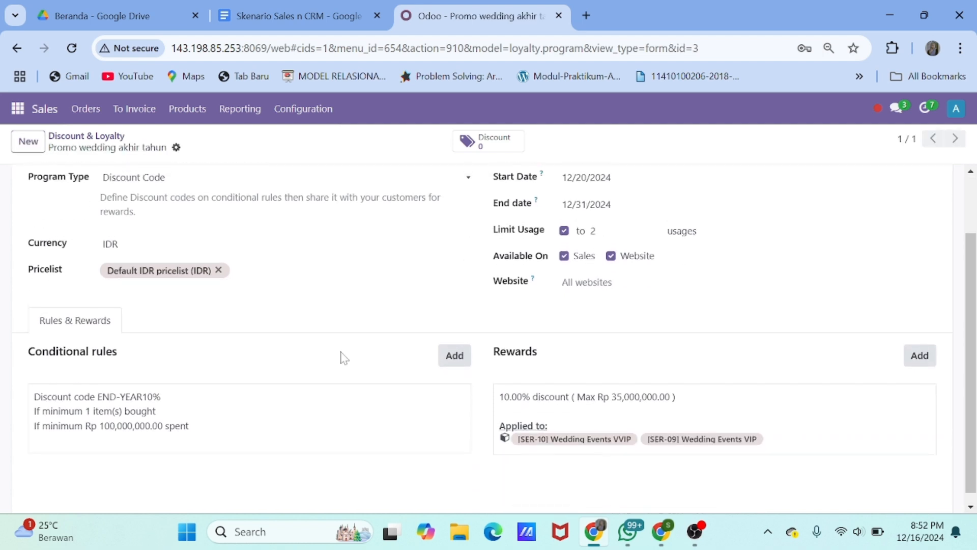
pyautogui.scroll(2, 345, 358)
pyautogui.scroll(-2, 345, 358)
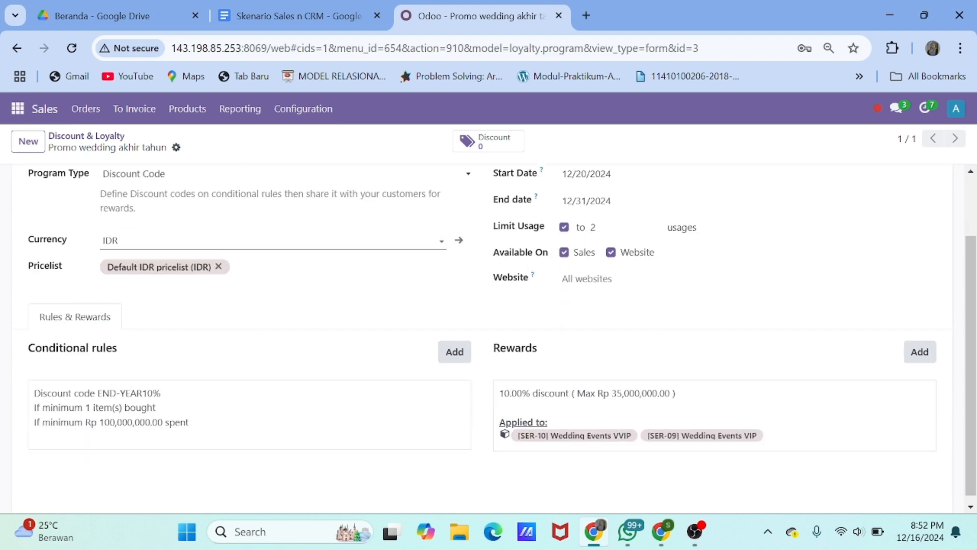
pyautogui.click(86, 136)
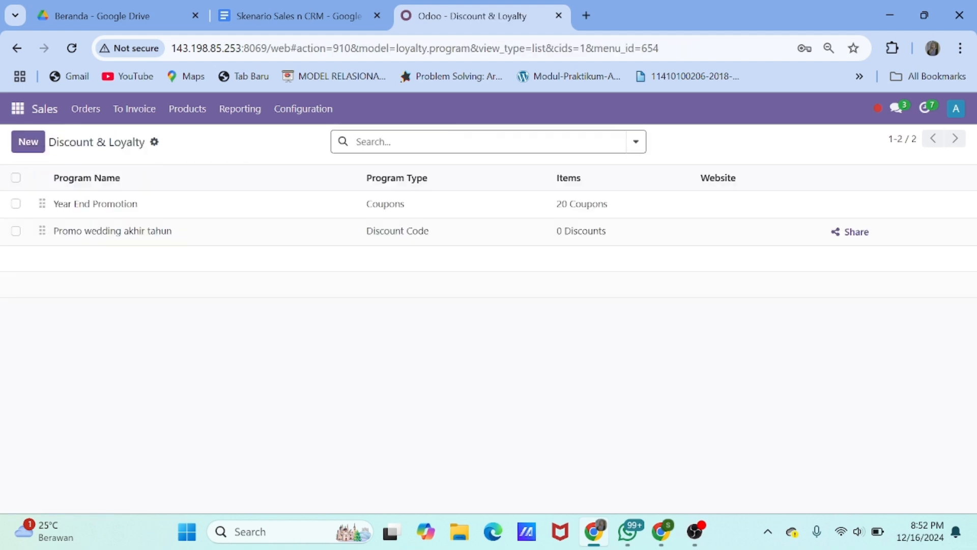
# Reopen 'Promo wedding akhir tahun' to verify its END-YEAR10% rule, then return to the list
pyautogui.click(216, 239)
pyautogui.click(168, 395)
pyautogui.moveTo(304, 187); pyautogui.dragTo(244, 187)
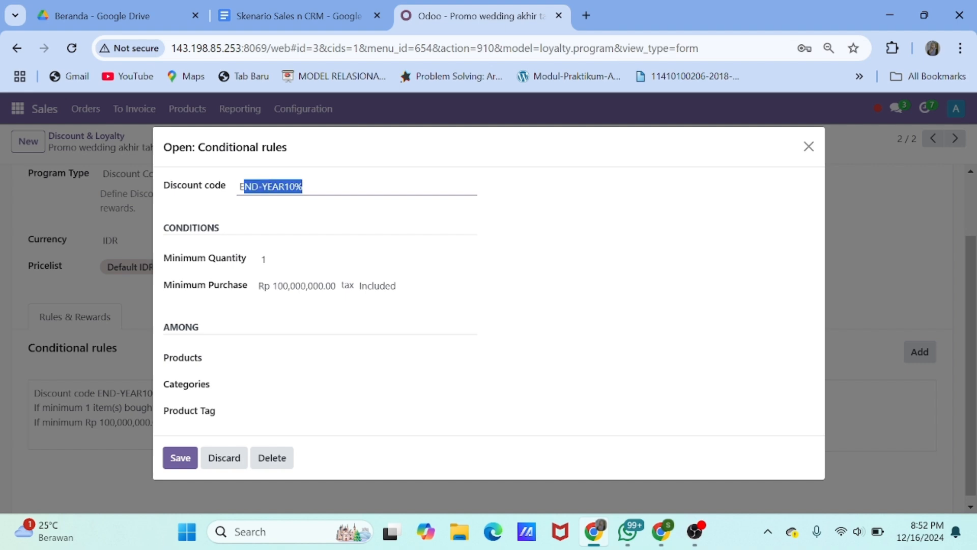
pyautogui.click(181, 457)
pyautogui.scroll(3, 229, 375)
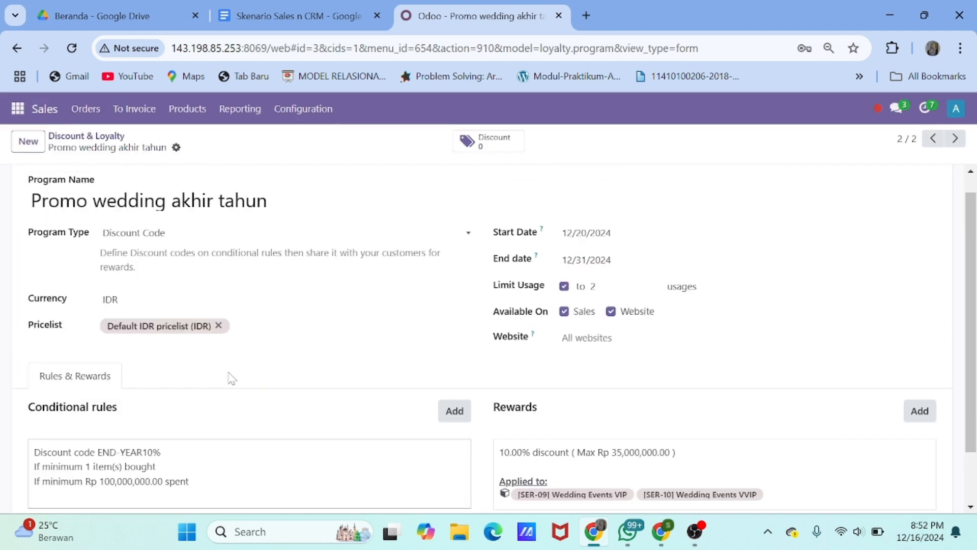
pyautogui.click(41, 138)
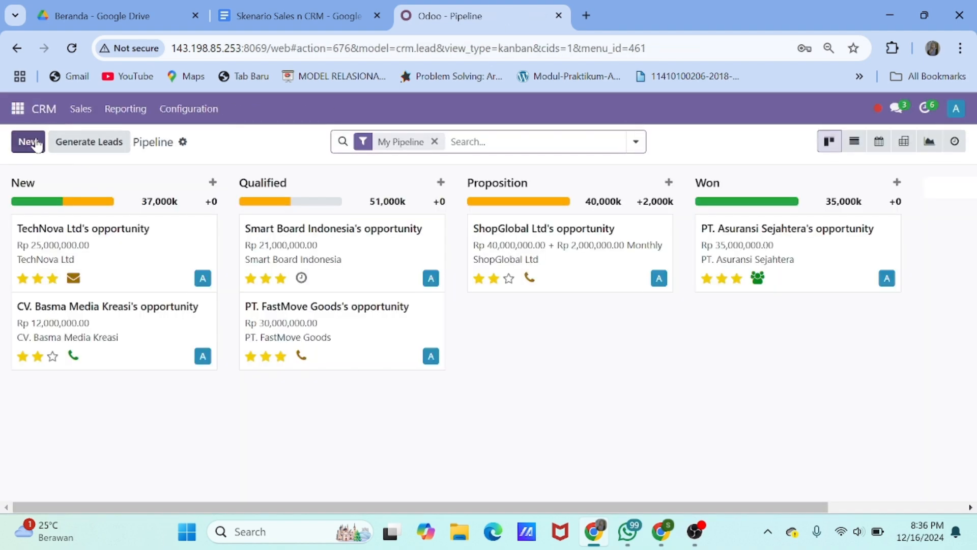
# Quick-create an opportunity named 'Wedding event akhir tahun' for the existing customer
pyautogui.click(34, 143)
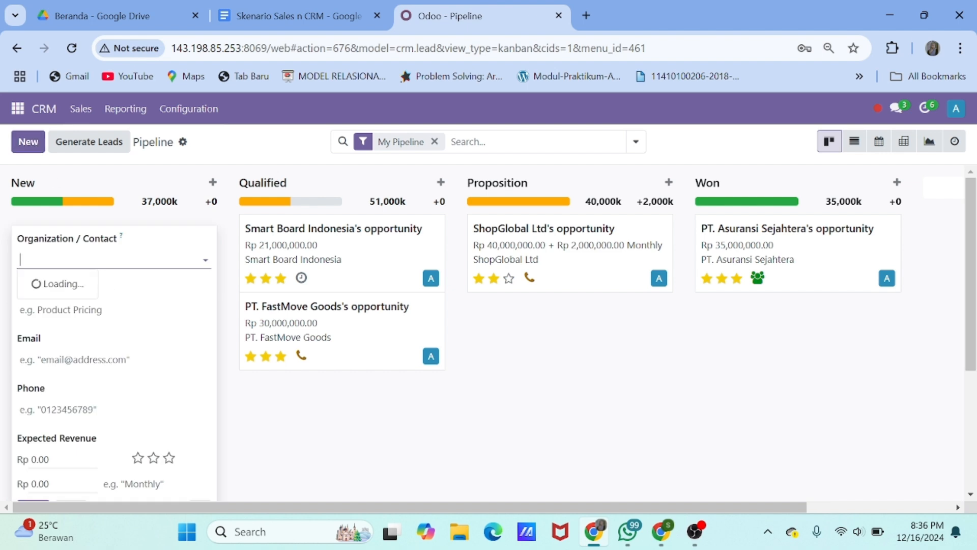
pyautogui.write('can')
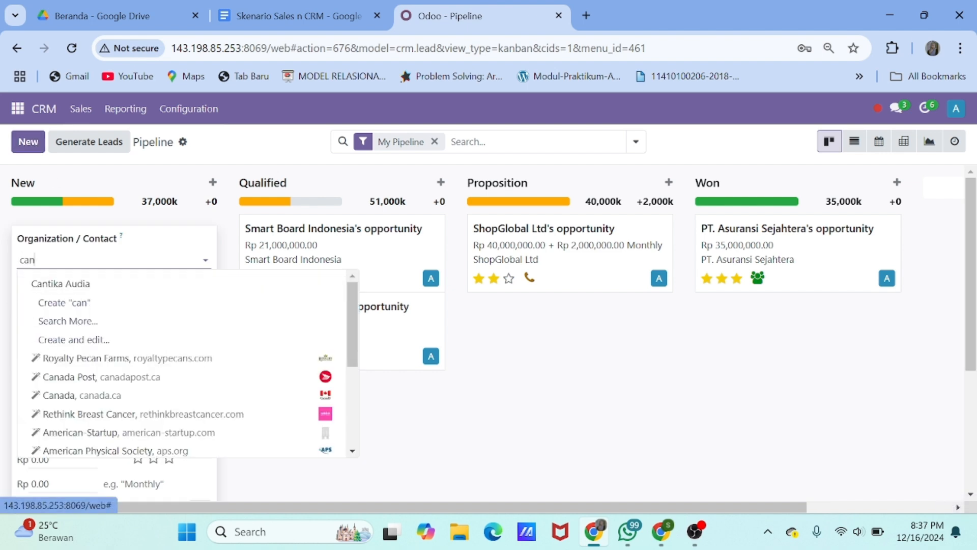
pyautogui.click(70, 286)
pyautogui.scroll(-1, 124, 305)
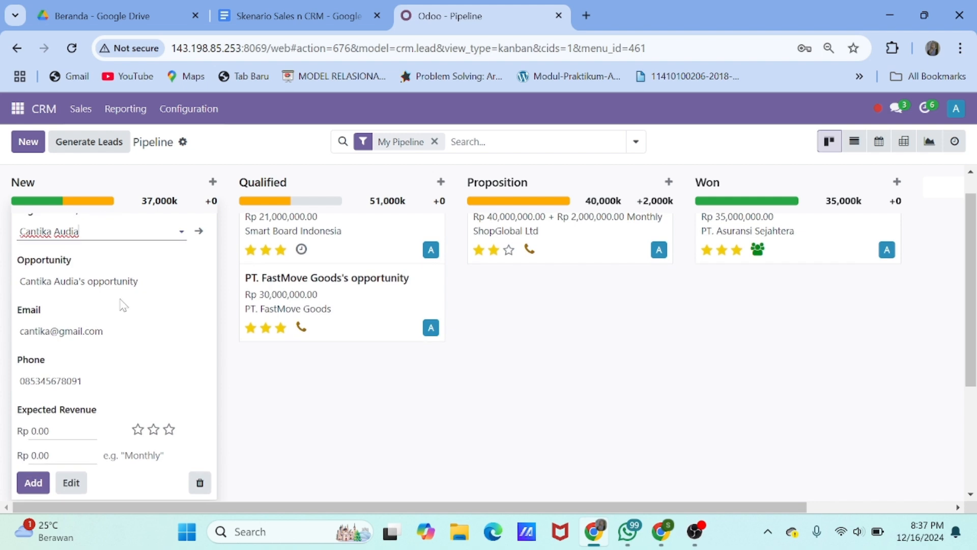
pyautogui.moveTo(138, 281); pyautogui.dragTo(23, 283)
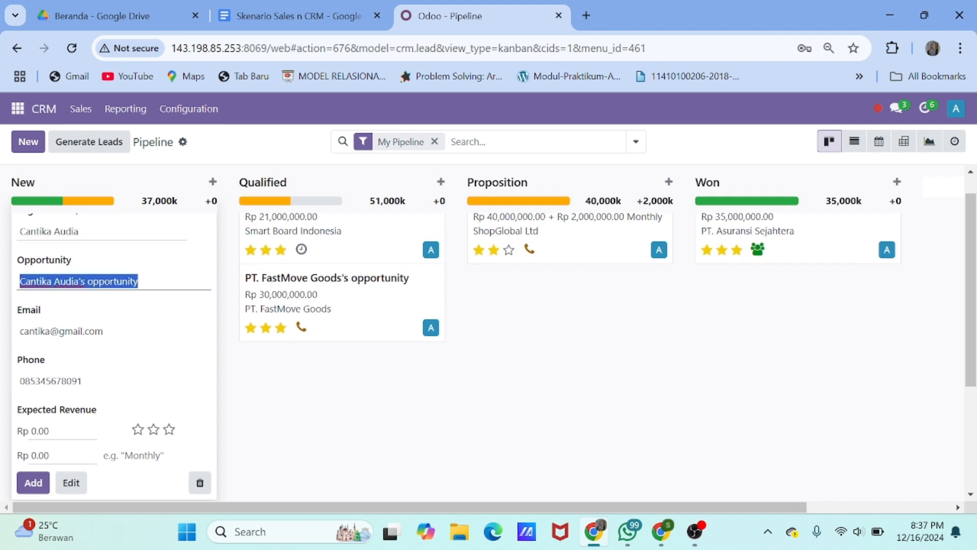
pyautogui.write('Wedding event ak')
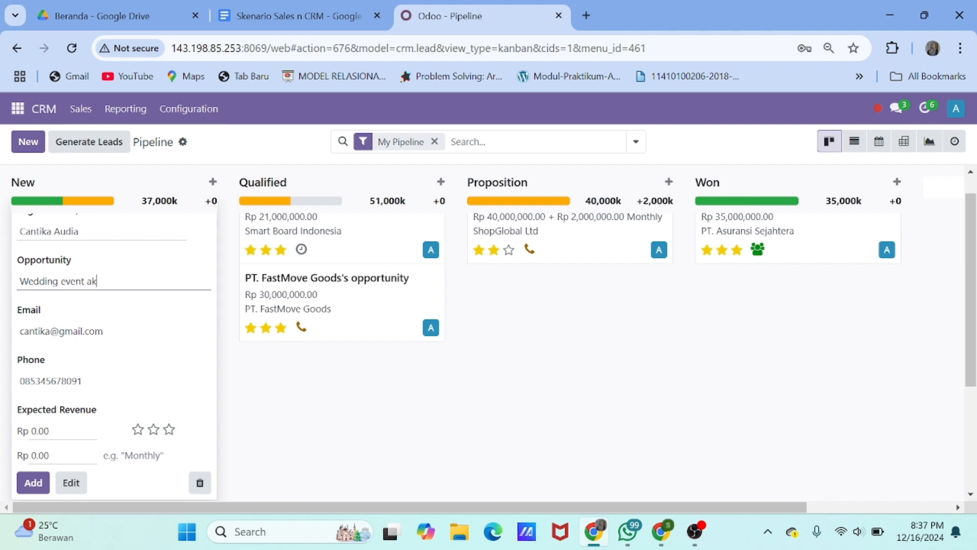
pyautogui.write('hir tahun')
pyautogui.scroll(-1, 57, 341)
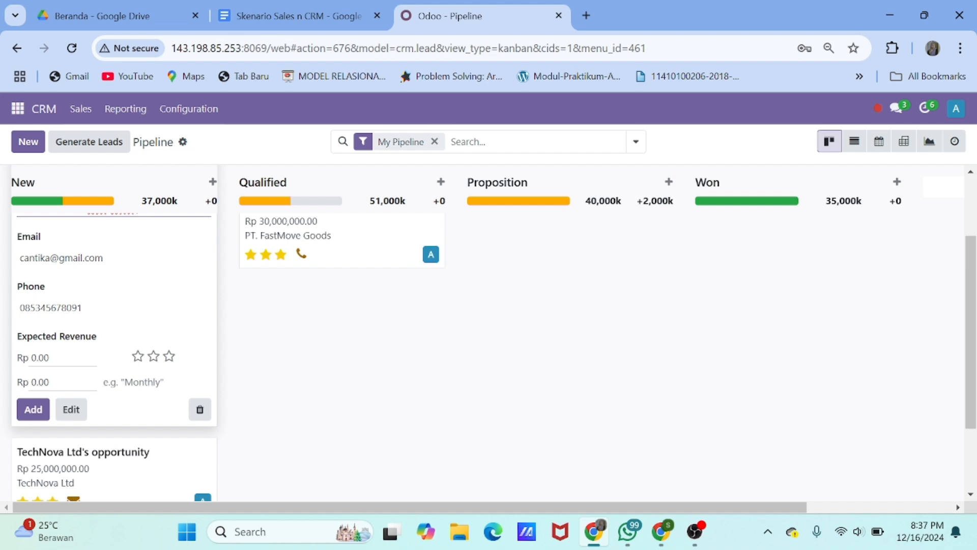
# Set its expected revenue to 300,000,000, add it, and review the opportunity card
pyautogui.click(57, 358)
pyautogui.press('BackSpace')
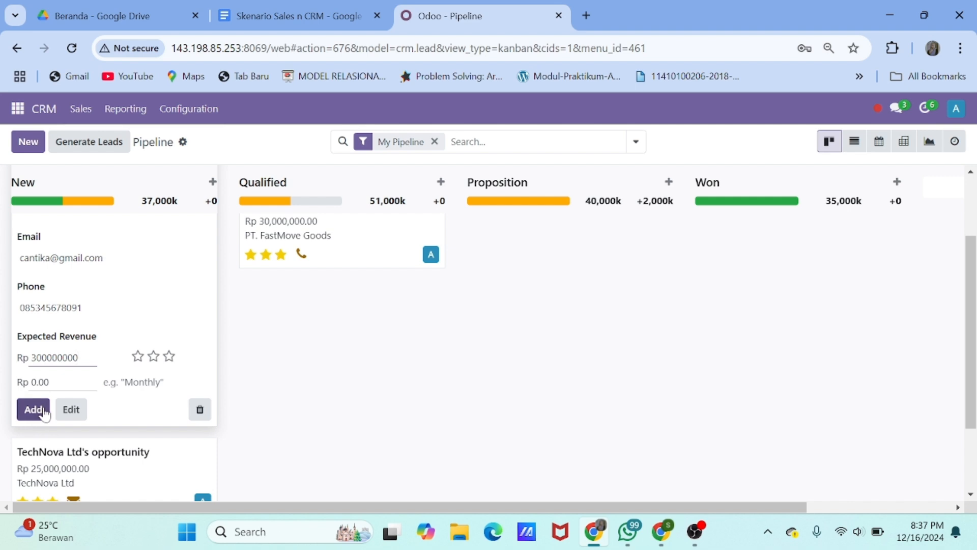
pyautogui.write('300000000')
pyautogui.click(38, 414)
pyautogui.click(124, 384)
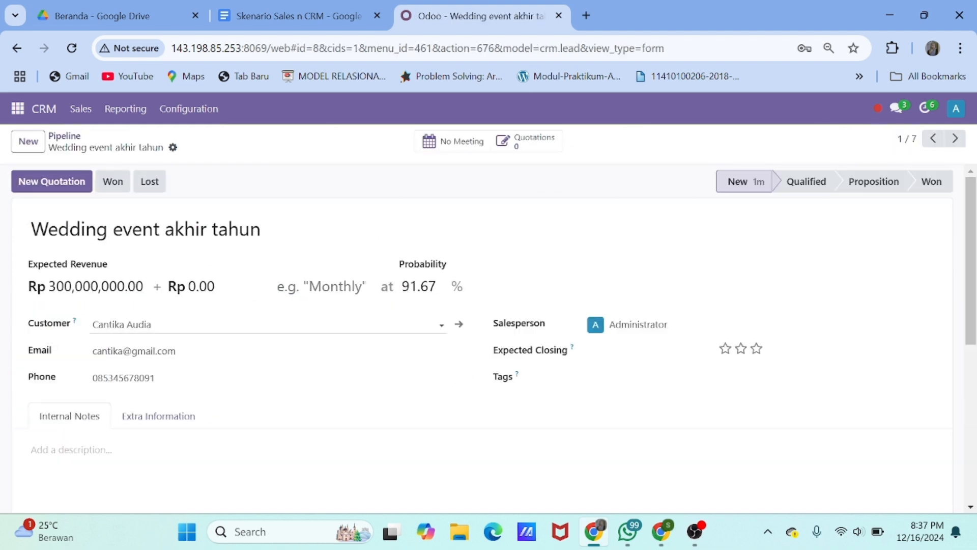
pyautogui.scroll(-2, 268, 326)
pyautogui.scroll(2, 269, 326)
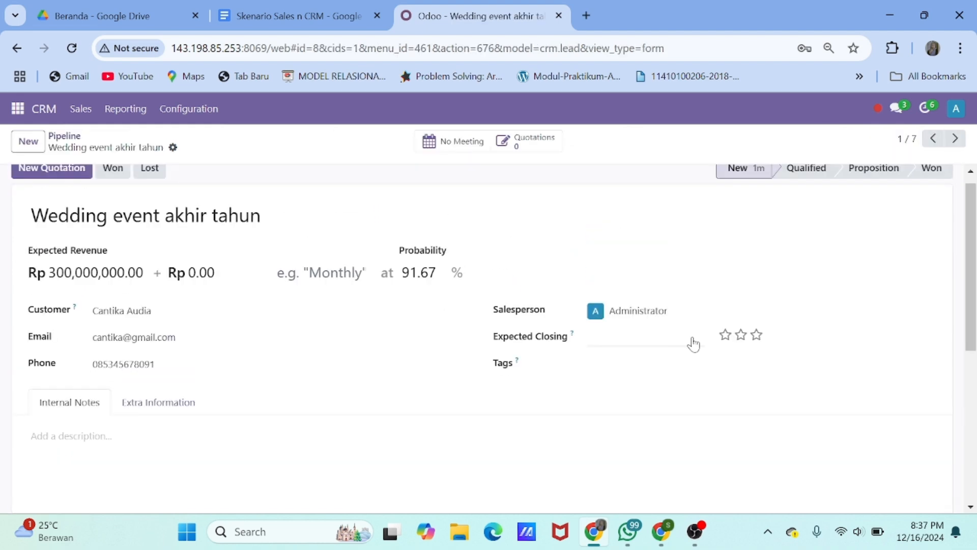
pyautogui.click(63, 137)
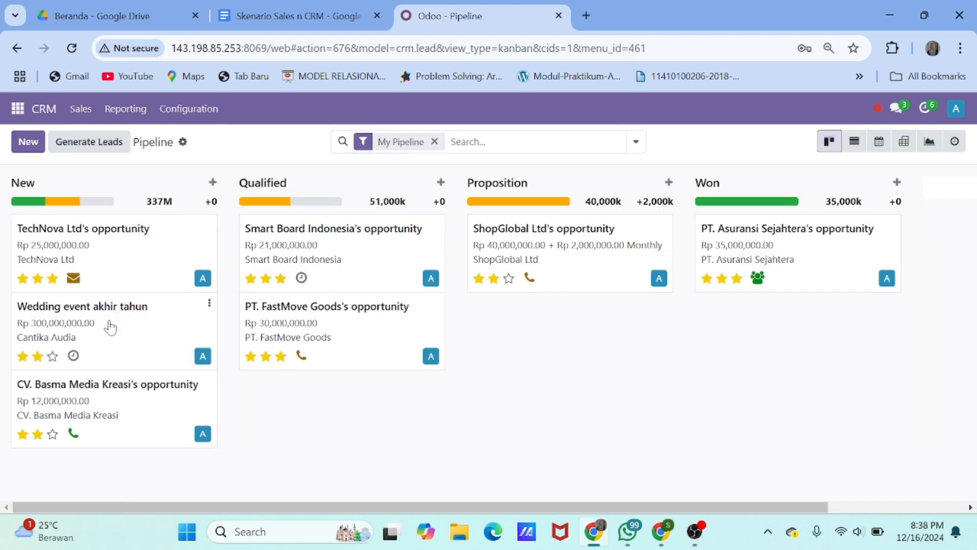
# Move the wedding card above TechNova's and start a Meeting activity 'Membahas konsep wedding dan budgeting acara'
pyautogui.moveTo(110, 327); pyautogui.dragTo(109, 255)
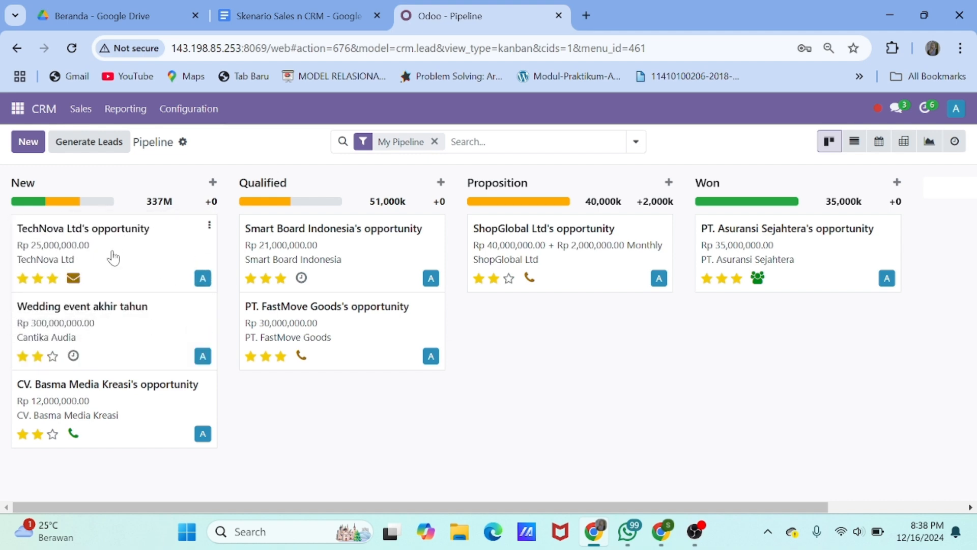
pyautogui.click(73, 356)
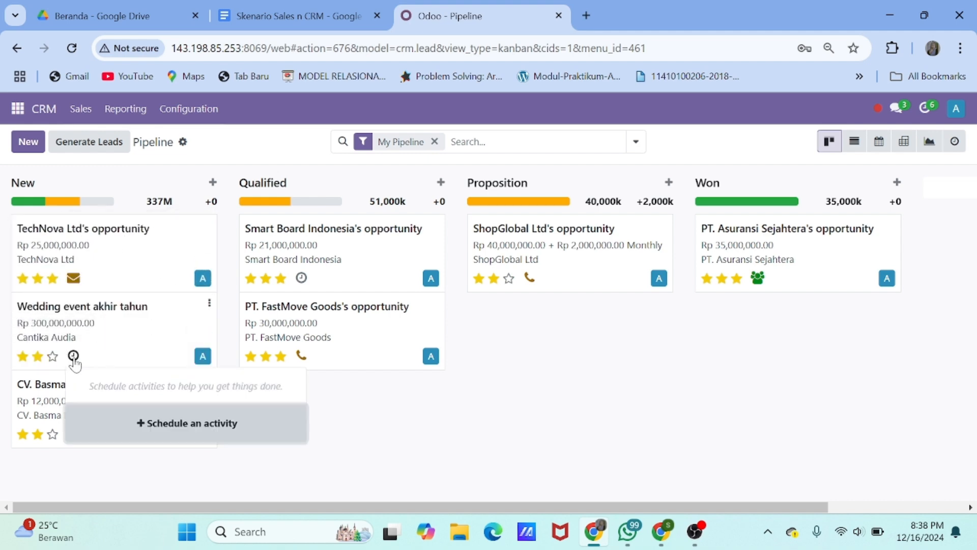
pyautogui.click(185, 425)
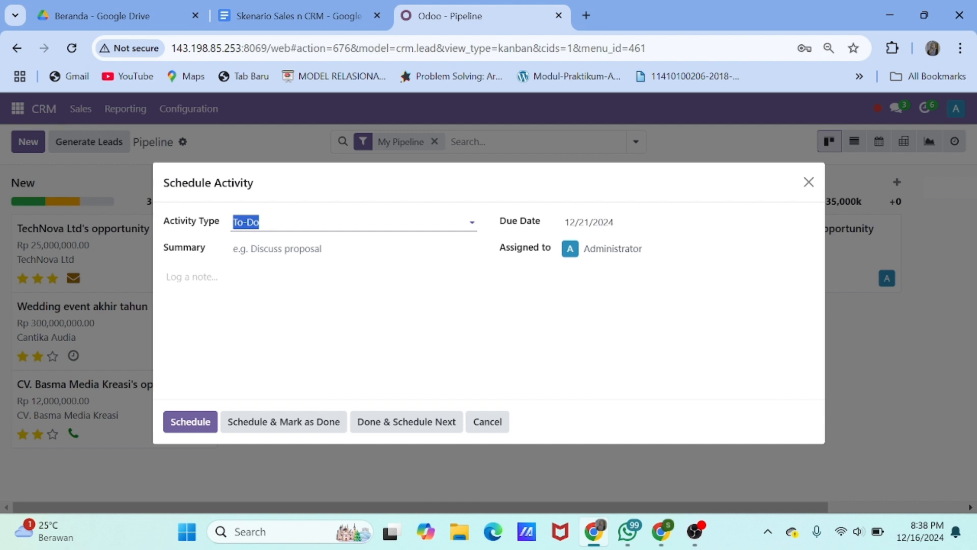
pyautogui.click(298, 223)
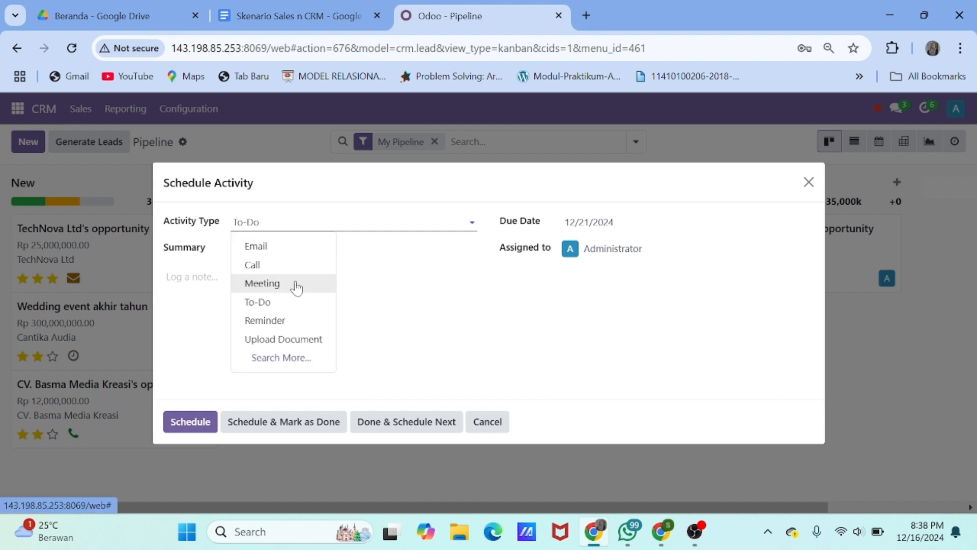
pyautogui.click(262, 283)
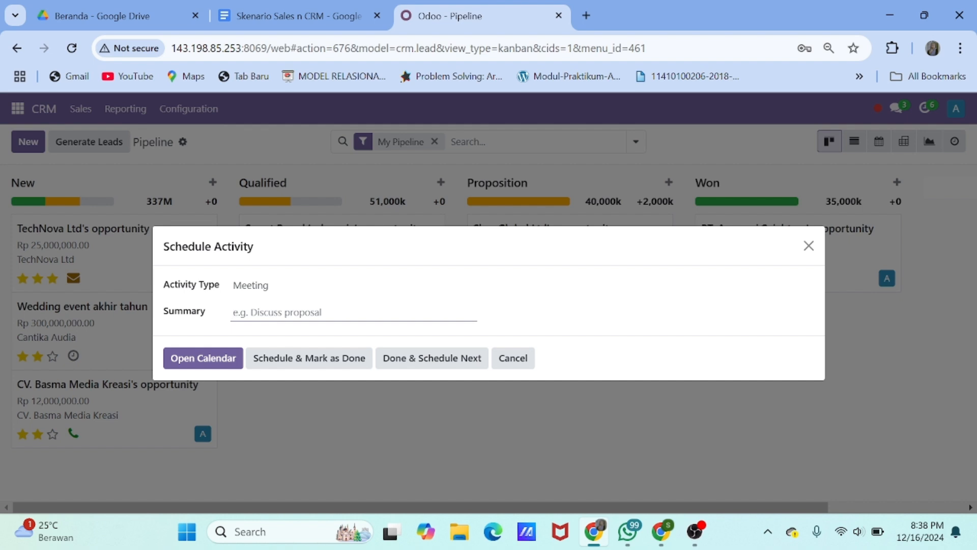
pyautogui.write('Membha')
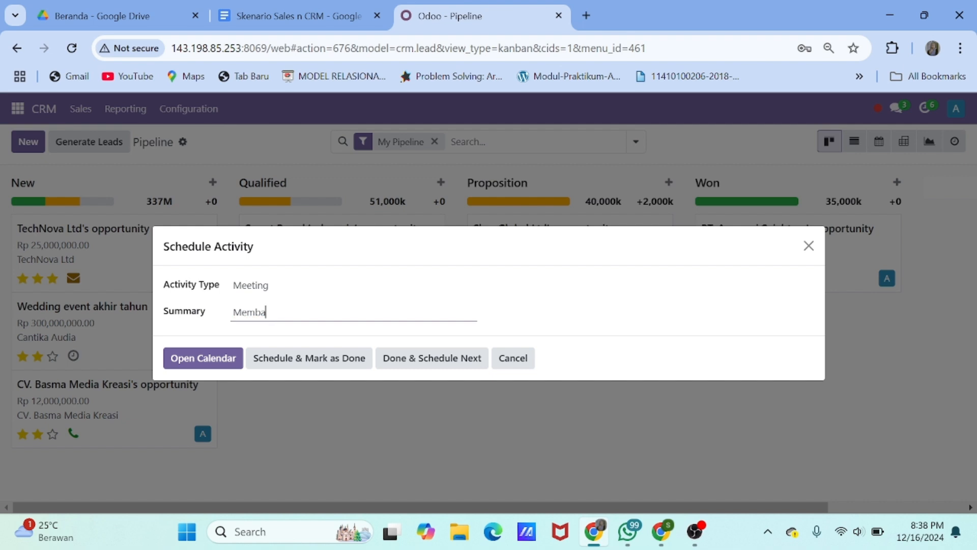
pyautogui.write('has konsep wedding dan budgeting')
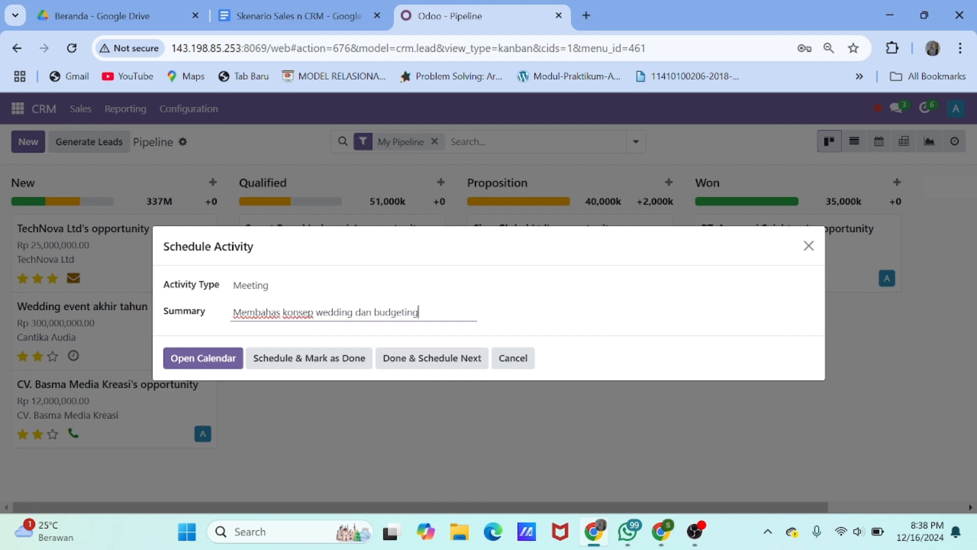
pyautogui.write('acara')
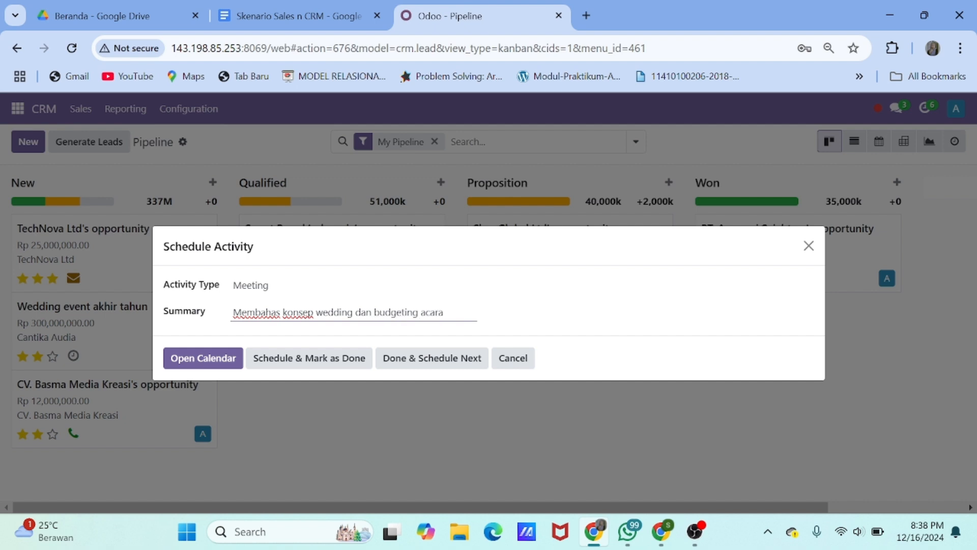
# Book the meeting on Saturday 21 December 2024, 09:30–10:30
pyautogui.click(226, 361)
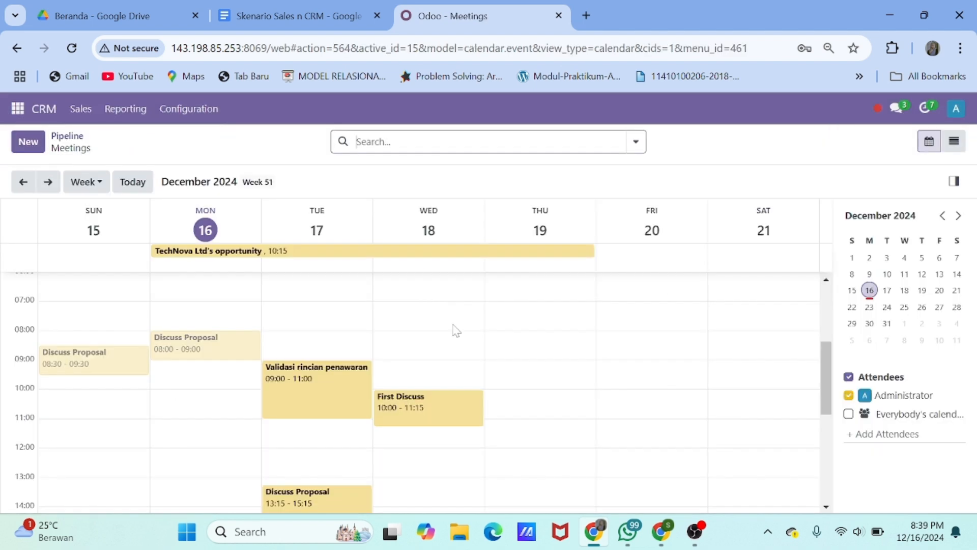
pyautogui.click(744, 382)
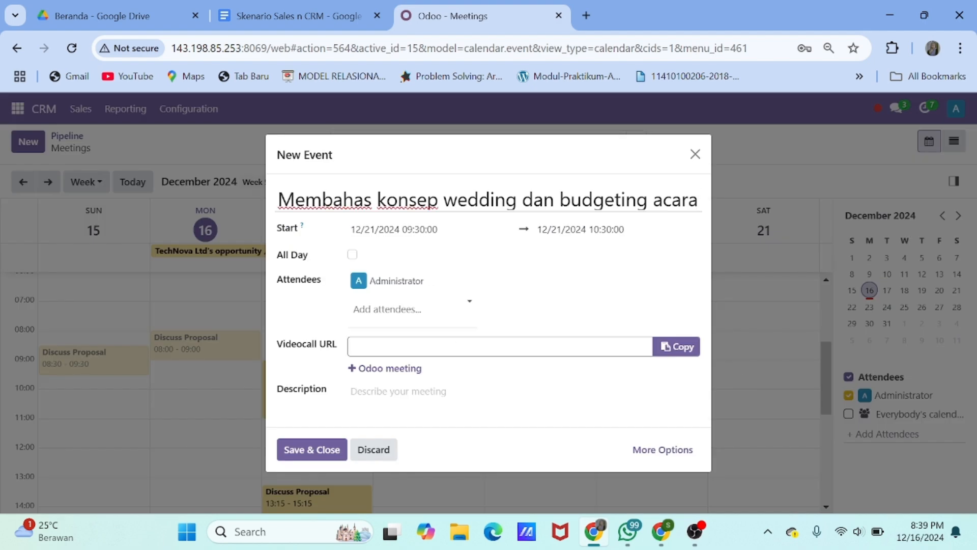
pyautogui.click(312, 451)
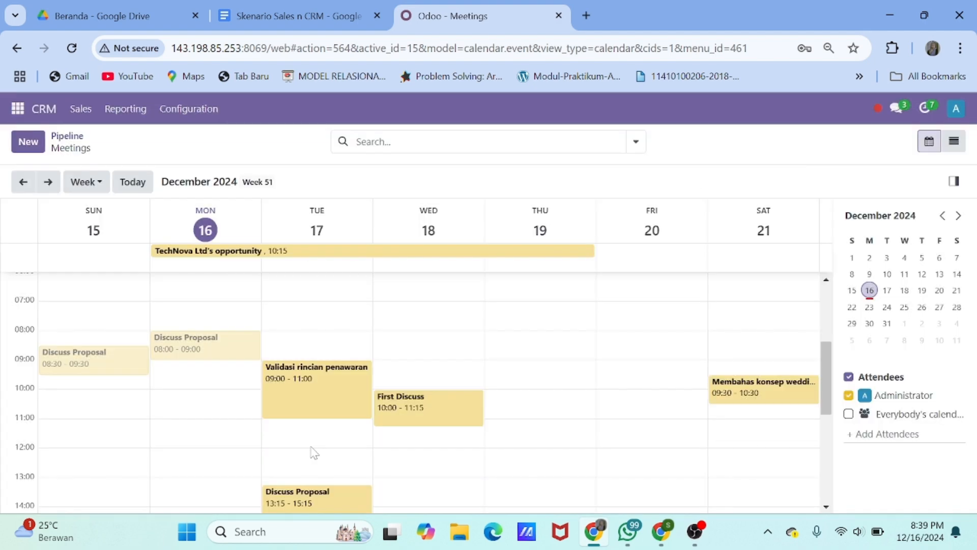
pyautogui.click(68, 137)
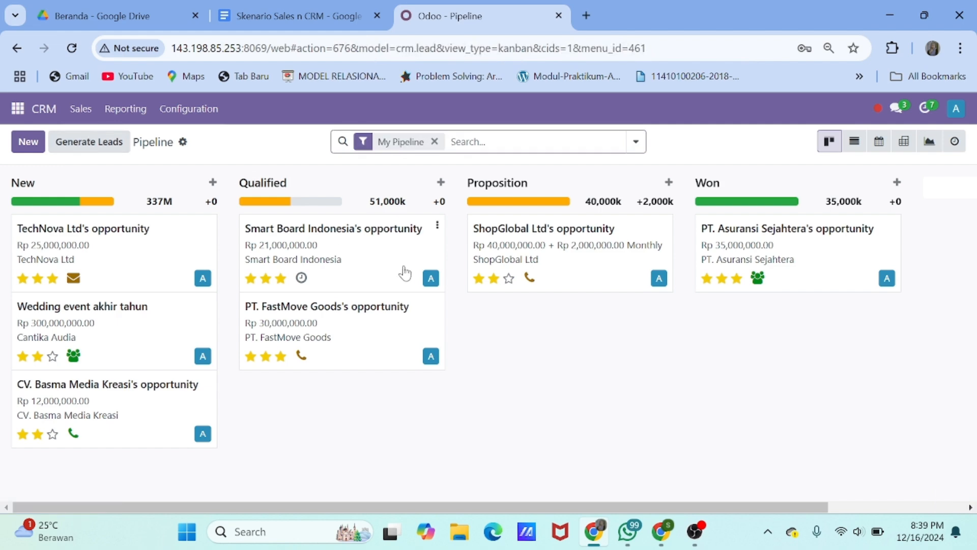
# Move the wedding opportunity into the Qualified stage and open its form
pyautogui.click(74, 357)
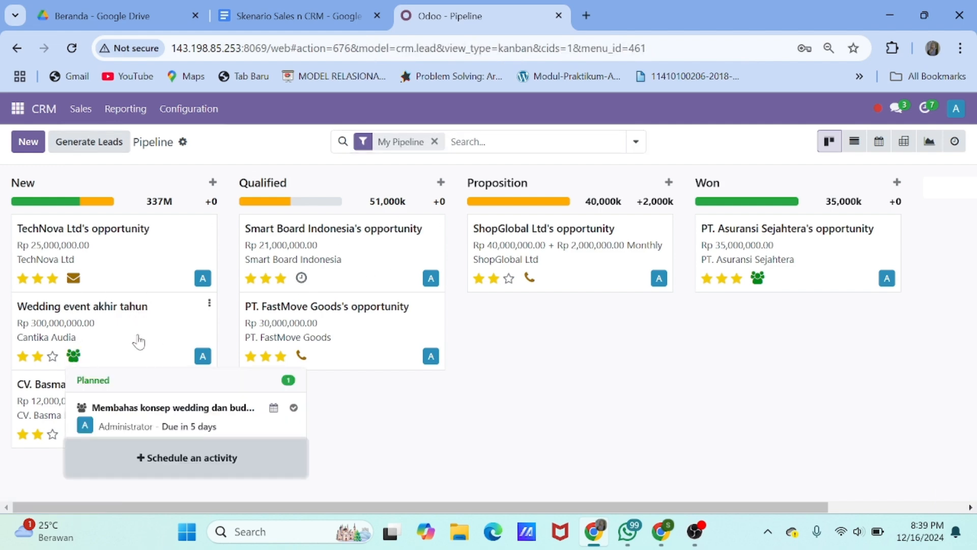
pyautogui.moveTo(128, 345); pyautogui.dragTo(358, 347)
pyautogui.click(352, 343)
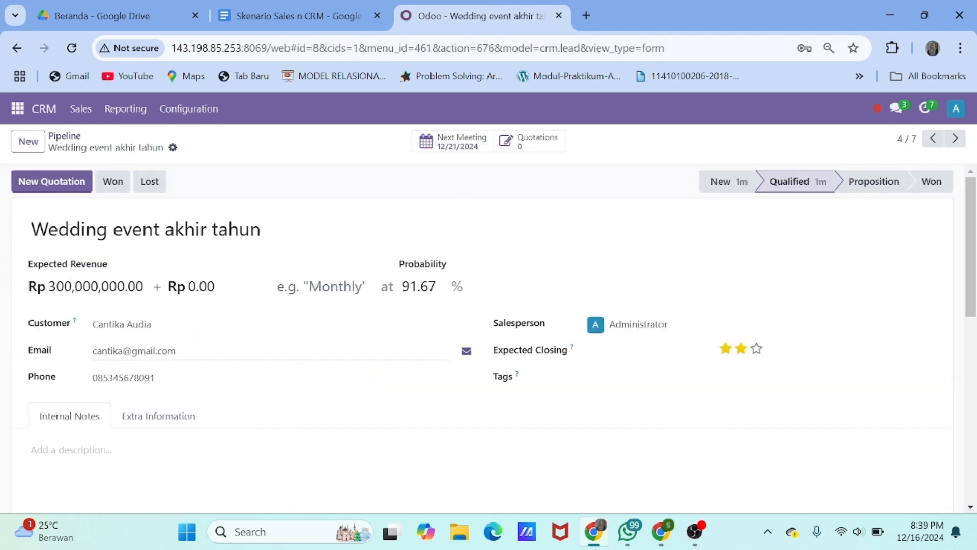
pyautogui.scroll(-3, 353, 341)
# Write internal notes: couple's names, Jumlah Tamu 2000 Orang, Tanggal 29 Desember 2024, Tempat Gedung
pyautogui.click(353, 341)
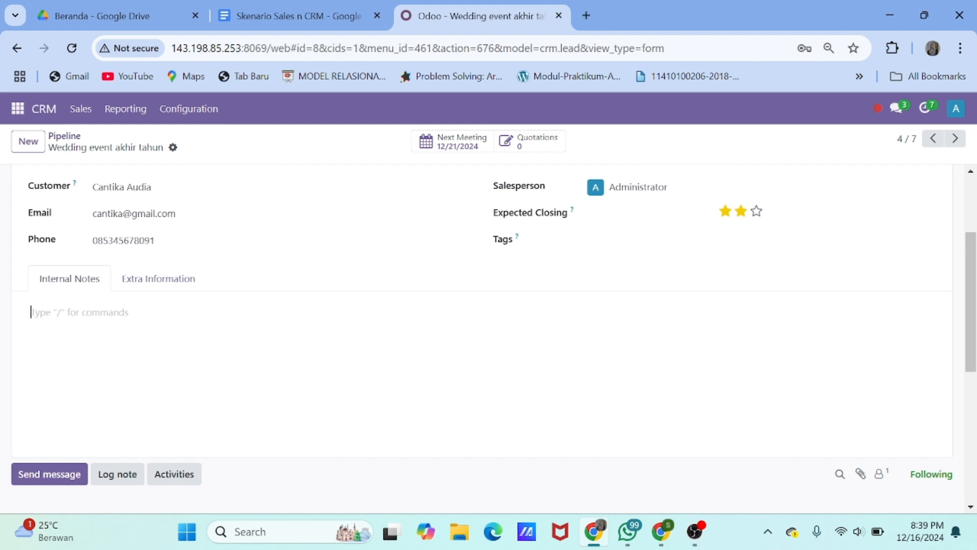
pyautogui.write('Weddi')
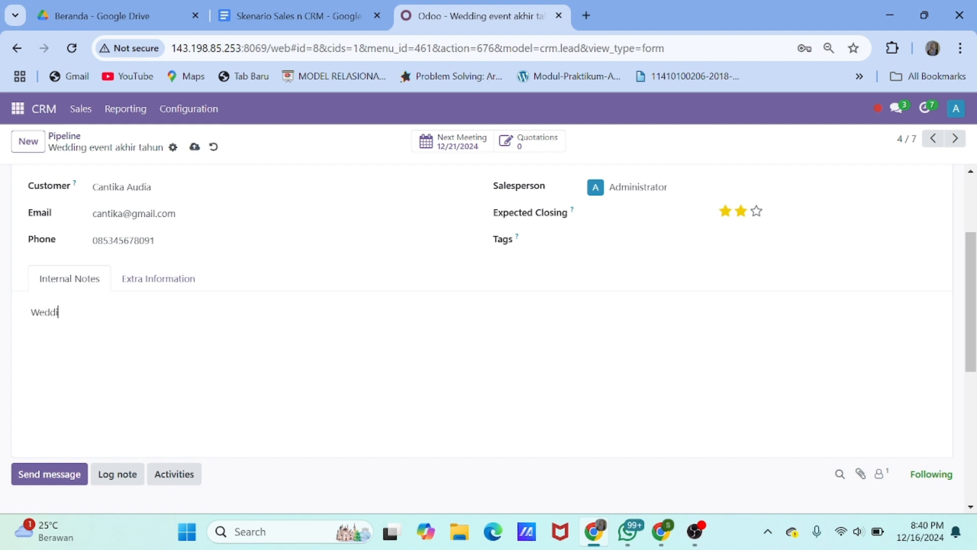
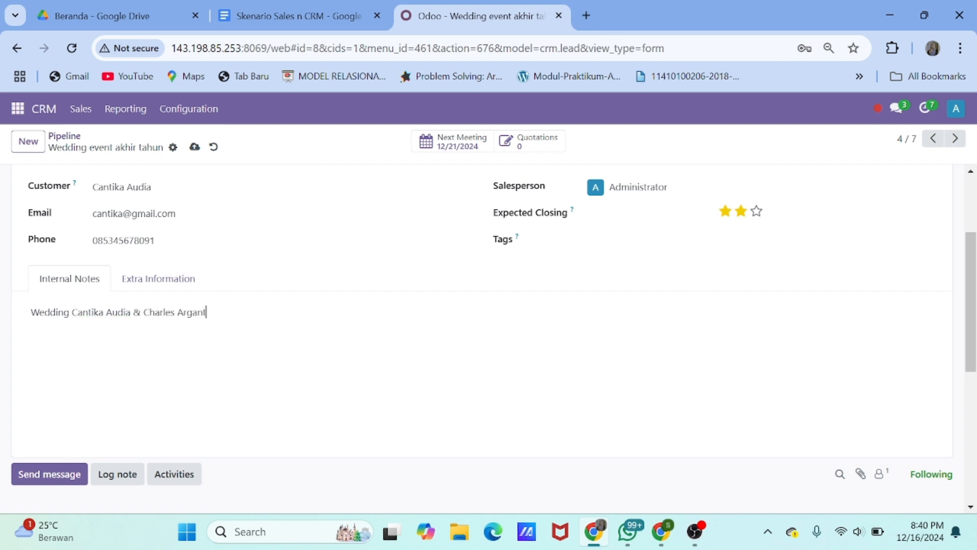
pyautogui.press('Return')
pyautogui.write('Jumlah Tamu 2000')
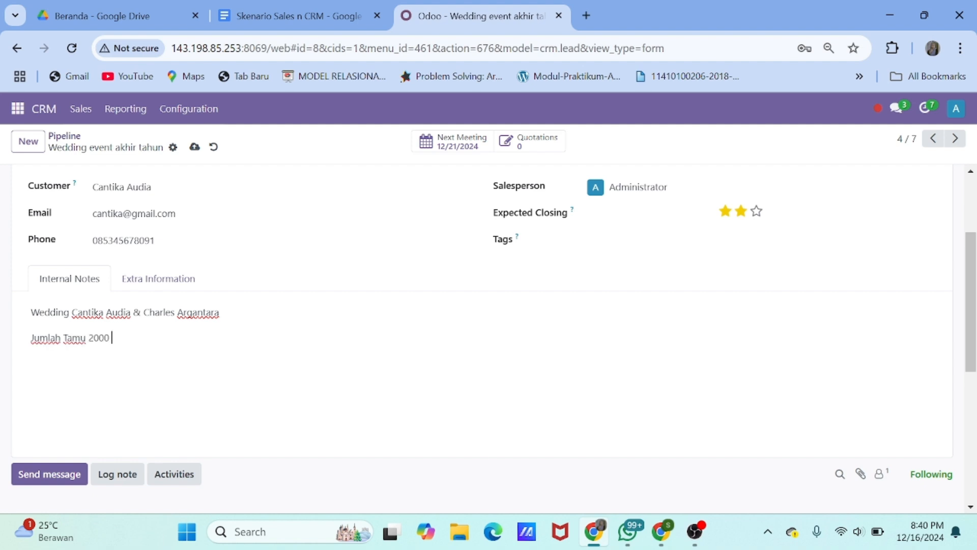
pyautogui.write(' Orang')
pyautogui.press('Return')
pyautogui.write('Tanggal 29')
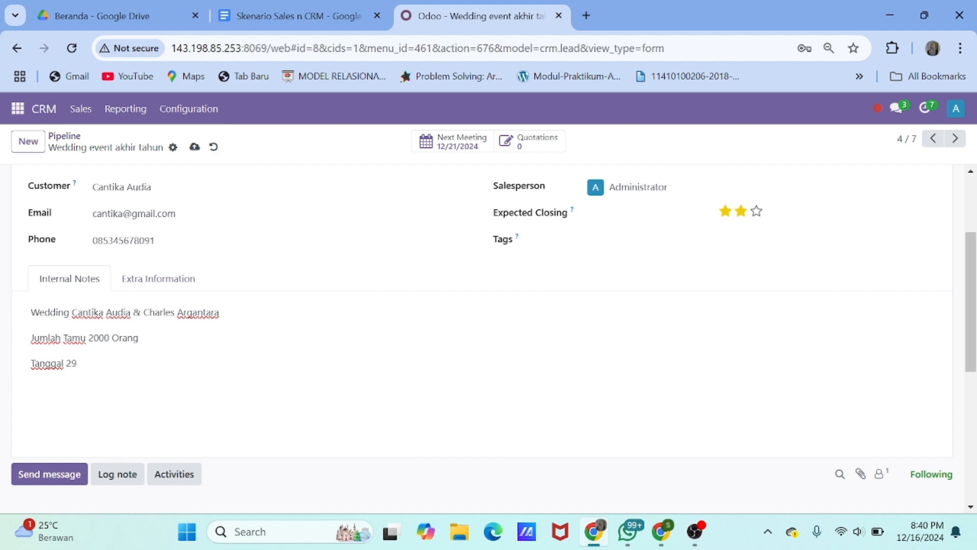
pyautogui.write(' Desember 2024')
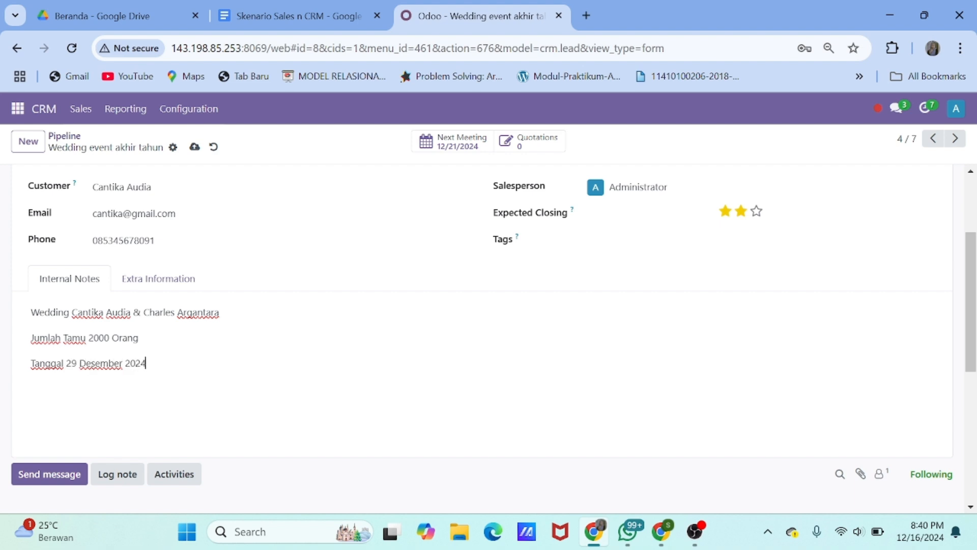
pyautogui.press('Return')
pyautogui.write('Tempat Gedung Hotel Candrawara')
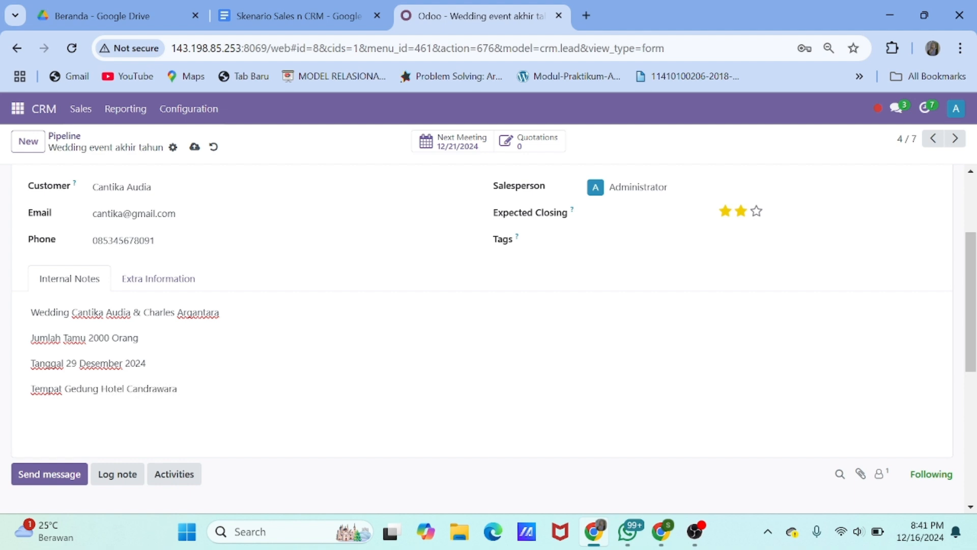
pyautogui.scroll(-1, 168, 351)
pyautogui.scroll(2, 168, 352)
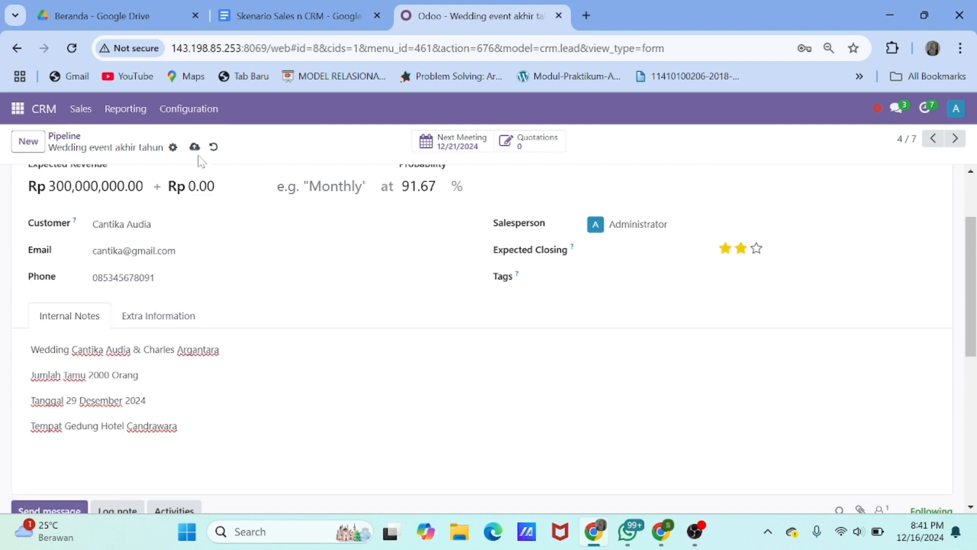
# Save the wedding opportunity and move its card into the Proposition stage
pyautogui.click(195, 148)
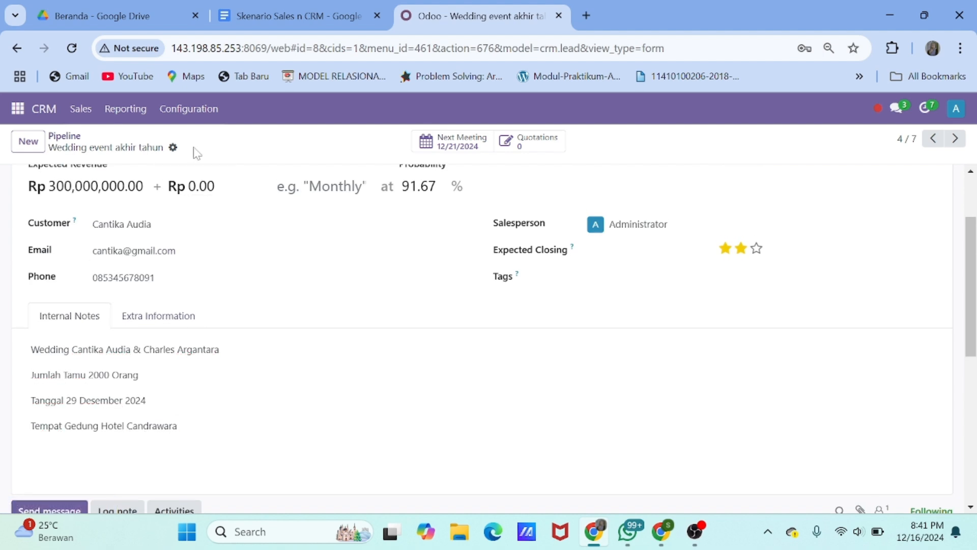
pyautogui.scroll(2, 258, 402)
pyautogui.click(64, 136)
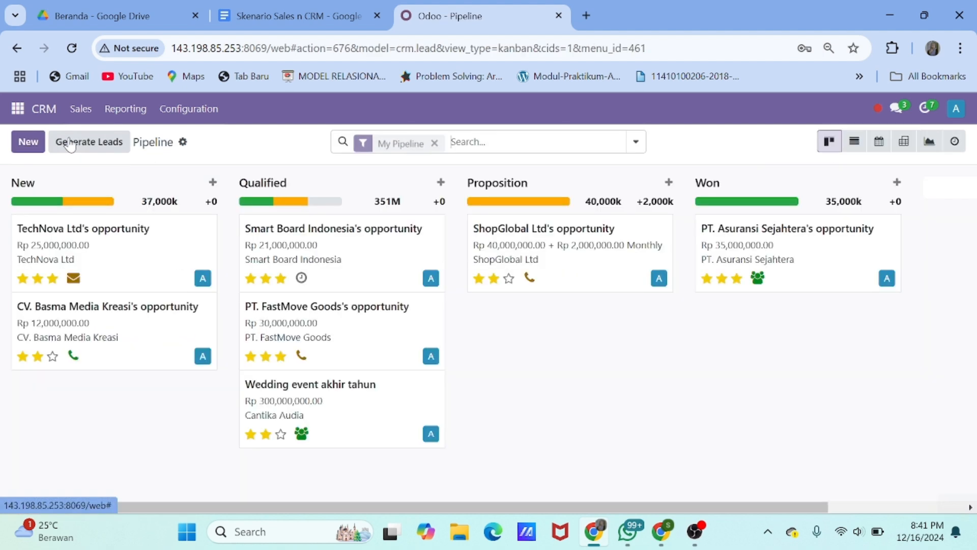
pyautogui.moveTo(351, 407); pyautogui.dragTo(565, 339)
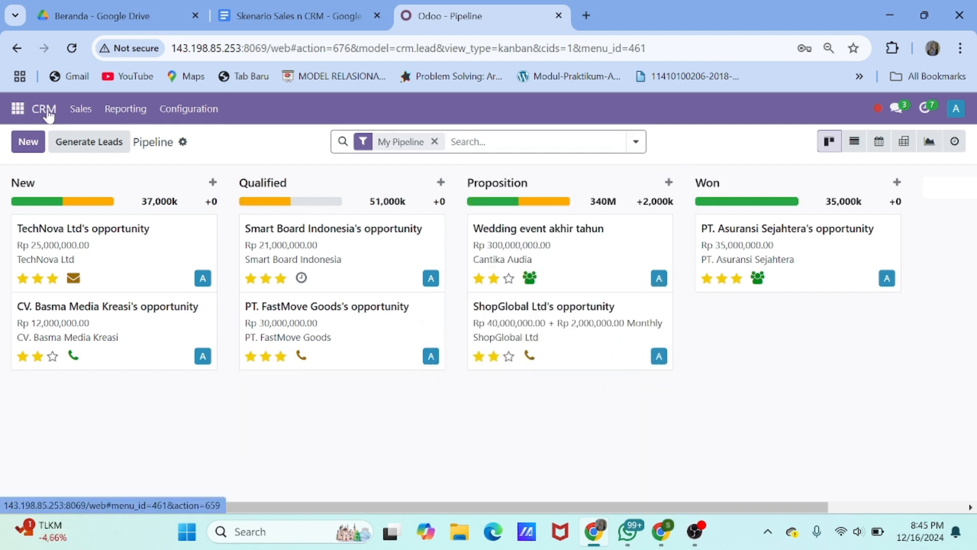
# Mark Wedding event akhir tahun as Won at 100% probability
pyautogui.click(577, 247)
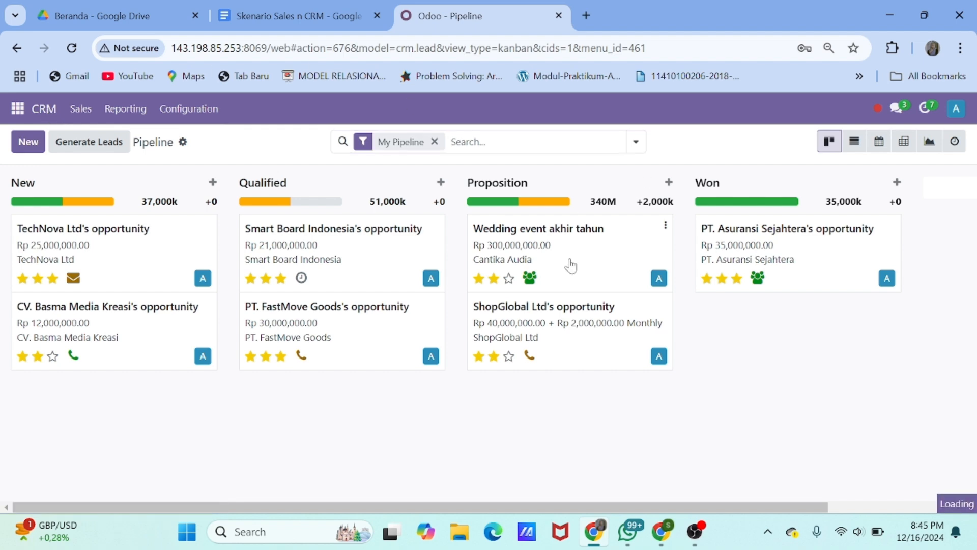
pyautogui.scroll(-7, 571, 264)
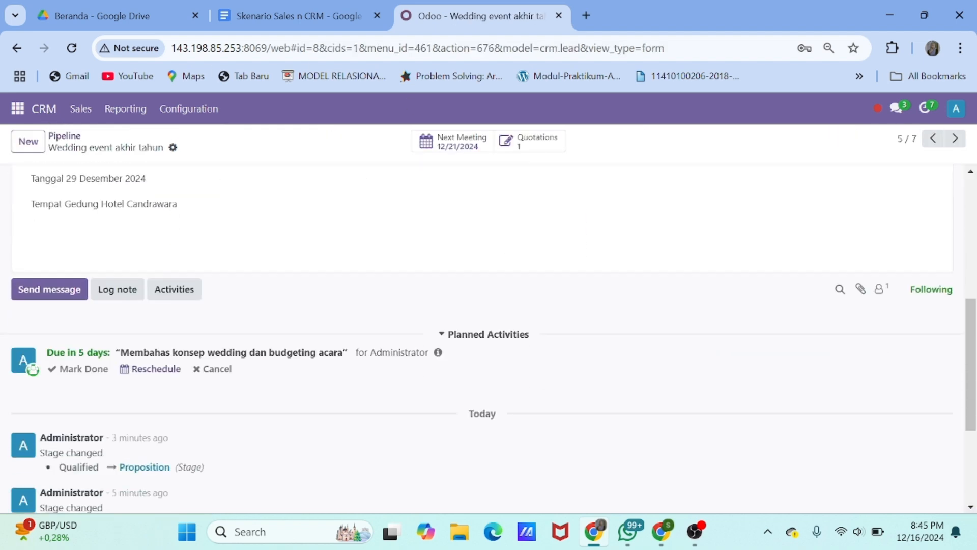
pyautogui.scroll(7, 572, 264)
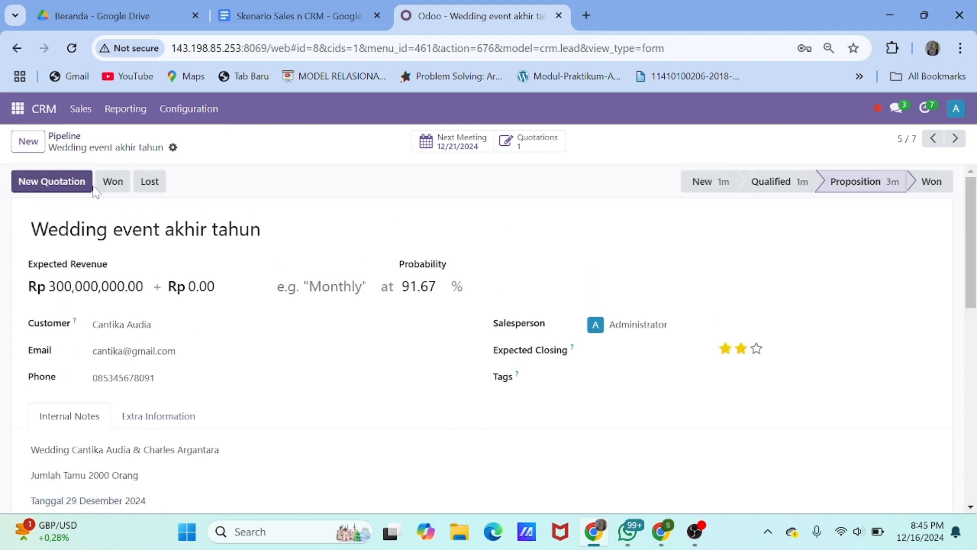
pyautogui.click(107, 182)
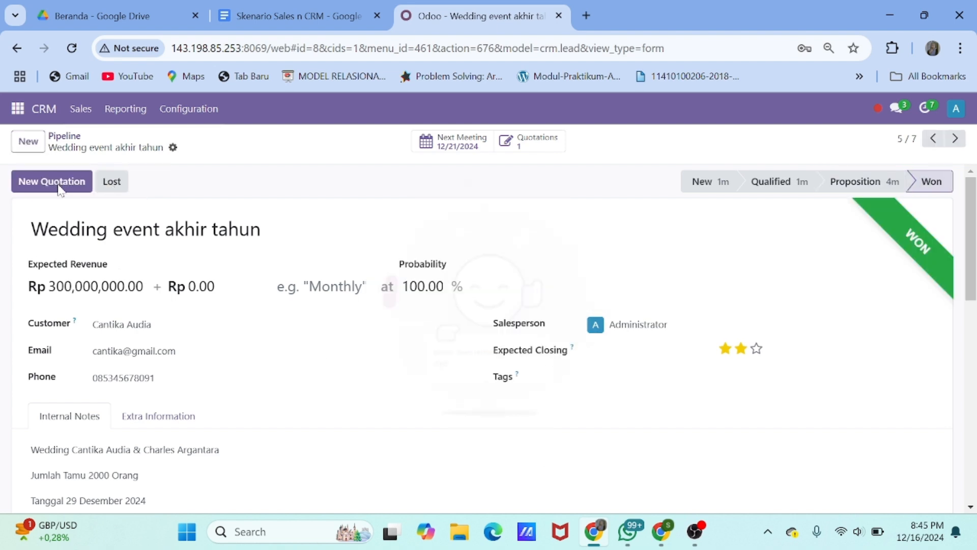
pyautogui.click(59, 184)
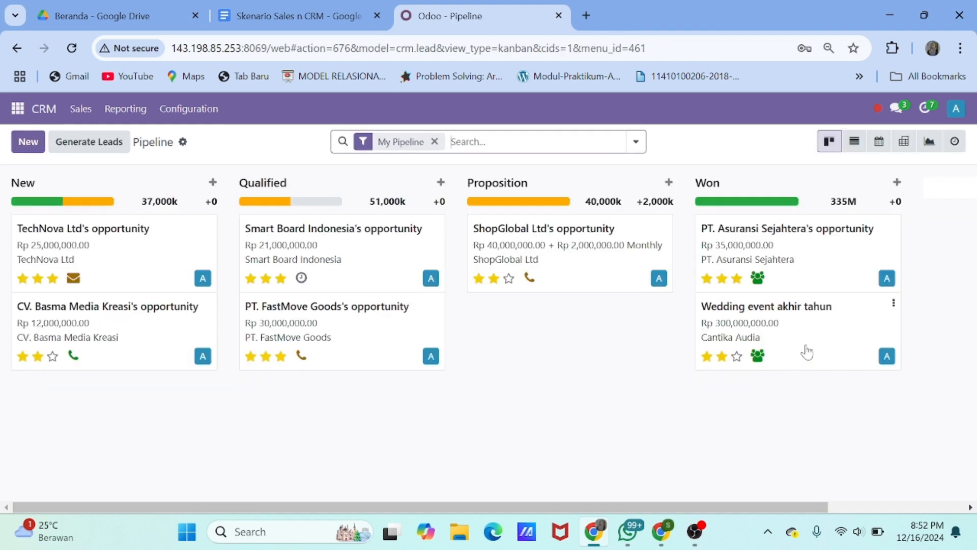
pyautogui.click(805, 349)
pyautogui.scroll(-1, 437, 411)
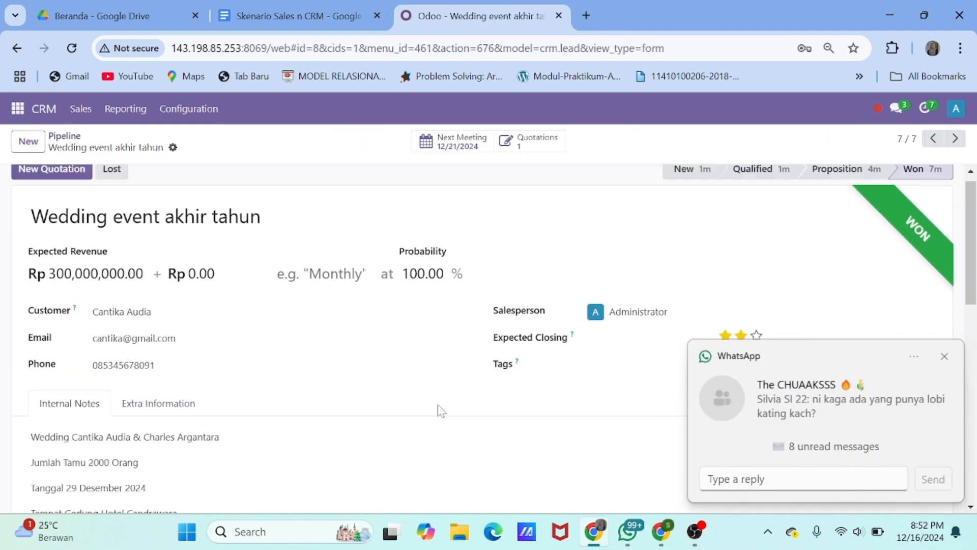
pyautogui.scroll(1, 305, 359)
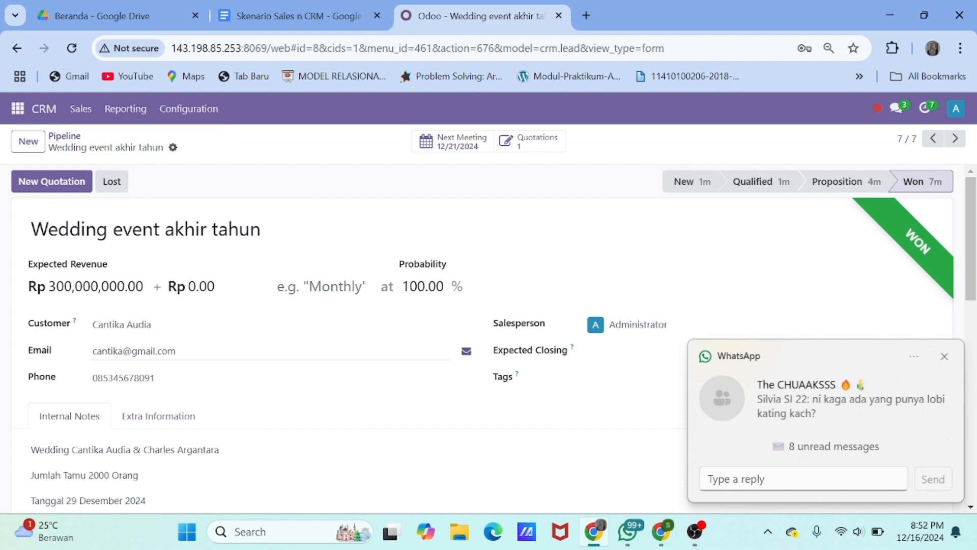
# Start a quotation with a Wedding Events VVIP line and a Gedung B rental line
pyautogui.click(58, 183)
pyautogui.scroll(-3, 246, 345)
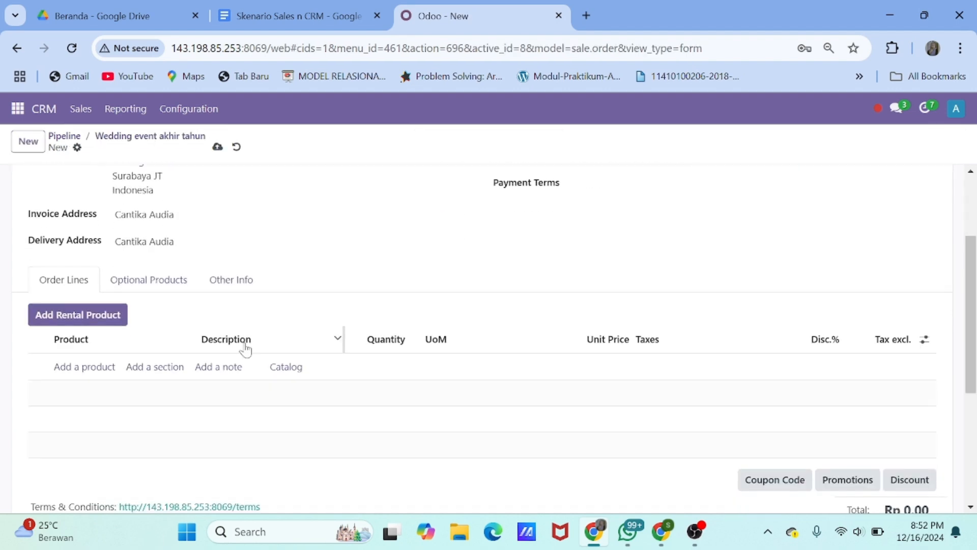
pyautogui.click(91, 371)
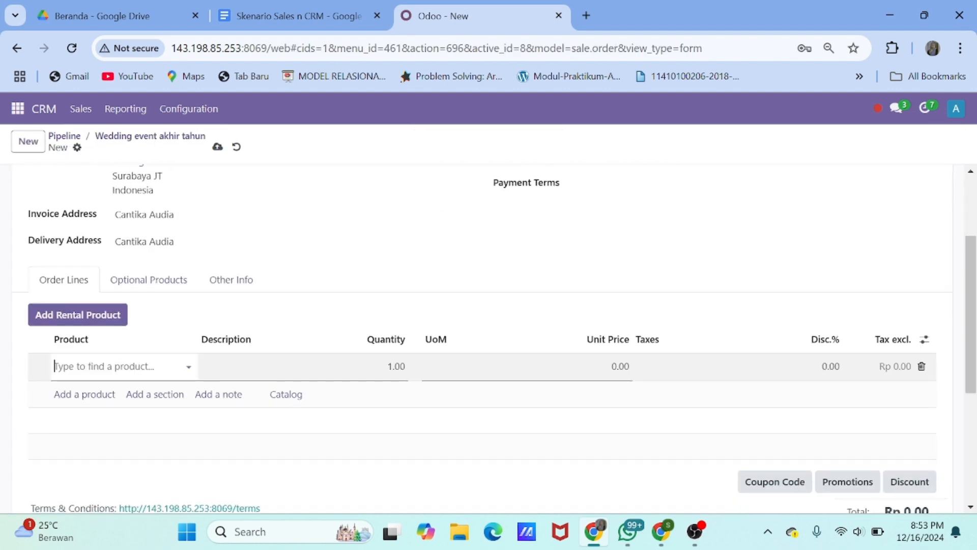
pyautogui.write('WEDD')
pyautogui.click(131, 424)
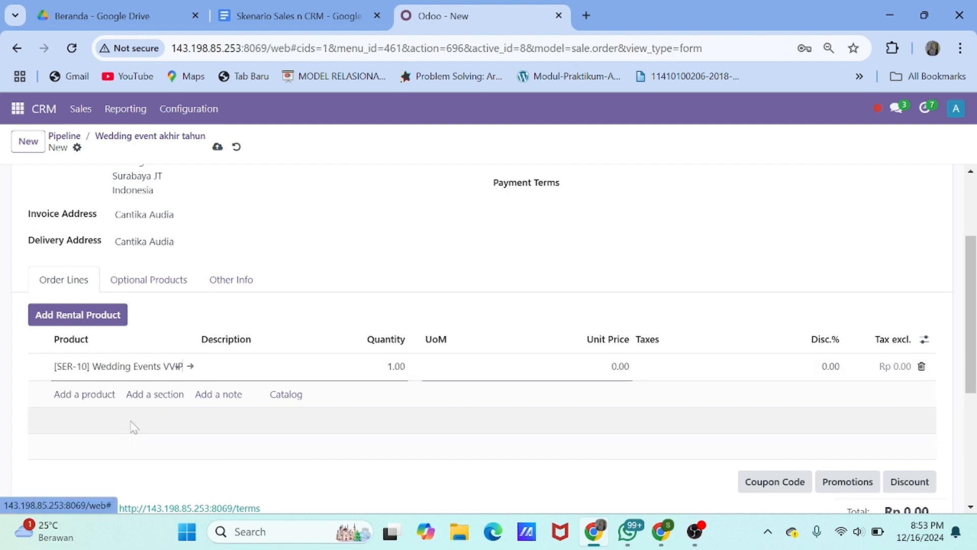
pyautogui.click(79, 314)
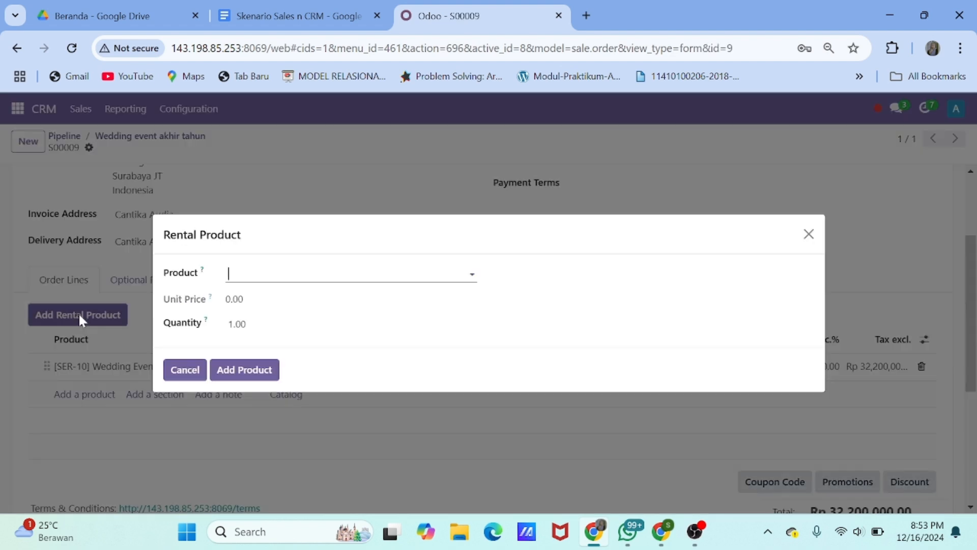
pyautogui.write('G')
pyautogui.click(278, 337)
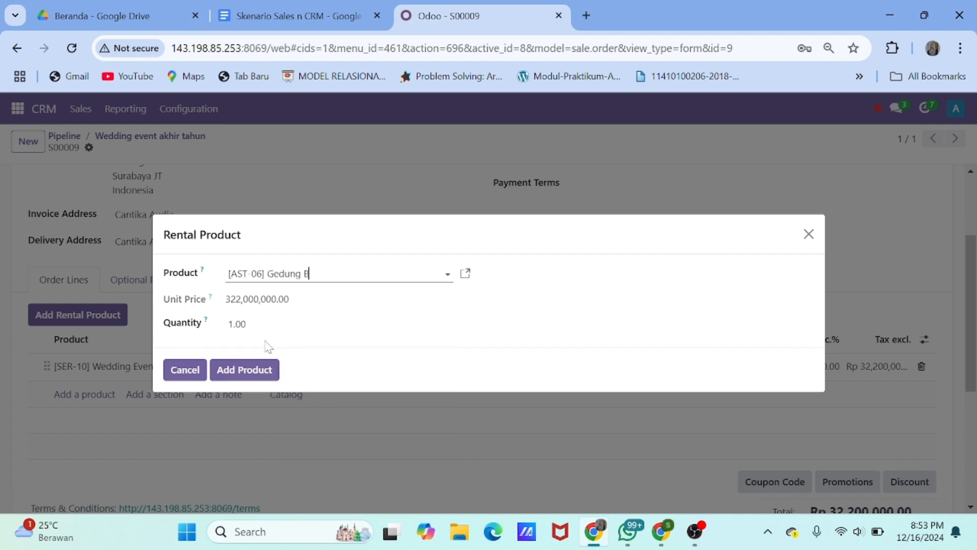
pyautogui.click(229, 369)
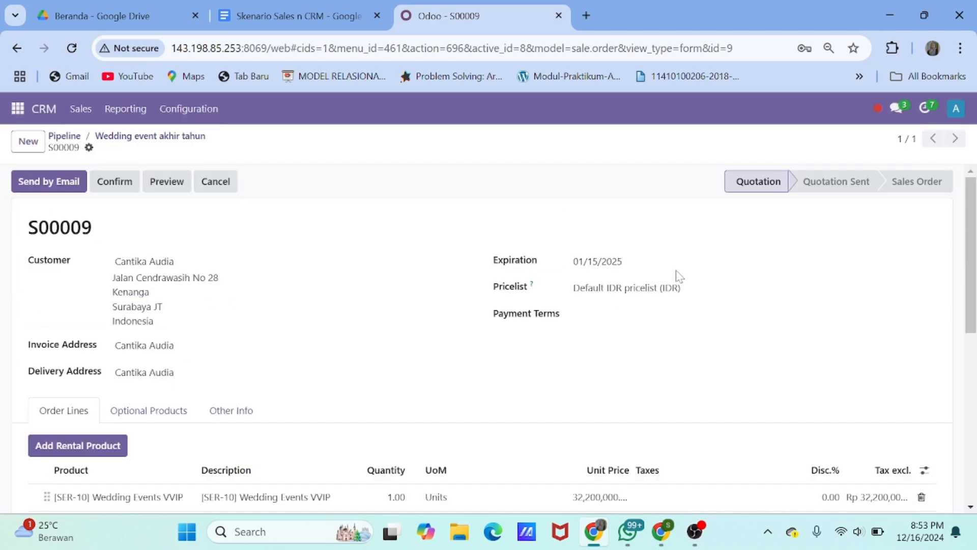
# Set the quotation expiration to 01/31/2025 and payment terms to 45 Days
pyautogui.click(674, 269)
pyautogui.click(509, 339)
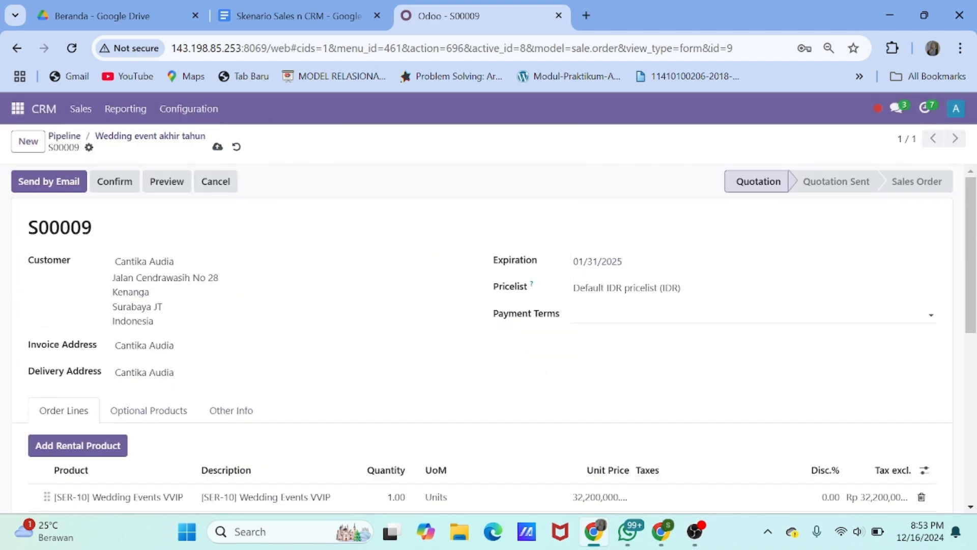
pyautogui.click(632, 315)
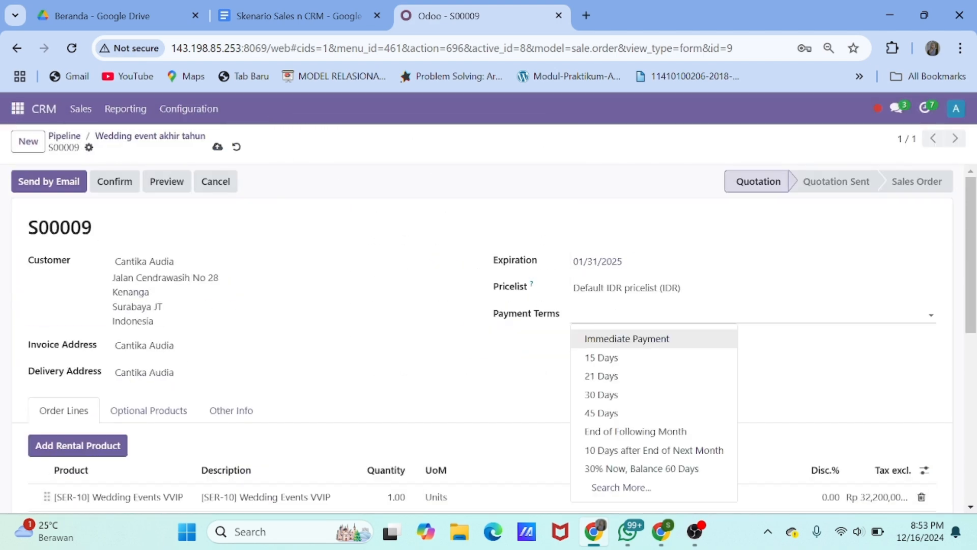
pyautogui.click(634, 414)
pyautogui.scroll(-5, 635, 417)
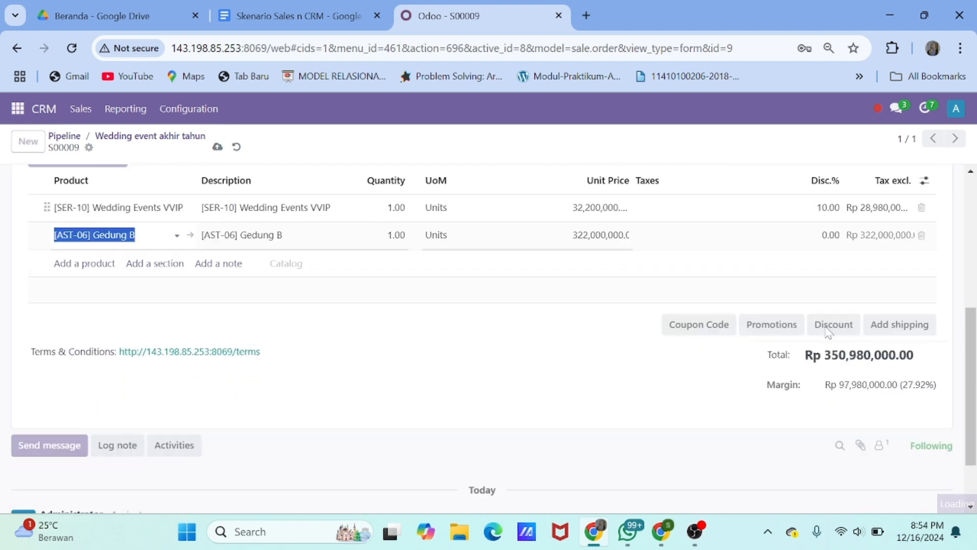
# Apply a 10% percentage discount to the whole order
pyautogui.click(829, 329)
pyautogui.click(392, 318)
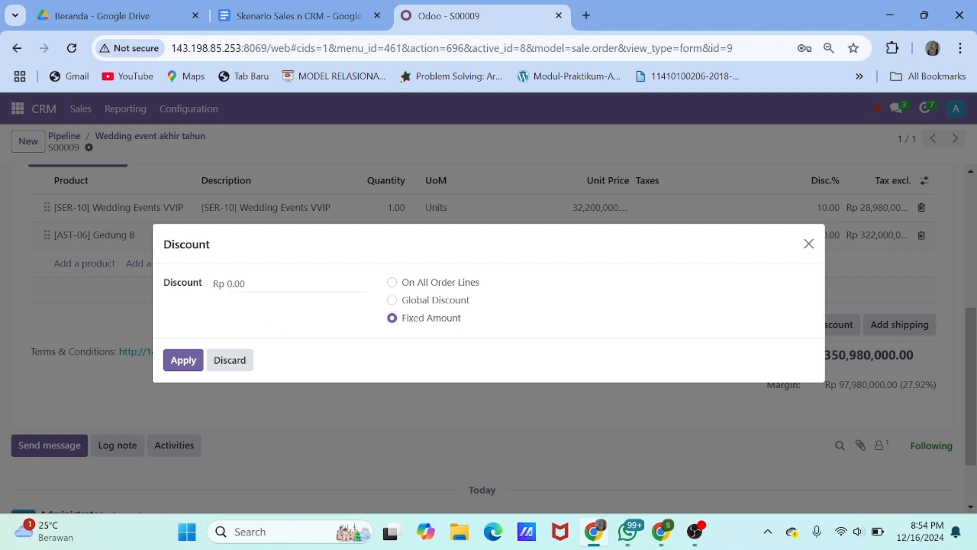
pyautogui.write('10')
pyautogui.click(392, 300)
pyautogui.click(218, 283)
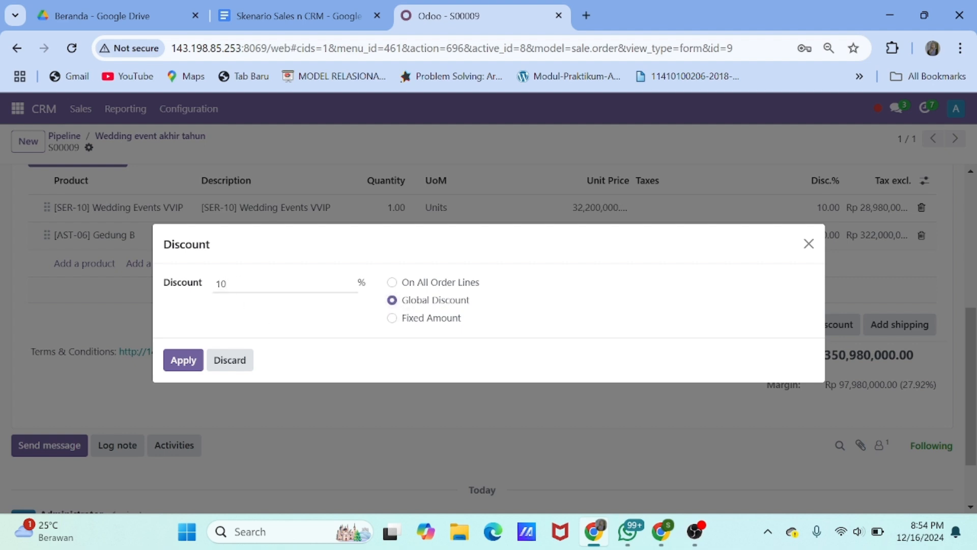
pyautogui.click(184, 360)
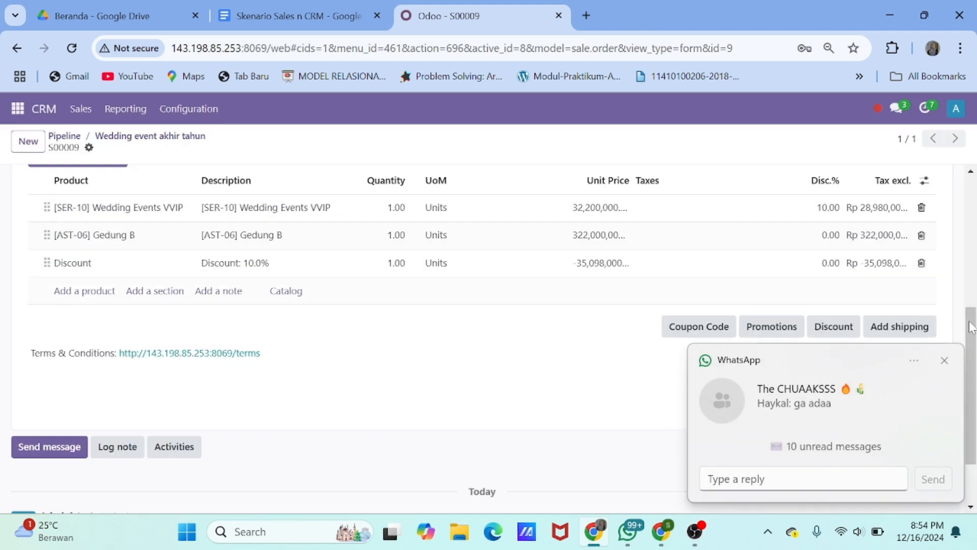
pyautogui.click(945, 361)
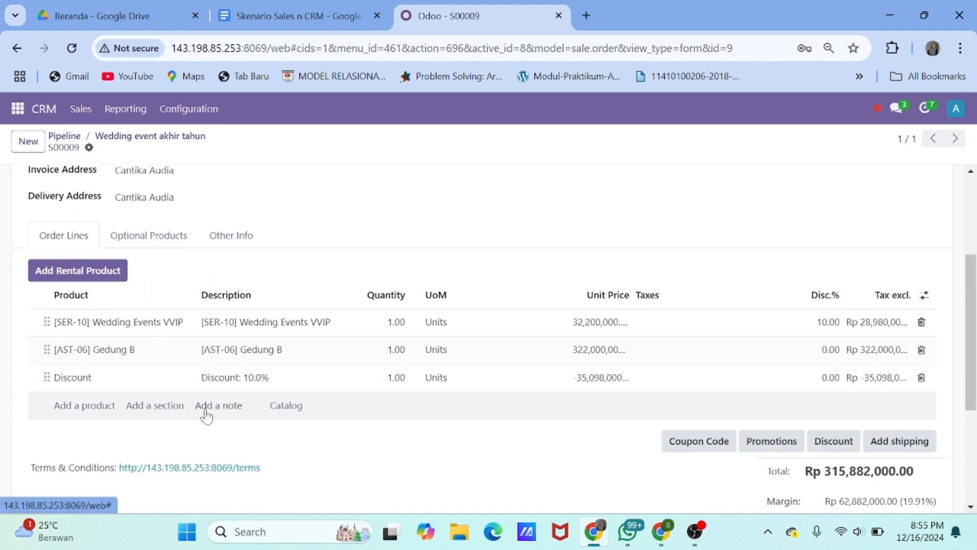
# Add note 'Penawaran Diskon 10% untuk wedding akhir tahun dengan paket premium' with code END-YEAR10%
pyautogui.click(206, 406)
pyautogui.write('Diskon 10')
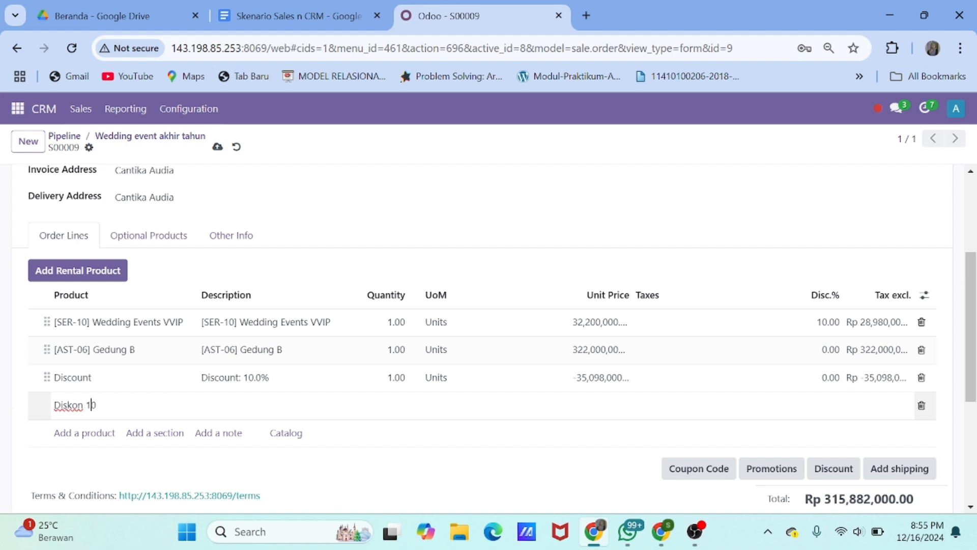
pyautogui.click(54, 404)
pyautogui.write('Penawaran Diskon 10')
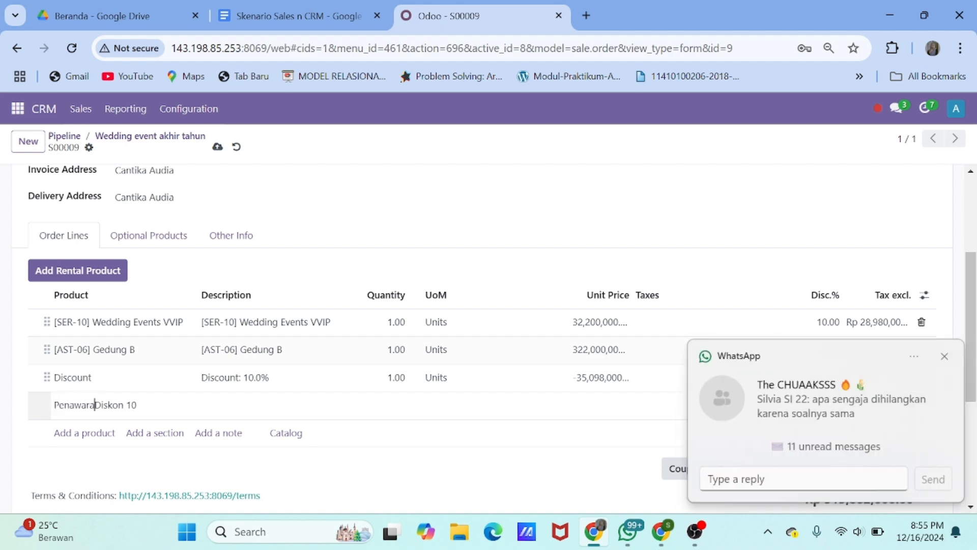
pyautogui.write('% u')
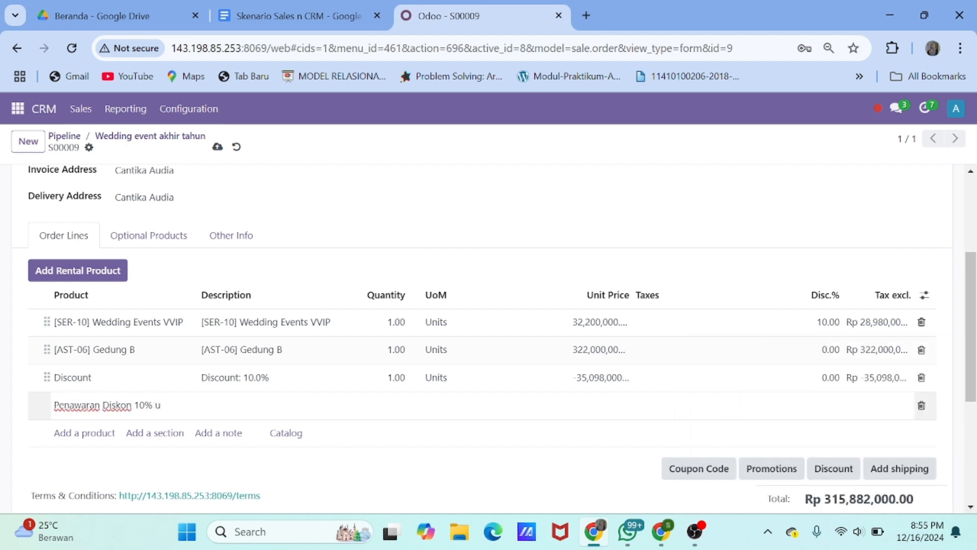
pyautogui.write('ntuk wedding akhir tahun ')
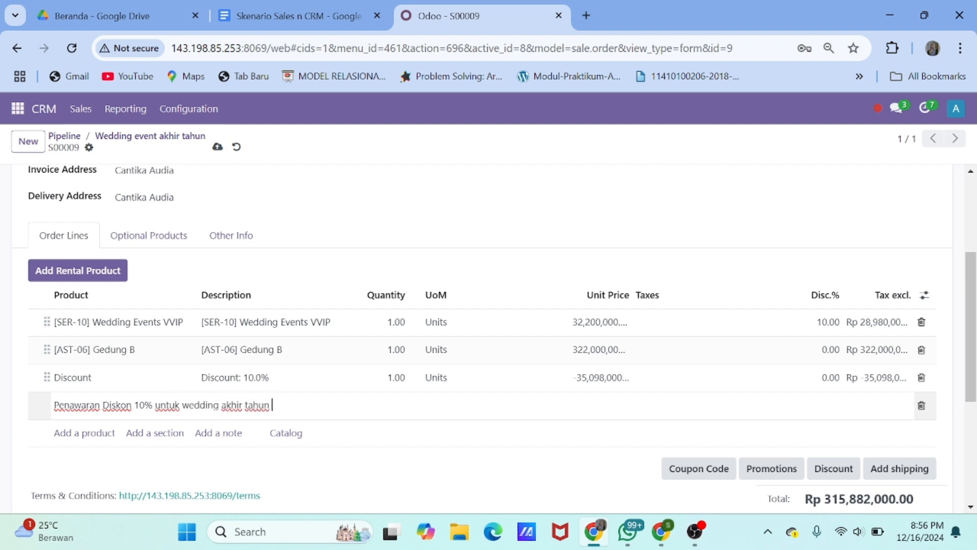
pyautogui.write('dengan paket p')
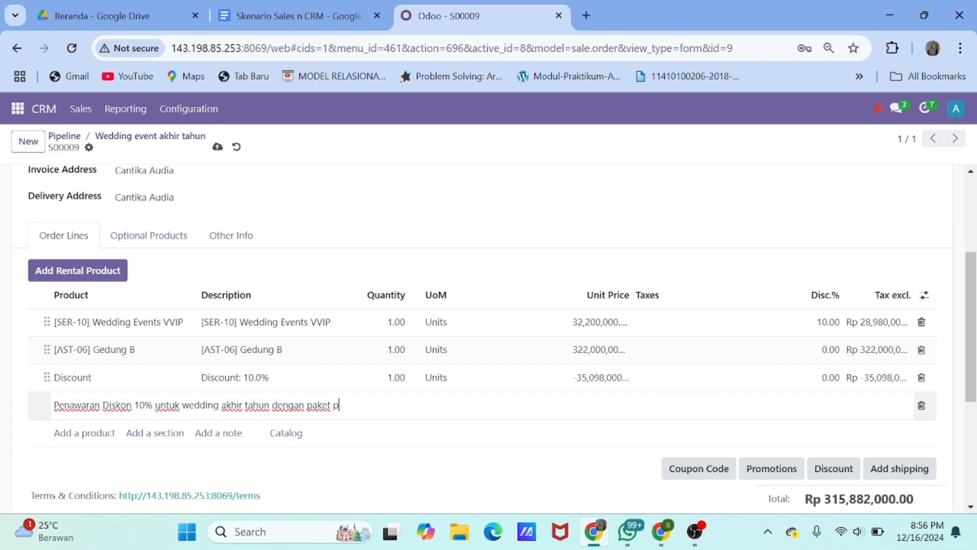
pyautogui.write('remium menggu')
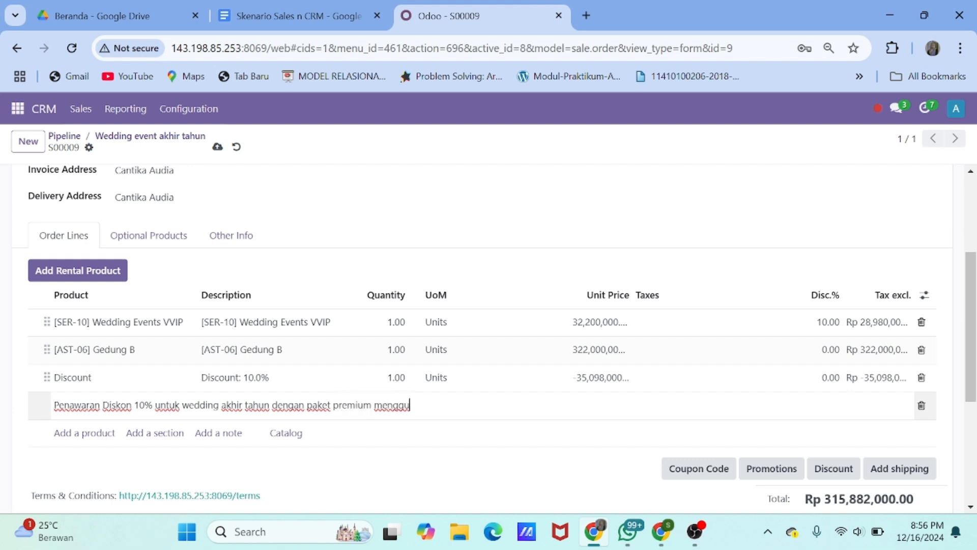
pyautogui.write('nakan kode promo berikut END-YEAR10%')
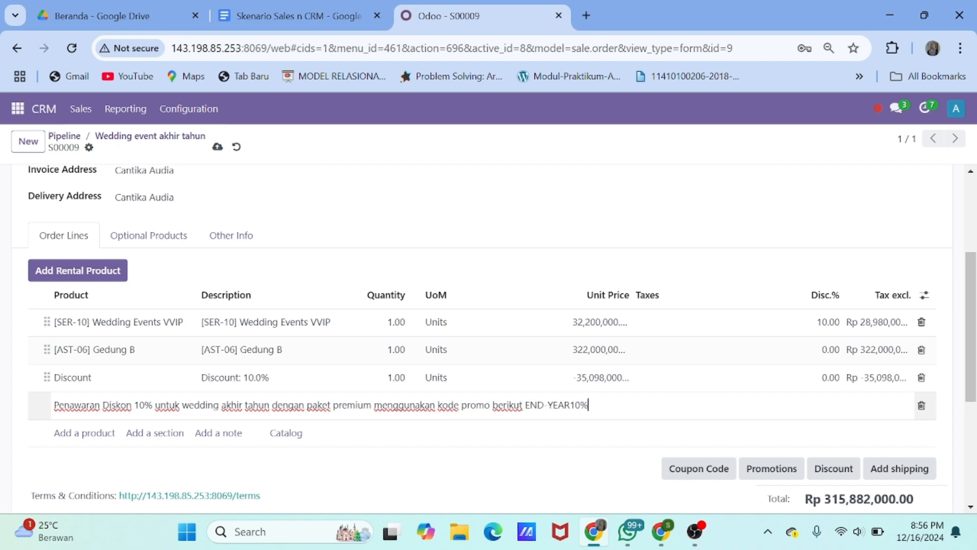
pyautogui.scroll(3, 244, 395)
pyautogui.scroll(-6, 245, 395)
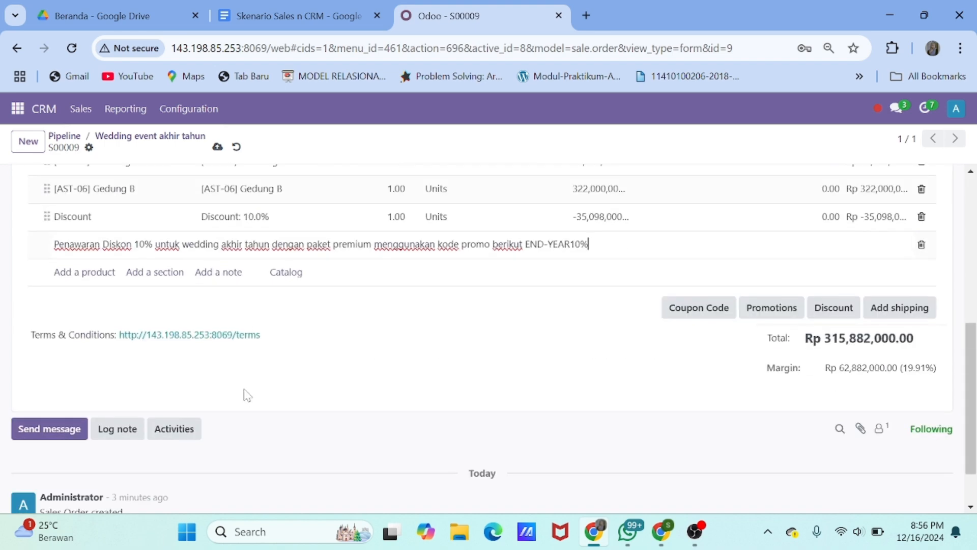
pyautogui.scroll(4, 383, 461)
pyautogui.press('Return')
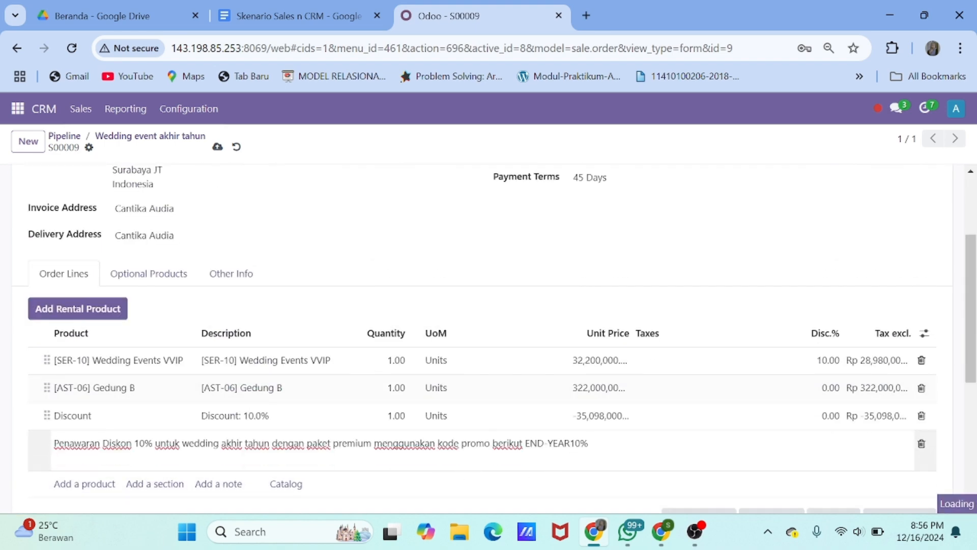
pyautogui.click(121, 502)
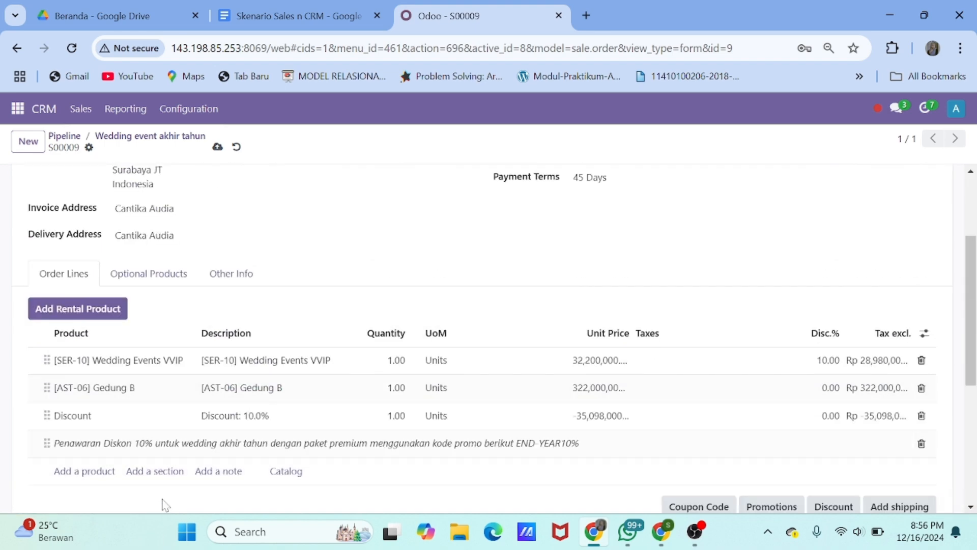
pyautogui.scroll(2, 353, 436)
# Save quotation S00009 and send it to the customer by email
pyautogui.click(217, 147)
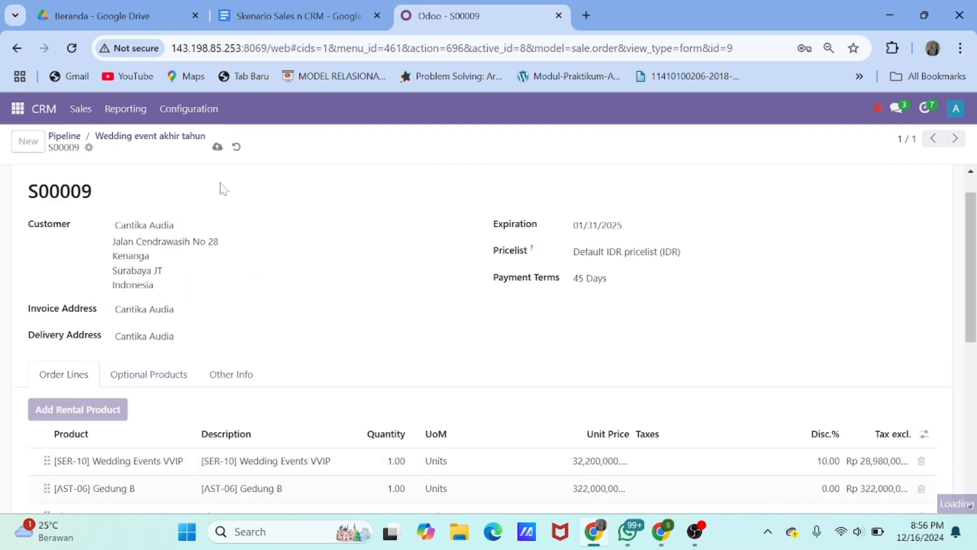
pyautogui.click(61, 183)
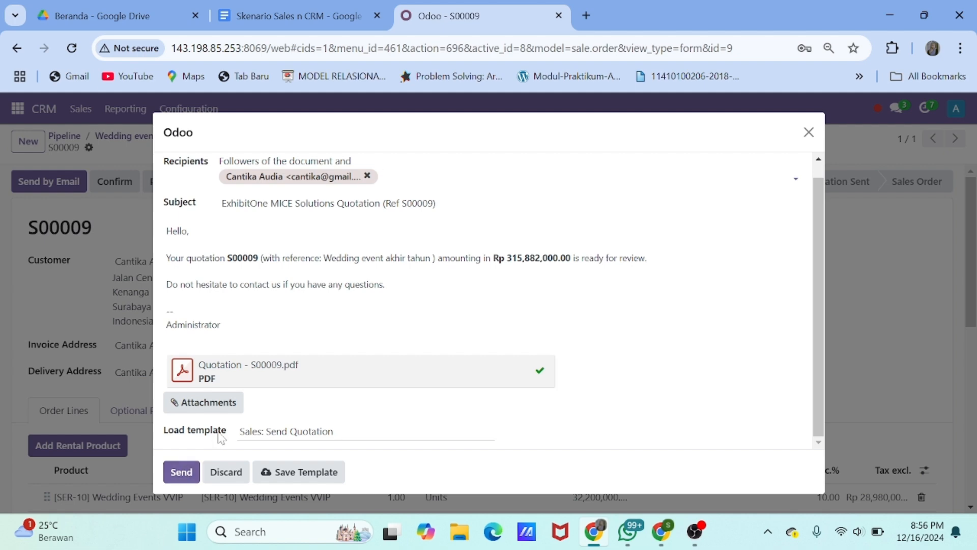
pyautogui.scroll(1, 218, 438)
pyautogui.scroll(-1, 218, 438)
pyautogui.click(182, 471)
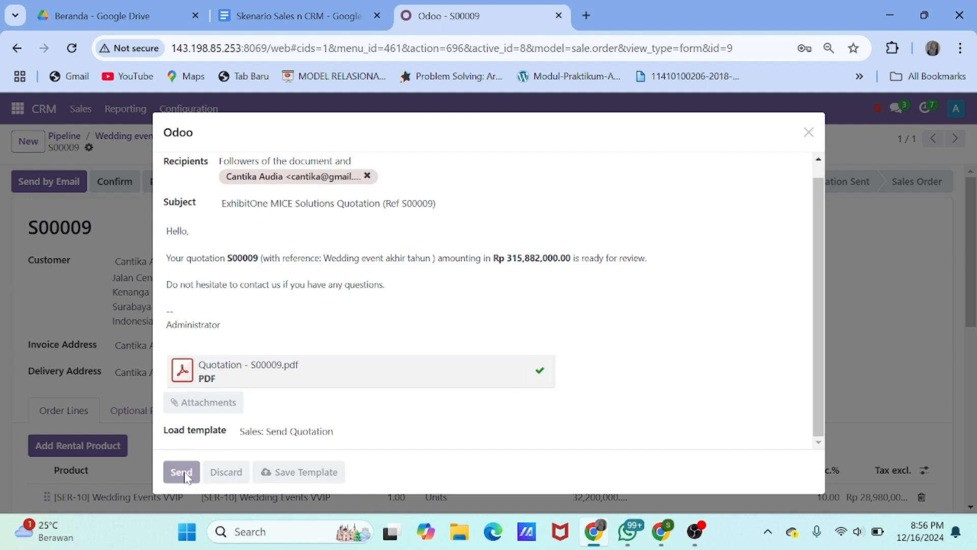
pyautogui.scroll(-1, 206, 320)
pyautogui.scroll(1, 206, 321)
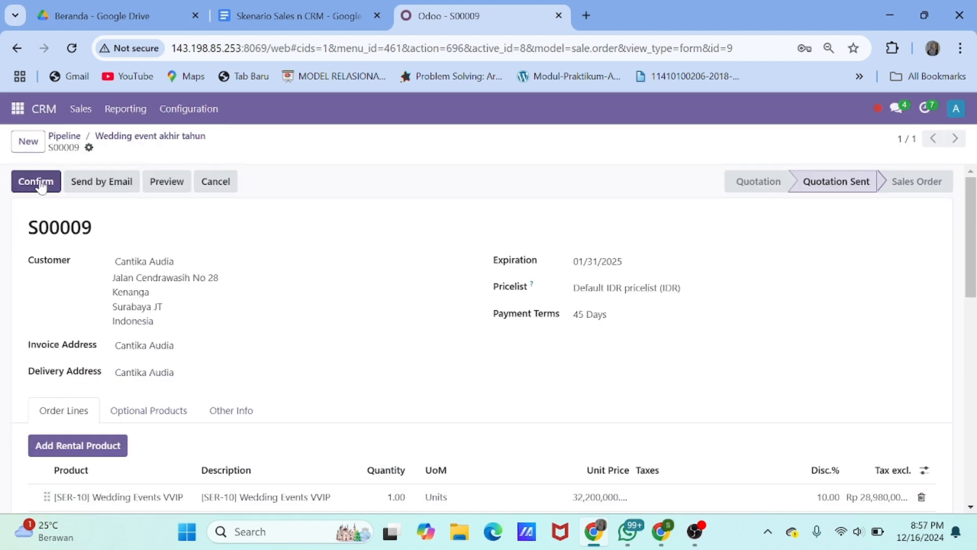
# Confirm S00009 into a locked sales order
pyautogui.click(39, 182)
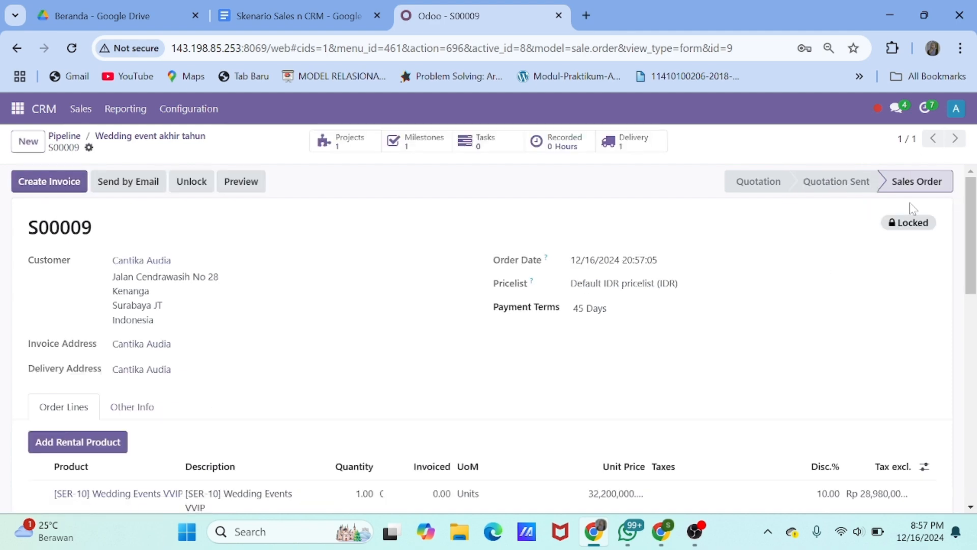
pyautogui.scroll(-5, 820, 350)
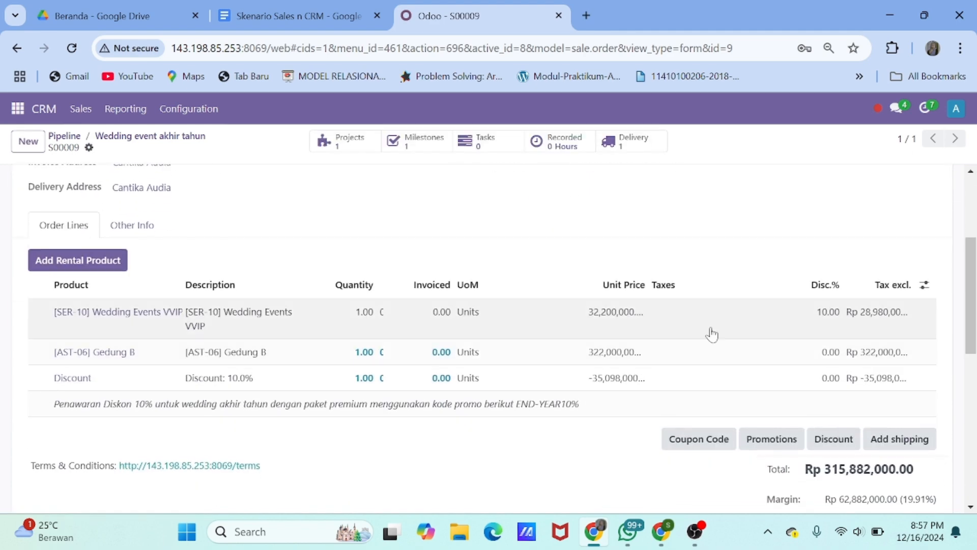
pyautogui.scroll(5, 605, 328)
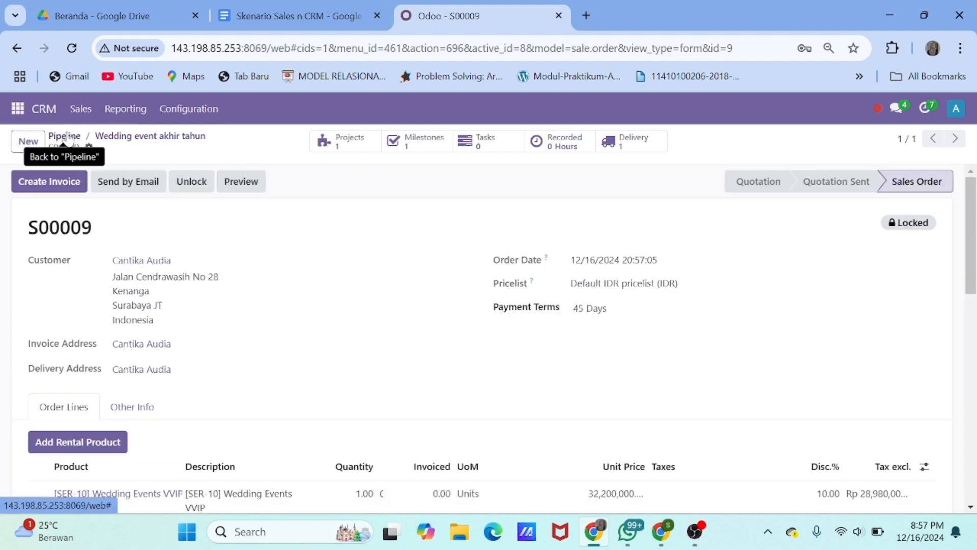
pyautogui.click(17, 109)
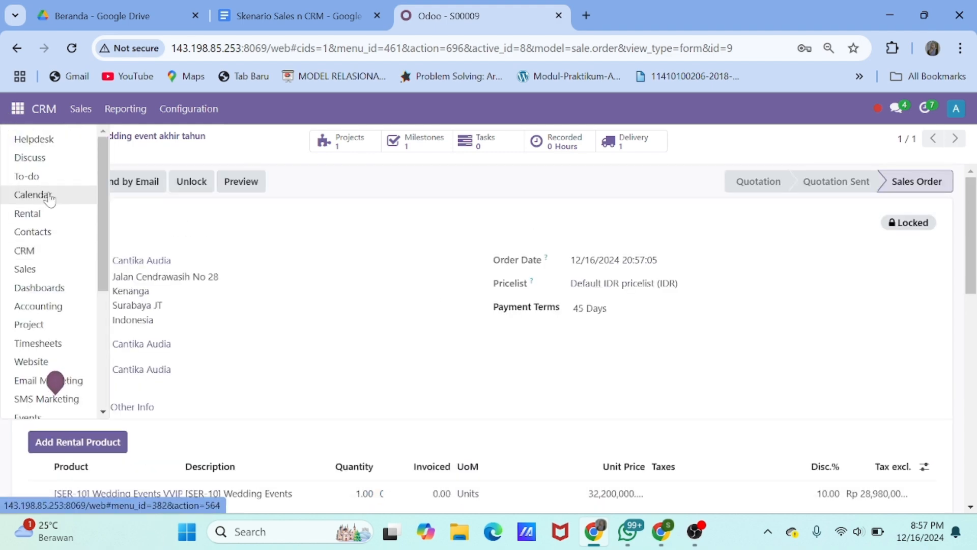
pyautogui.click(62, 270)
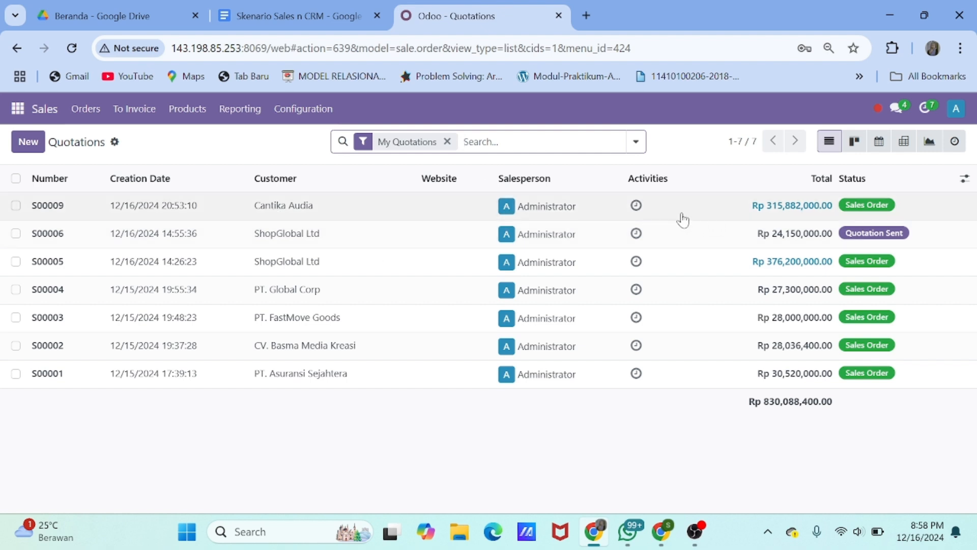
# Open S00009 from the Sales quotations list and review it as a Sales Order
pyautogui.click(381, 219)
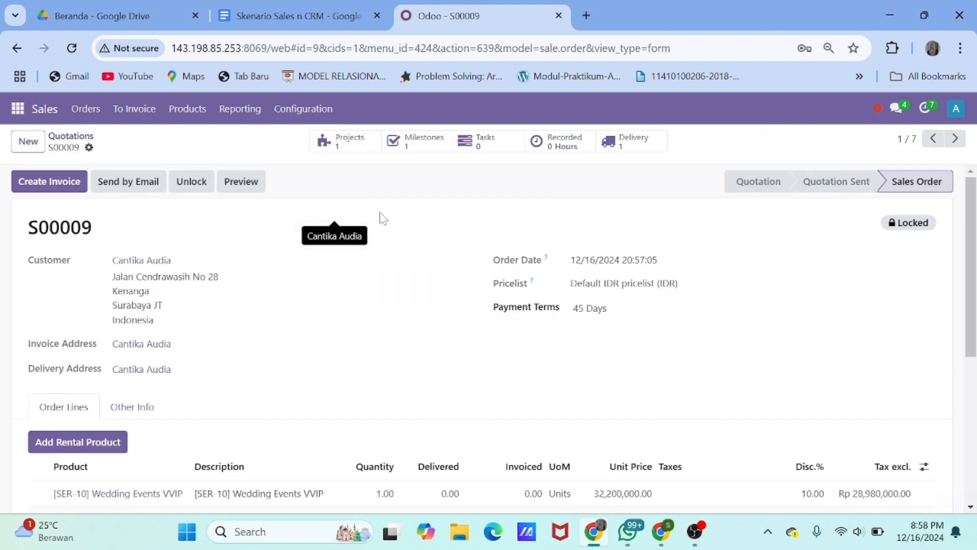
pyautogui.scroll(-3, 391, 249)
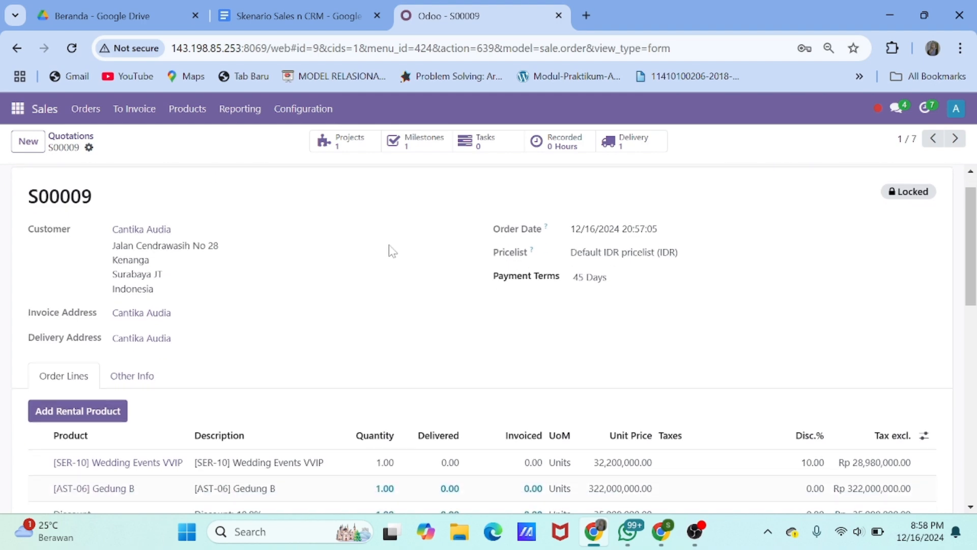
pyautogui.scroll(-2, 392, 250)
pyautogui.scroll(5, 392, 250)
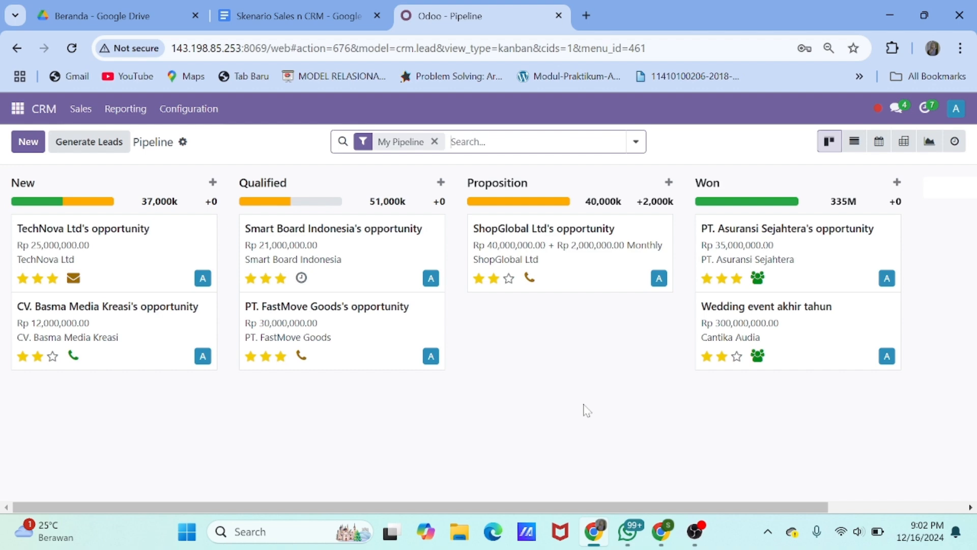
# Quick-create a New-stage opportunity 'Corporate Retreat' for PT. Asuransi Sejahtera
pyautogui.click(28, 142)
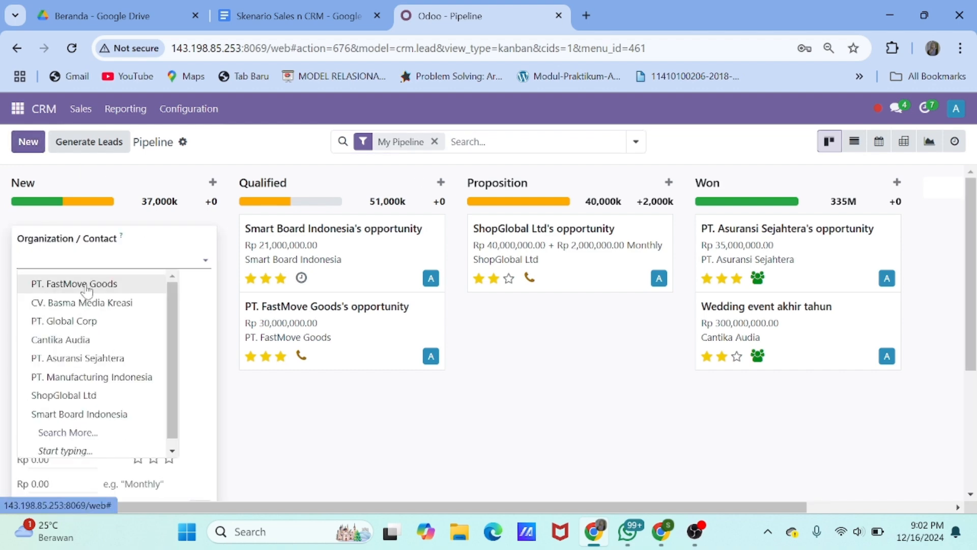
pyautogui.click(97, 358)
pyautogui.moveTo(173, 310); pyautogui.dragTo(13, 313)
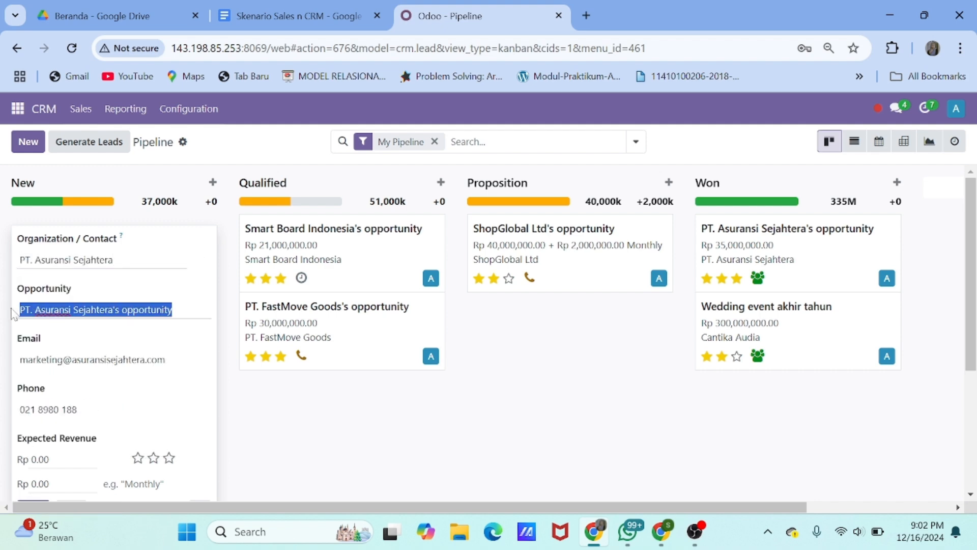
pyautogui.write('Corporate Retreate')
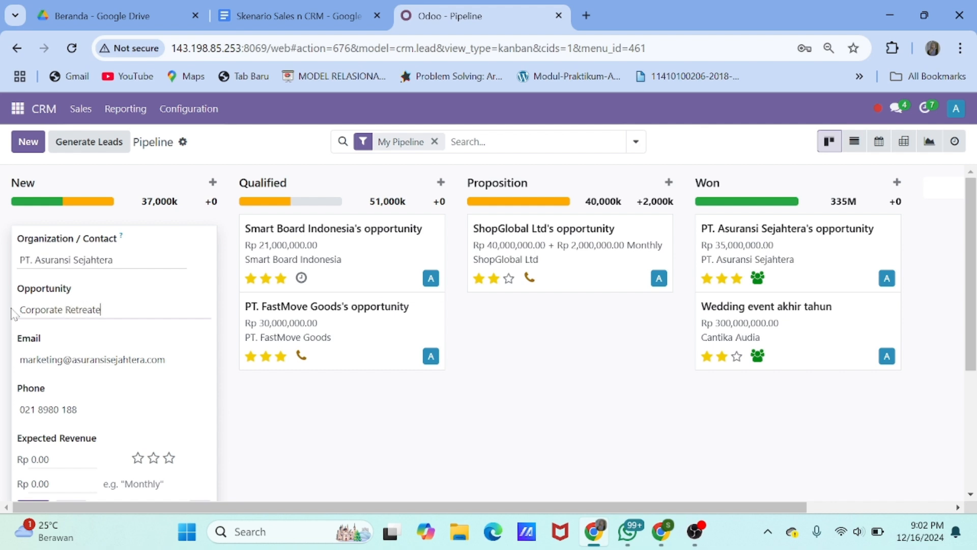
pyautogui.press('BackSpace')
pyautogui.scroll(-1, 158, 397)
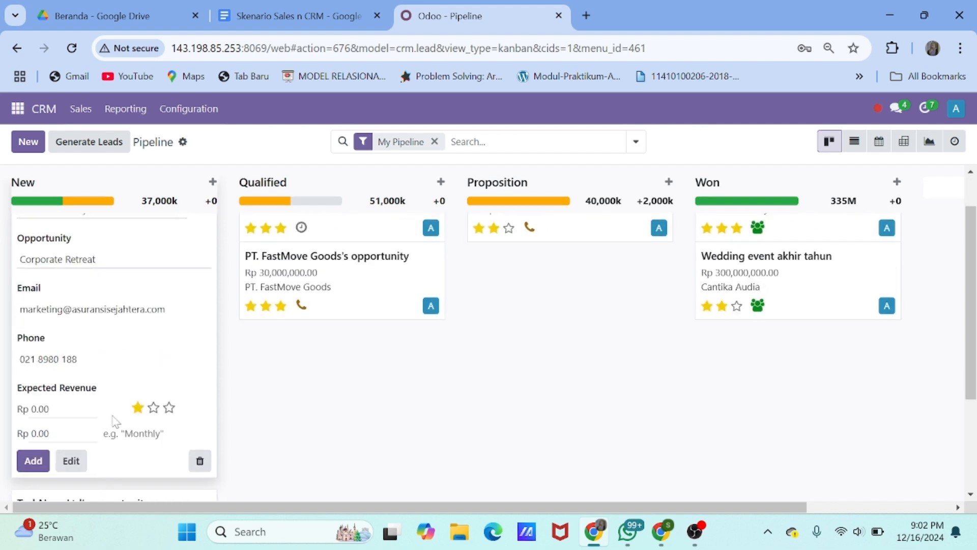
# Set its expected revenue to 45000000, add it to the board, and open it
pyautogui.doubleClick(42, 409)
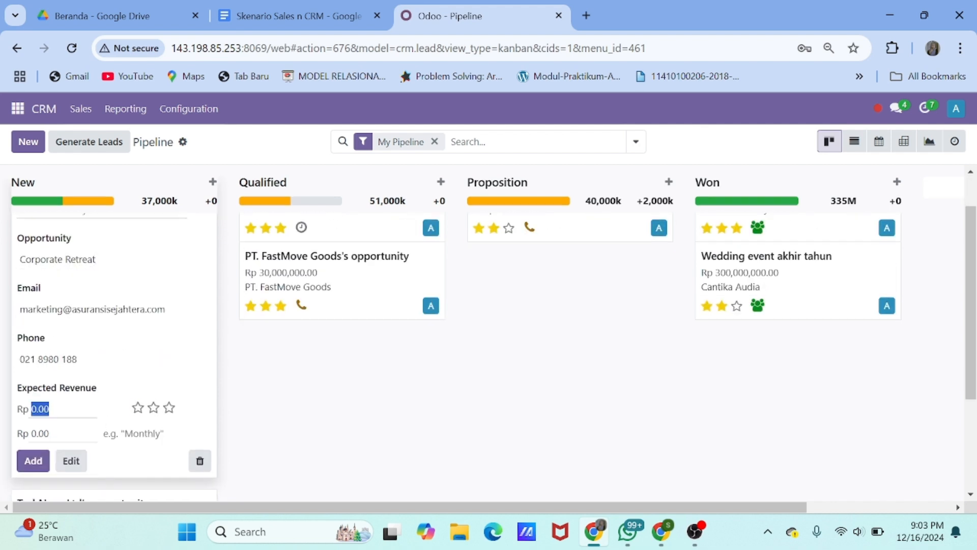
pyautogui.write('45000000')
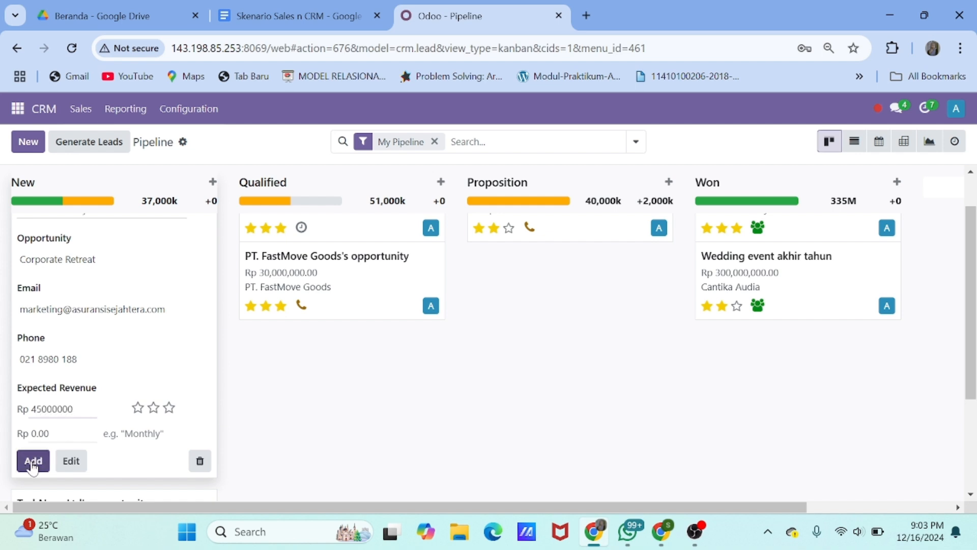
pyautogui.click(33, 463)
pyautogui.scroll(-3, 120, 393)
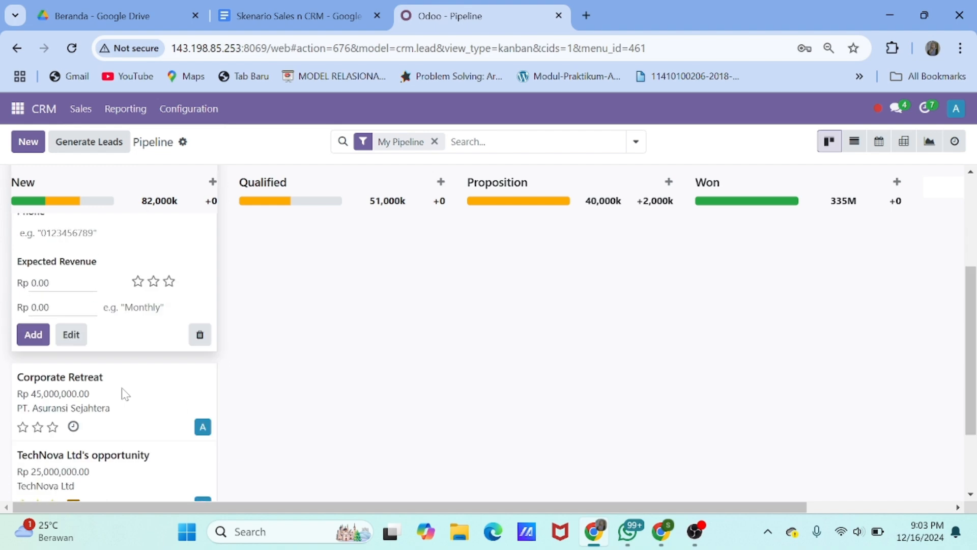
pyautogui.click(152, 382)
pyautogui.scroll(-1, 285, 318)
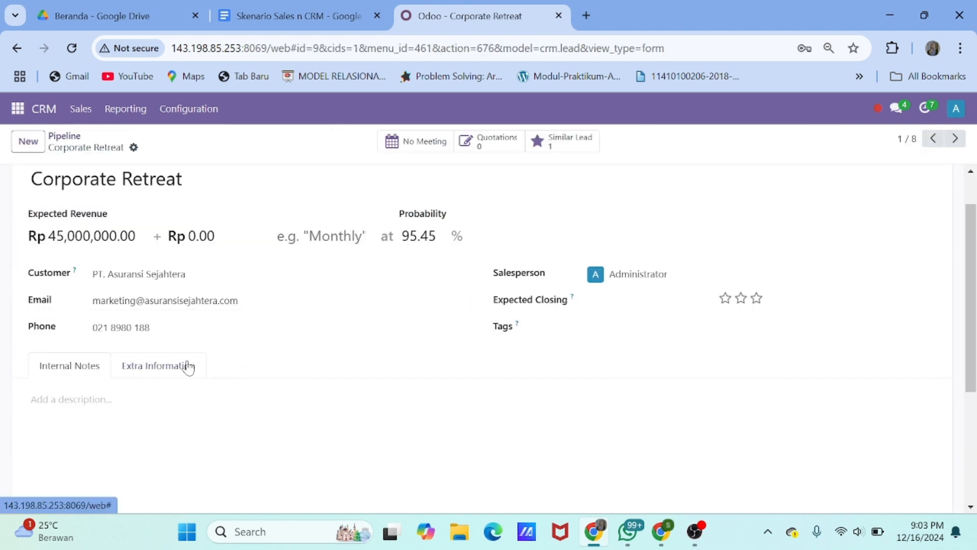
# Note 'Pelaksanaan acara tanggal 10-12 Januari', 'Peserta acara 200 orang', 'Lokasi Hotel', then save
pyautogui.click(77, 399)
pyautogui.write('P')
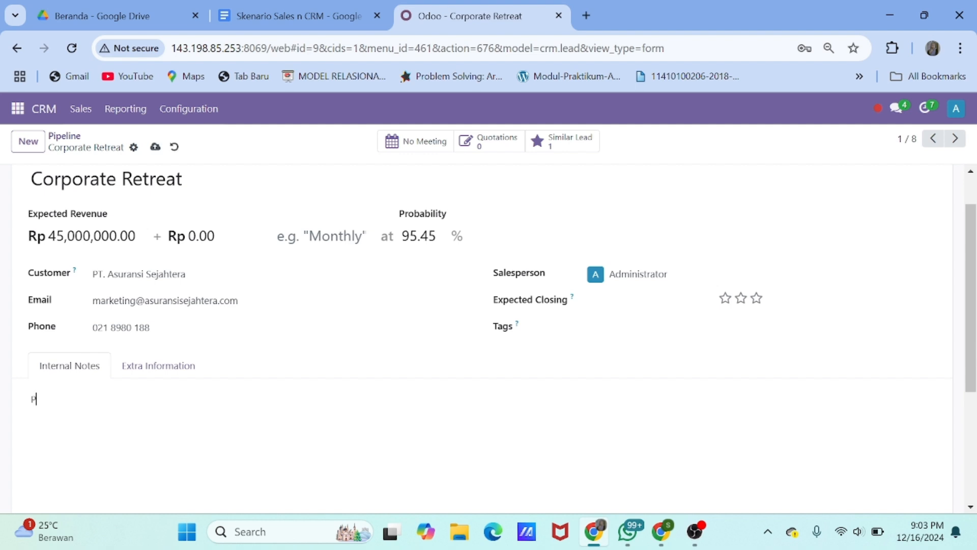
pyautogui.write('elaksanaan acara tgl 0')
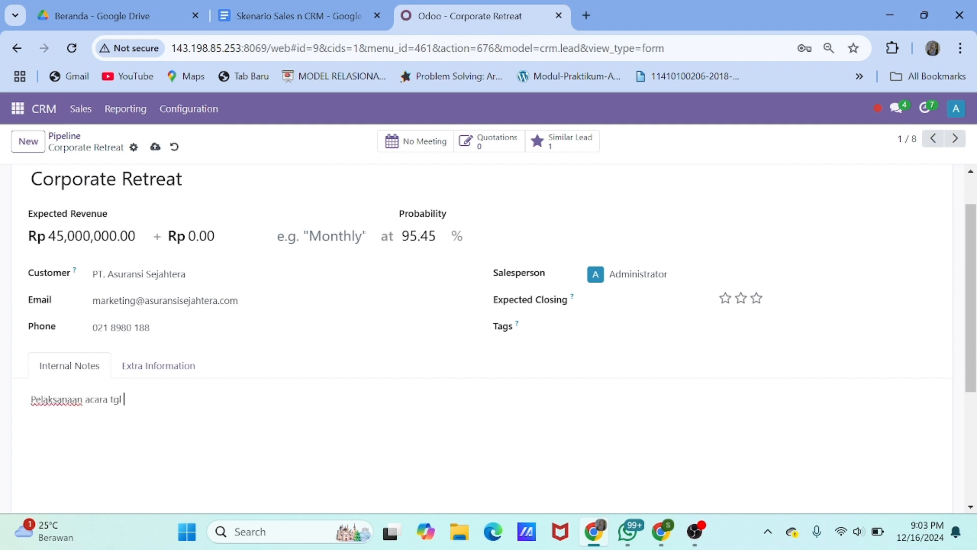
pyautogui.press('BackSpace')
pyautogui.press('BackSpace')
pyautogui.press('BackSpace')
pyautogui.press('BackSpace')
pyautogui.press('BackSpace')
pyautogui.write('tanggal 10-12 Jauari')
pyautogui.press('Return')
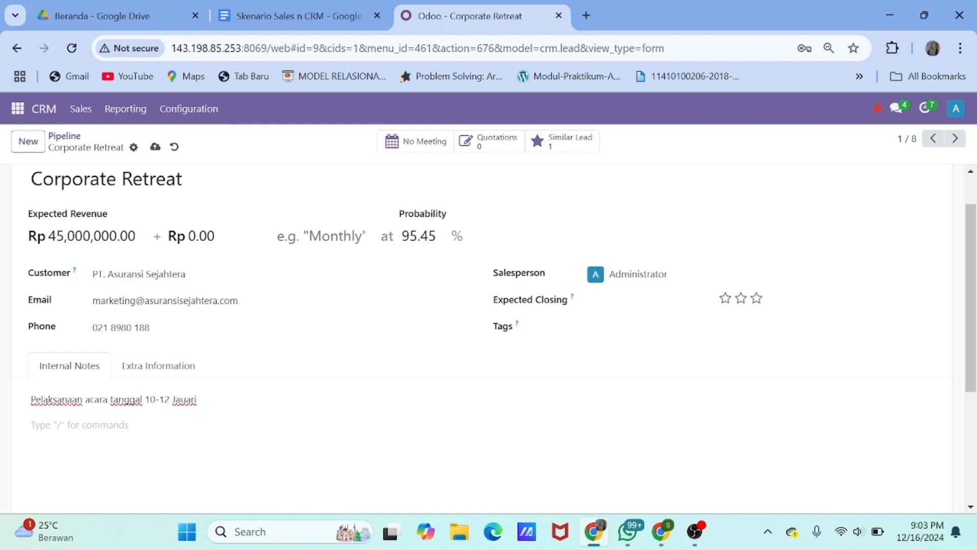
pyautogui.write('Peserta acara ')
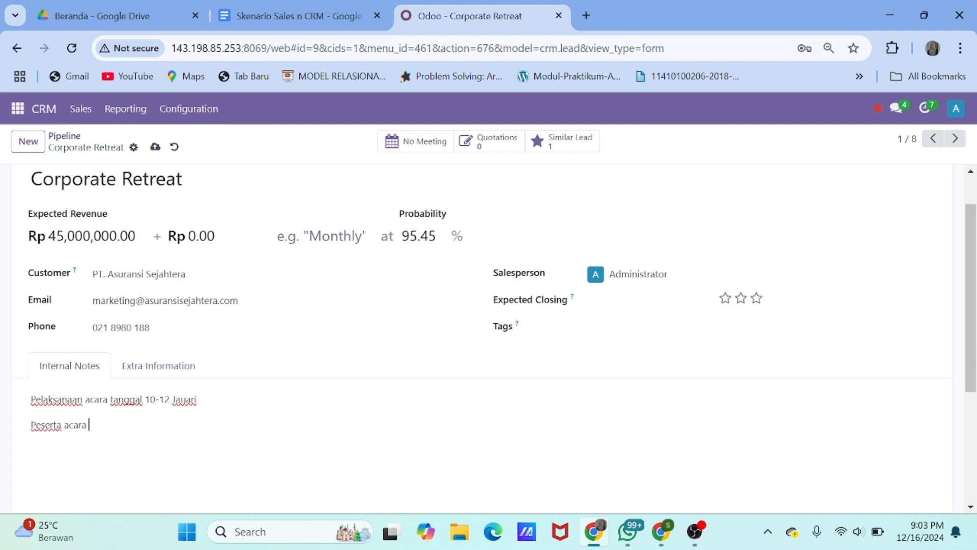
pyautogui.write('200 orang')
pyautogui.press('Return')
pyautogui.write('Lokas')
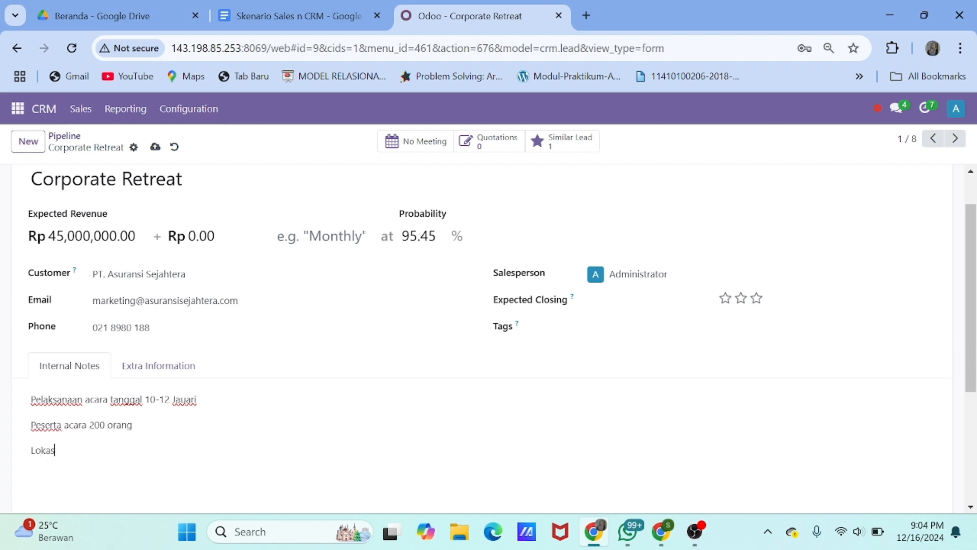
pyautogui.write('i Hotel')
pyautogui.scroll(-1, 180, 437)
pyautogui.click(181, 389)
pyautogui.write('n')
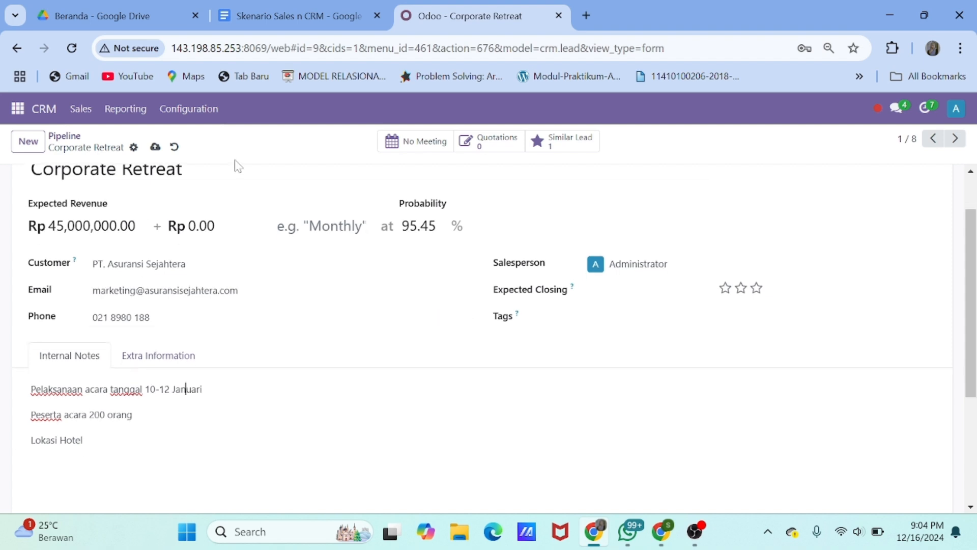
pyautogui.scroll(2, 258, 373)
pyautogui.click(156, 147)
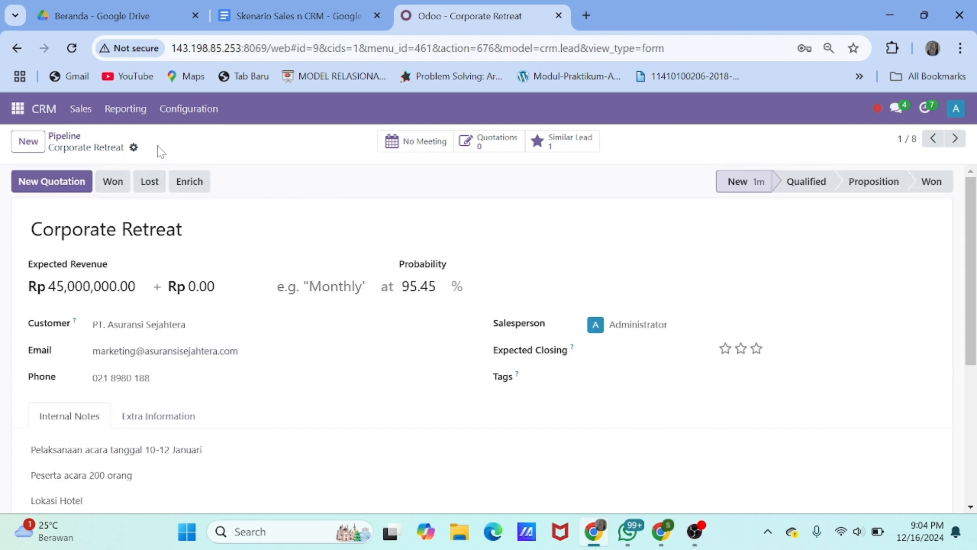
# Give Corporate Retreat very high priority and start an Email activity for it
pyautogui.click(64, 136)
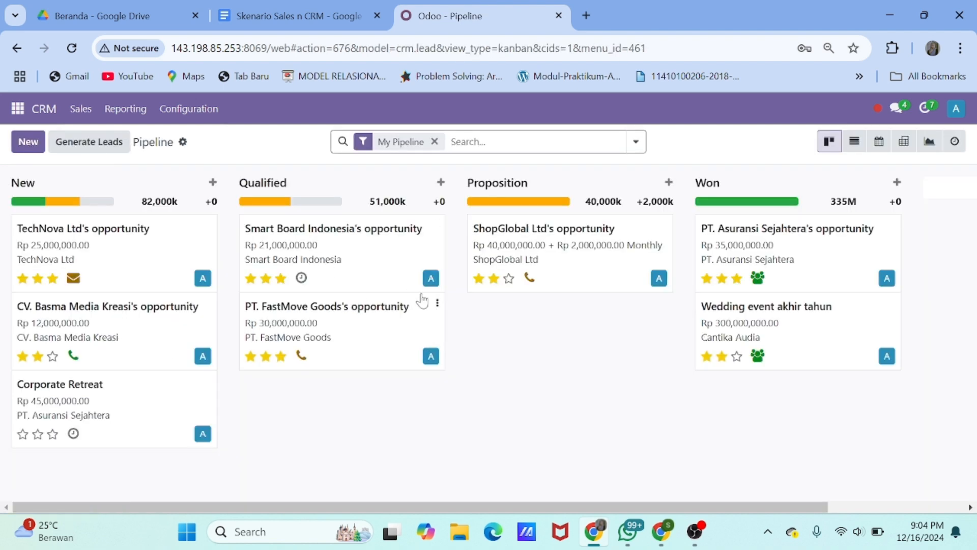
pyautogui.click(53, 436)
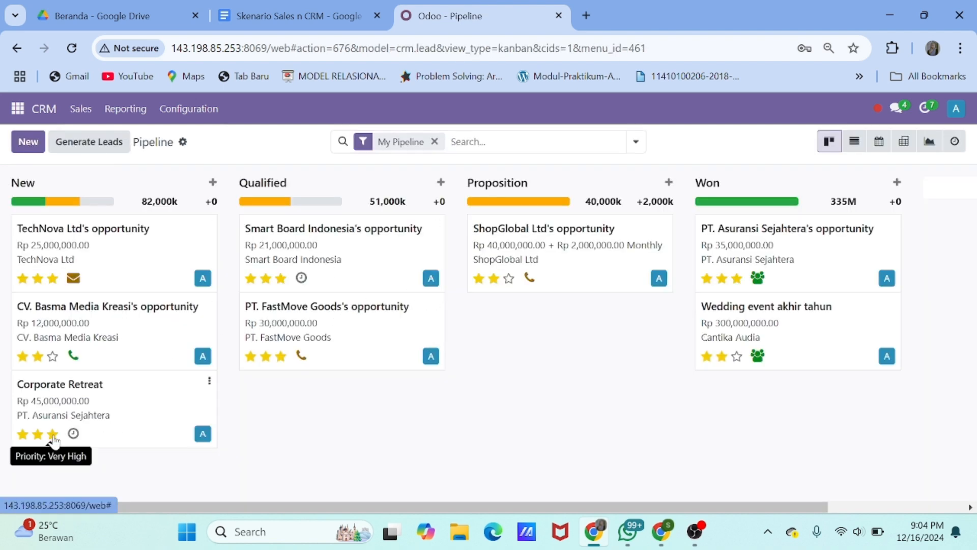
pyautogui.click(73, 434)
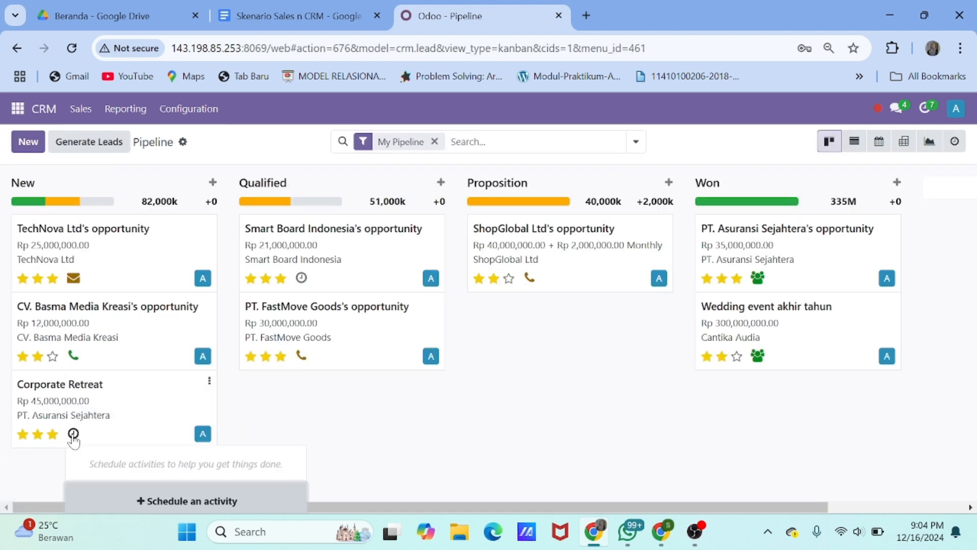
pyautogui.click(183, 501)
pyautogui.click(285, 222)
pyautogui.click(283, 246)
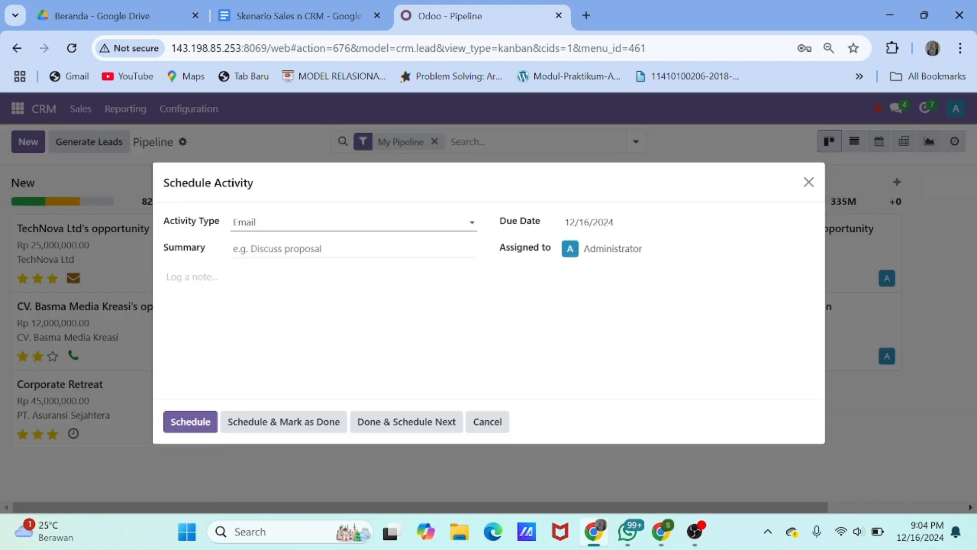
# Schedule 'Send Proposal' due 12/17/2024, noting 'Mengirimkan proposal acara dengan penawaran harga'
pyautogui.click(284, 248)
pyautogui.write('Send Proposal')
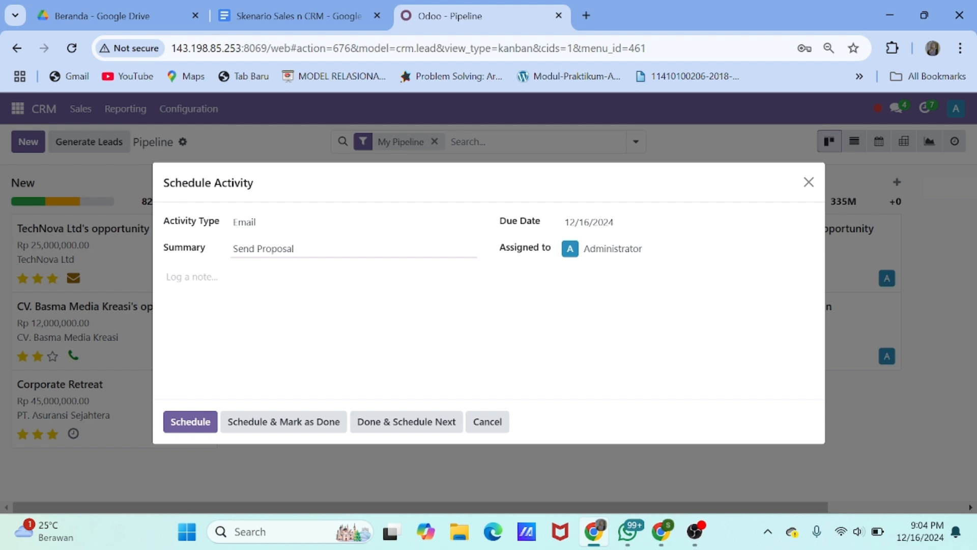
pyautogui.click(650, 227)
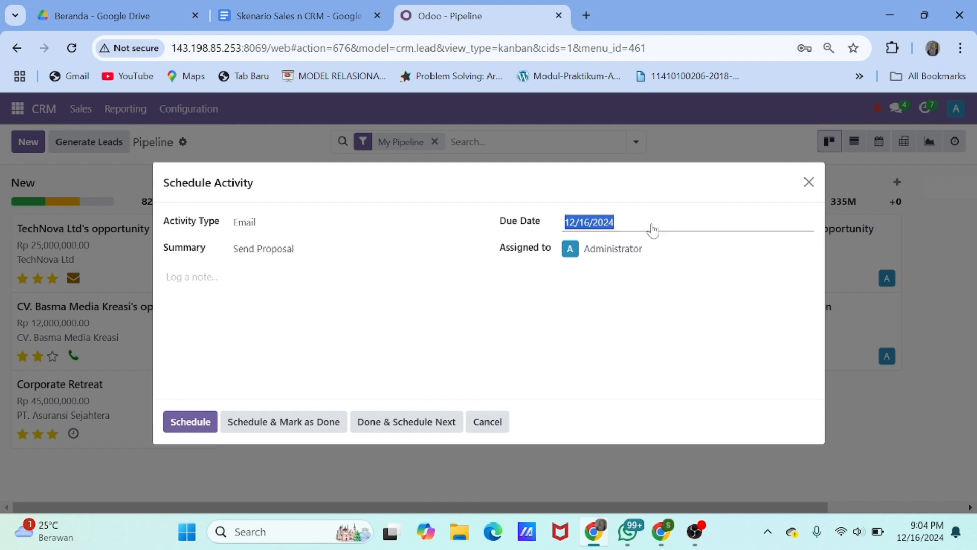
pyautogui.click(401, 369)
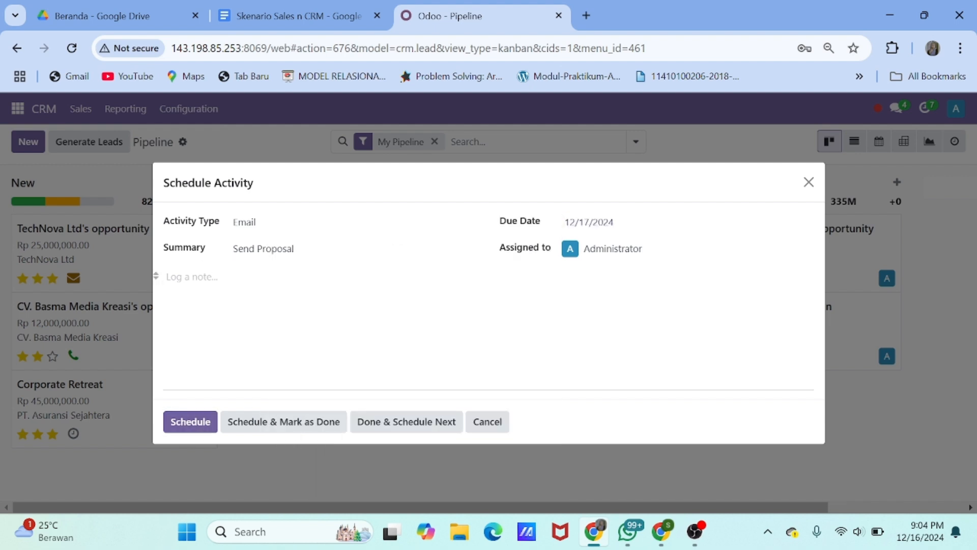
pyautogui.click(214, 277)
pyautogui.write('Mengirimkan propsal')
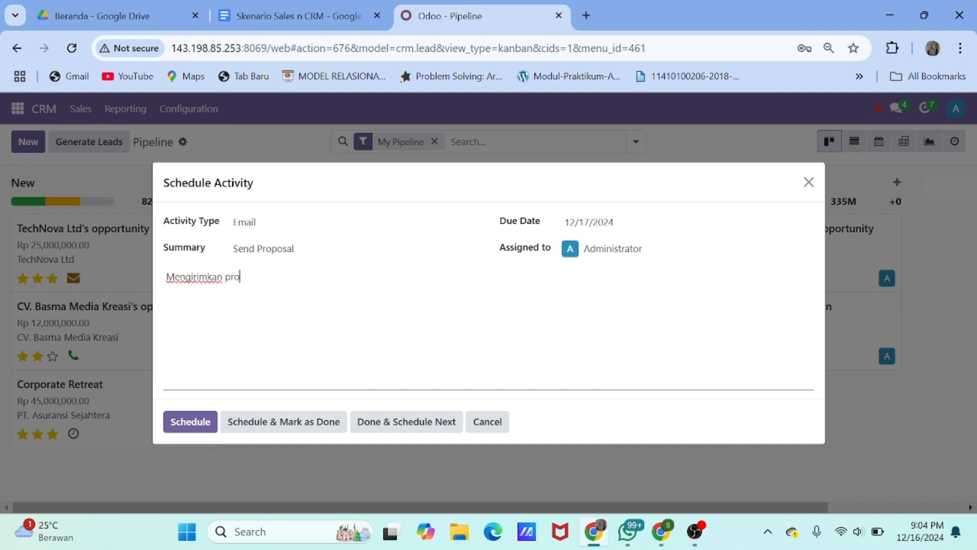
pyautogui.press('BackSpace')
pyautogui.press('BackSpace')
pyautogui.press('BackSpace')
pyautogui.write('osal acara dengan penawaran harga')
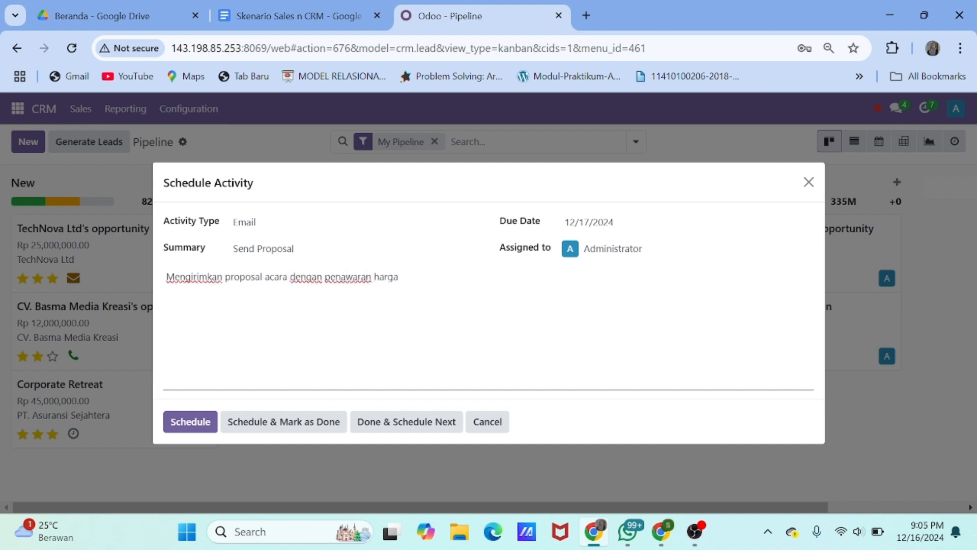
pyautogui.click(202, 425)
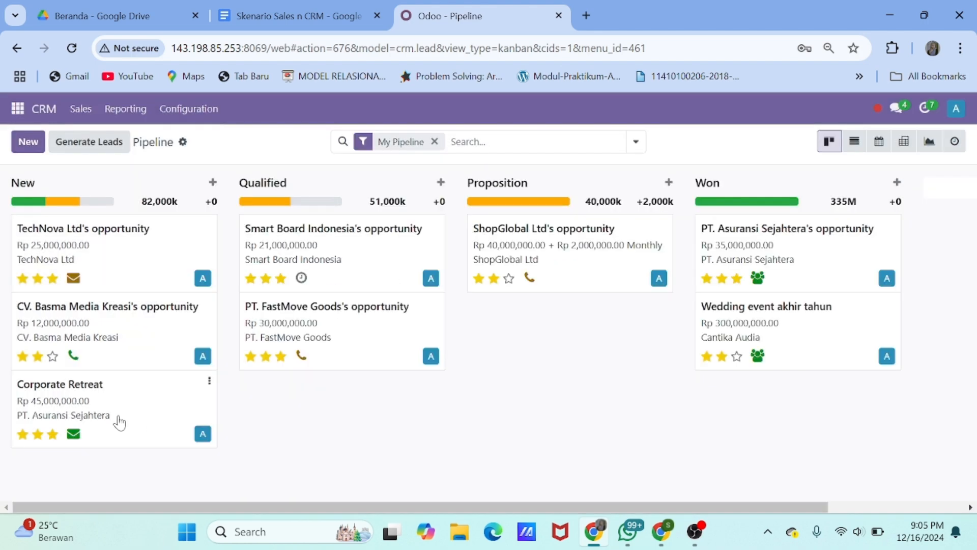
# Move Corporate Retreat to Qualified and schedule a 'Discuss Proposal' call noting the price negotiation
pyautogui.moveTo(115, 395); pyautogui.dragTo(338, 405)
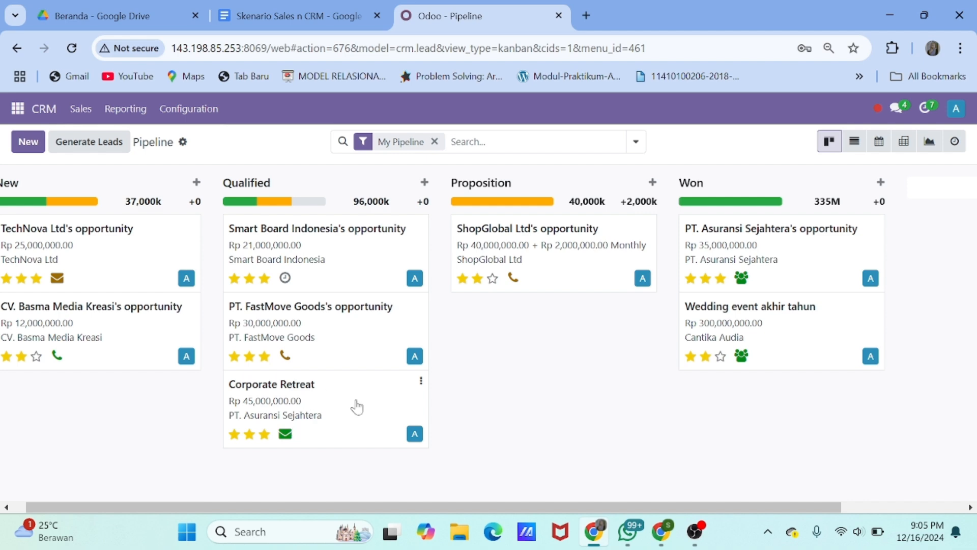
pyautogui.click(285, 437)
pyautogui.click(355, 407)
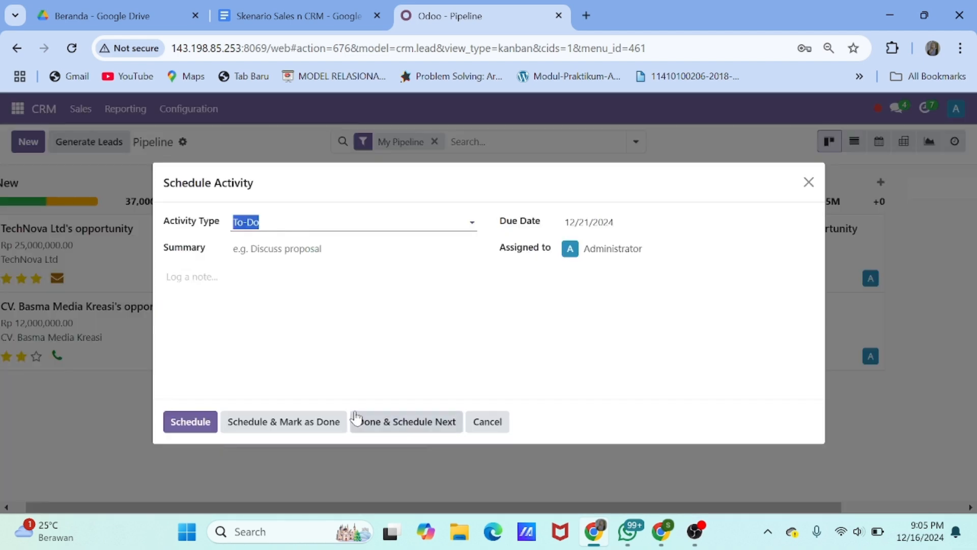
pyautogui.click(284, 267)
pyautogui.click(283, 250)
pyautogui.write('Disc')
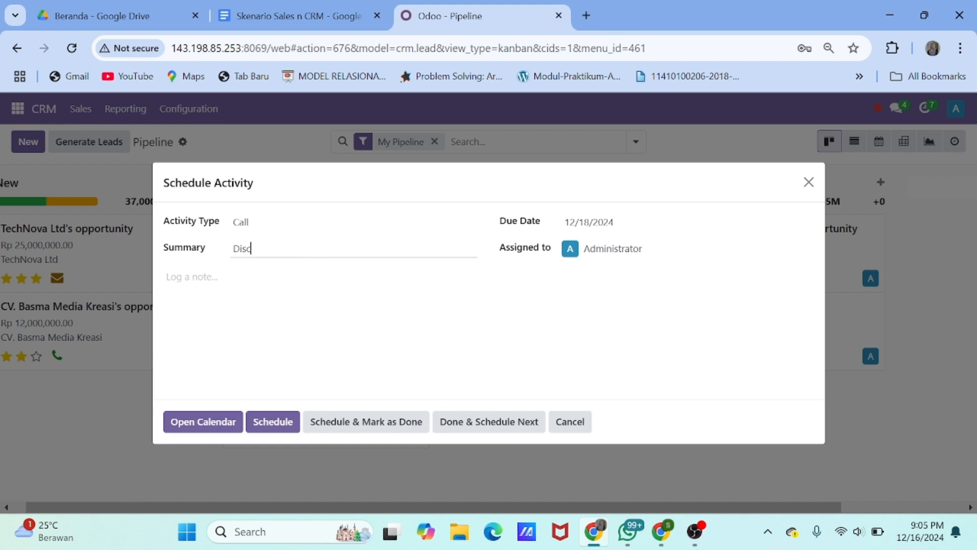
pyautogui.write('uss Proposal')
pyautogui.click(193, 276)
pyautogui.write('Men')
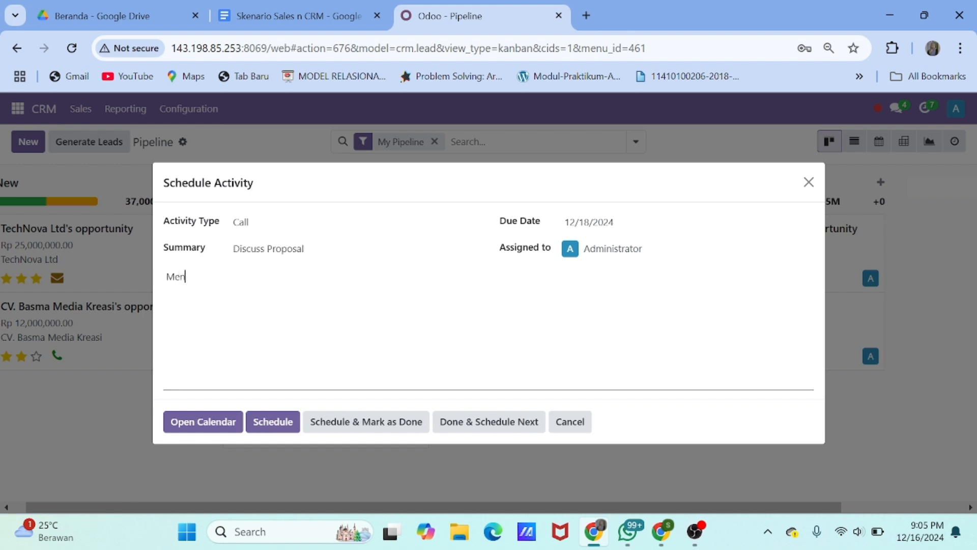
pyautogui.write('diskusikan ha')
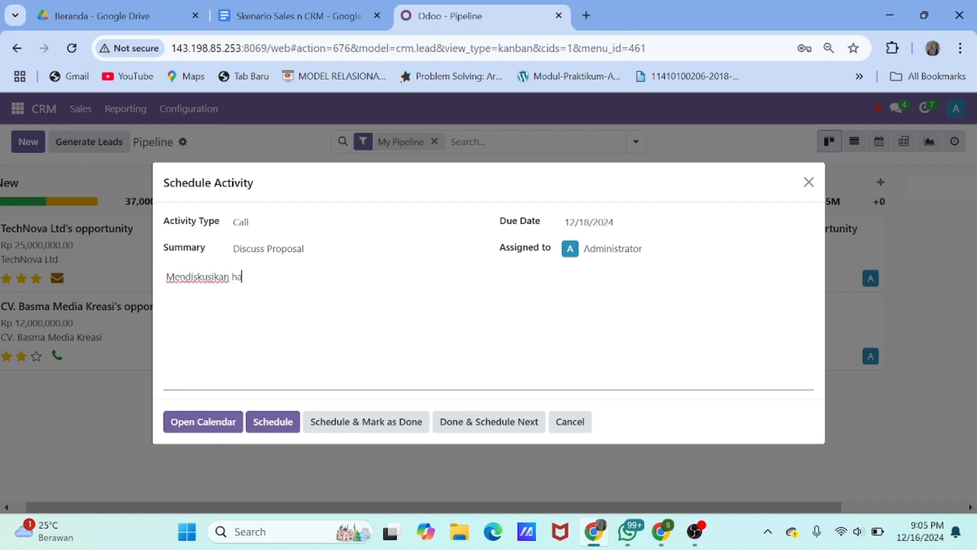
pyautogui.write('sil proposal yang telah dikirim')
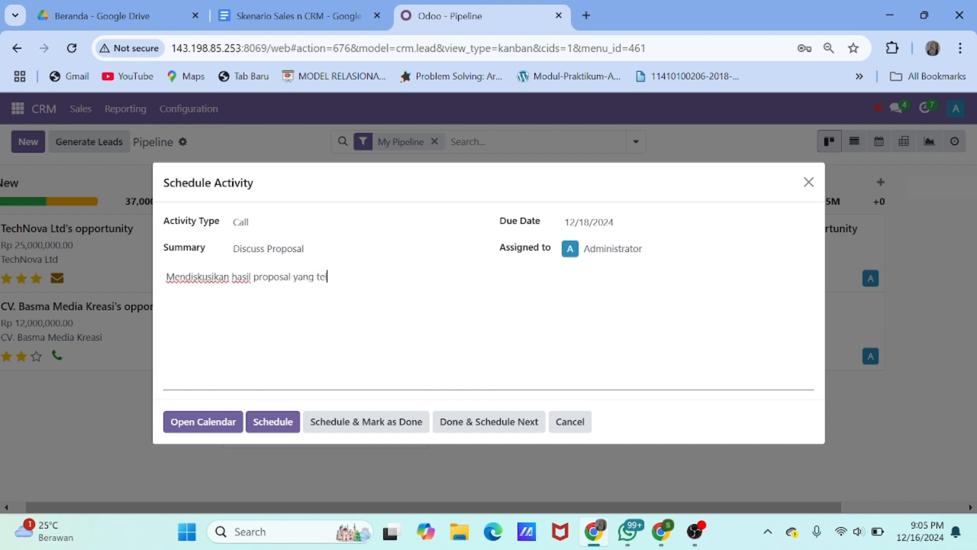
pyautogui.press('BackSpace')
pyautogui.press('BackSpace')
pyautogui.press('BackSpace')
pyautogui.press('BackSpace')
pyautogui.write('kirim dan ')
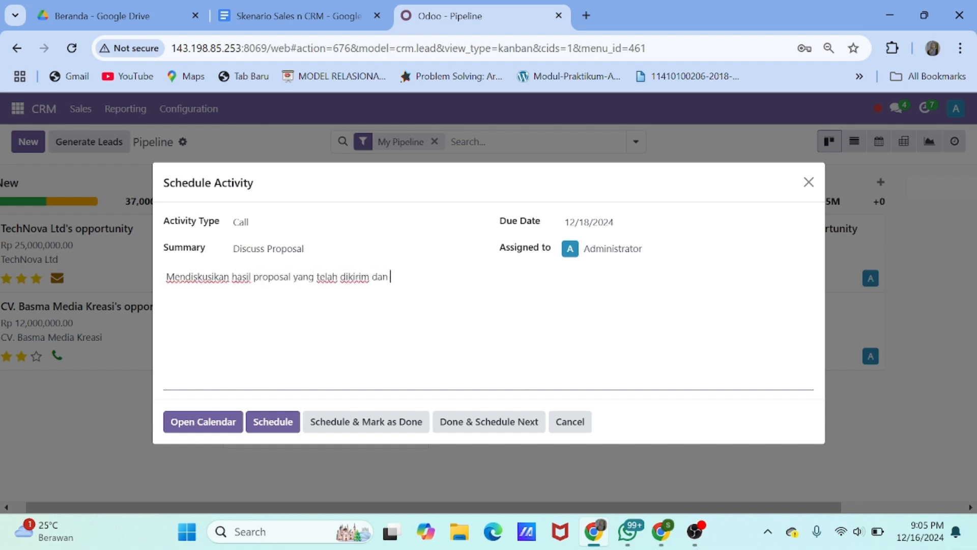
pyautogui.write('negosiasi harga')
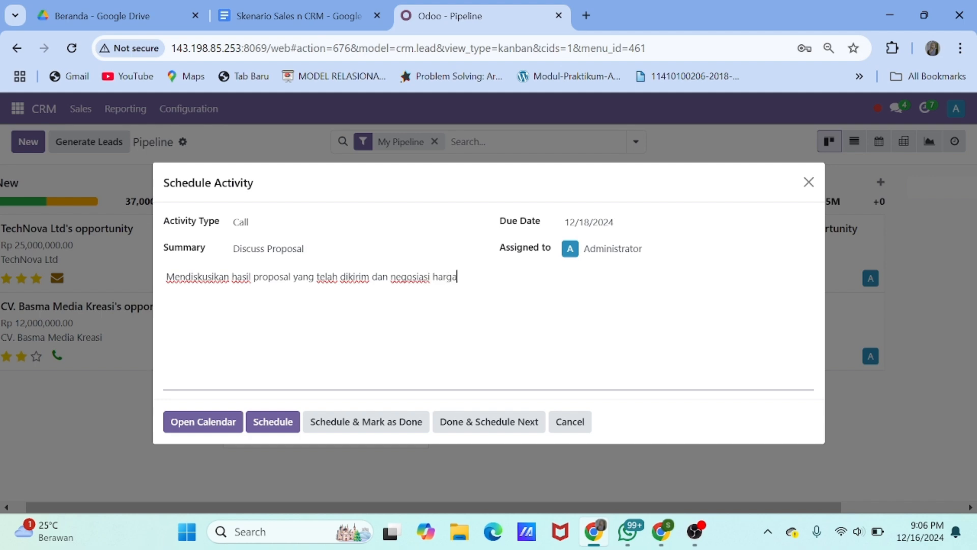
# Book the Discuss Proposal meeting on Wednesday 18 December at 13:00 in the calendar
pyautogui.click(222, 425)
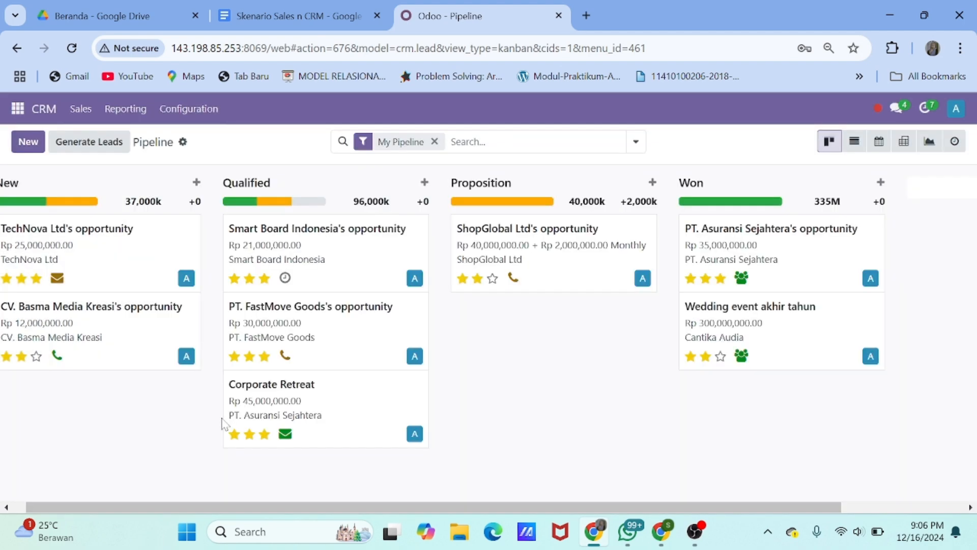
pyautogui.scroll(-1, 443, 397)
pyautogui.scroll(-2, 442, 400)
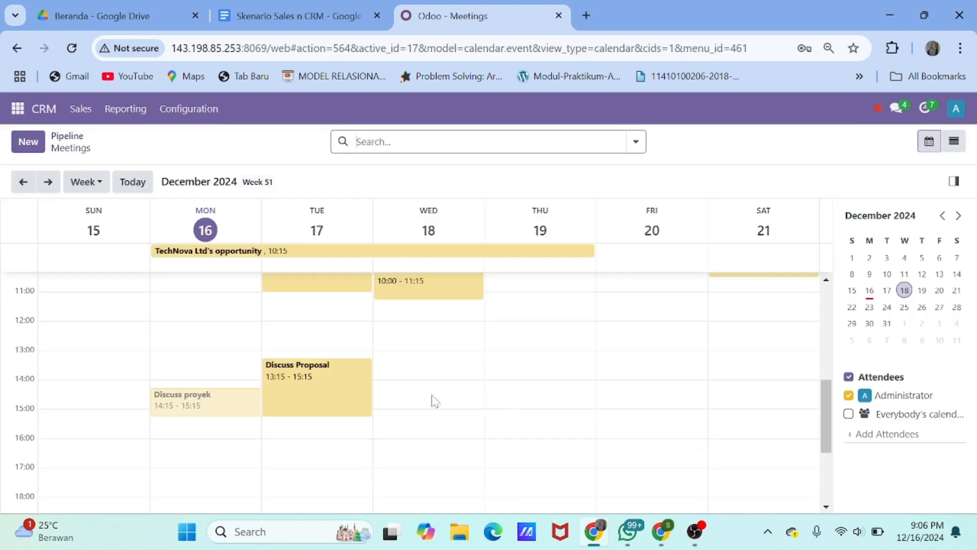
pyautogui.click(427, 359)
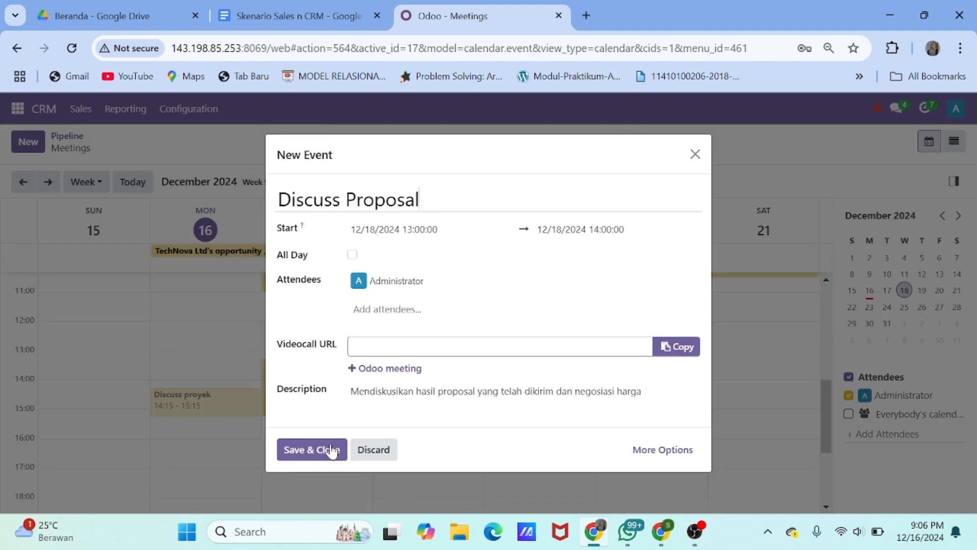
pyautogui.click(327, 449)
pyautogui.scroll(6, 203, 275)
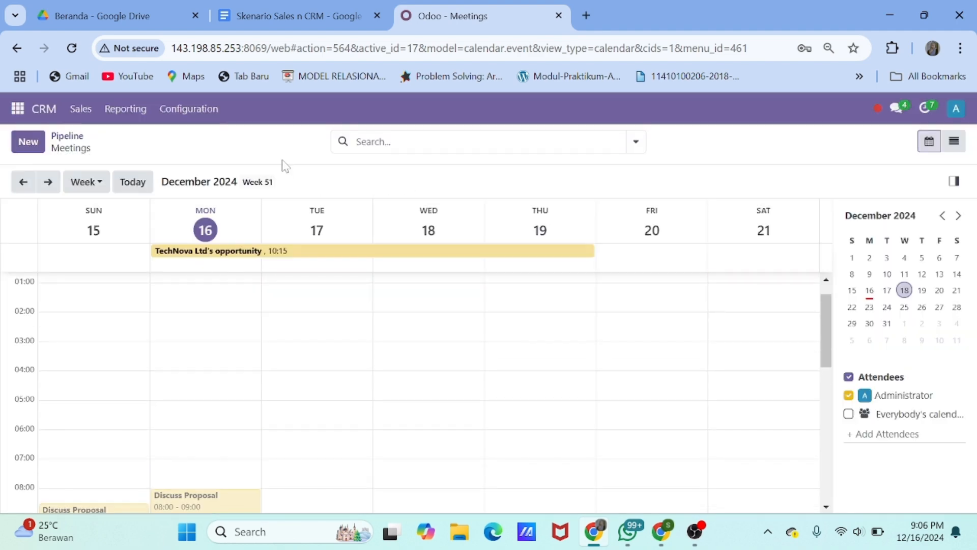
pyautogui.click(23, 181)
pyautogui.click(65, 136)
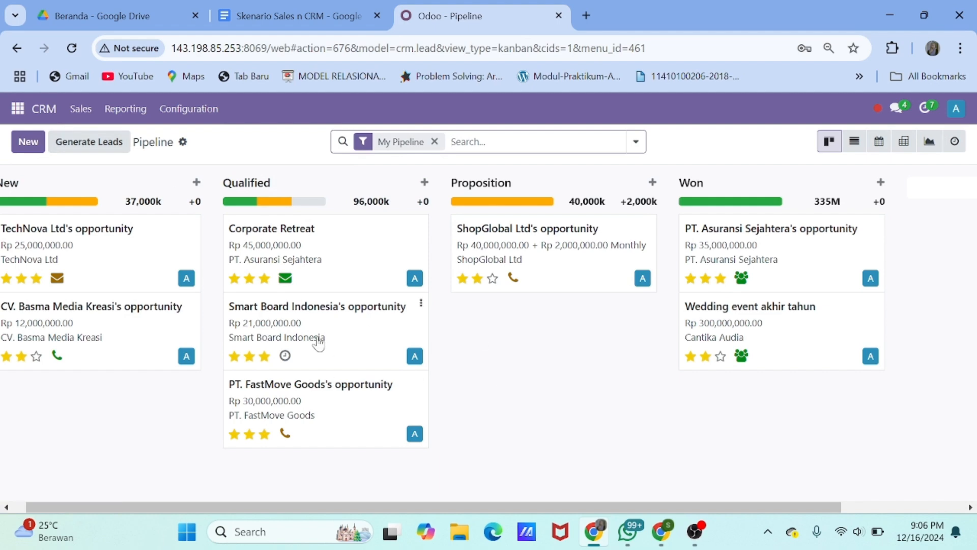
# Mark the Send Proposal activity done and move Corporate Retreat to Proposition
pyautogui.click(285, 278)
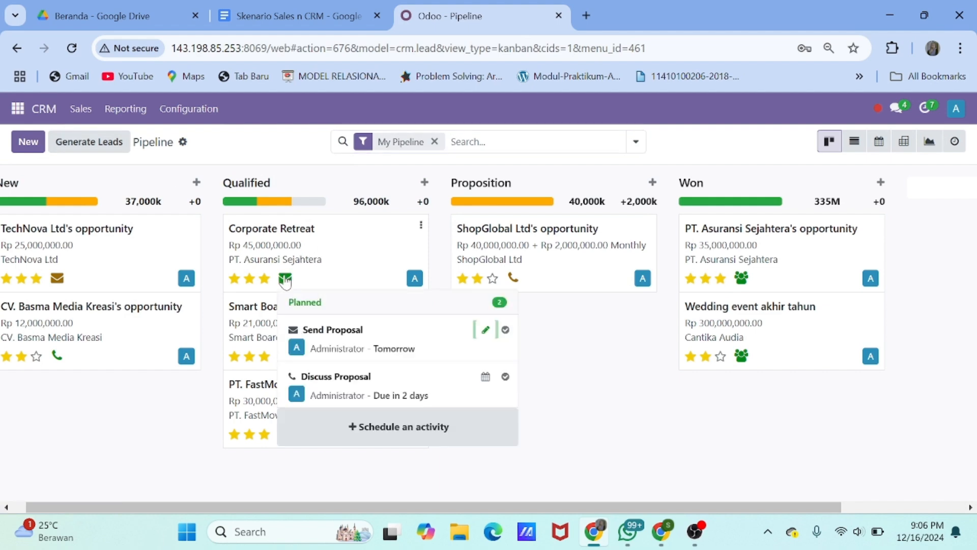
pyautogui.click(505, 330)
pyautogui.click(410, 429)
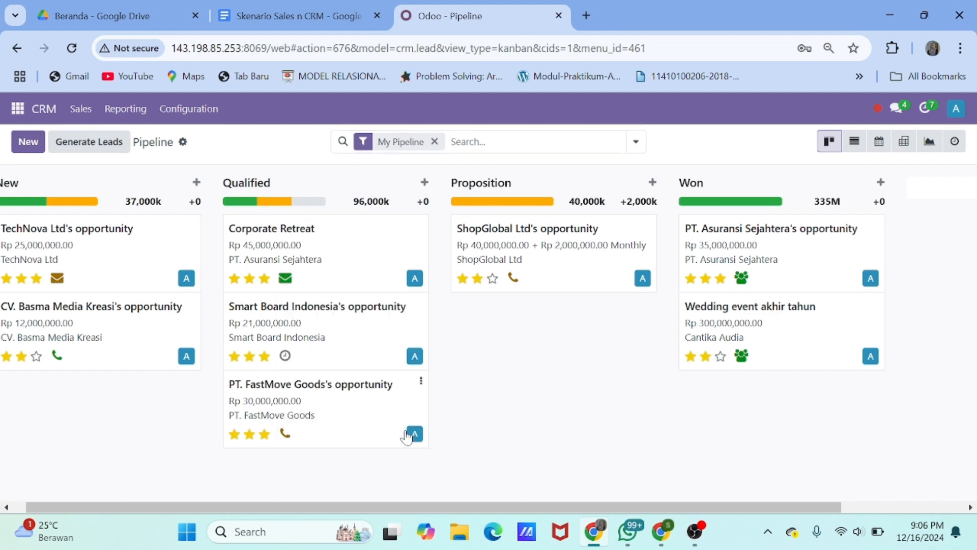
pyautogui.moveTo(282, 253); pyautogui.dragTo(529, 333)
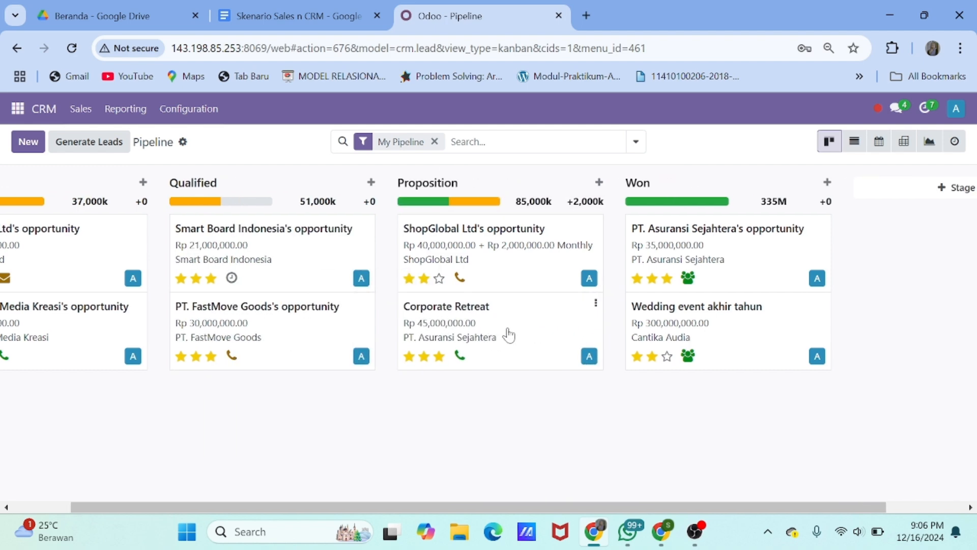
# Mark the Corporate Retreat opportunity as Won
pyautogui.click(508, 335)
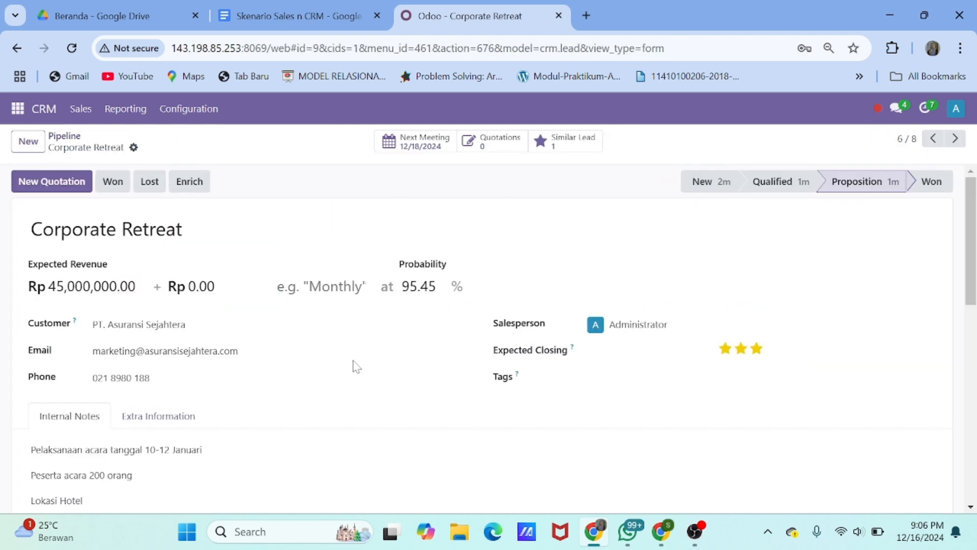
pyautogui.scroll(-1, 355, 366)
pyautogui.scroll(-2, 355, 366)
pyautogui.scroll(3, 356, 366)
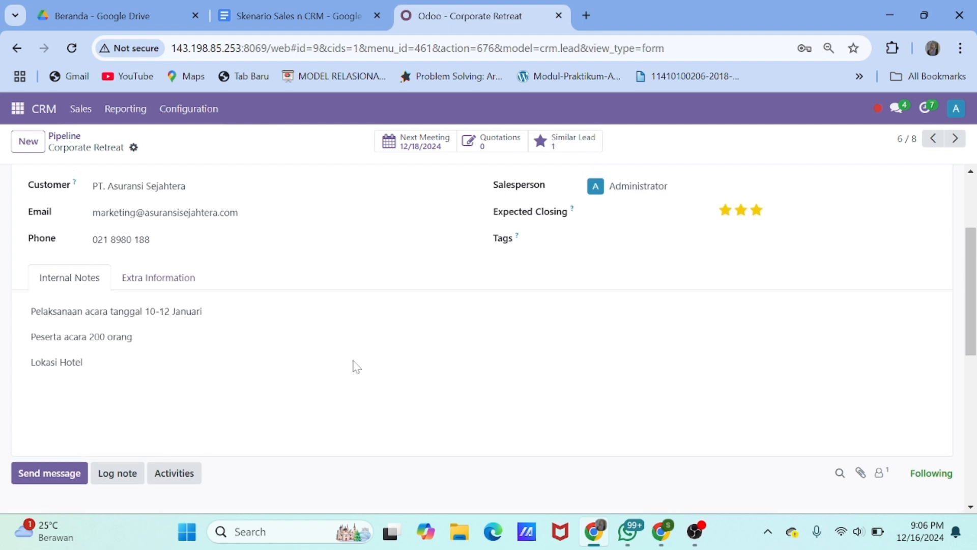
pyautogui.click(108, 184)
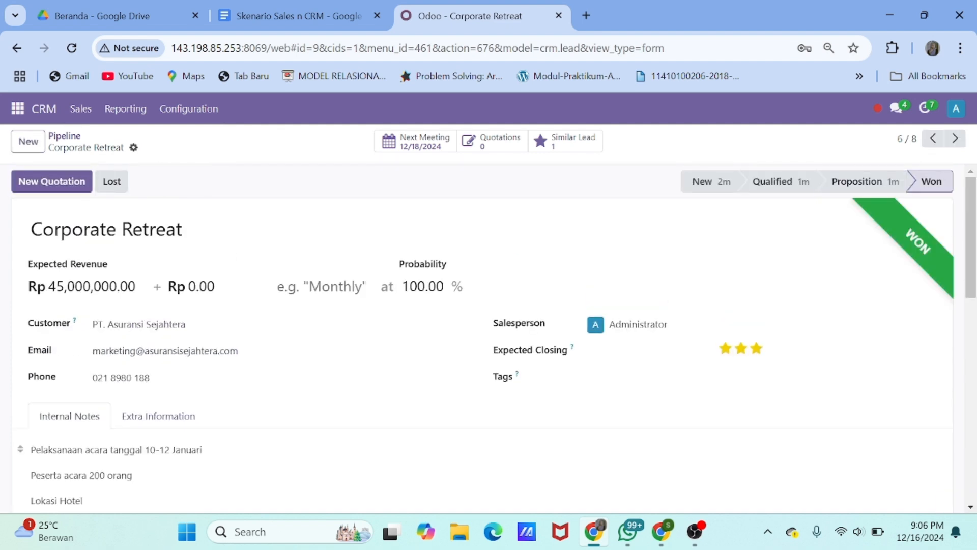
# Create a quotation with a 'Hari Pertama-Seminar Teknologi' section holding a seminar line
pyautogui.click(55, 188)
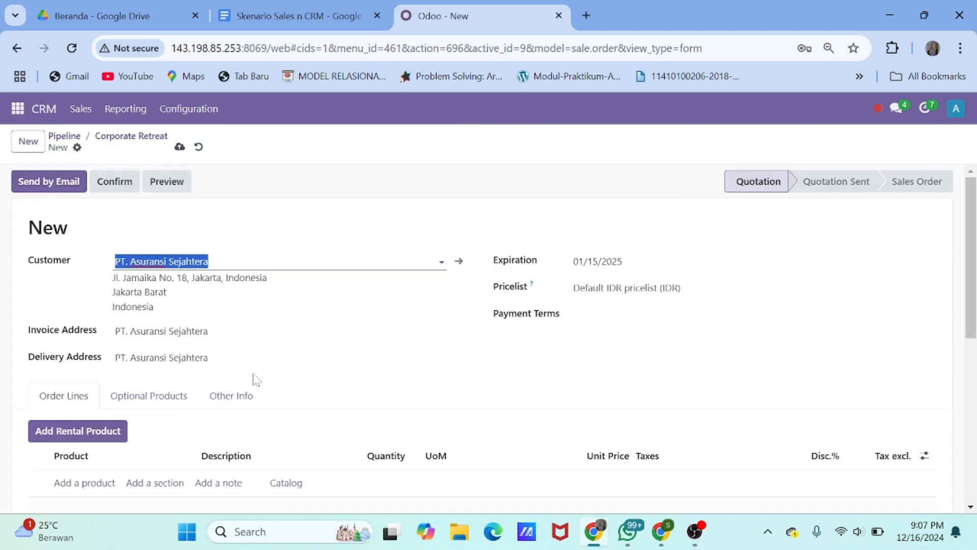
pyautogui.scroll(-1, 271, 383)
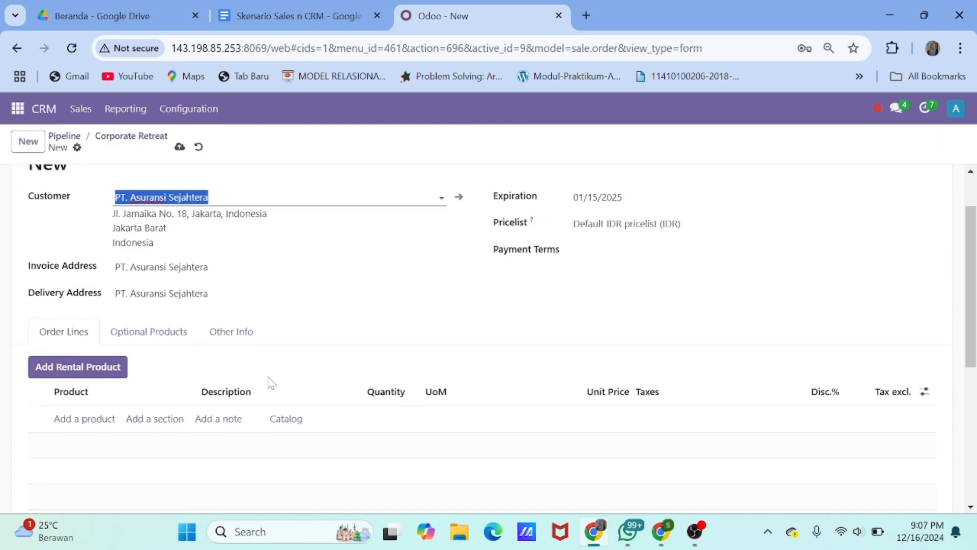
pyautogui.scroll(-1, 84, 424)
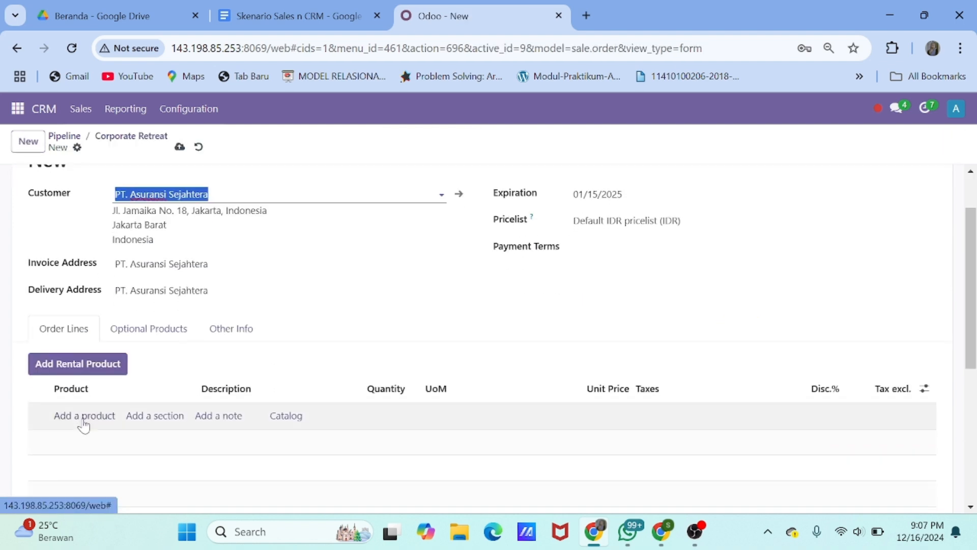
pyautogui.click(148, 416)
pyautogui.write('Hari P')
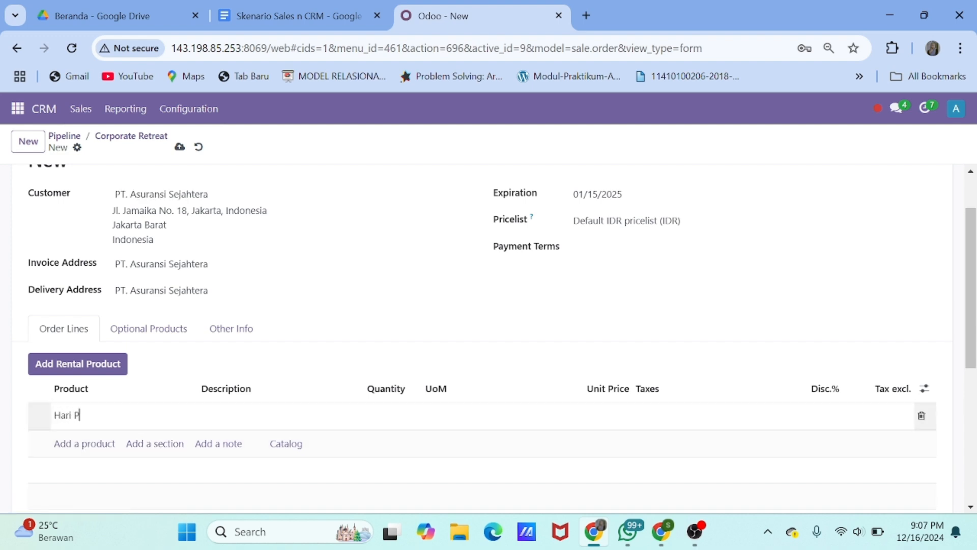
pyautogui.write('ertama-Seminar')
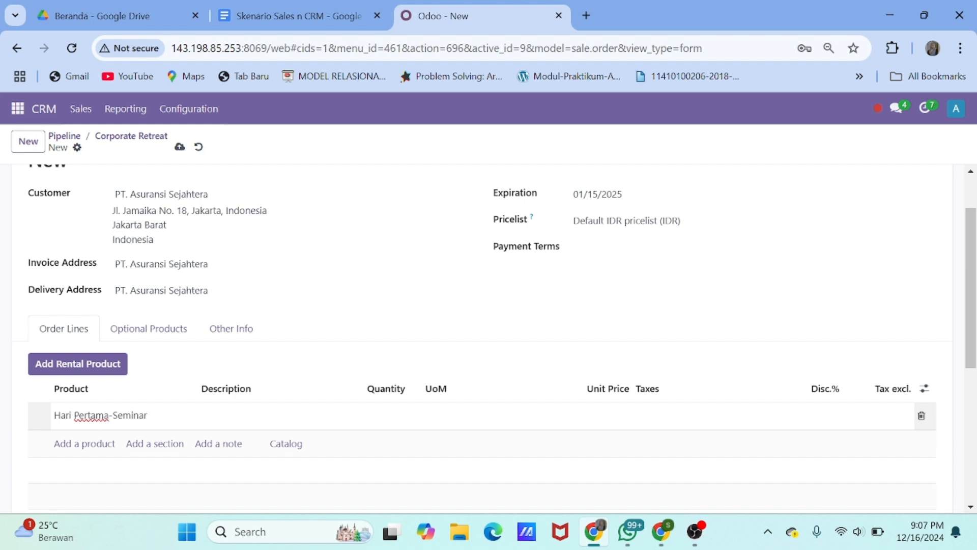
pyautogui.write(' Teknologi')
pyautogui.click(91, 450)
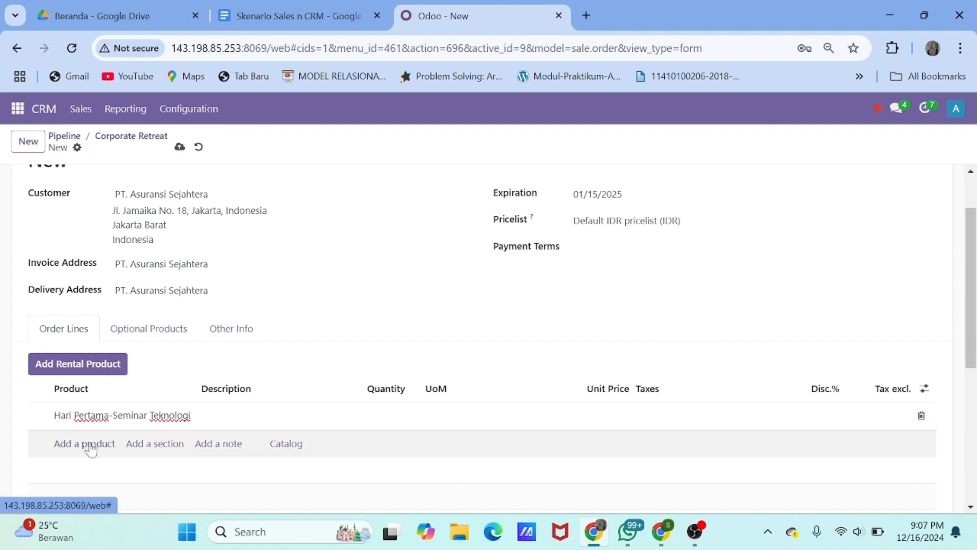
pyautogui.click(90, 450)
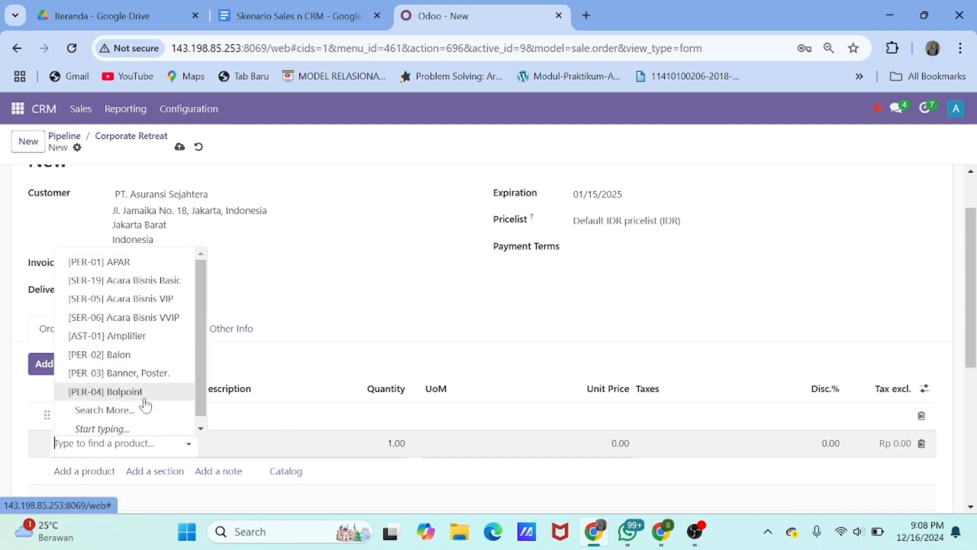
pyautogui.write('sem')
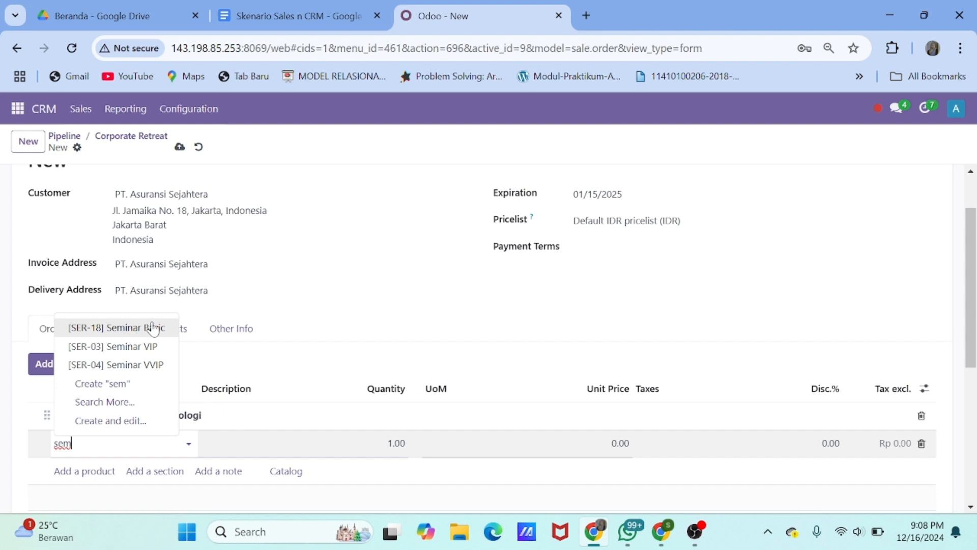
pyautogui.click(148, 327)
pyautogui.scroll(-3, 168, 336)
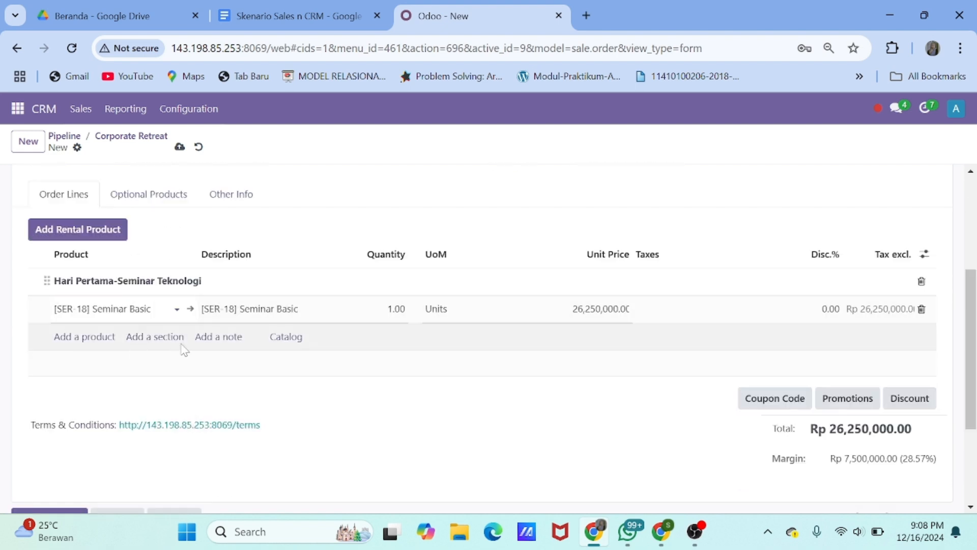
# Add the 'Hari Kedua Pelatihan 11 Januari' section with a Workshop VVIP line
pyautogui.click(154, 338)
pyautogui.write('H')
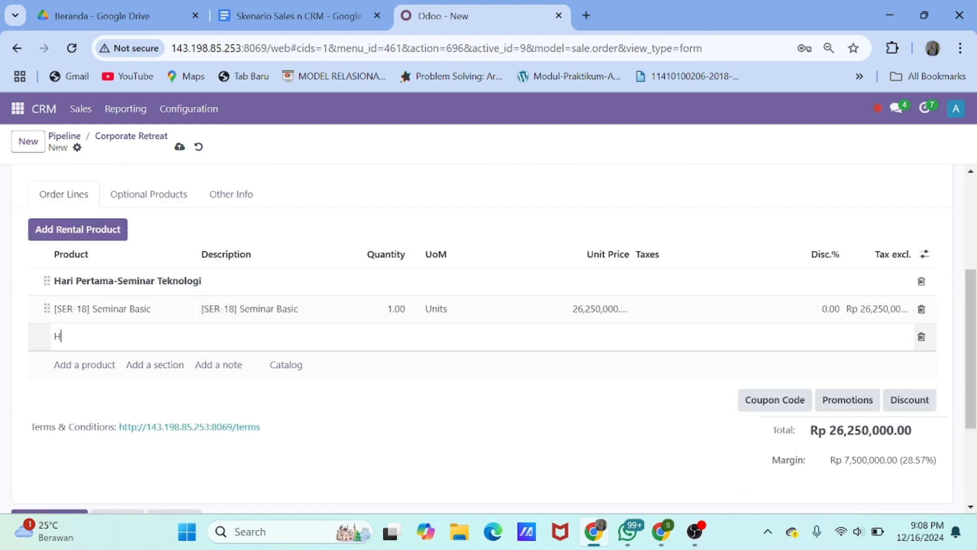
pyautogui.write('ari Kedua Pelatihan 11 ')
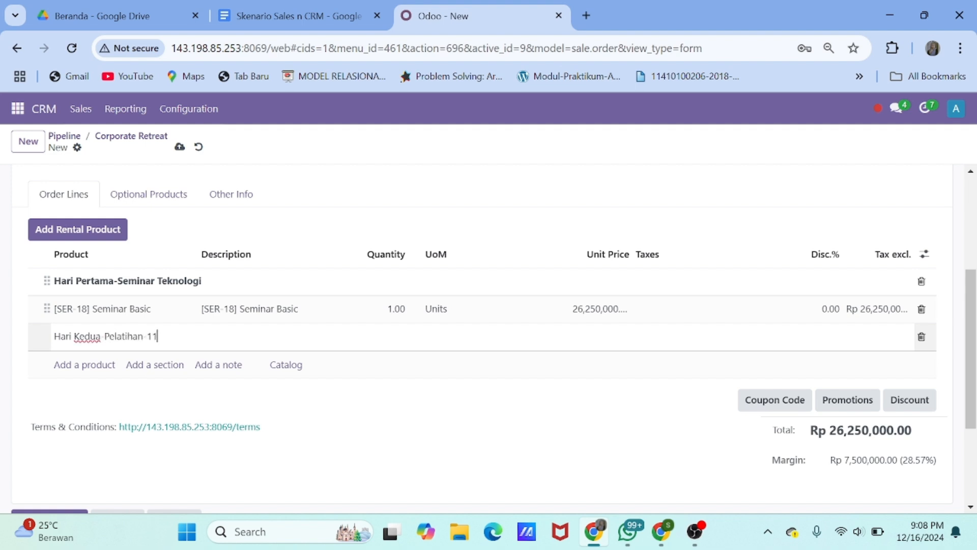
pyautogui.write('Januari')
pyautogui.click(101, 370)
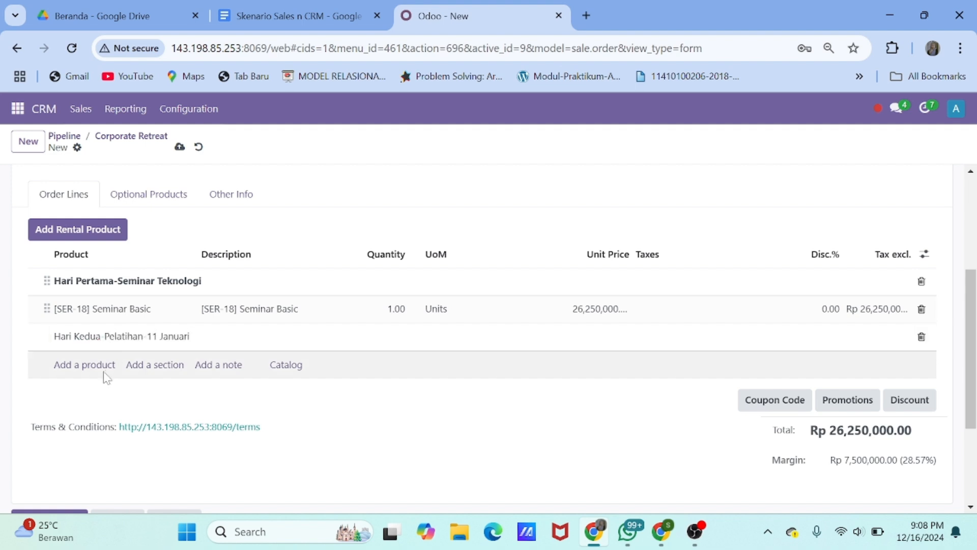
pyautogui.write('Work')
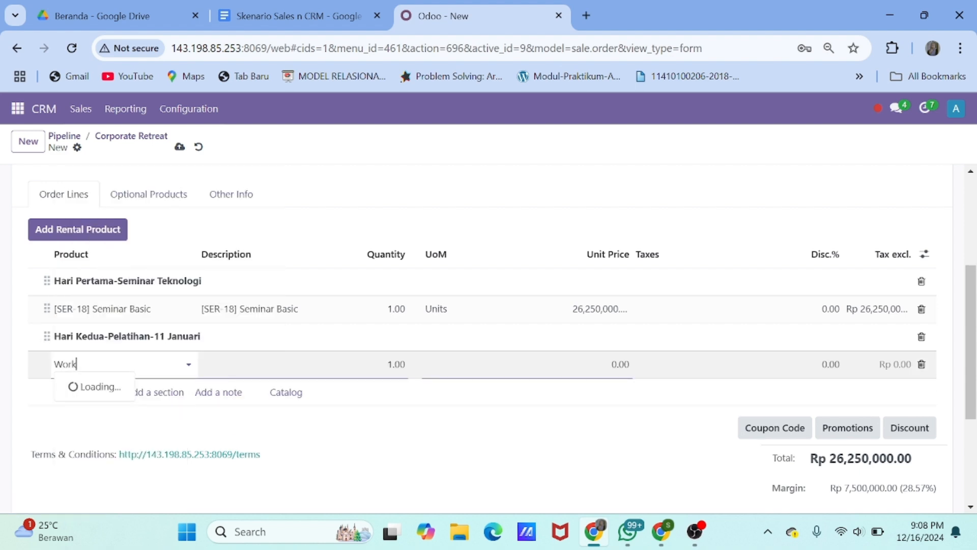
pyautogui.click(128, 388)
pyautogui.click(160, 363)
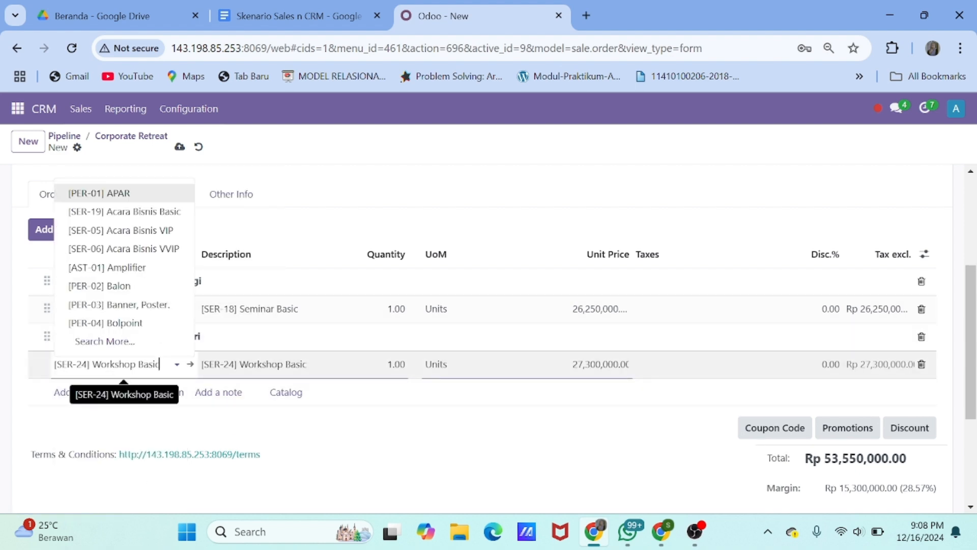
pyautogui.press('BackSpace')
pyautogui.press('BackSpace')
pyautogui.press('BackSpace')
pyautogui.press('BackSpace')
pyautogui.press('BackSpace')
pyautogui.press('BackSpace')
pyautogui.press('BackSpace')
pyautogui.press('BackSpace')
pyautogui.press('BackSpace')
pyautogui.press('BackSpace')
pyautogui.press('BackSpace')
pyautogui.press('BackSpace')
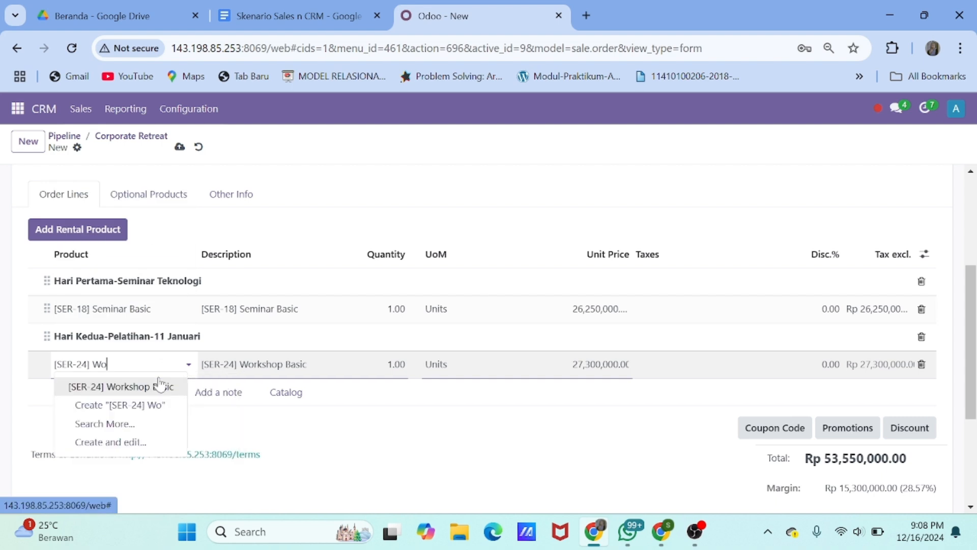
pyautogui.press('BackSpace')
pyautogui.press('BackSpace')
pyautogui.press('BackSpace')
pyautogui.press('BackSpace')
pyautogui.press('BackSpace')
pyautogui.press('BackSpace')
pyautogui.press('BackSpace')
pyautogui.press('BackSpace')
pyautogui.press('BackSpace')
pyautogui.press('BackSpace')
pyautogui.press('BackSpace')
pyautogui.write('work')
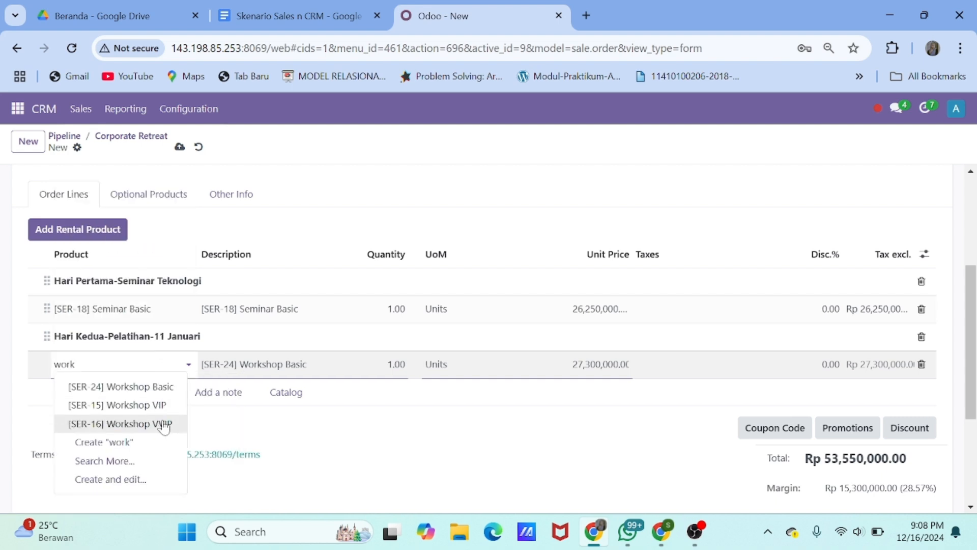
pyautogui.click(163, 426)
# Change day one's product to Seminar VVIP and append '-10 Januari' to its section title
pyautogui.click(122, 308)
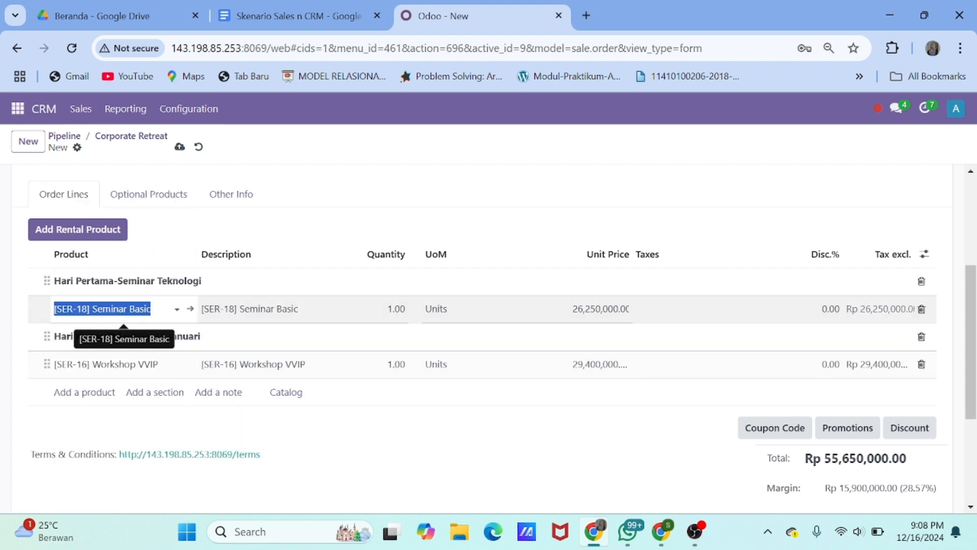
pyautogui.write('w')
pyautogui.press('BackSpace')
pyautogui.write('vvip')
pyautogui.click(153, 364)
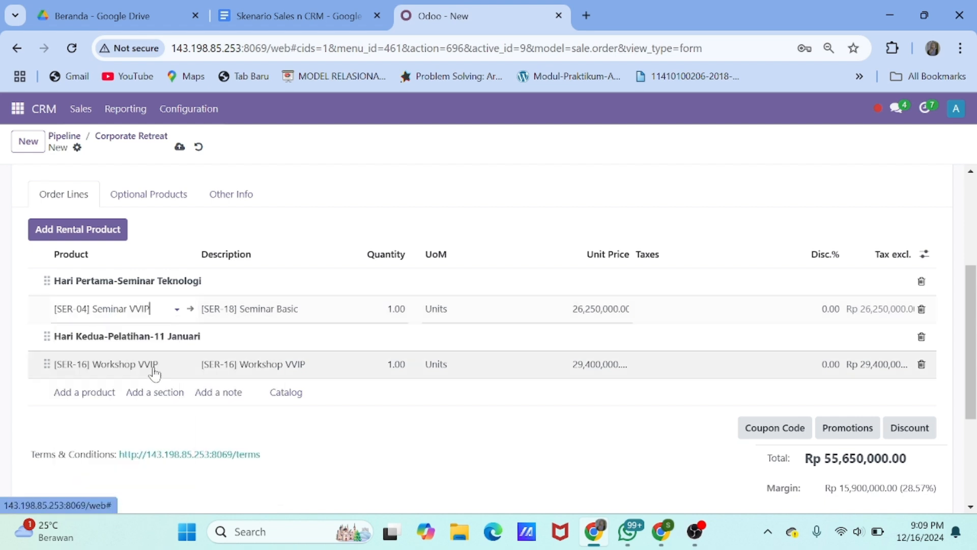
pyautogui.click(212, 283)
pyautogui.write('-10 Januari')
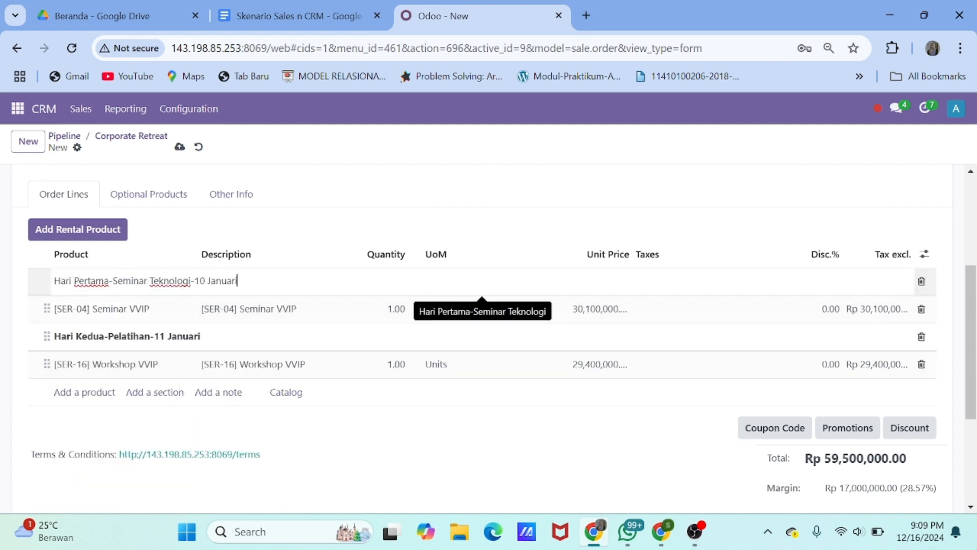
# Add the 'Hari ketiga-Gala diner/Malam Puncak-12 Januari' section with Acara Bisnis VVIP
pyautogui.scroll(-1, 170, 372)
pyautogui.click(170, 367)
pyautogui.write('Ha')
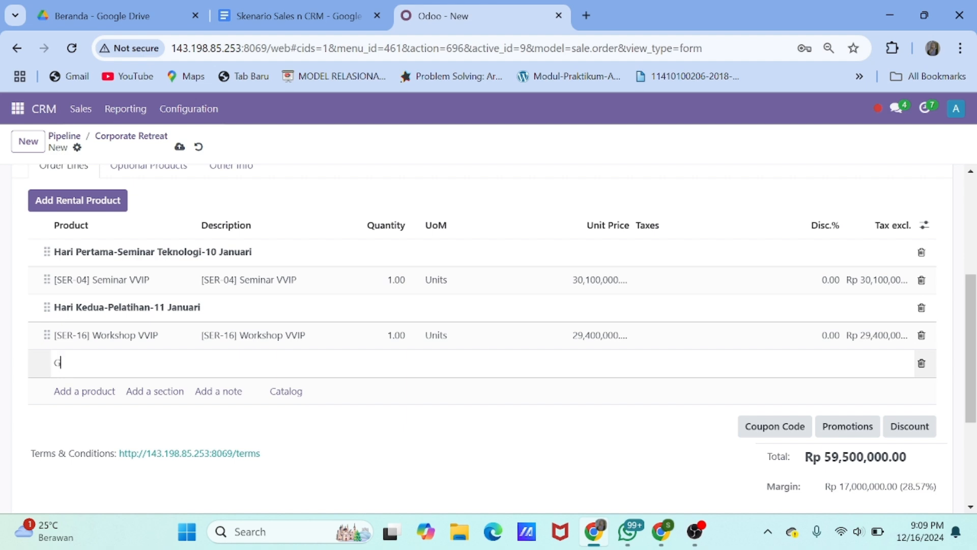
pyautogui.write('ri ketiga-Gala din')
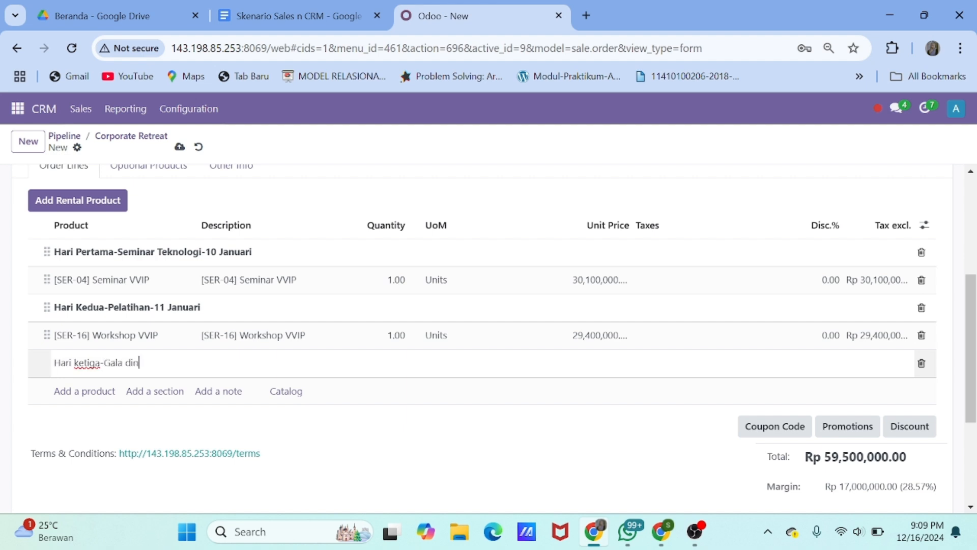
pyautogui.write('er/Malam Puncak-12 Januari')
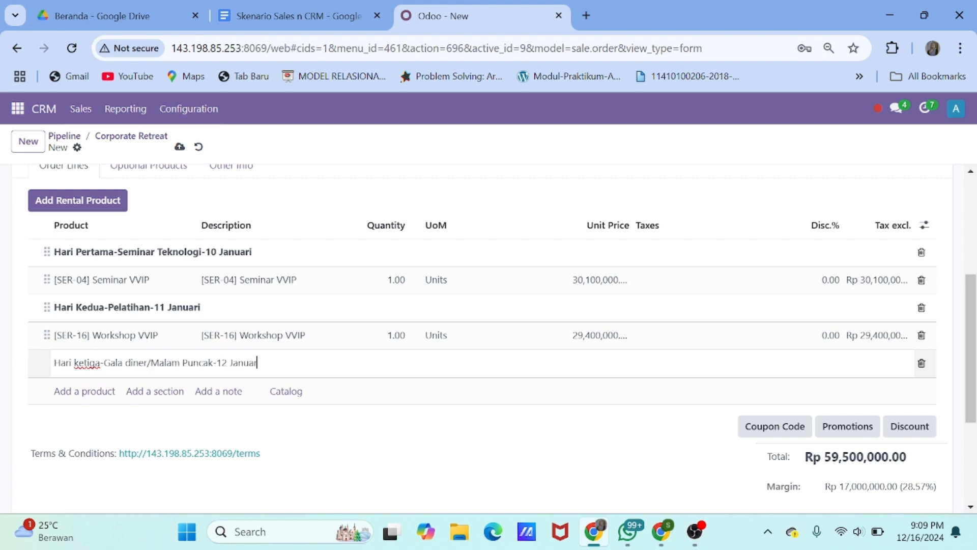
pyautogui.scroll(-1, 101, 359)
pyautogui.click(100, 356)
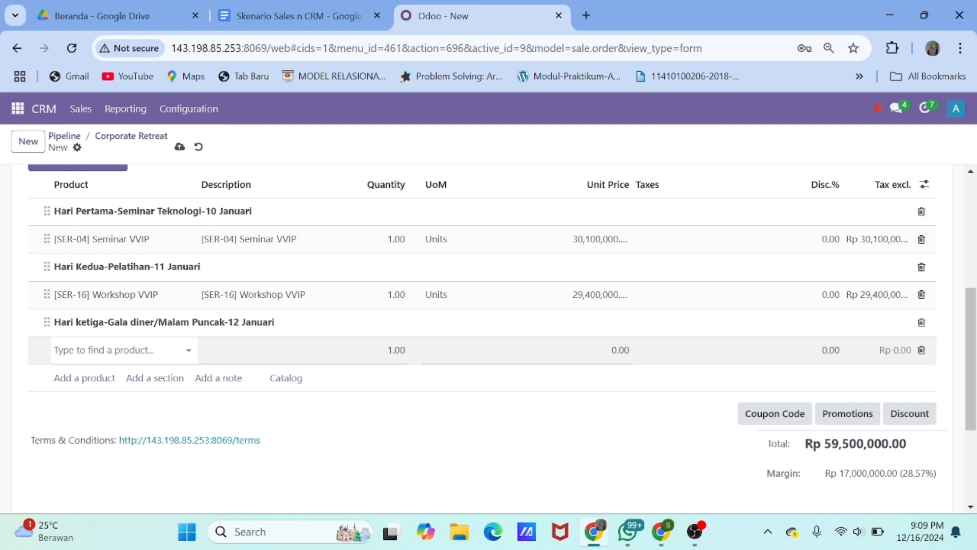
pyautogui.write('aca')
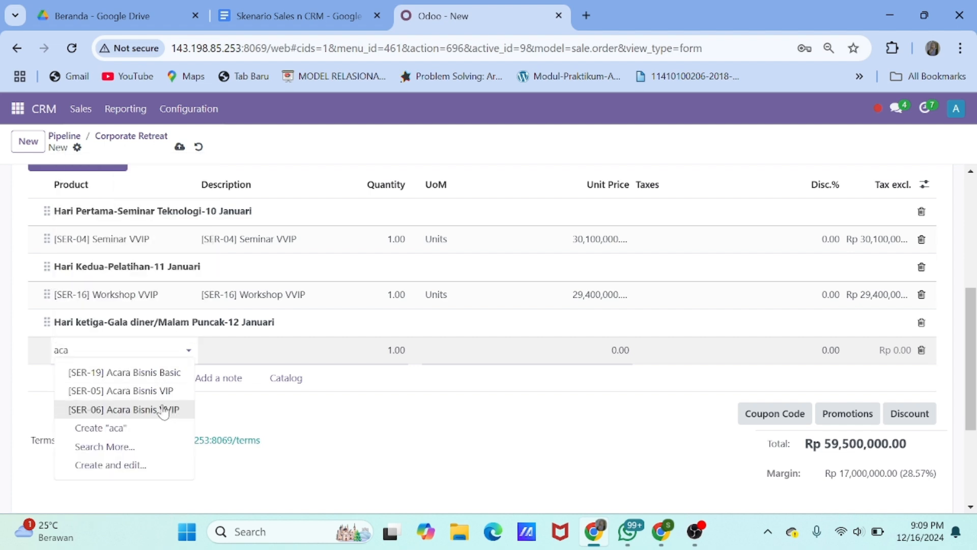
pyautogui.click(161, 408)
pyautogui.scroll(-1, 224, 359)
pyautogui.scroll(1, 143, 322)
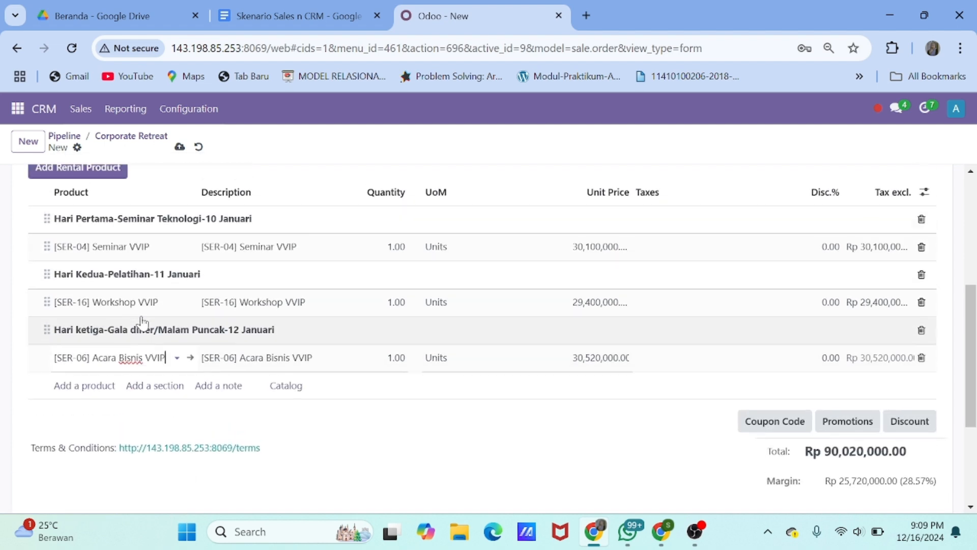
pyautogui.scroll(4, 655, 425)
pyautogui.click(654, 199)
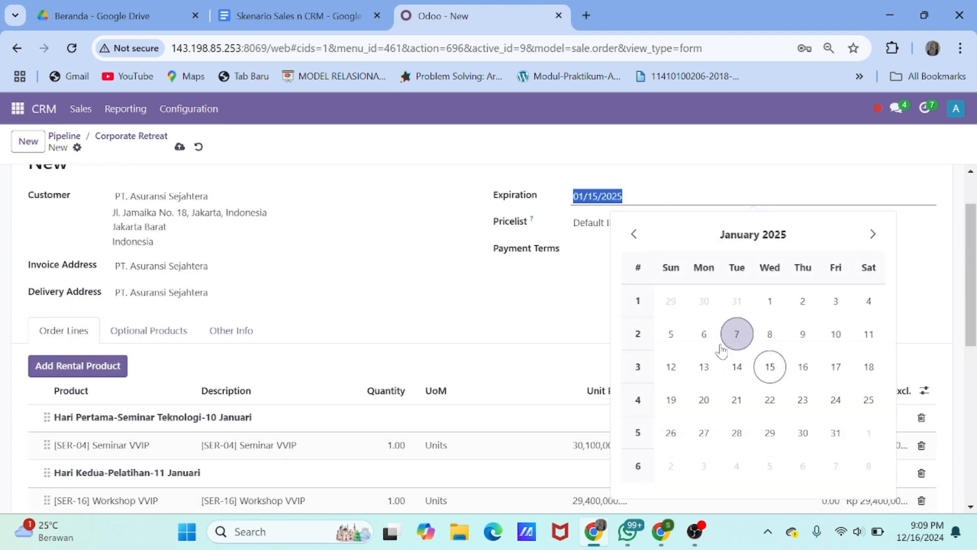
# Keep the 15 January expiration date and email quotation S00010 to the customer
pyautogui.click(768, 375)
pyautogui.scroll(-5, 682, 336)
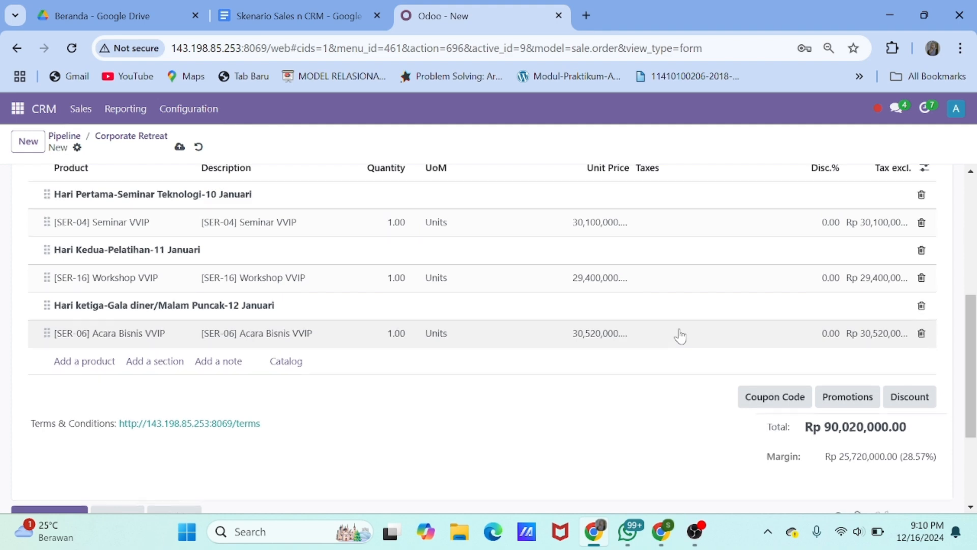
pyautogui.scroll(6, 680, 336)
pyautogui.click(50, 182)
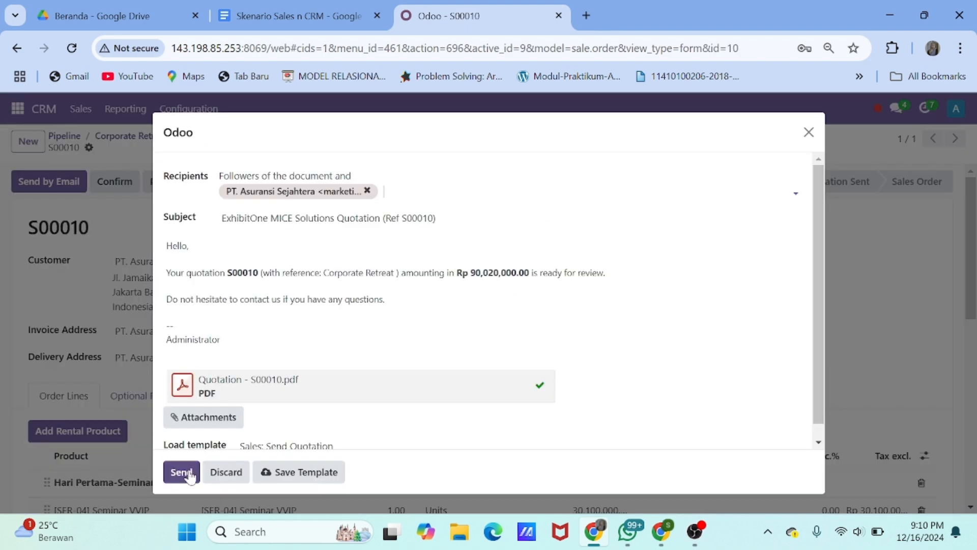
pyautogui.click(180, 474)
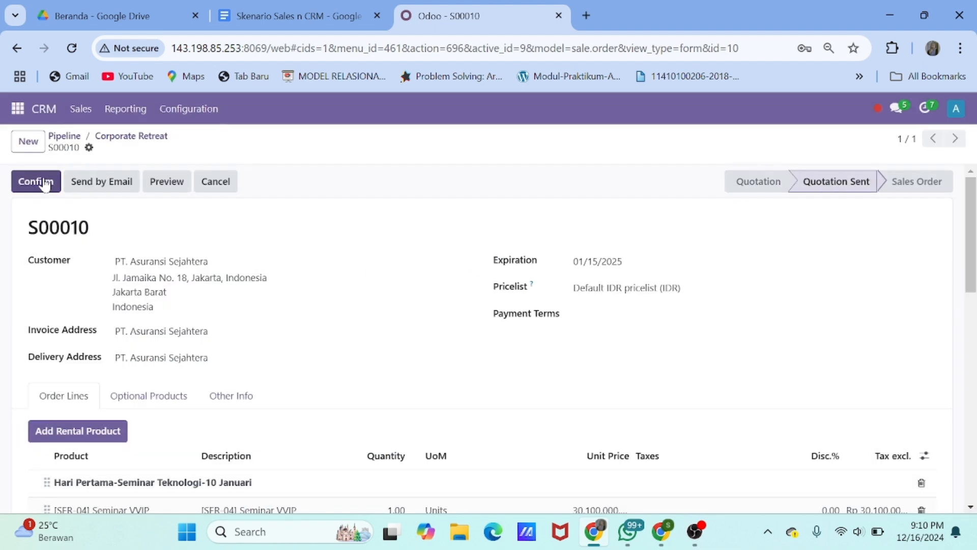
# Confirm quotation S00010 as a sales order
pyautogui.click(45, 184)
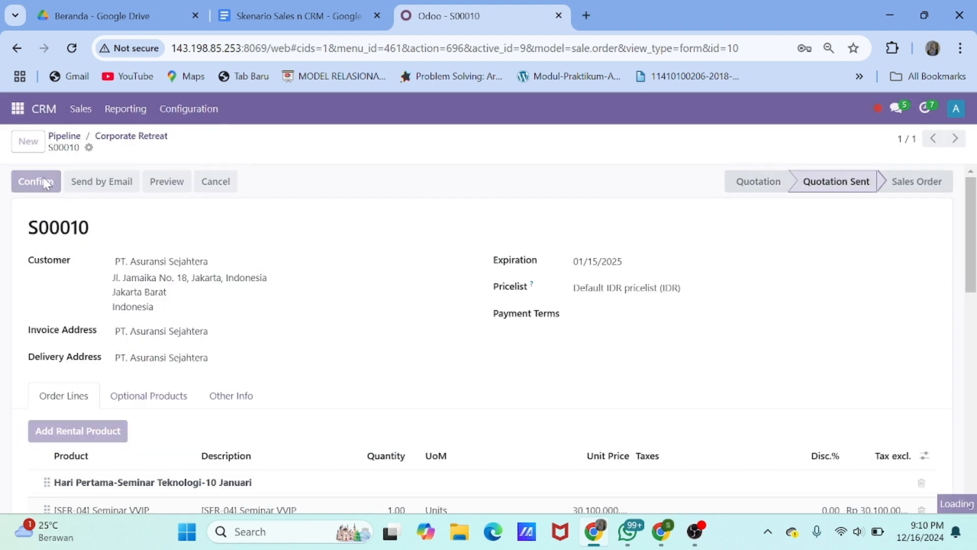
pyautogui.scroll(-5, 407, 361)
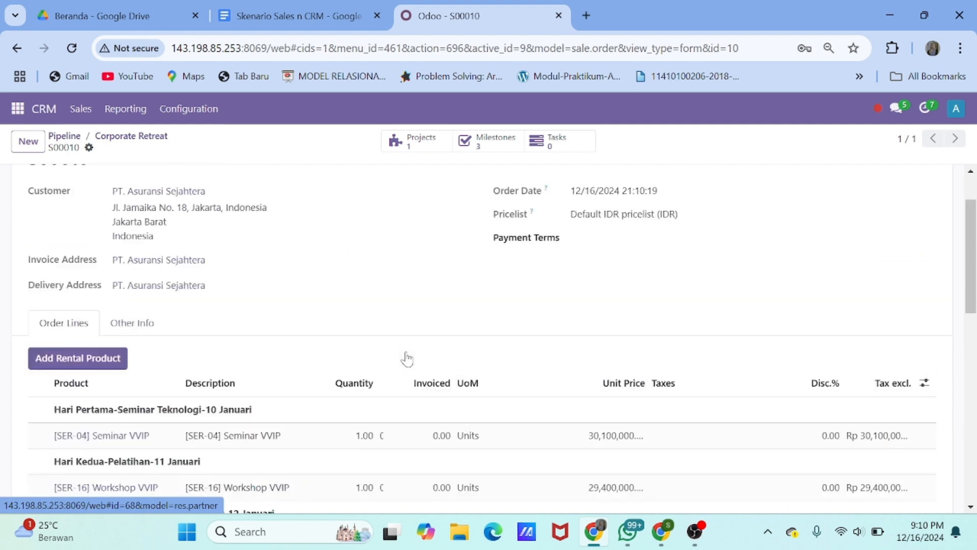
pyautogui.scroll(5, 407, 356)
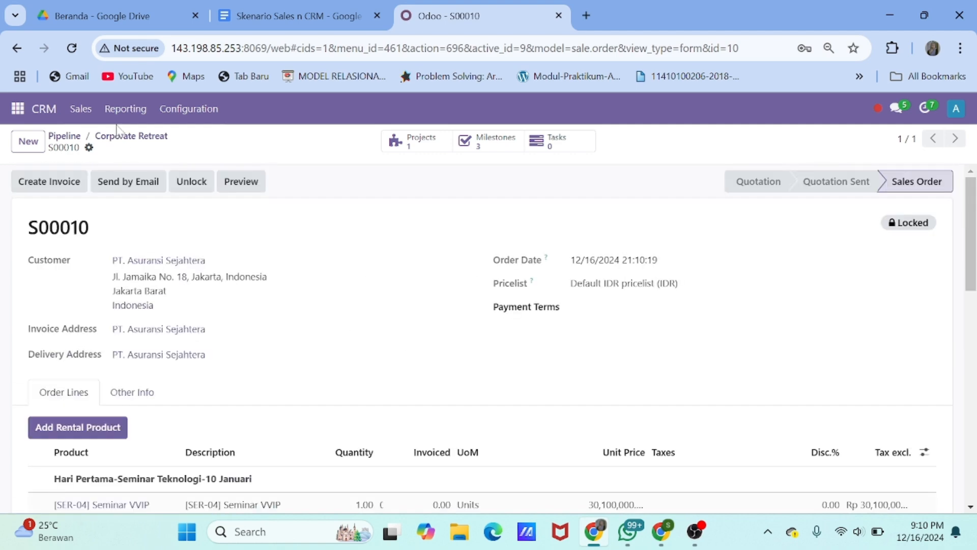
# Open the Sales app, then dismiss the WhatsApp notification over the scenario document
pyautogui.click(17, 109)
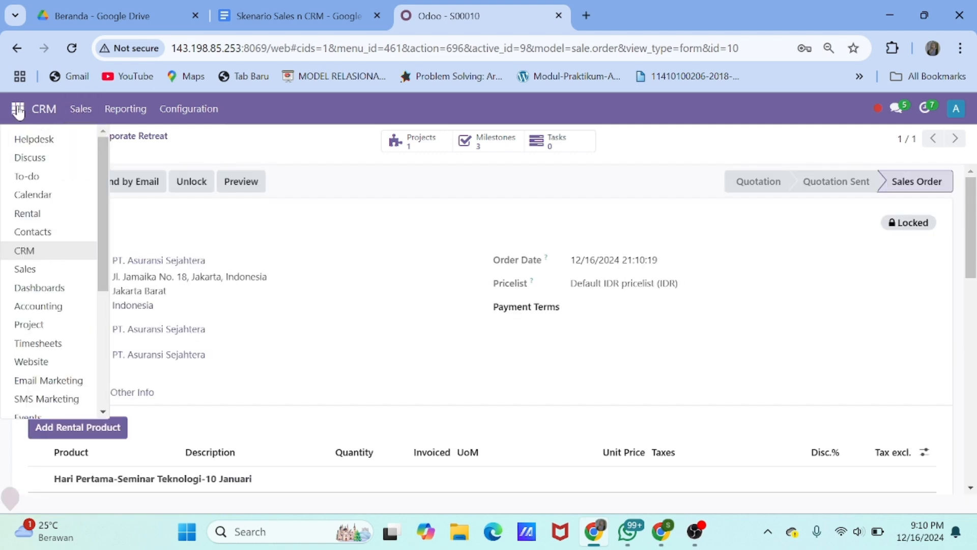
pyautogui.click(54, 270)
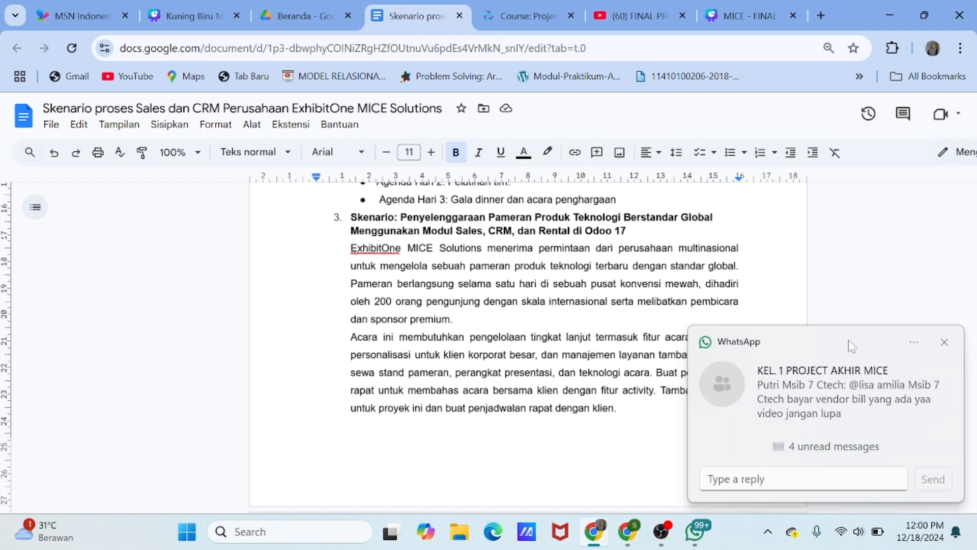
pyautogui.click(945, 342)
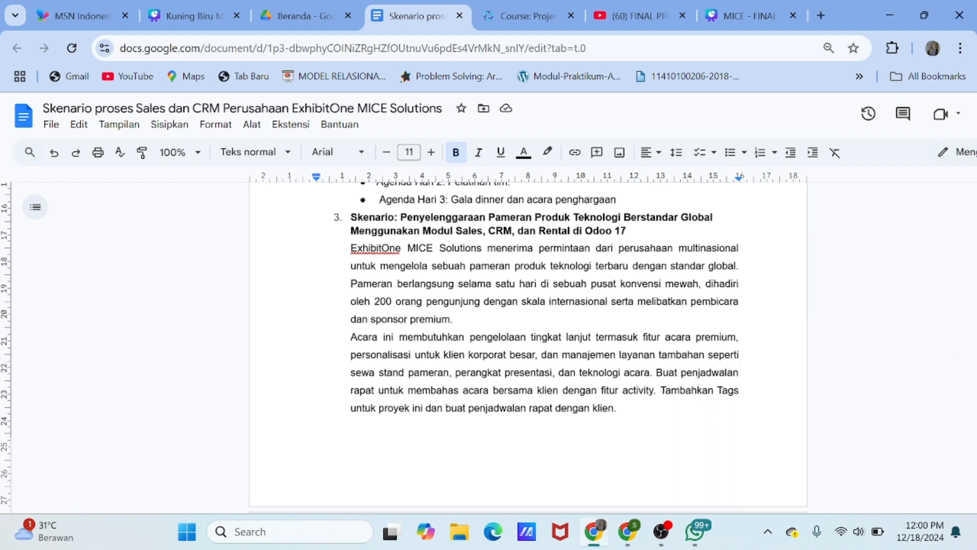
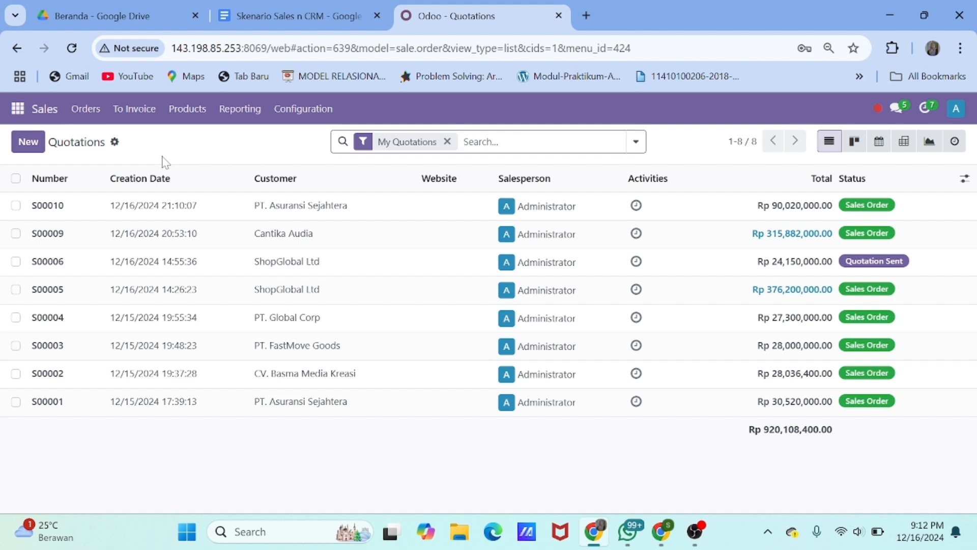
# Switch from Sales to the CRM pipeline and look over its Reporting menu
pyautogui.click(18, 108)
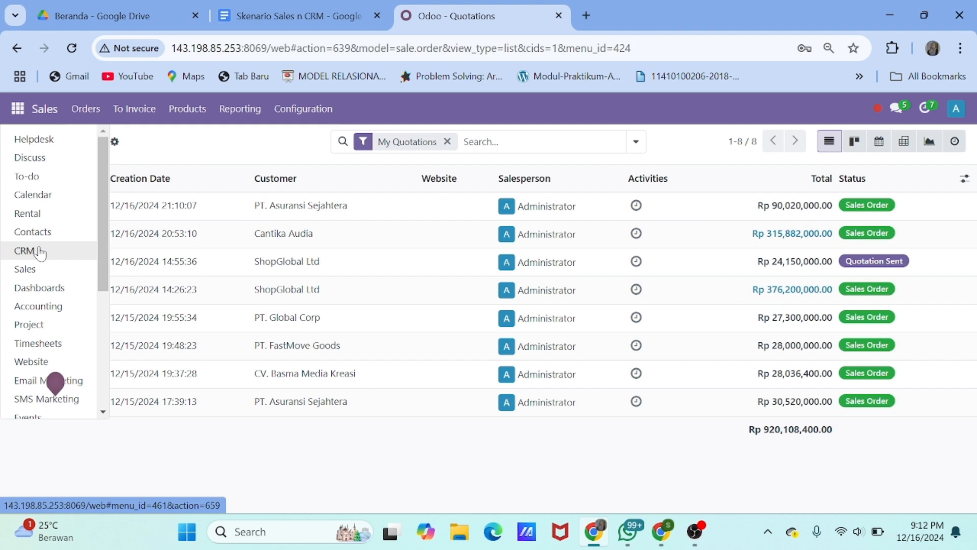
pyautogui.click(36, 251)
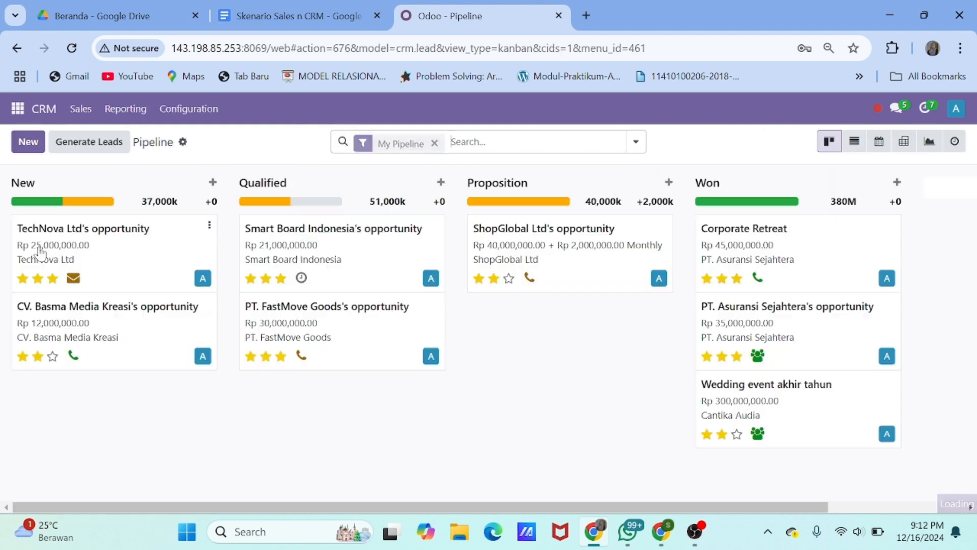
pyautogui.click(117, 109)
# Create two CRM tags, Technology and Global, under Configuration > Tags
pyautogui.click(173, 109)
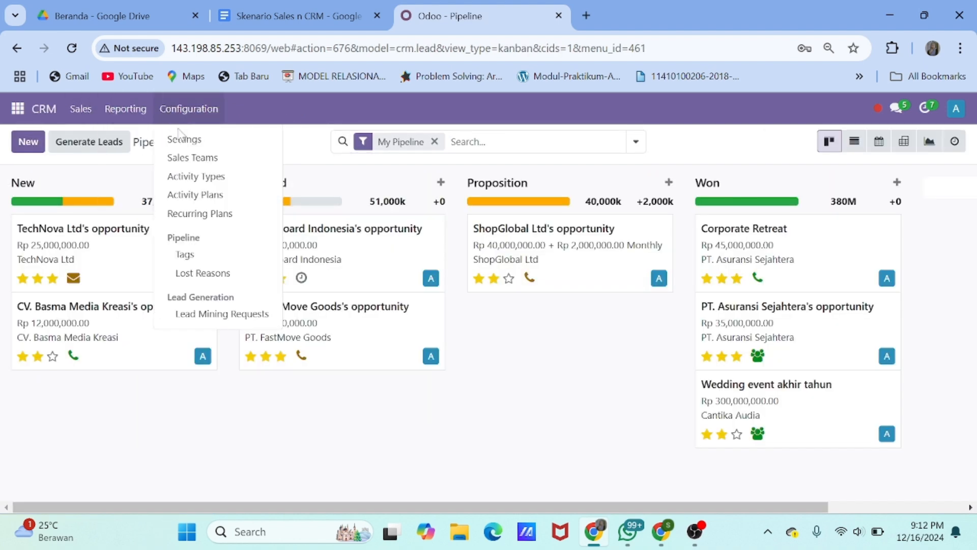
pyautogui.click(202, 257)
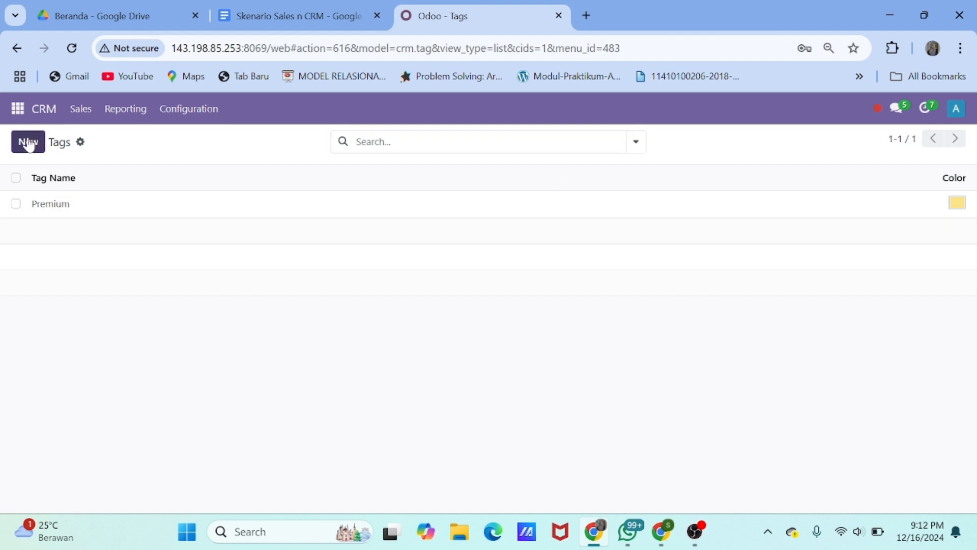
pyautogui.click(28, 142)
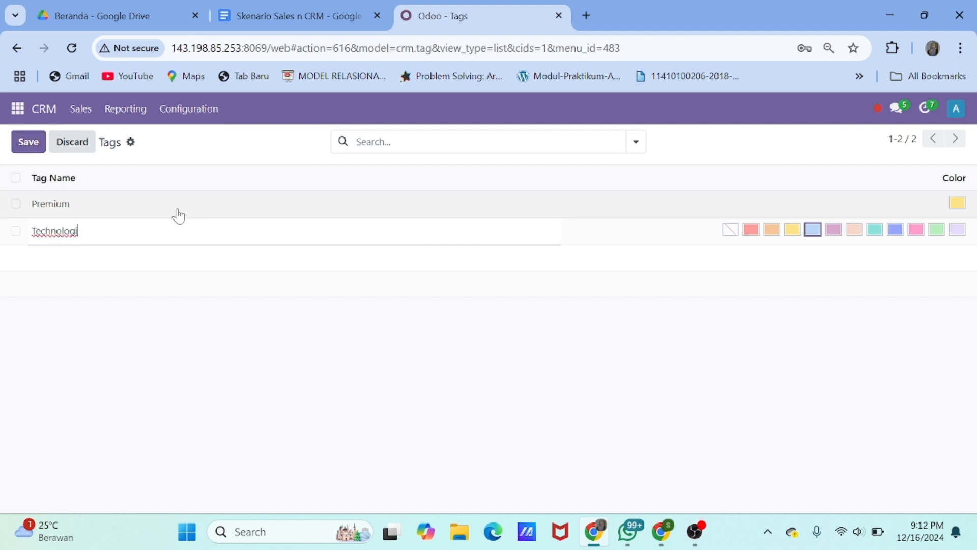
pyautogui.press('BackSpace')
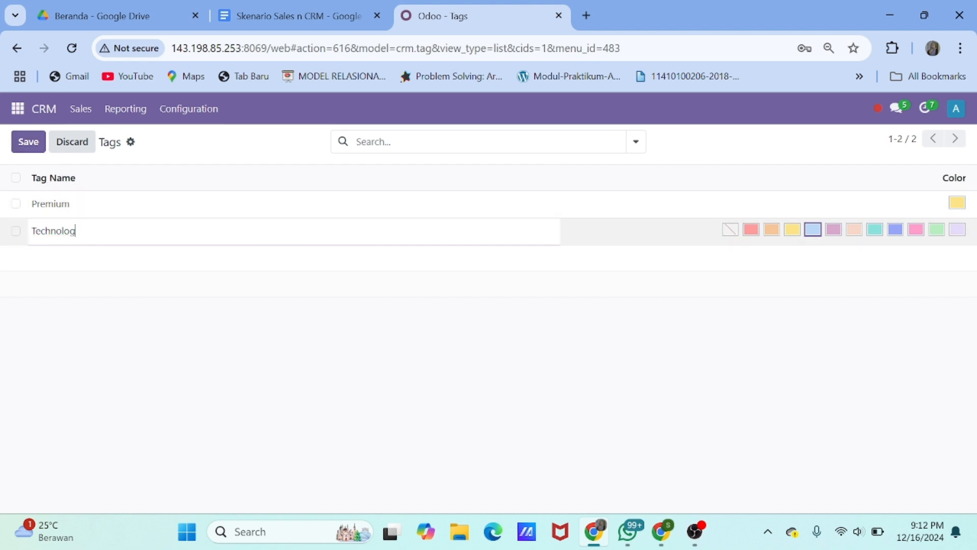
pyautogui.click(28, 144)
pyautogui.click(30, 145)
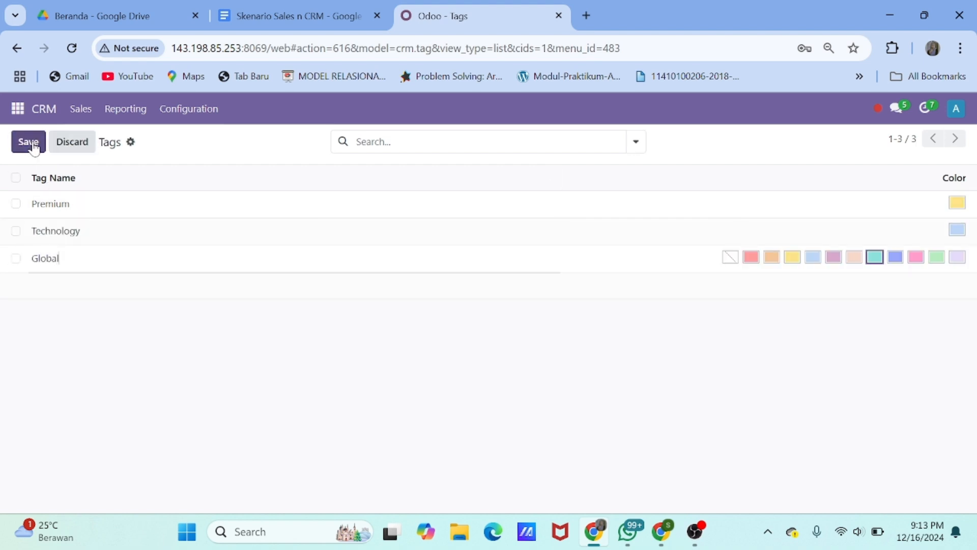
pyautogui.click(31, 145)
pyautogui.click(46, 117)
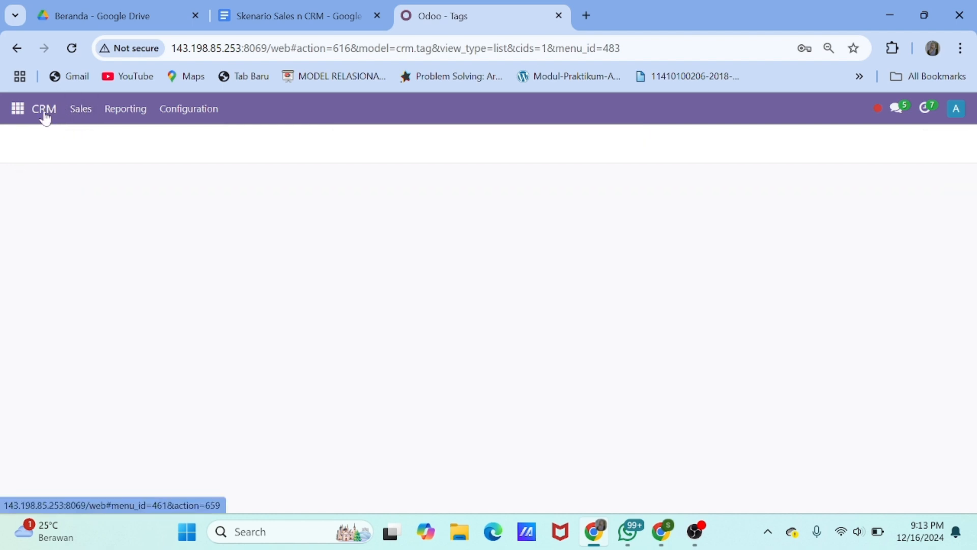
# Quick-create an opportunity for TechNova Ltd named Global Technology Exhibition
pyautogui.click(29, 143)
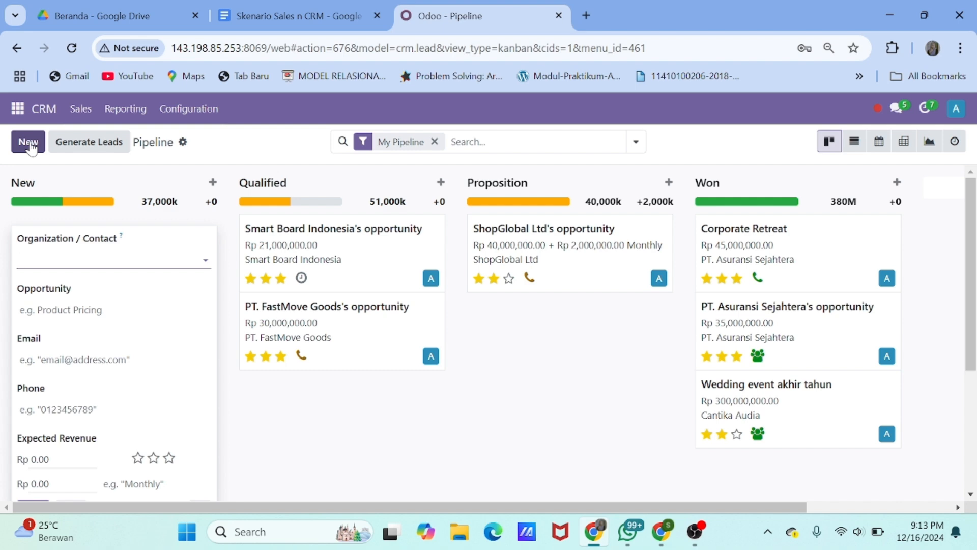
pyautogui.write('tech')
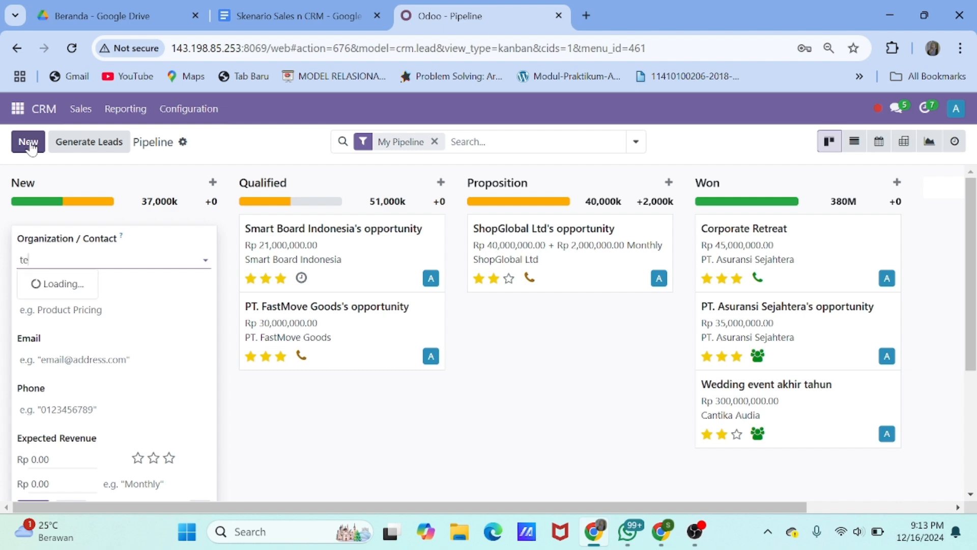
pyautogui.press('BackSpace')
pyautogui.click(104, 281)
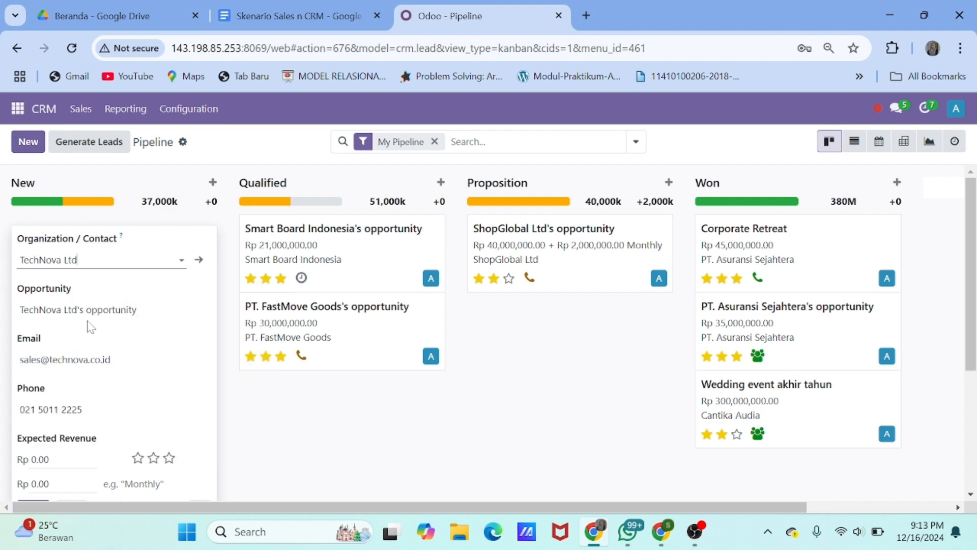
pyautogui.press('Tab')
pyautogui.write('Global Technology Exhibition')
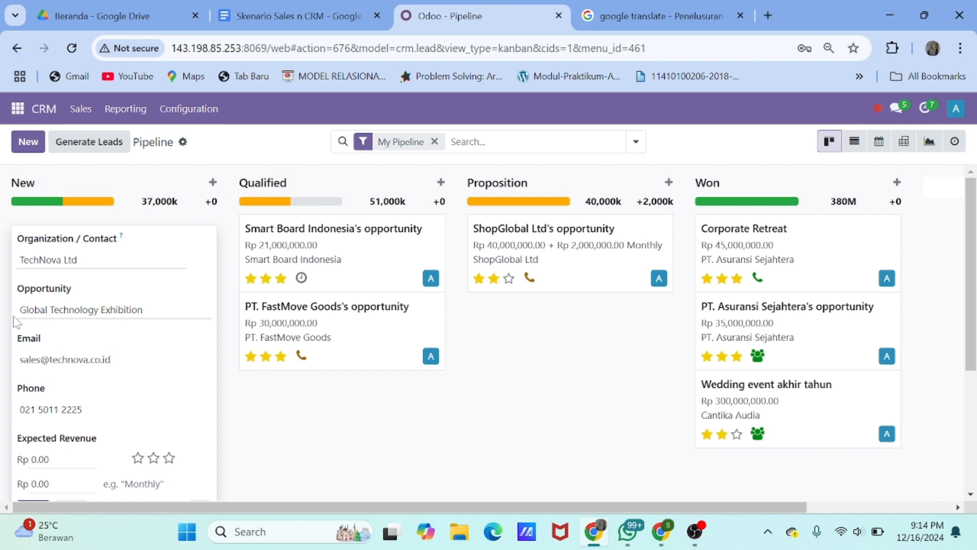
# Set expected revenue to Rp 80,000,000, add it to New, and open the card
pyautogui.scroll(-1, 17, 322)
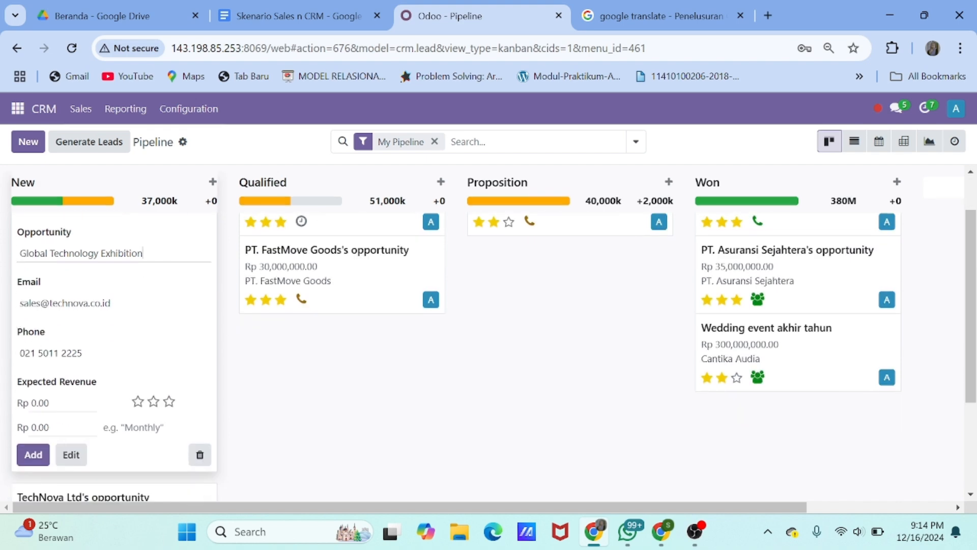
pyautogui.doubleClick(41, 403)
pyautogui.write('1')
pyautogui.write('0000000')
pyautogui.click(32, 454)
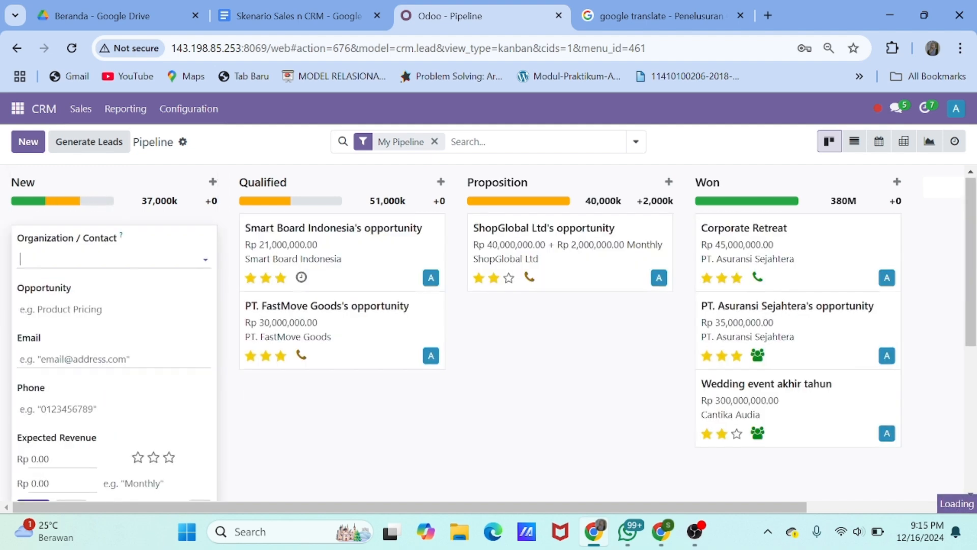
pyautogui.scroll(-4, 279, 477)
pyautogui.click(144, 355)
pyautogui.click(52, 281)
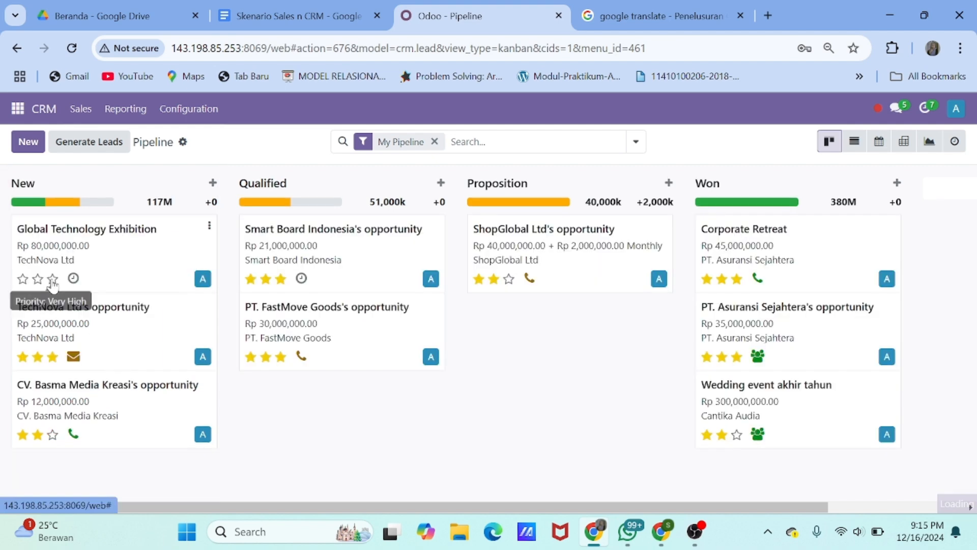
# Give the opportunity three-star priority and tags Premium, Global and Technology
pyautogui.click(756, 348)
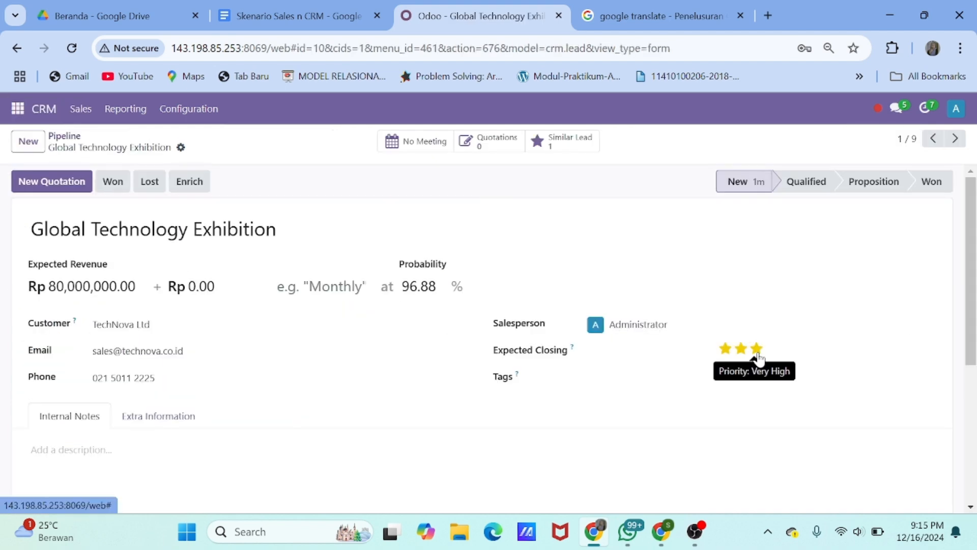
pyautogui.click(718, 377)
pyautogui.click(655, 402)
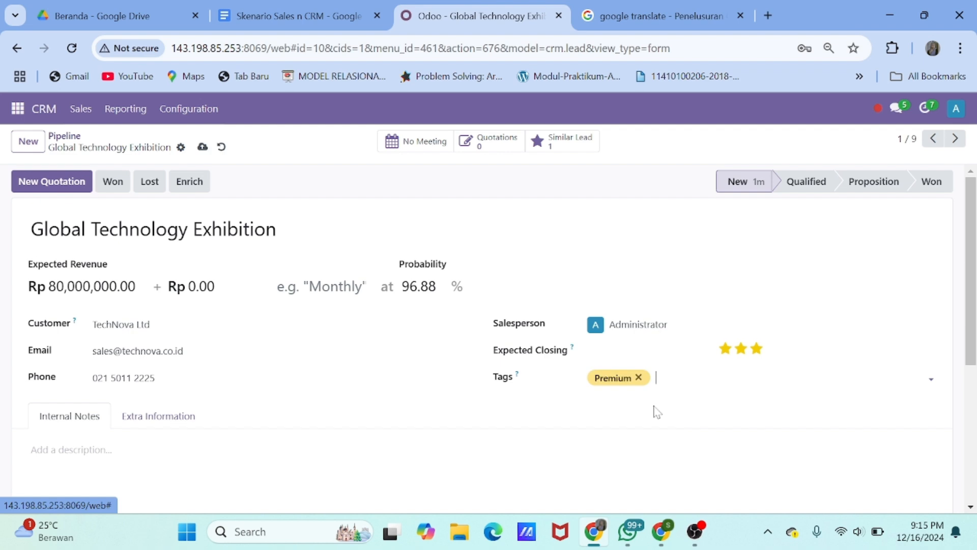
pyautogui.write('g')
pyautogui.click(678, 418)
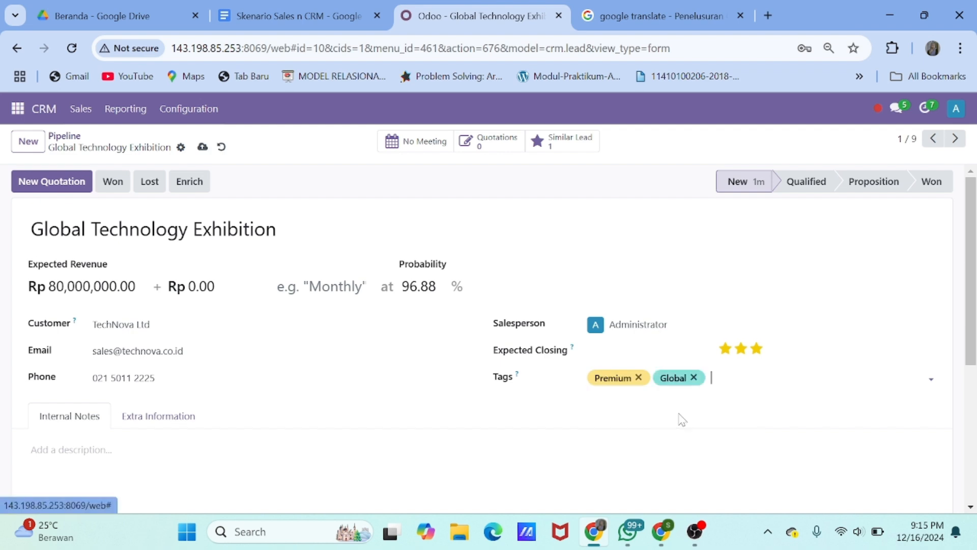
pyautogui.write('t')
pyautogui.click(747, 401)
# Add an internal note on the one-day 14 January exhibition for 1000 participants, and save
pyautogui.scroll(-1, 747, 401)
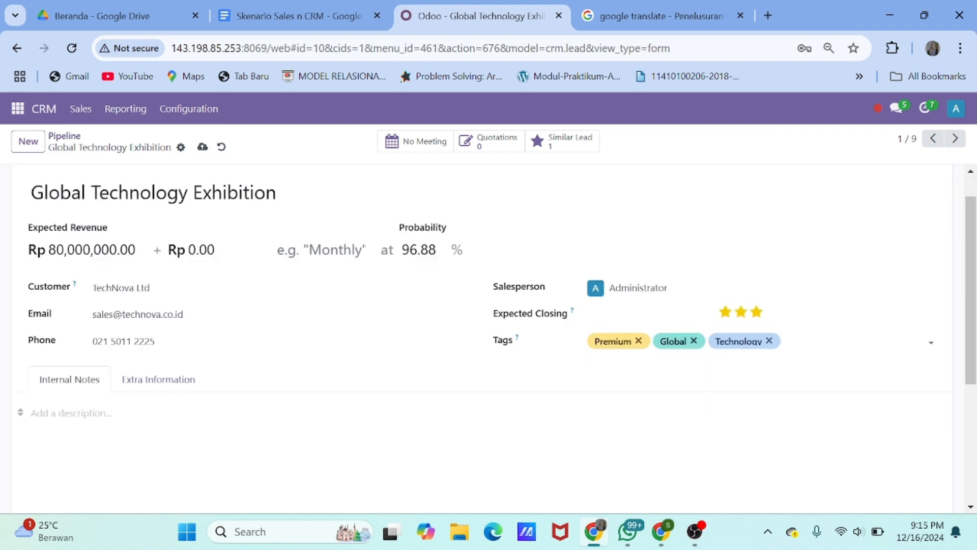
pyautogui.click(71, 413)
pyautogui.write('Acara ')
pyautogui.write('Global')
pyautogui.press('BackSpace')
pyautogui.press('BackSpace')
pyautogui.press('BackSpace')
pyautogui.press('BackSpace')
pyautogui.press('BackSpace')
pyautogui.press('BackSpace')
pyautogui.write('Pameran Globa')
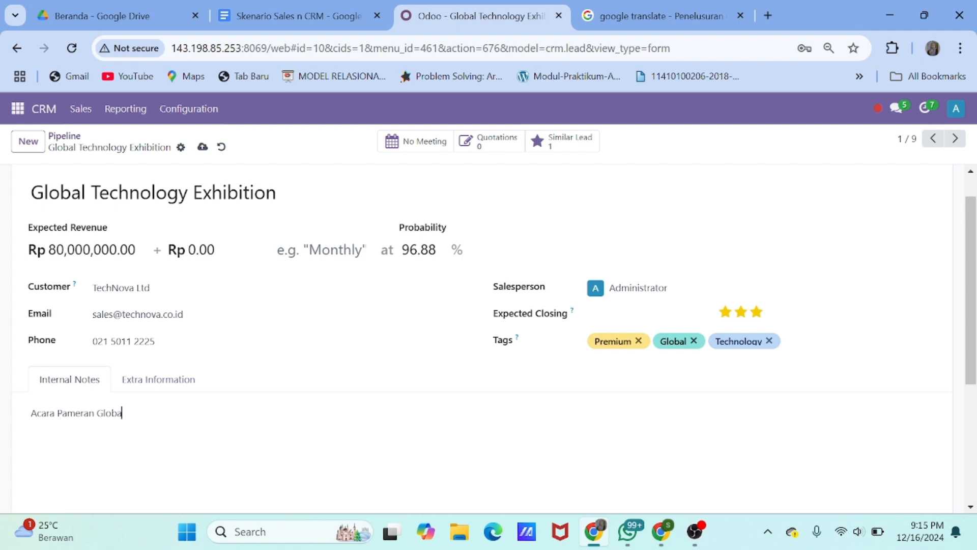
pyautogui.write('l selama satu ha')
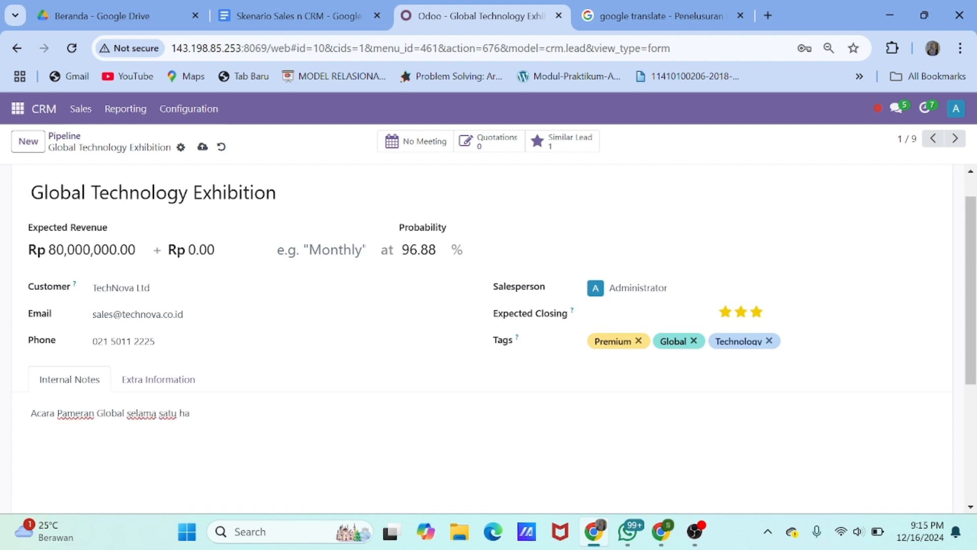
pyautogui.write('ri di tanggal 14 Januari')
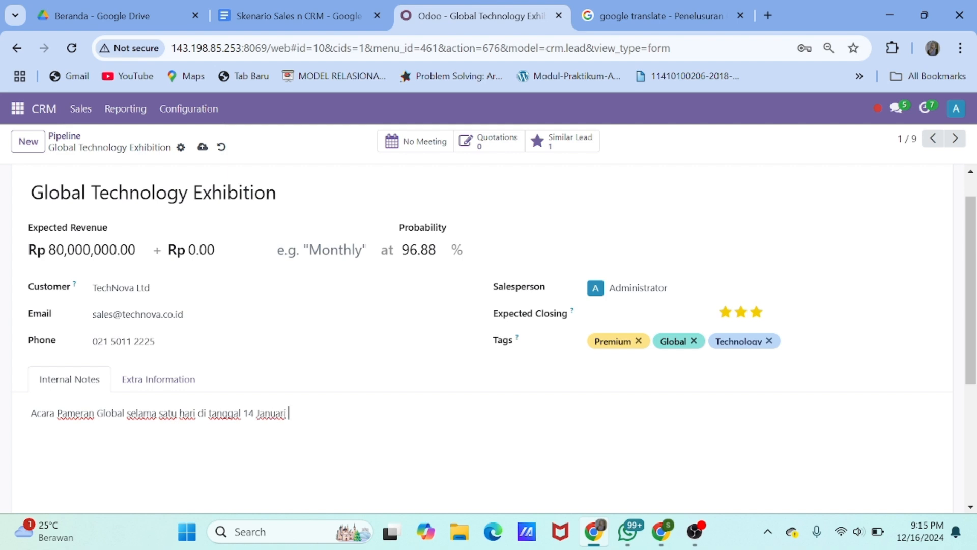
pyautogui.write(' dengan Jumlah pes')
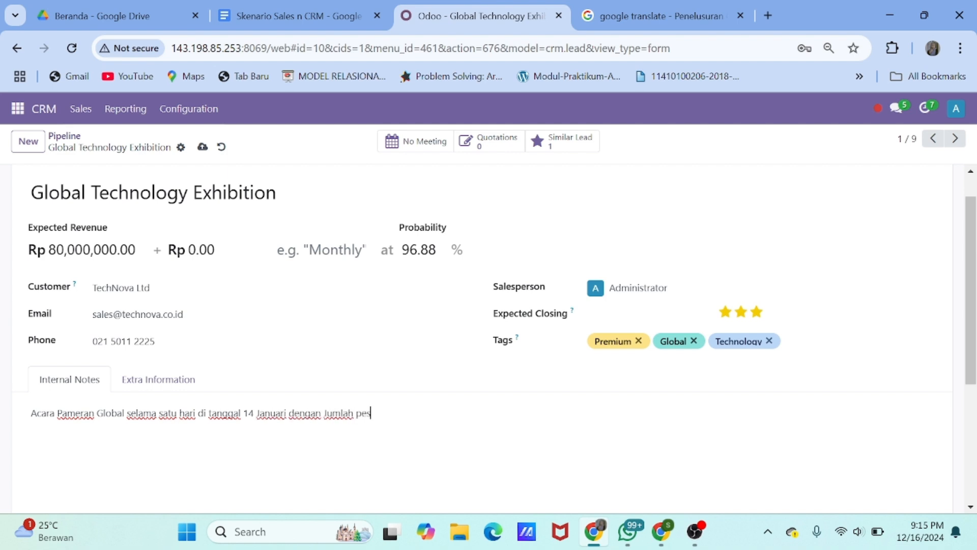
pyautogui.write('erta 1000')
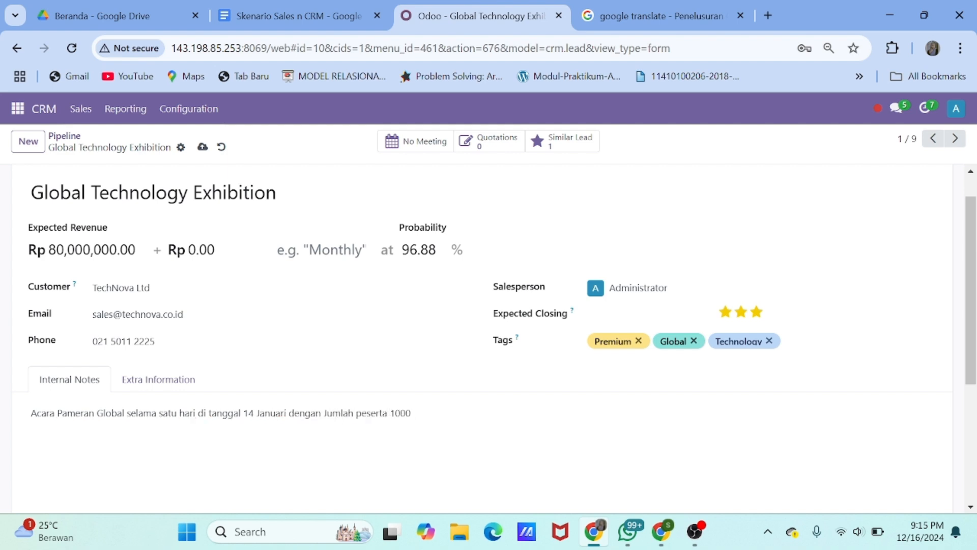
pyautogui.write(' orang dari')
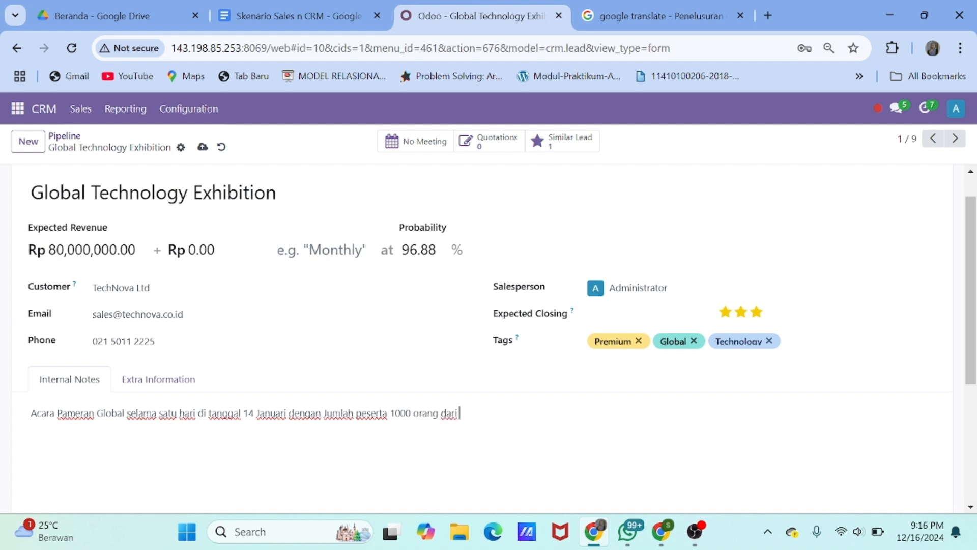
pyautogui.write(' berbagai Negara')
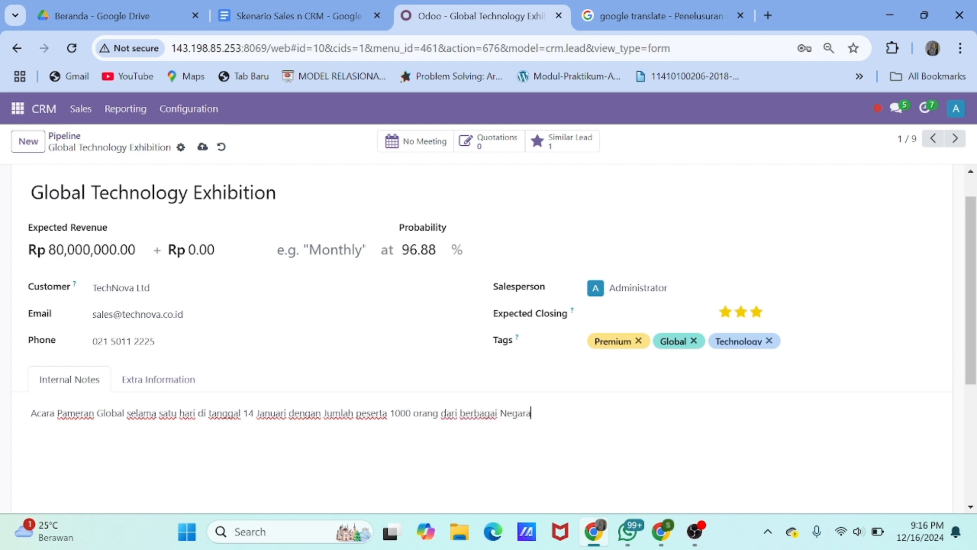
pyautogui.scroll(-3, 114, 421)
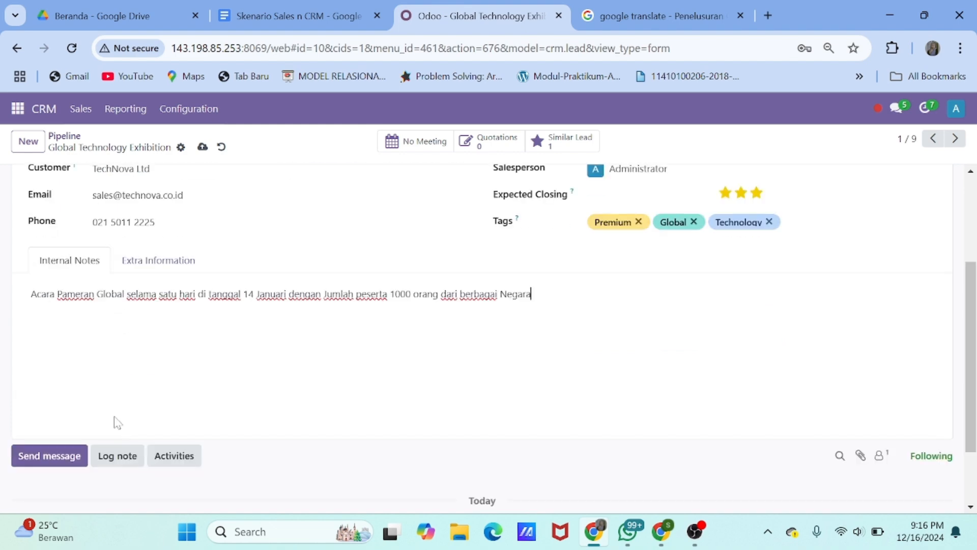
pyautogui.scroll(4, 170, 375)
pyautogui.click(201, 148)
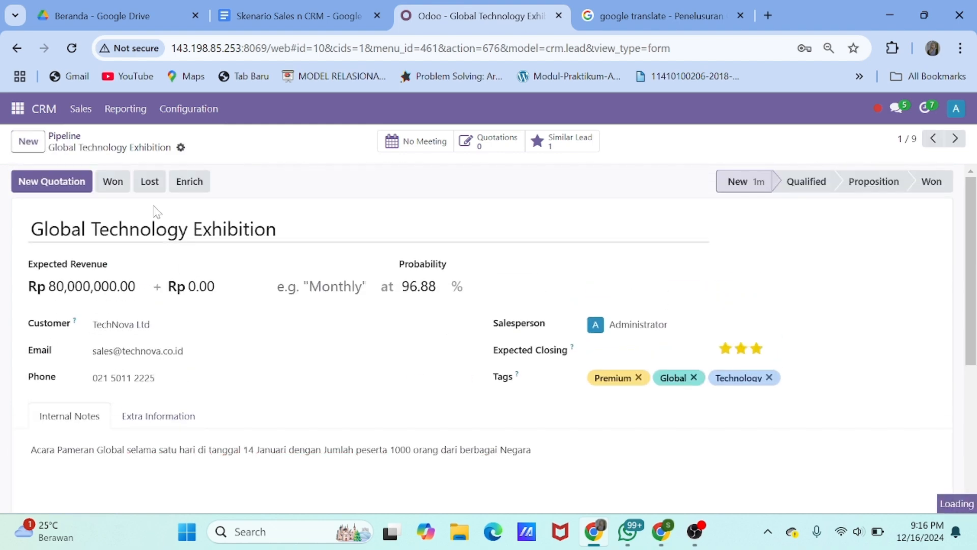
pyautogui.click(64, 136)
# Dismiss the lead generation helper and move Global Technology Exhibition to Qualified
pyautogui.click(76, 141)
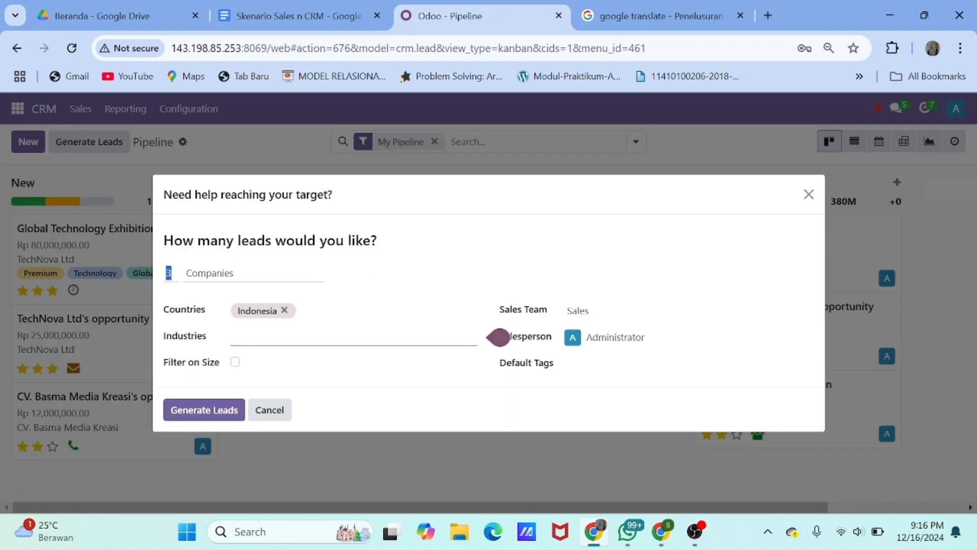
pyautogui.click(809, 195)
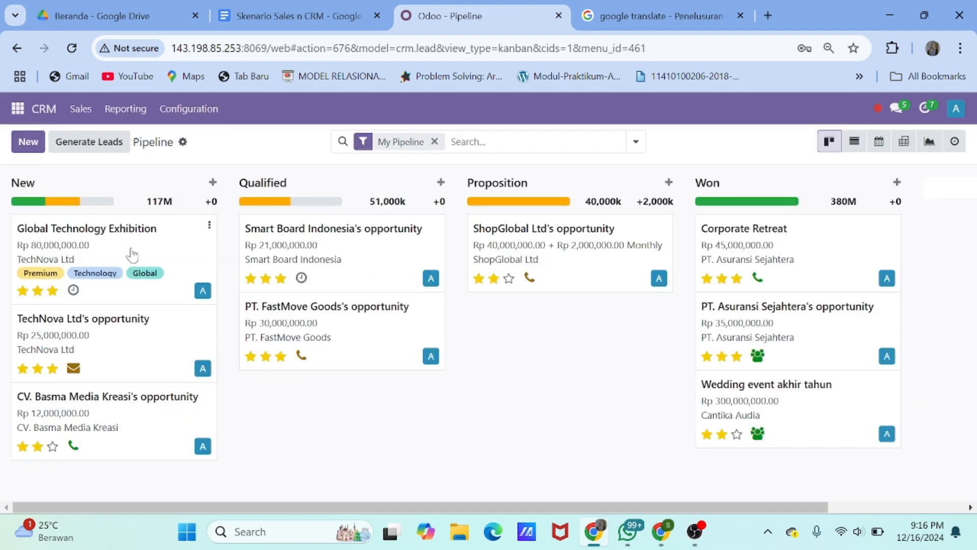
pyautogui.moveTo(128, 249); pyautogui.dragTo(369, 273)
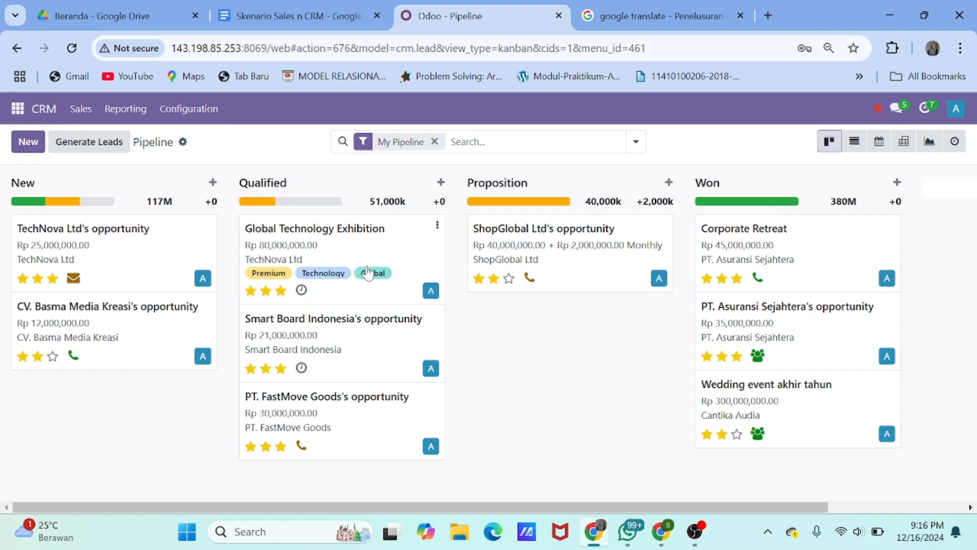
# Schedule a 'Discuss Concept and Proposal' meeting on Friday at 10:00 in the calendar
pyautogui.click(301, 289)
pyautogui.click(381, 356)
pyautogui.click(347, 222)
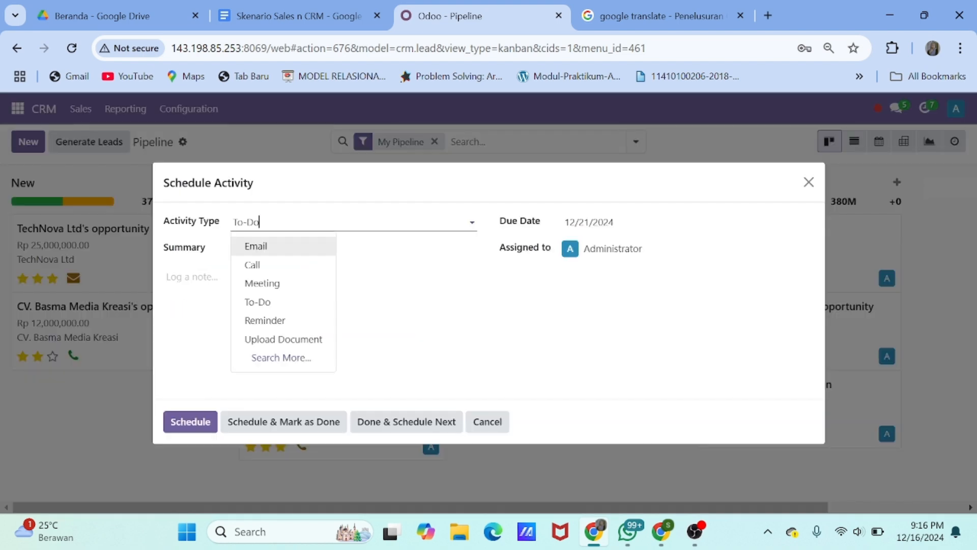
pyautogui.click(292, 284)
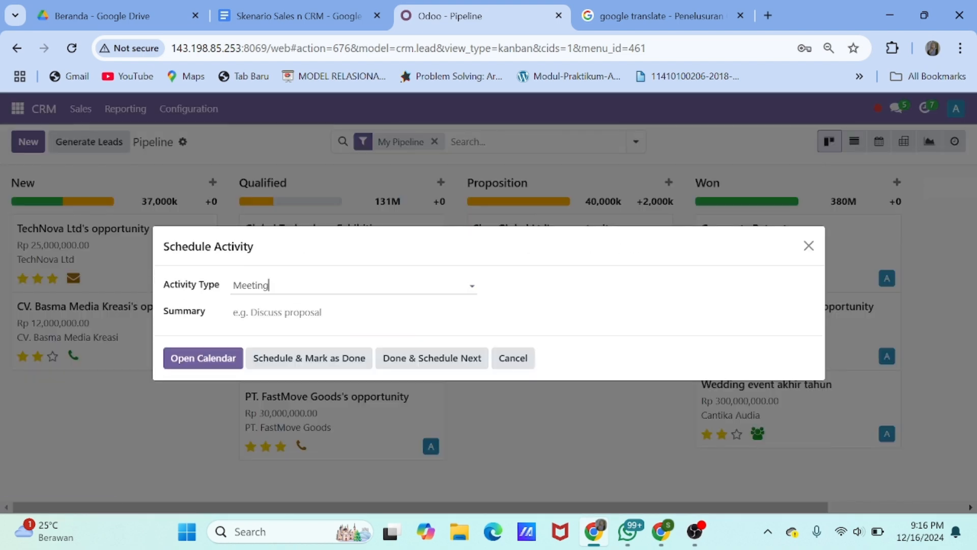
pyautogui.click(291, 312)
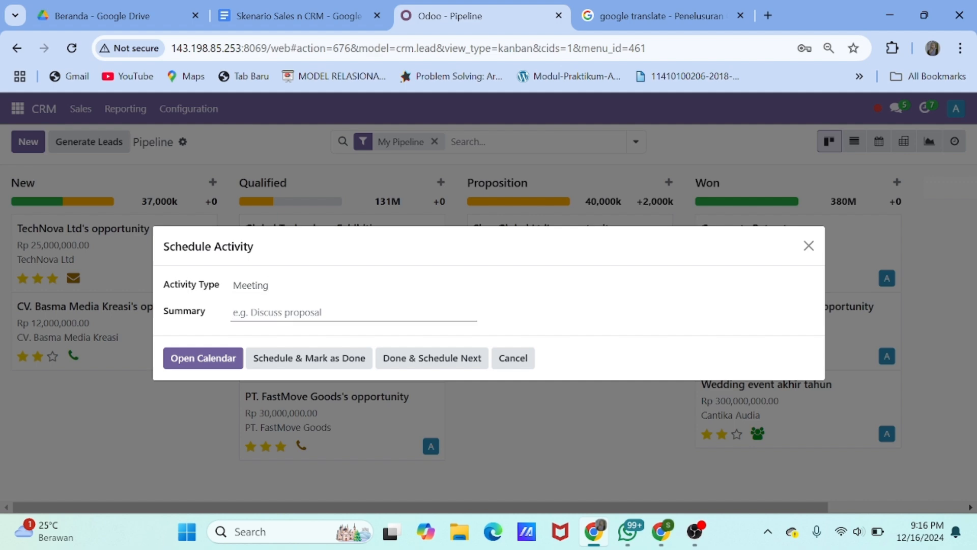
pyautogui.write('Discuss Concept and Proposal')
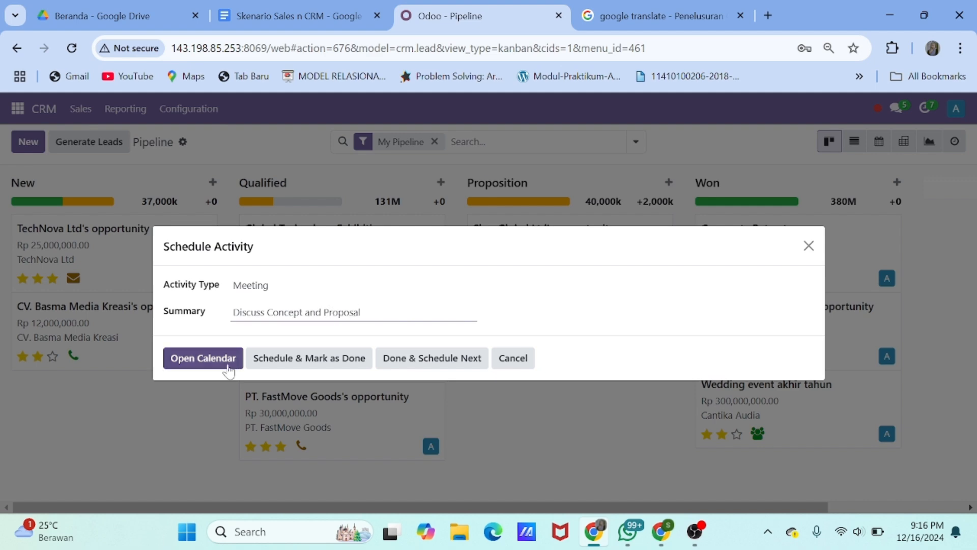
pyautogui.click(212, 362)
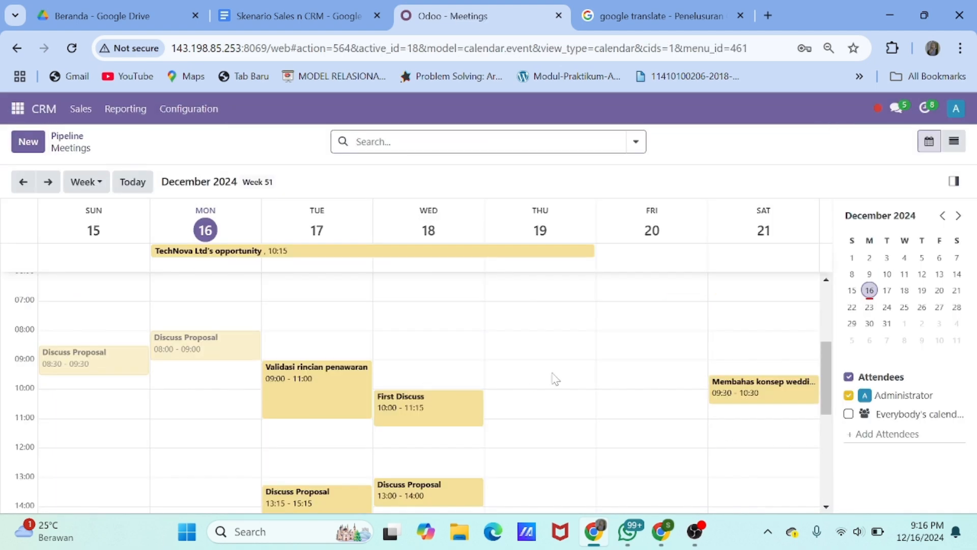
pyautogui.click(657, 399)
pyautogui.click(324, 447)
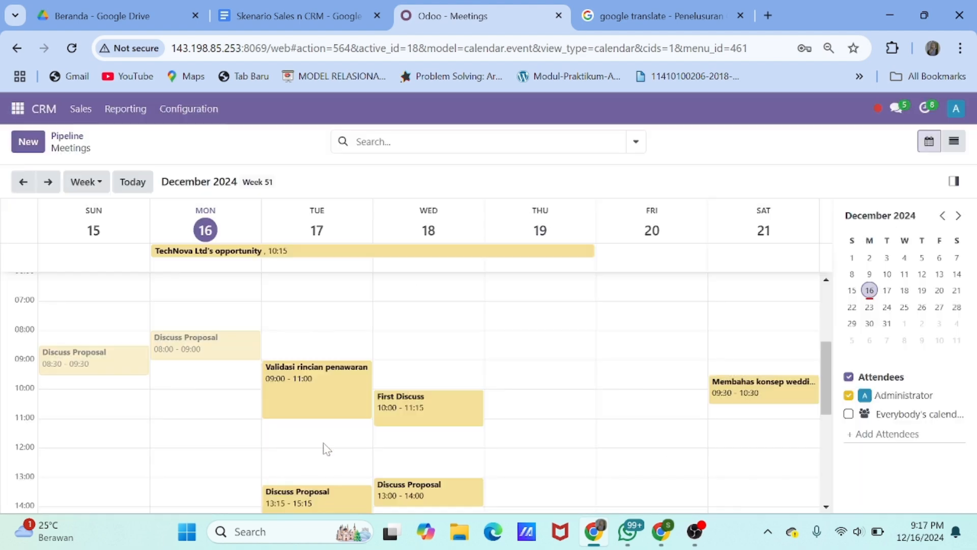
pyautogui.click(66, 135)
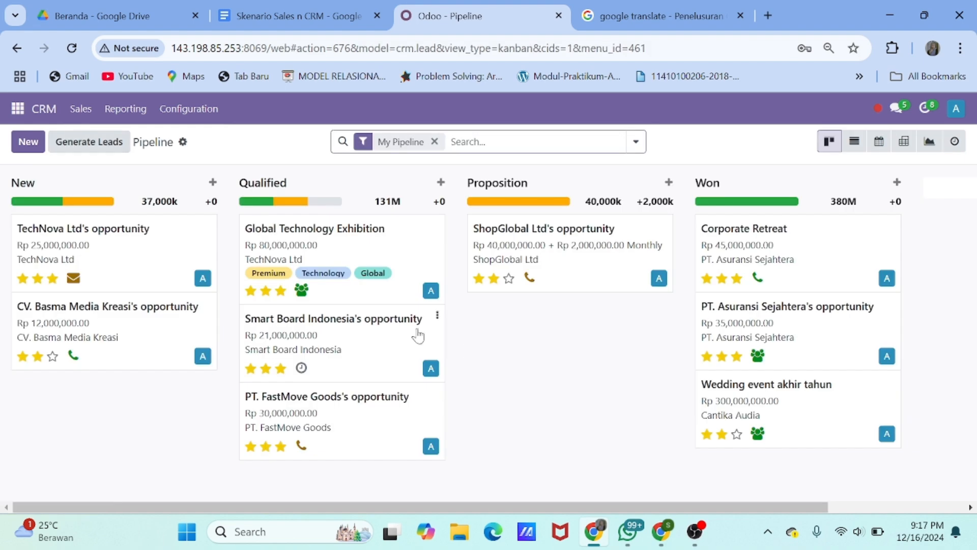
# Move the opportunity to Proposition and mark its meeting activity done
pyautogui.click(302, 291)
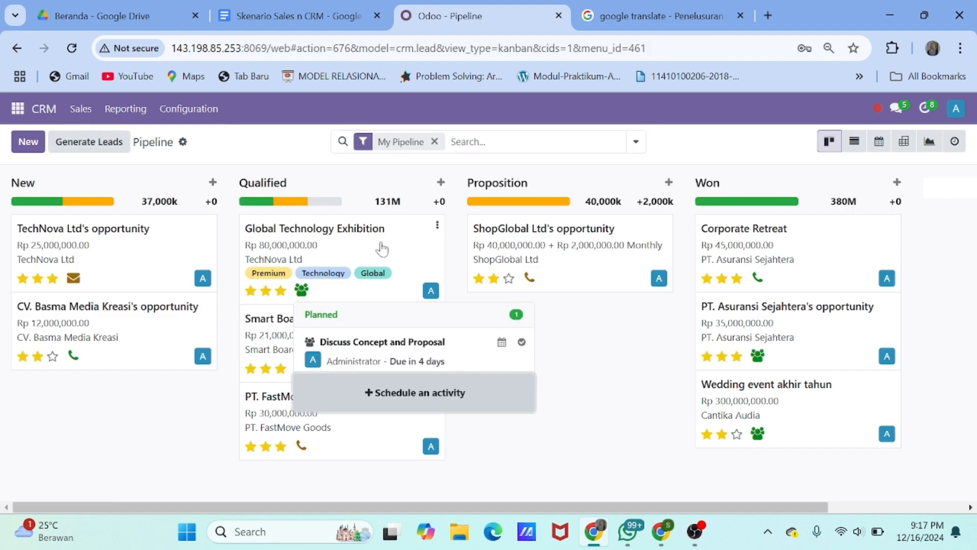
pyautogui.moveTo(382, 247); pyautogui.dragTo(599, 243)
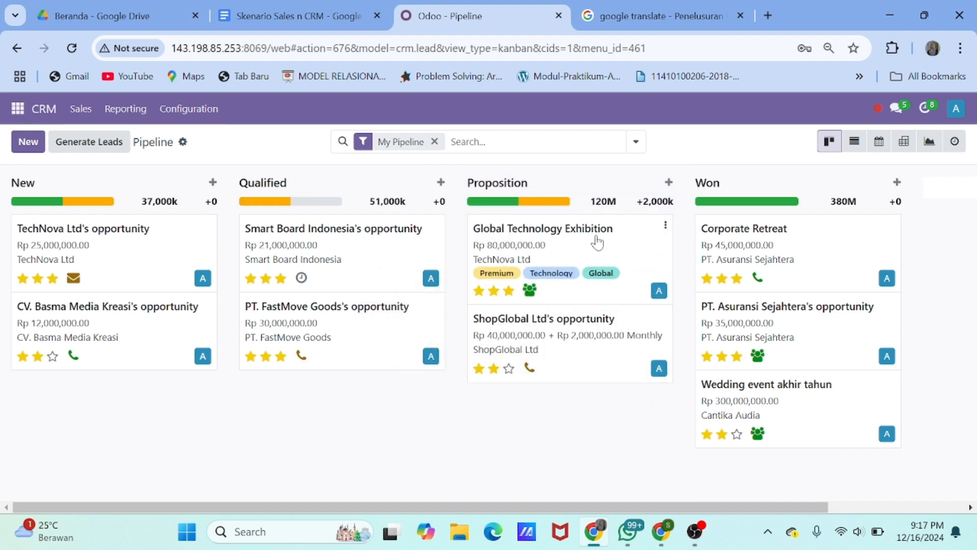
pyautogui.click(530, 291)
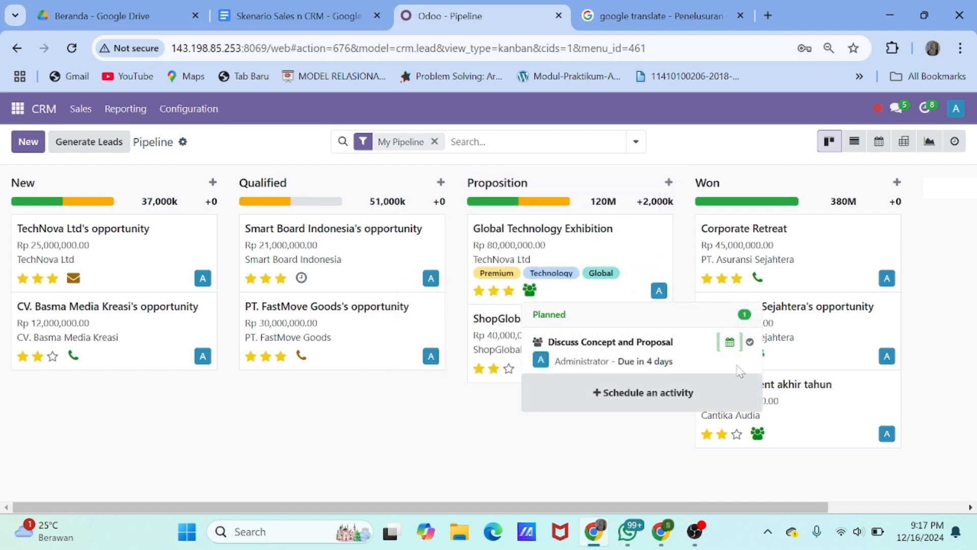
pyautogui.click(751, 342)
pyautogui.click(659, 438)
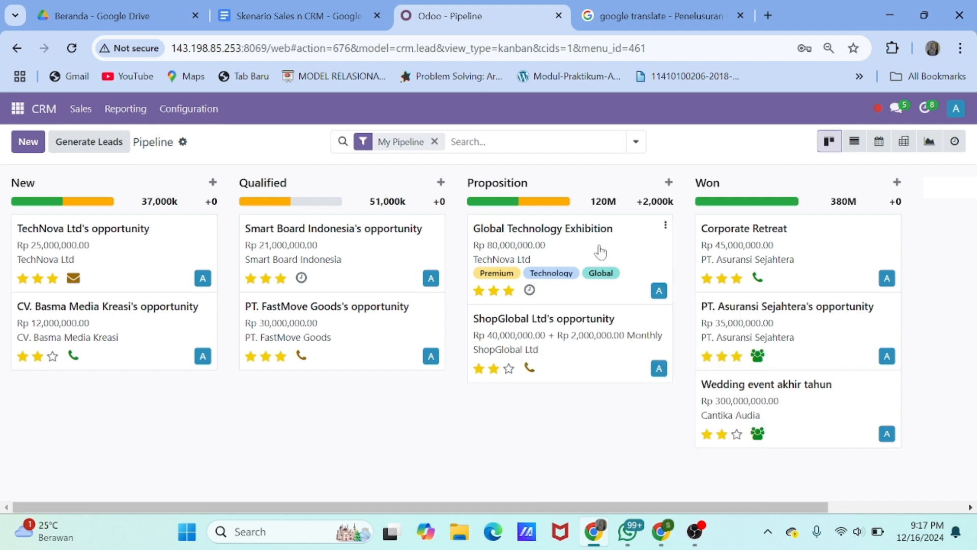
pyautogui.click(591, 244)
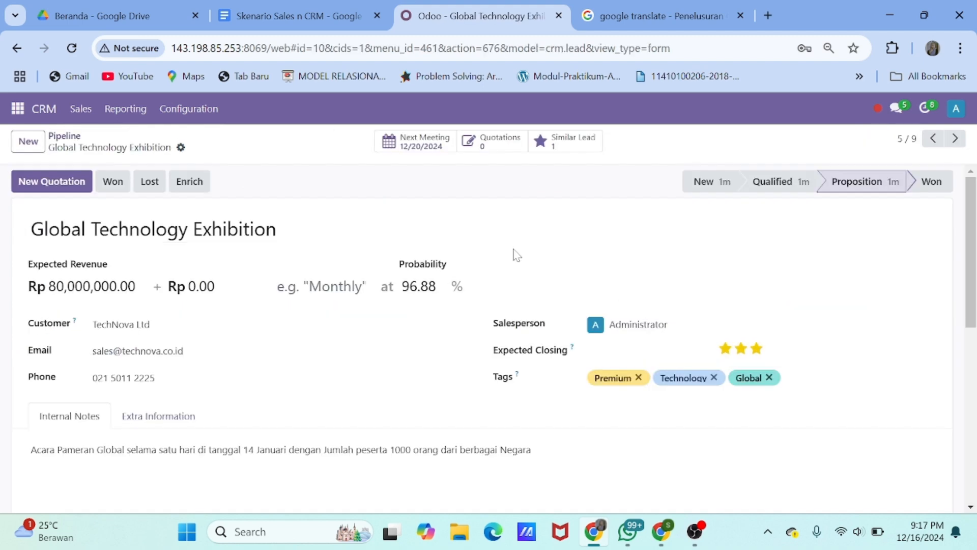
# Start a new quotation from the opportunity with a [SER-08] Pameran VVIP line
pyautogui.click(64, 183)
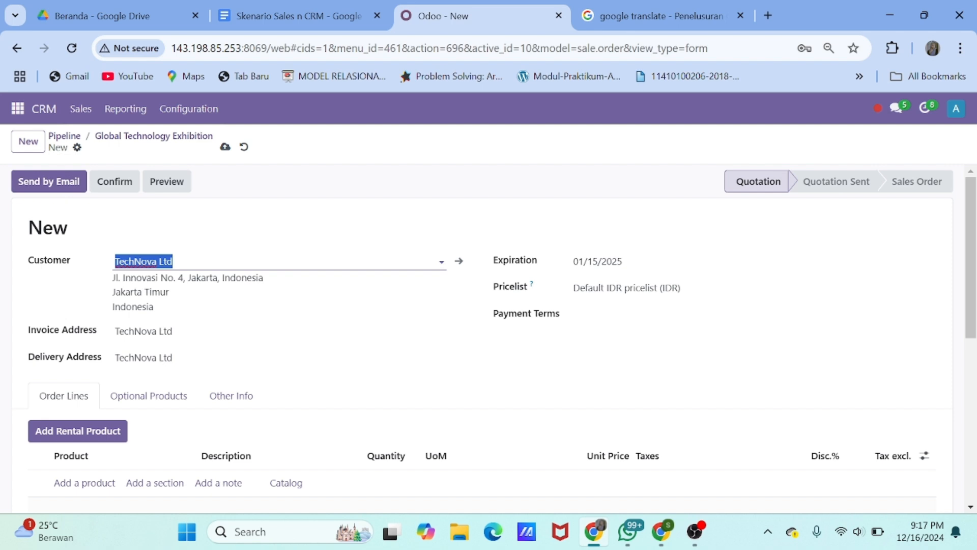
pyautogui.scroll(-2, 242, 291)
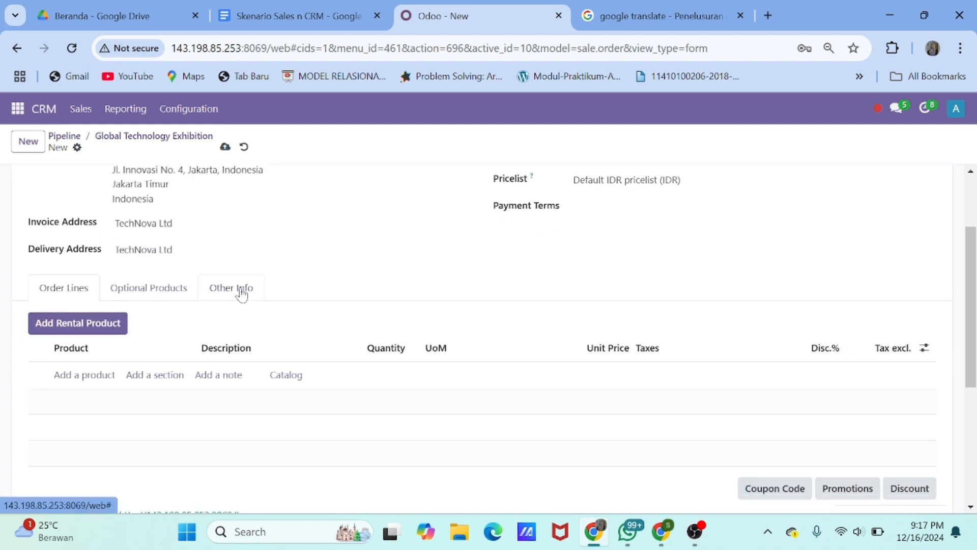
pyautogui.click(92, 379)
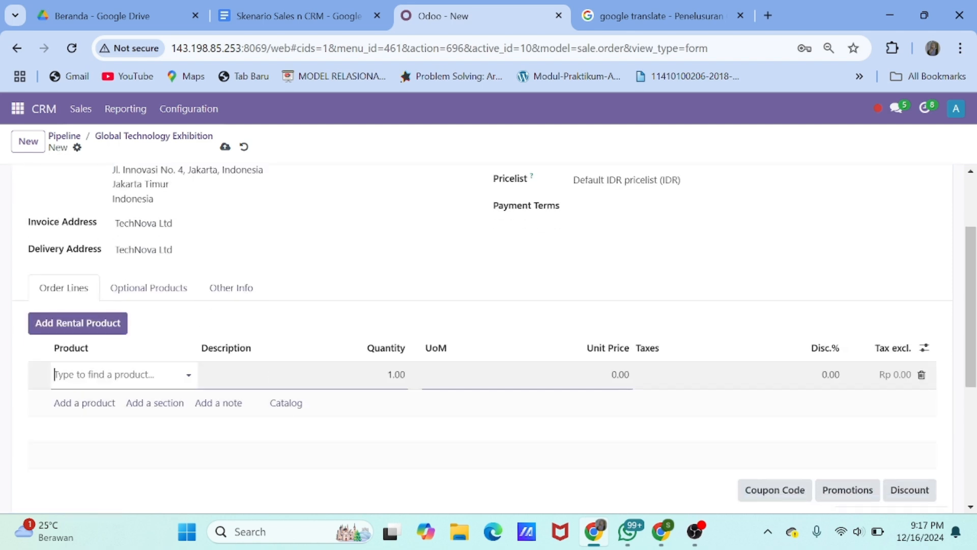
pyautogui.write('pam')
pyautogui.click(132, 434)
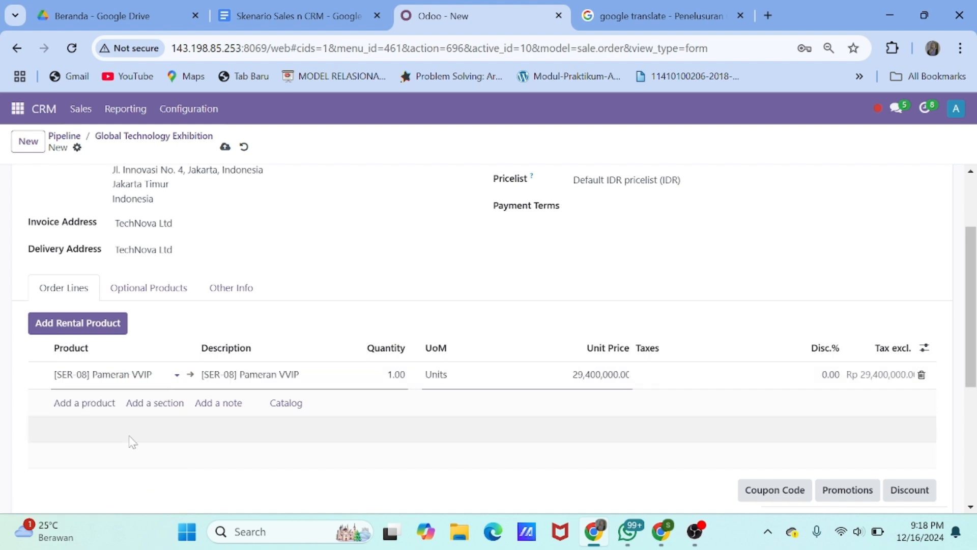
# Set payment terms to 30 Days and the expiration date to 01/12/2025
pyautogui.scroll(2, 410, 323)
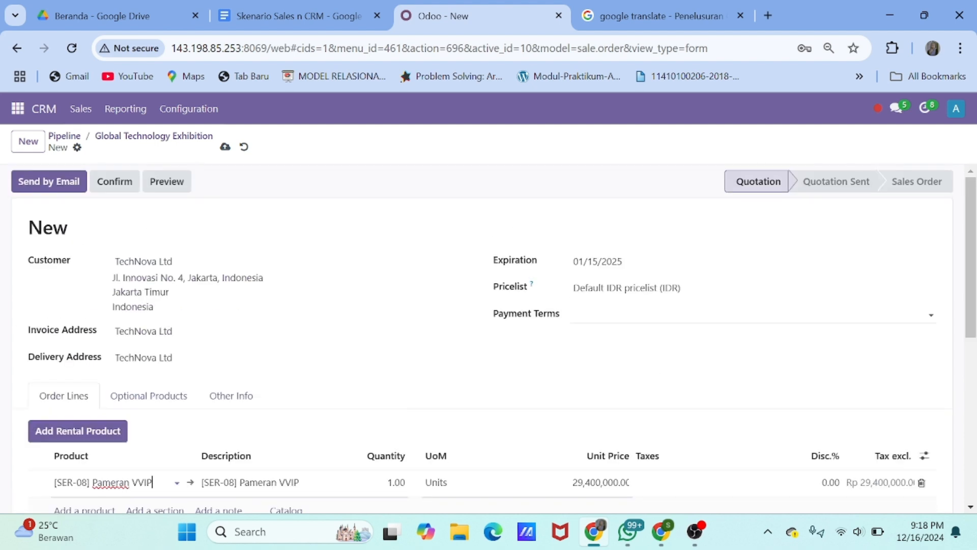
pyautogui.click(611, 315)
pyautogui.click(621, 396)
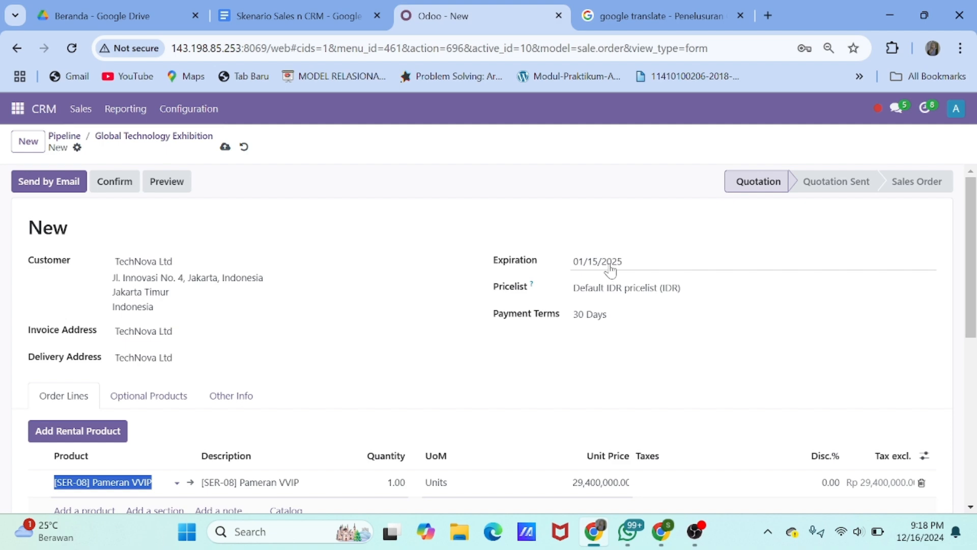
pyautogui.click(610, 266)
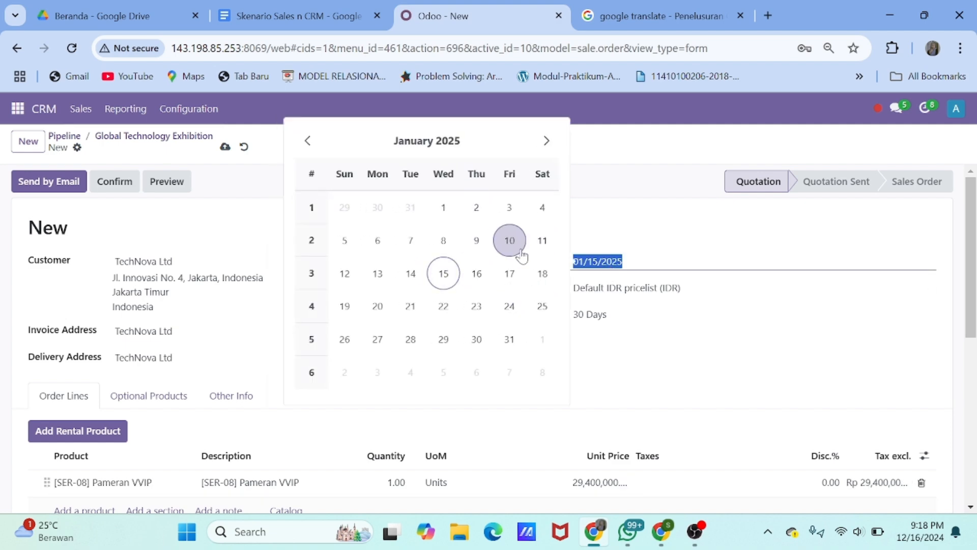
pyautogui.click(344, 274)
pyautogui.scroll(-3, 340, 282)
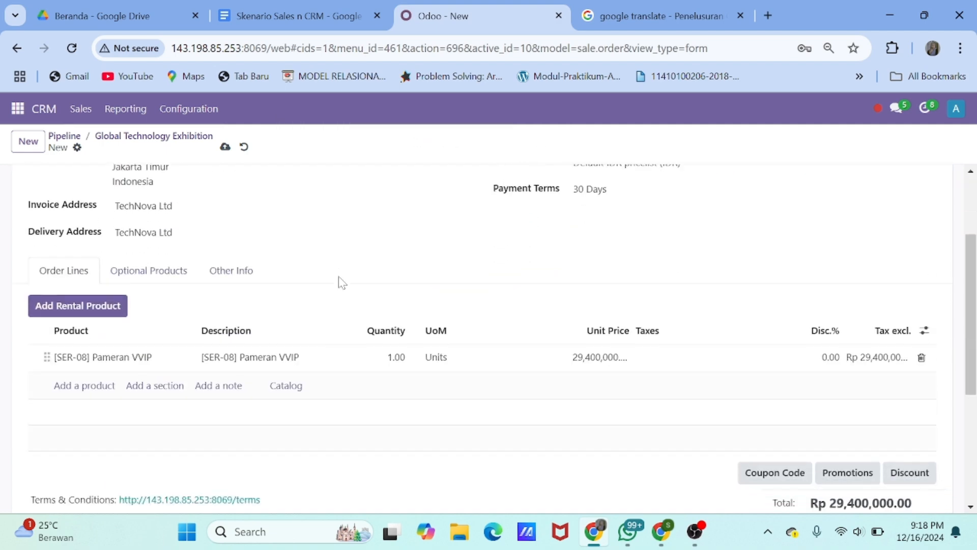
pyautogui.click(93, 306)
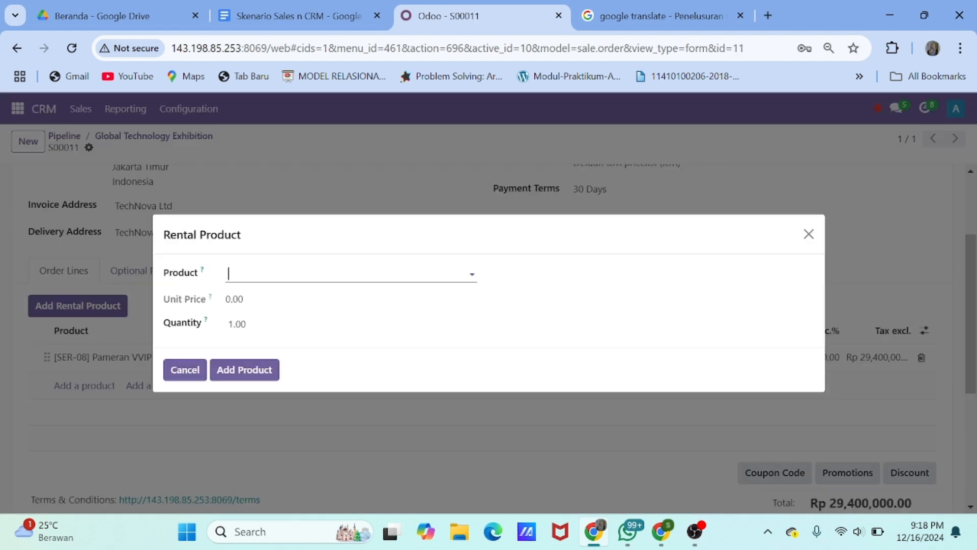
# Add LED Display (Video Wall) and Sound System Bose Pro rental lines
pyautogui.write('led')
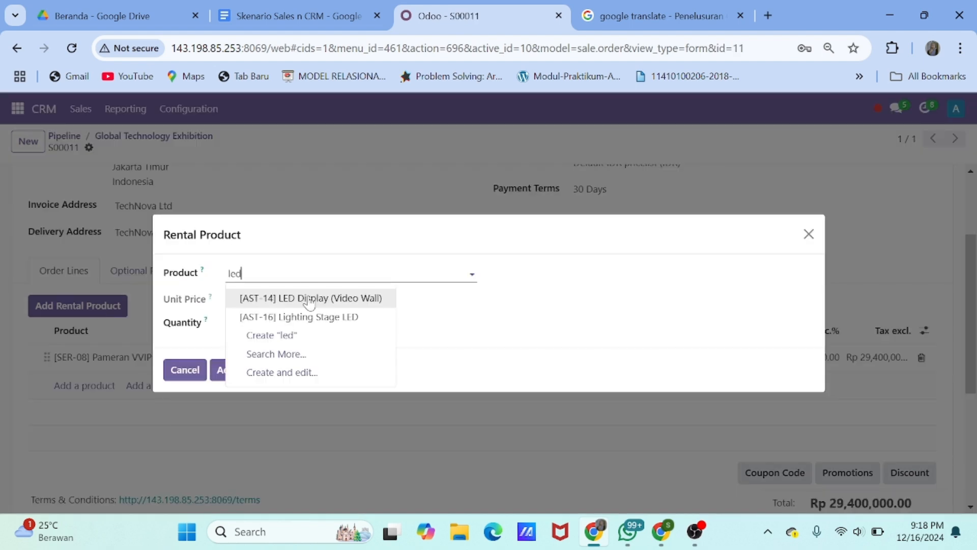
pyautogui.click(308, 299)
pyautogui.click(234, 371)
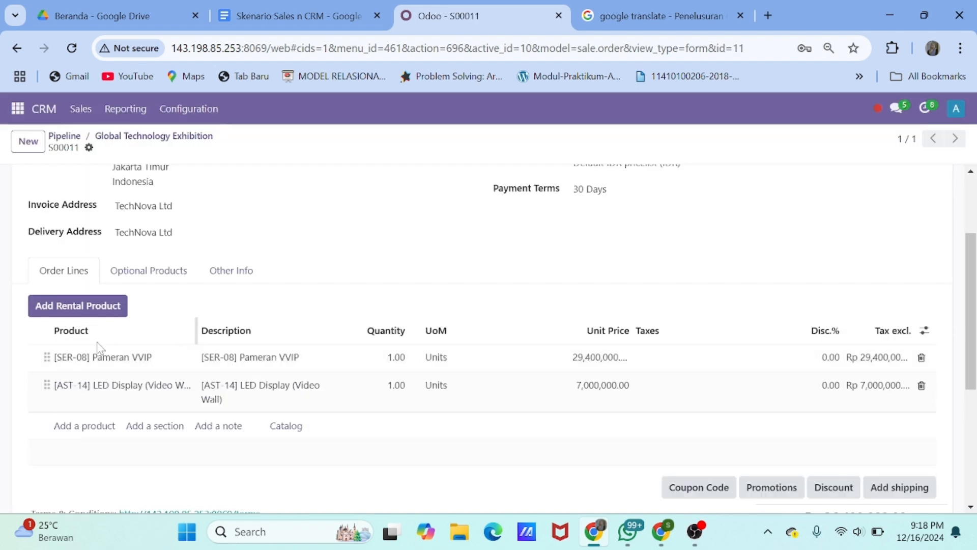
pyautogui.click(91, 303)
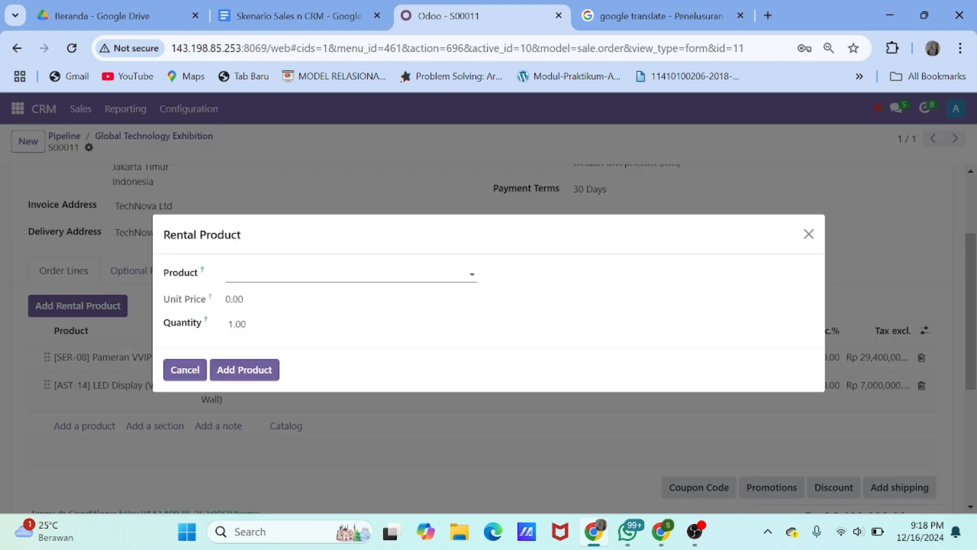
pyautogui.write('sou')
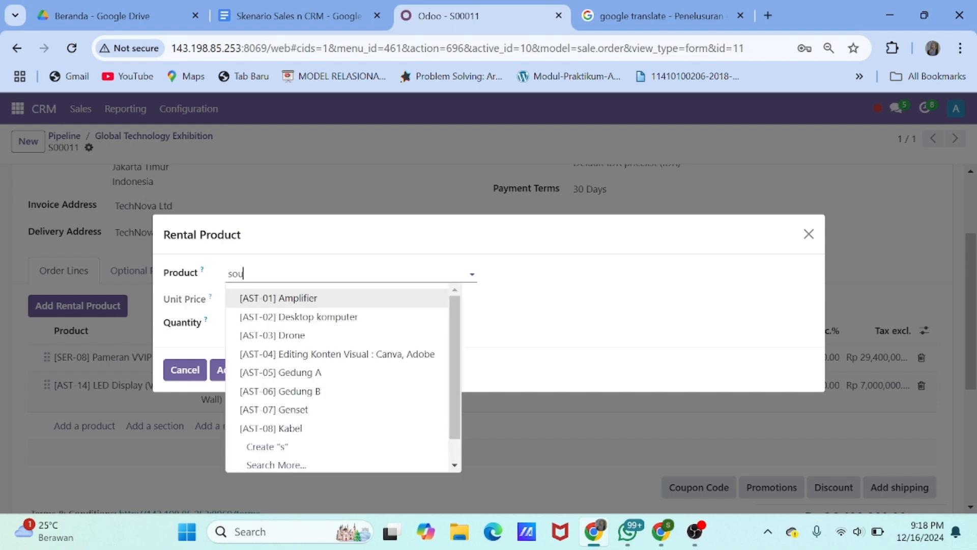
pyautogui.click(326, 297)
pyautogui.click(224, 375)
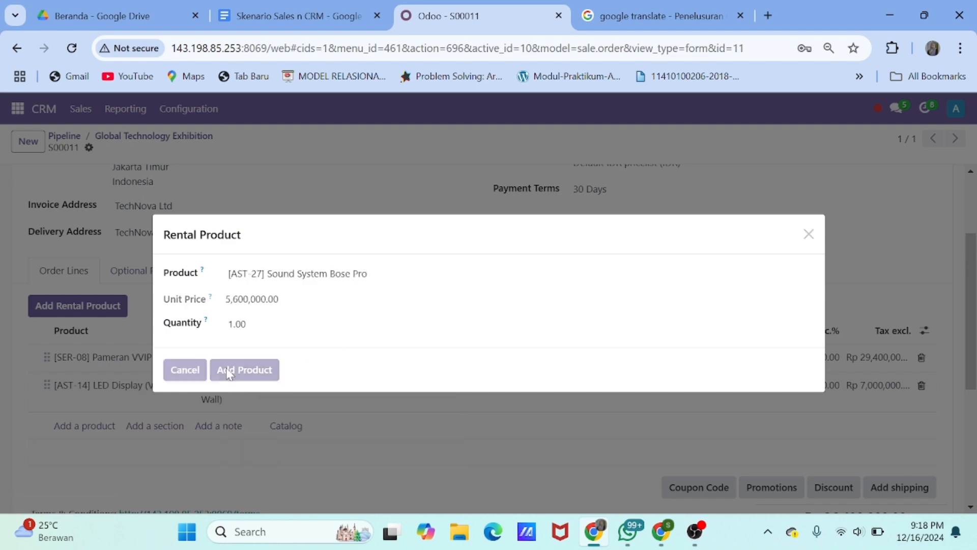
pyautogui.scroll(-1, 255, 306)
# Add 20 [AST-29] Stand booth rentals, bringing the total to Rp 154,000,000.00
pyautogui.click(82, 264)
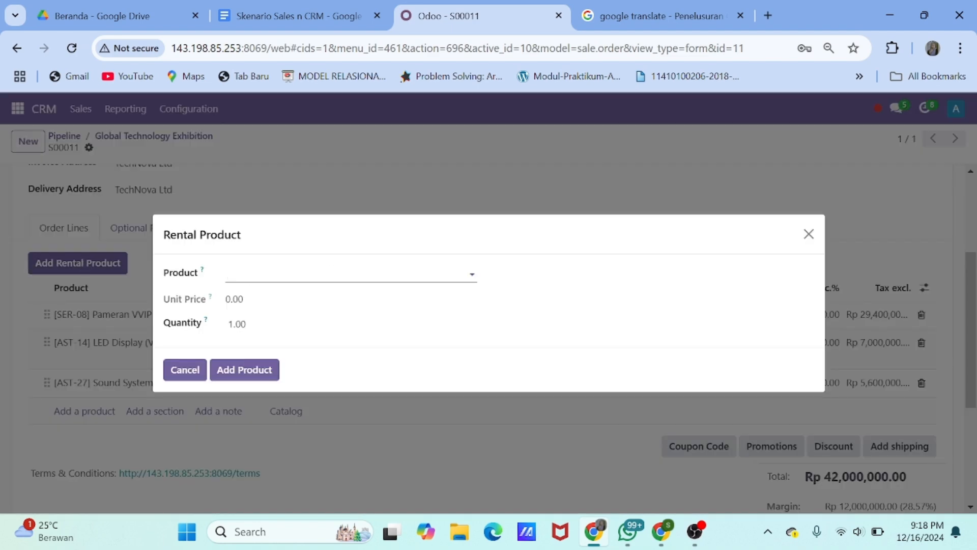
pyautogui.write('sta')
pyautogui.click(300, 334)
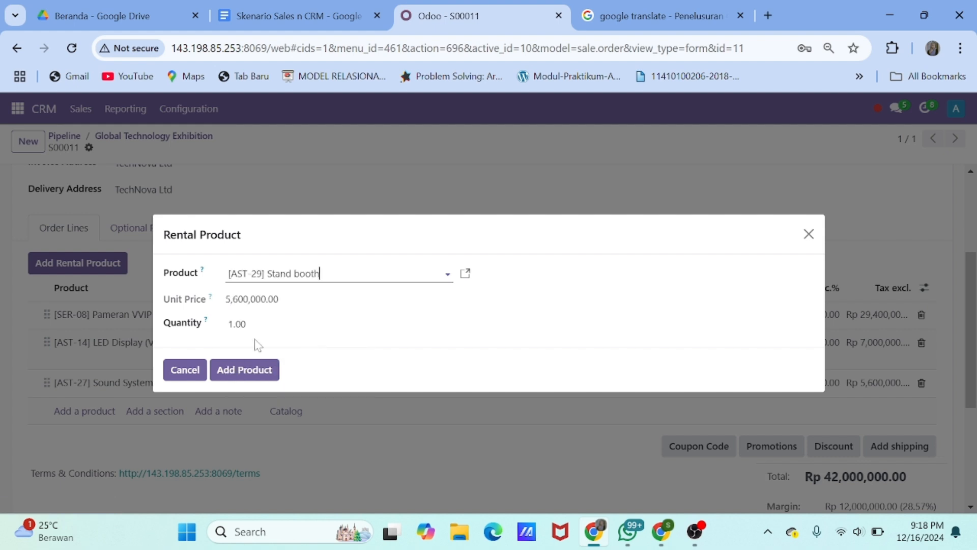
pyautogui.click(233, 370)
pyautogui.click(395, 412)
pyautogui.write('2')
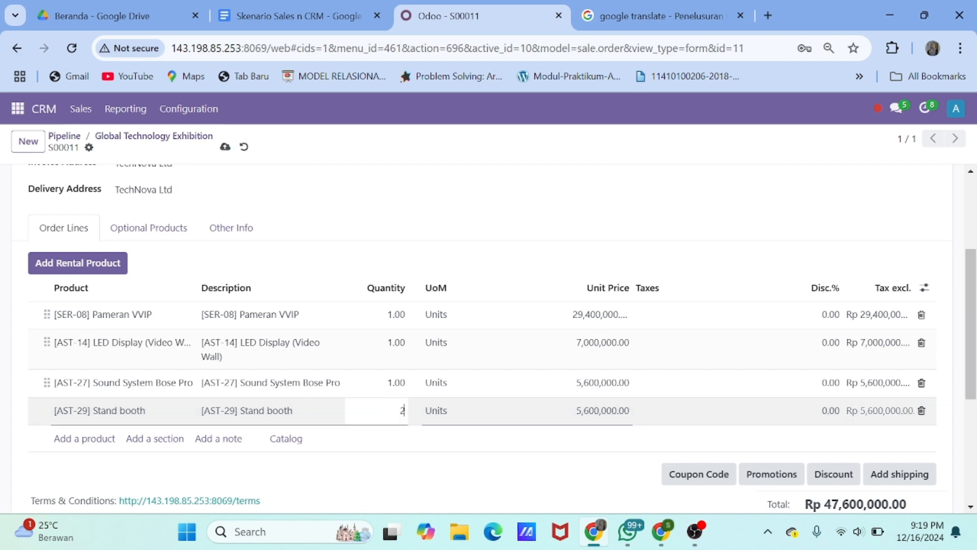
pyautogui.write('0')
pyautogui.press('Return')
pyautogui.scroll(-2, 397, 416)
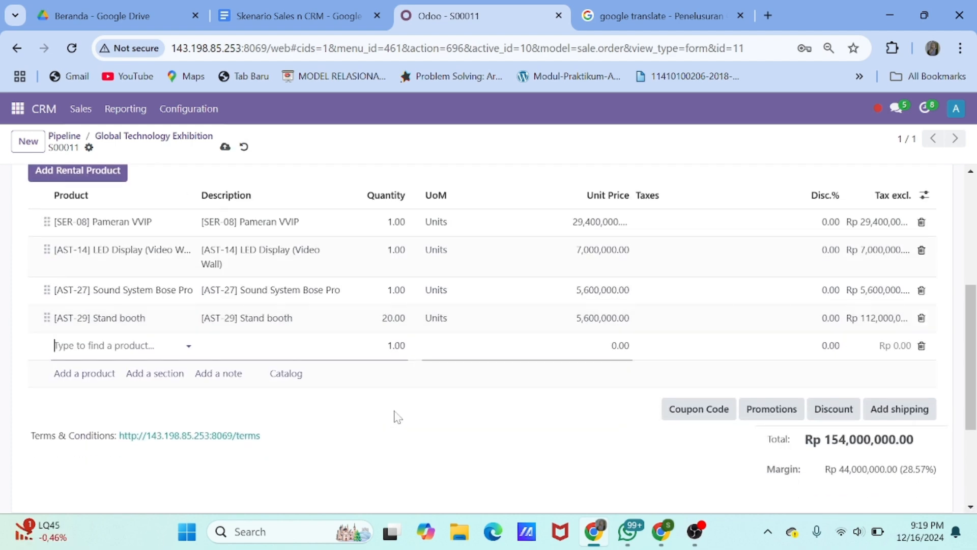
pyautogui.scroll(2, 397, 417)
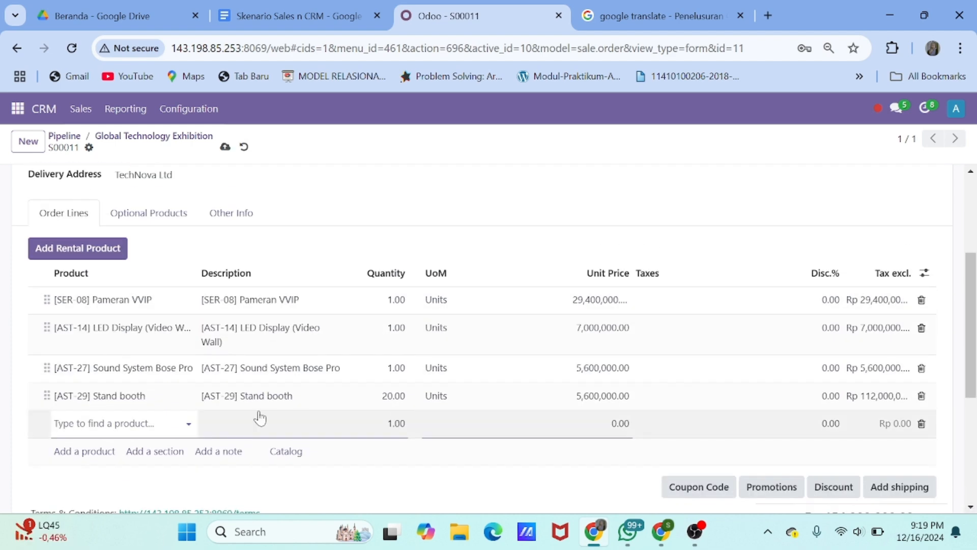
pyautogui.scroll(-3, 258, 415)
pyautogui.scroll(8, 422, 368)
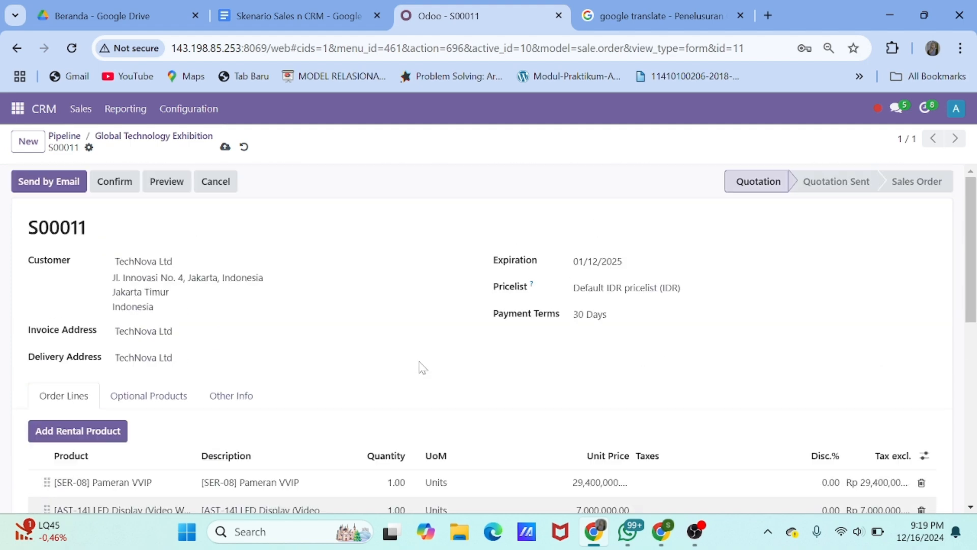
# Email quotation S00011 to TechNova Ltd
pyautogui.click(66, 177)
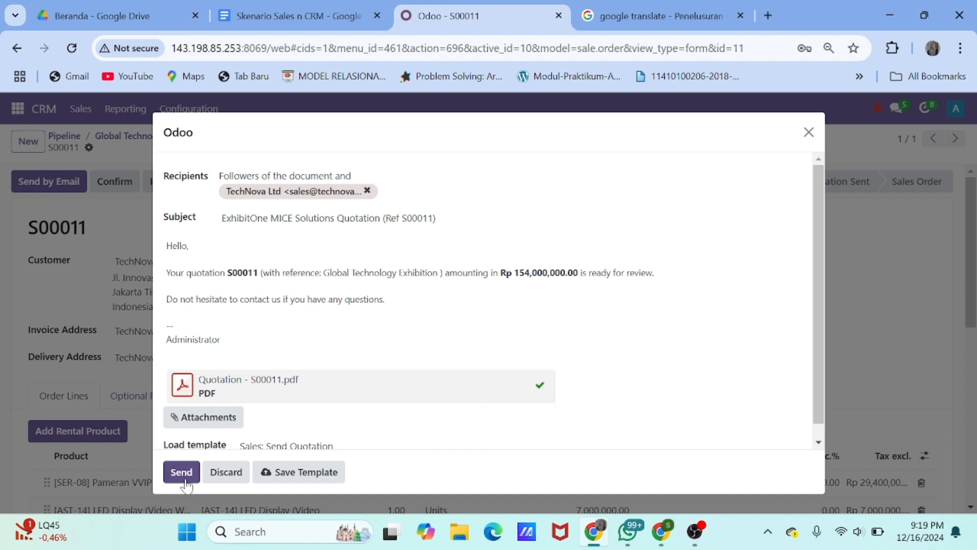
pyautogui.click(181, 469)
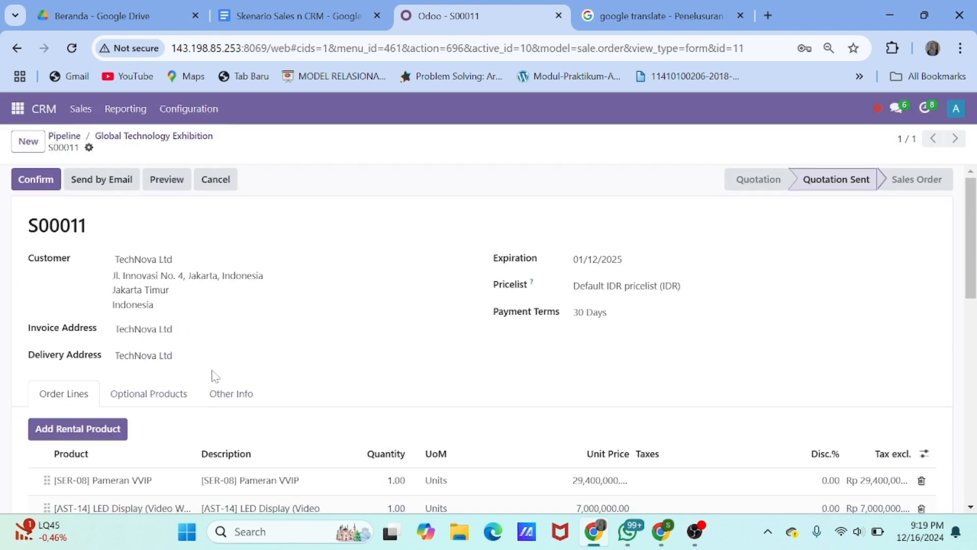
pyautogui.scroll(-6, 213, 376)
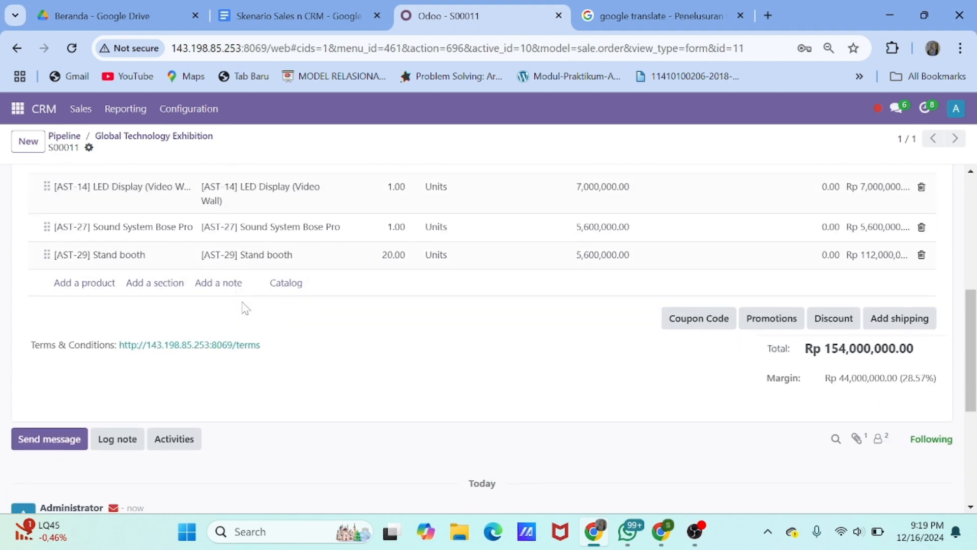
pyautogui.scroll(6, 246, 308)
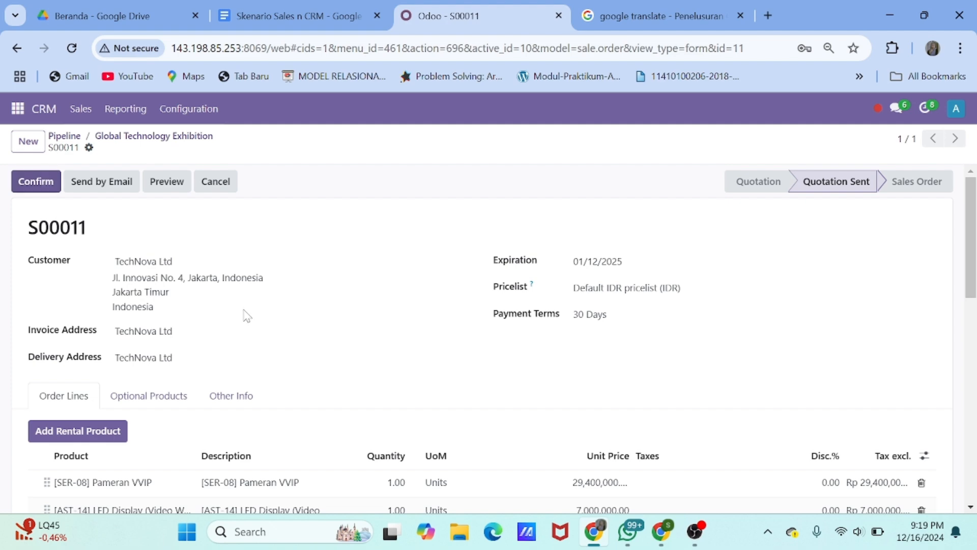
pyautogui.scroll(-3, 246, 310)
pyautogui.scroll(3, 246, 315)
# Confirm S00011 as a sales order and go to the Sales quotations list
pyautogui.click(48, 184)
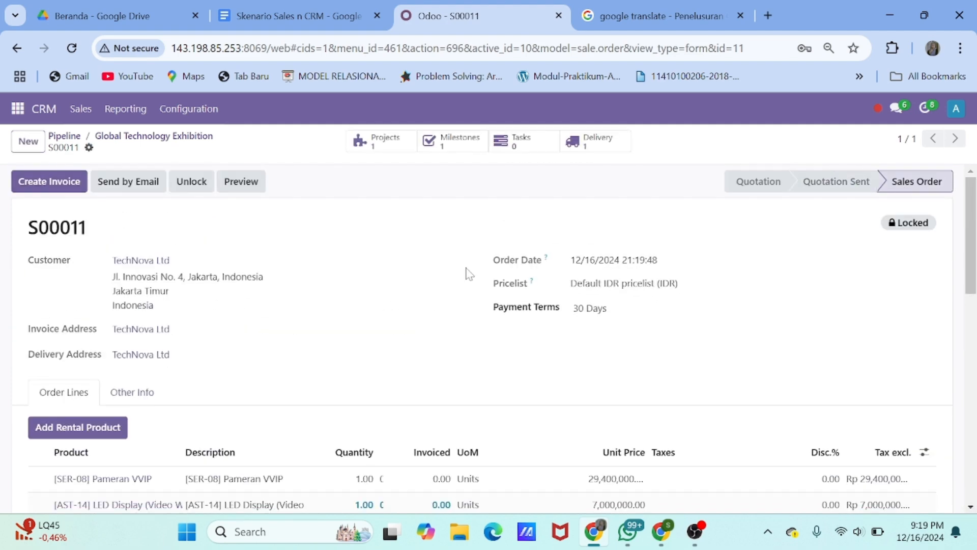
pyautogui.click(18, 108)
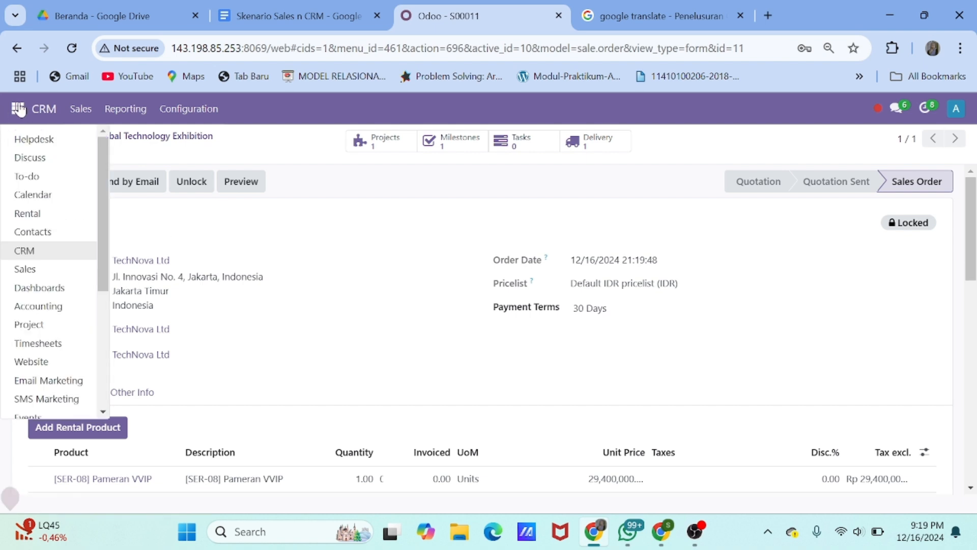
pyautogui.click(43, 270)
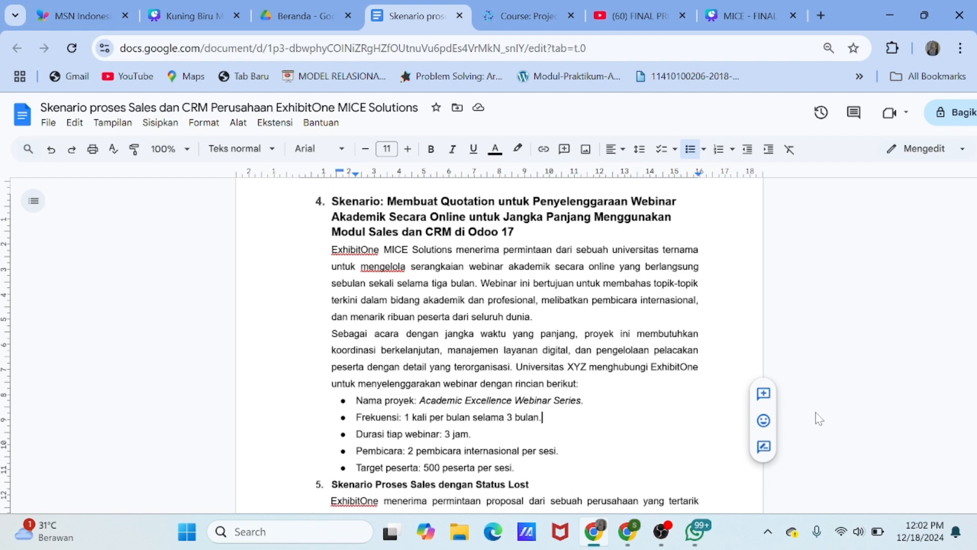
pyautogui.scroll(-3, 819, 419)
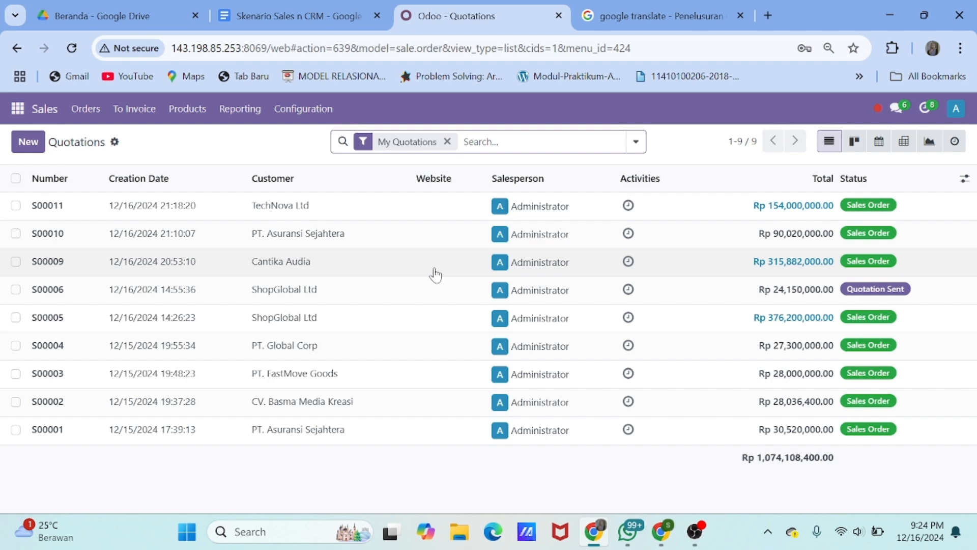
# Start a new CRM pipeline opportunity for Universitas XYZ
pyautogui.click(17, 109)
pyautogui.click(34, 254)
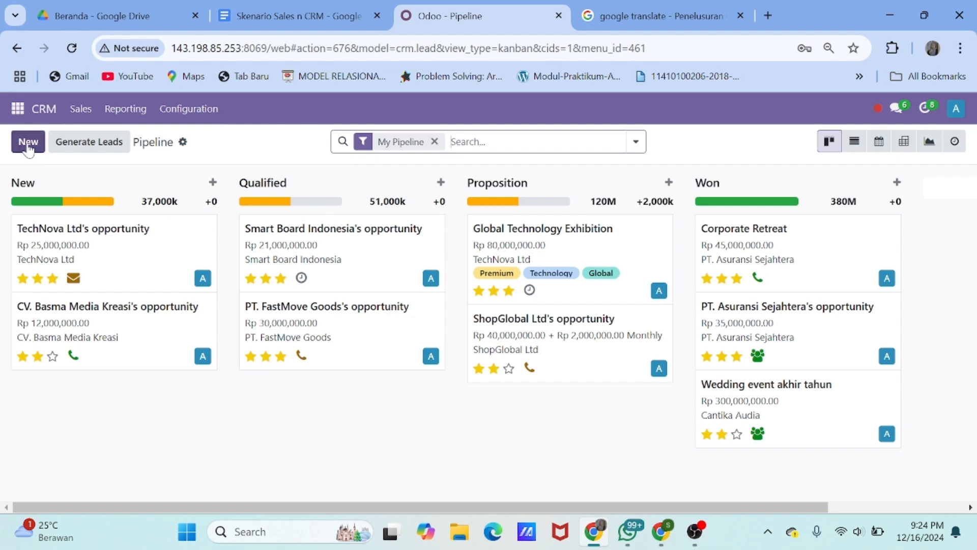
pyautogui.click(28, 143)
pyautogui.click(83, 257)
pyautogui.write('un')
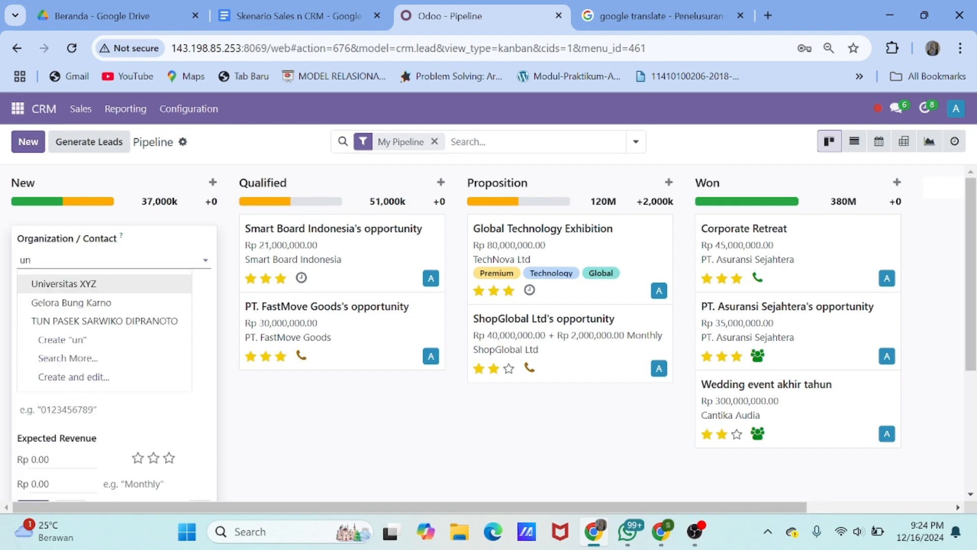
pyautogui.click(83, 283)
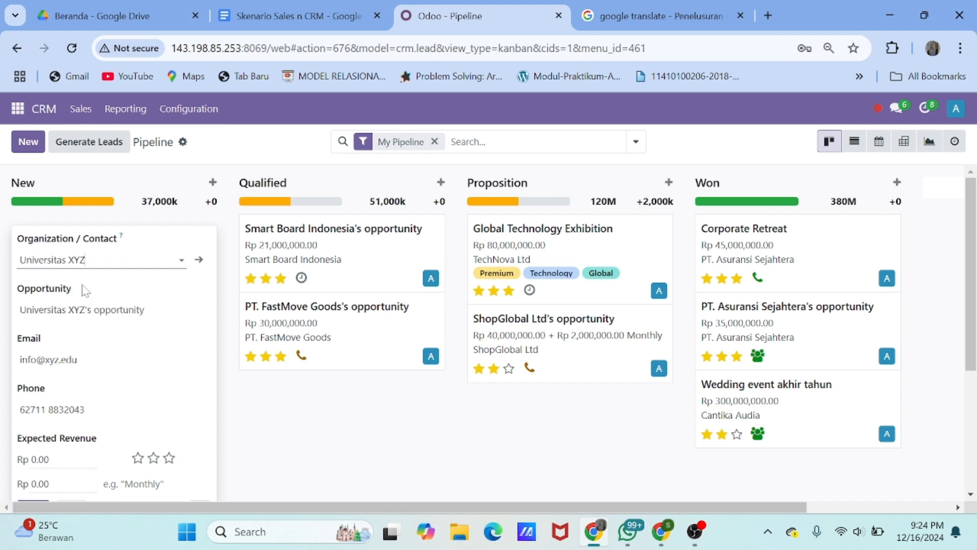
# Name the opportunity 'Academic Excellent Webinar'
pyautogui.click(85, 308)
pyautogui.moveTo(145, 310); pyautogui.dragTo(4, 325)
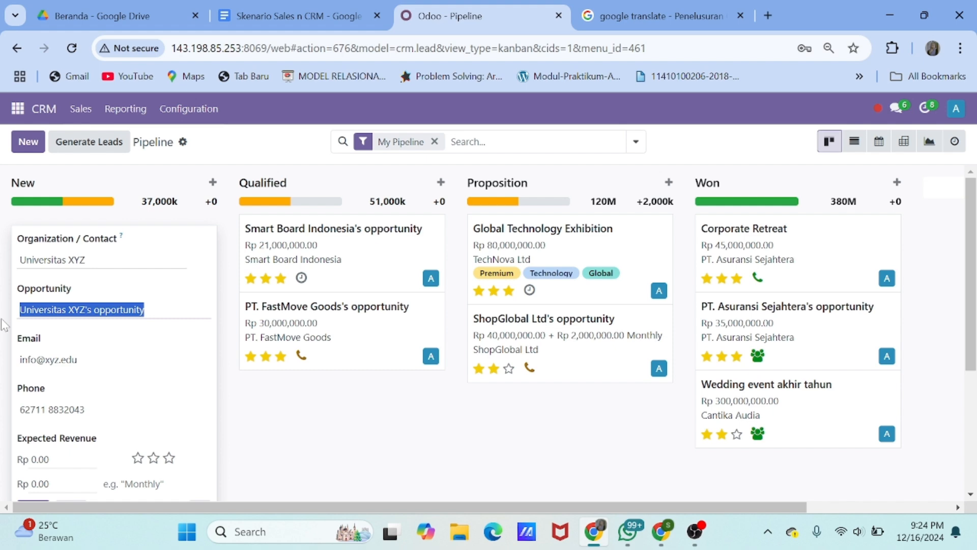
pyautogui.write('Academic Excelen Webinar')
pyautogui.write('l')
pyautogui.press('Right')
pyautogui.press('Right')
pyautogui.write('t')
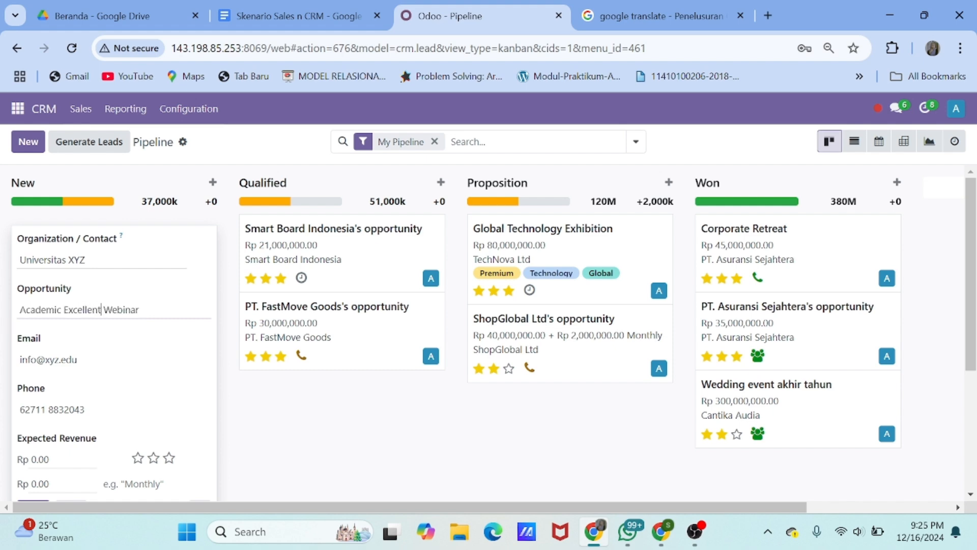
pyautogui.press('End')
# Set expected revenue to Rp 40,000,000, add it to New, and open its record
pyautogui.scroll(-2, 105, 399)
pyautogui.doubleClick(41, 380)
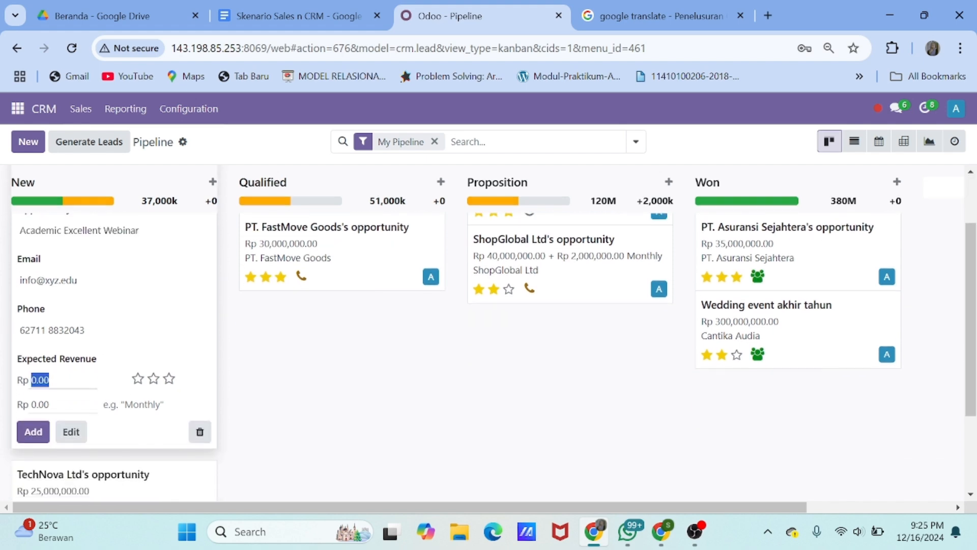
pyautogui.write('40,000,000')
pyautogui.click(31, 432)
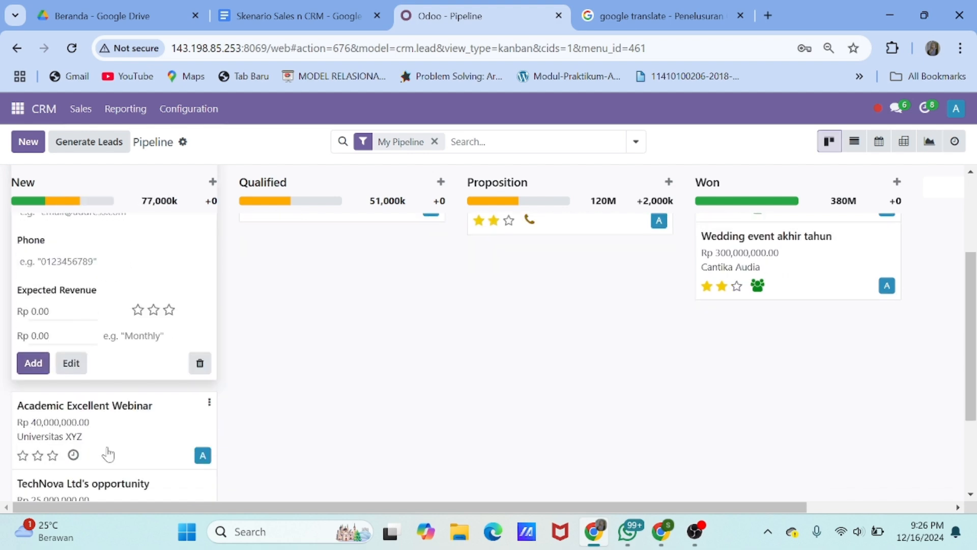
pyautogui.click(107, 453)
pyautogui.scroll(-2, 153, 301)
# Write an internal note on monthly online webinar sessions for three months starting January
pyautogui.click(82, 369)
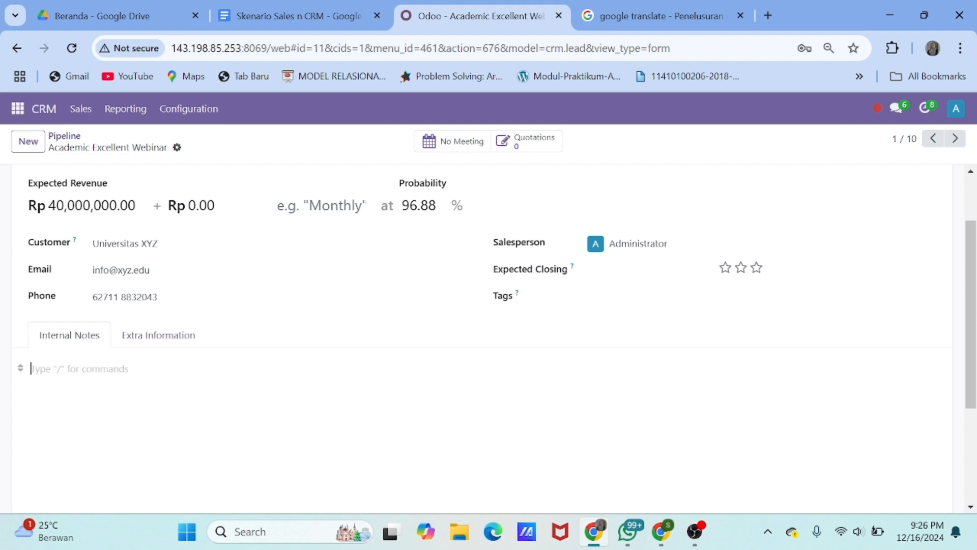
pyautogui.write('Webinar dengan ')
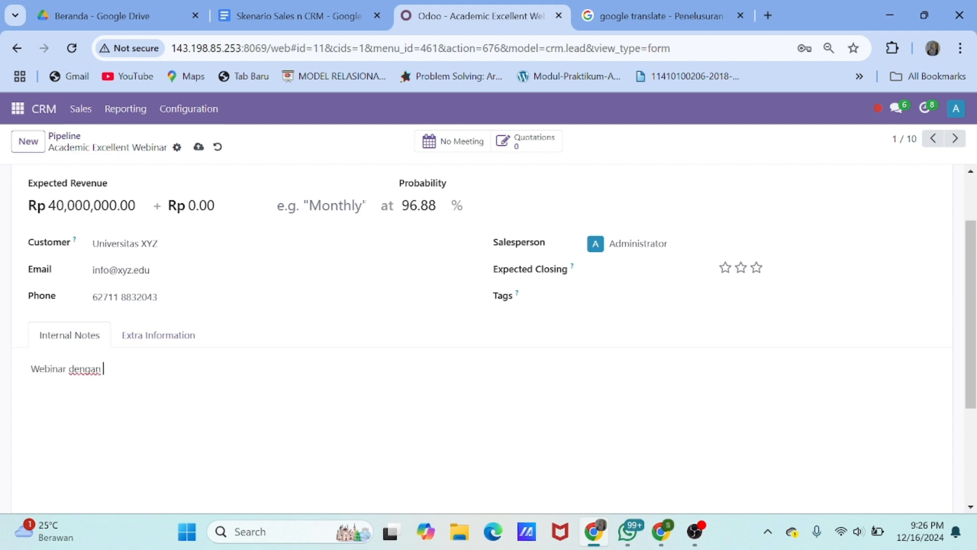
pyautogui.write('dilakuk')
pyautogui.doubleClick(84, 368)
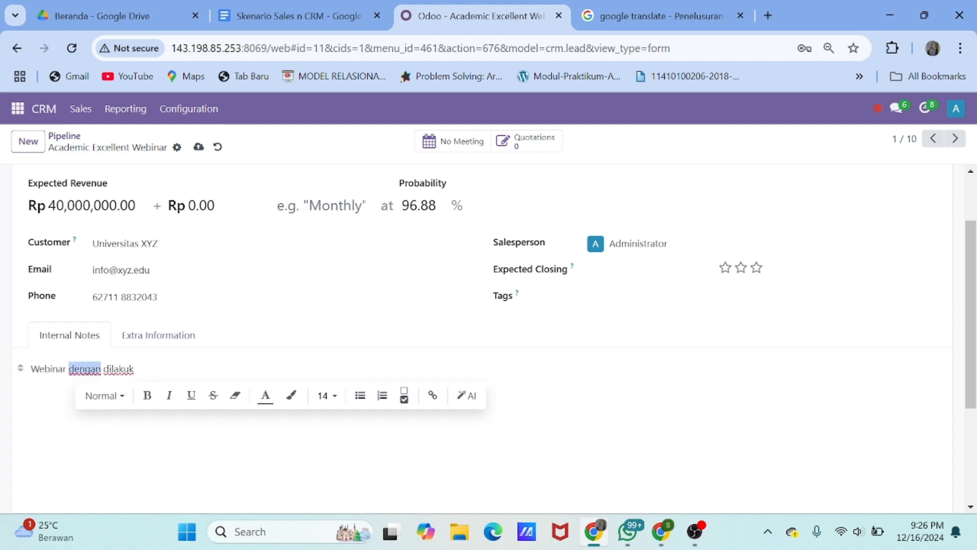
pyautogui.write('online')
pyautogui.doubleClick(113, 369)
pyautogui.write('de')
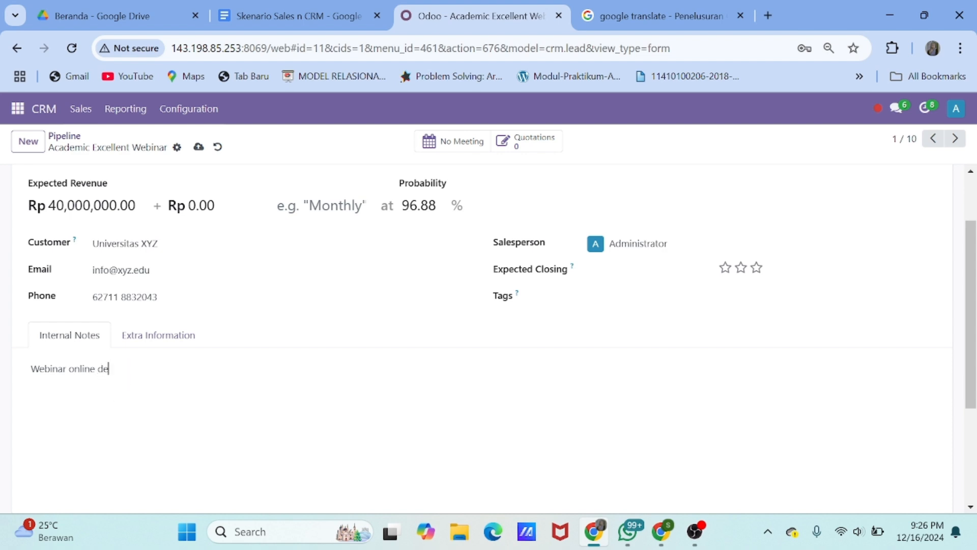
pyautogui.write('ngan kegiatan Ruti')
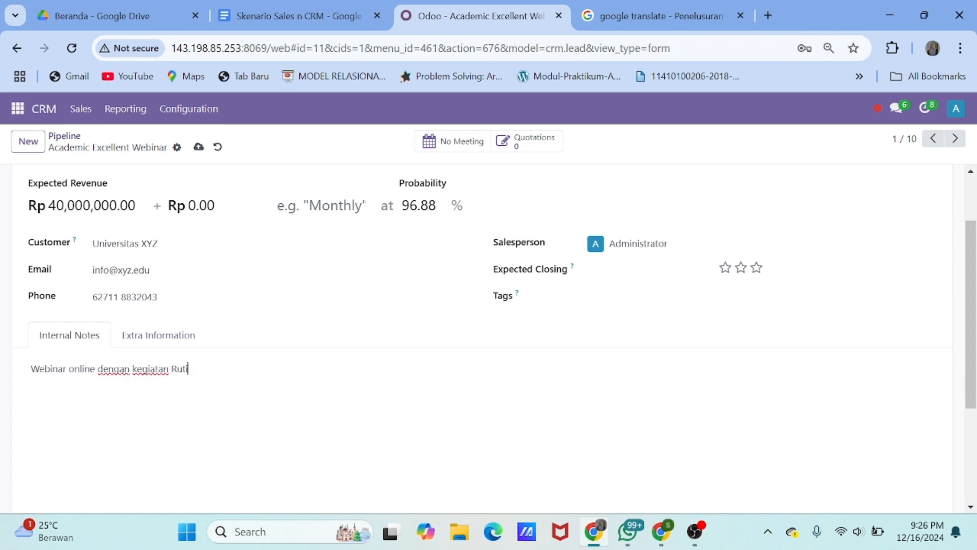
pyautogui.write('n sebulan sekali selama 3')
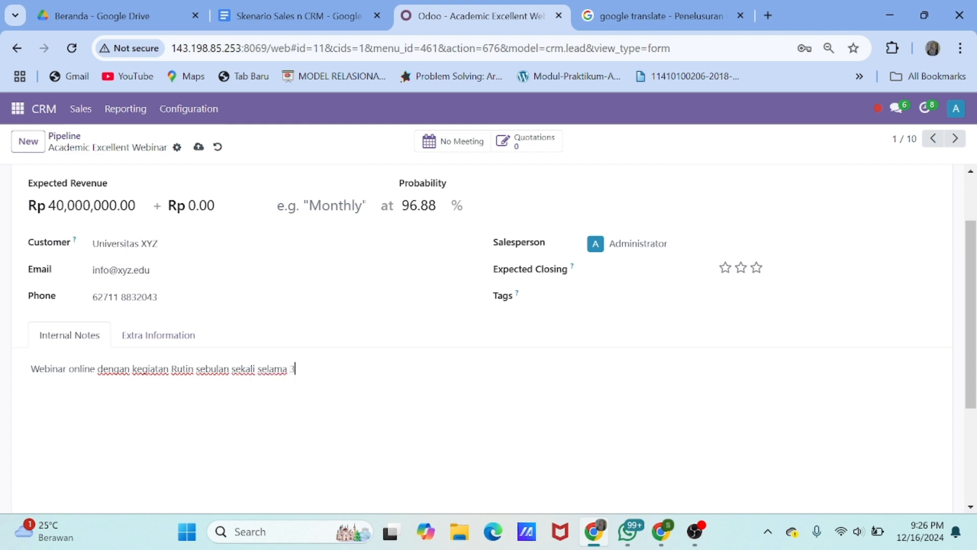
pyautogui.press('BackSpace')
pyautogui.write('tiga bulan')
pyautogui.press('Return')
pyautogui.write('Dimuali dari bulan Januarai')
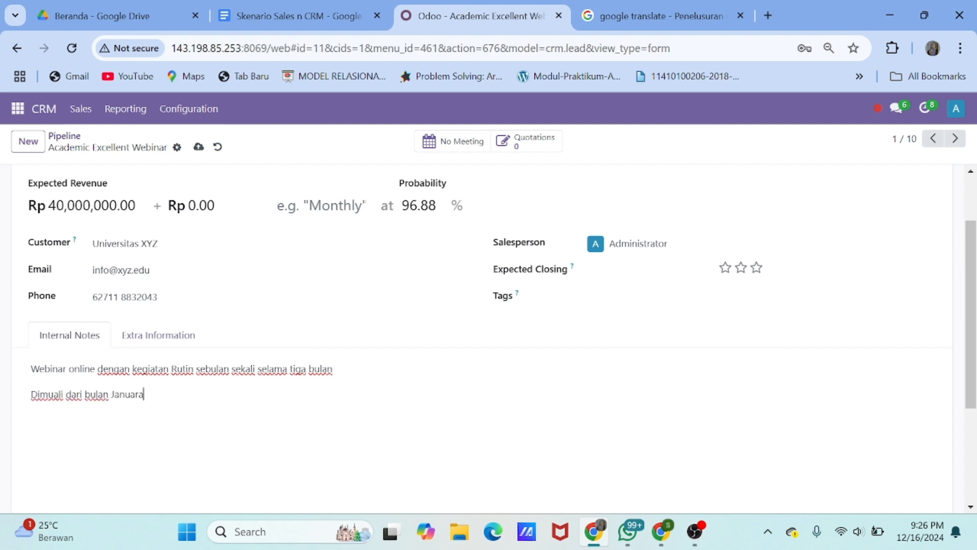
# Set the opportunity's priority to two stars and go back to the pipeline
pyautogui.click(741, 267)
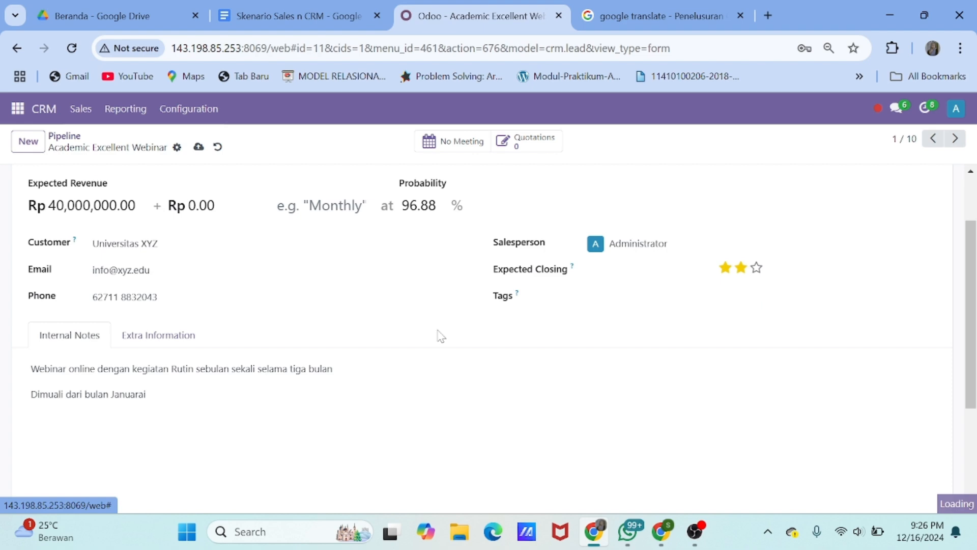
pyautogui.scroll(2, 151, 161)
pyautogui.scroll(-4, 151, 161)
pyautogui.scroll(4, 168, 156)
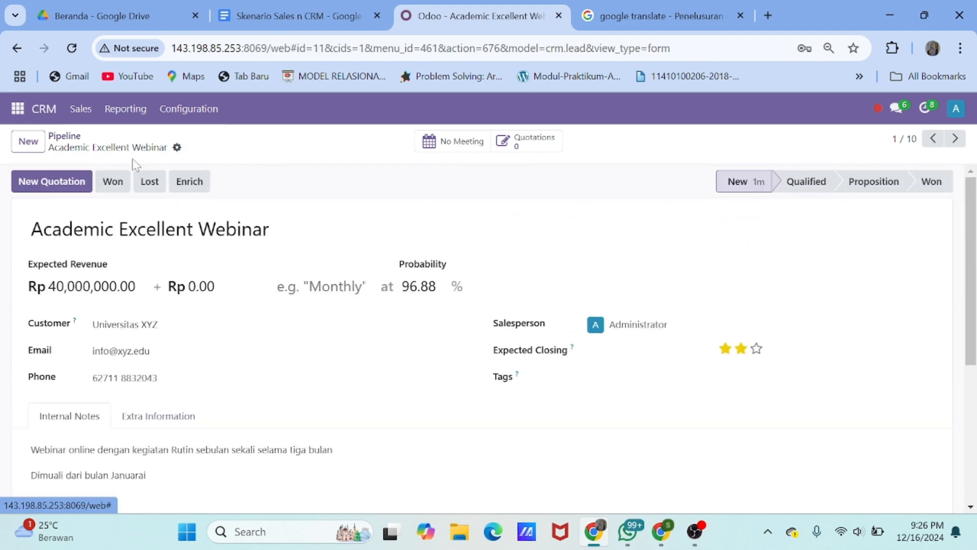
pyautogui.click(64, 141)
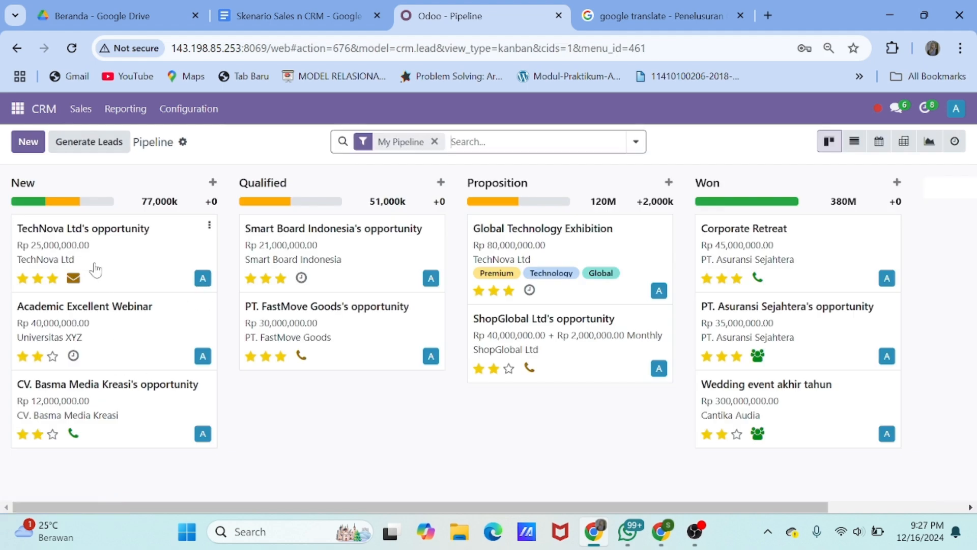
# Move Academic Excellent Webinar into Qualified and start a new Call activity on it
pyautogui.moveTo(102, 332); pyautogui.dragTo(345, 340)
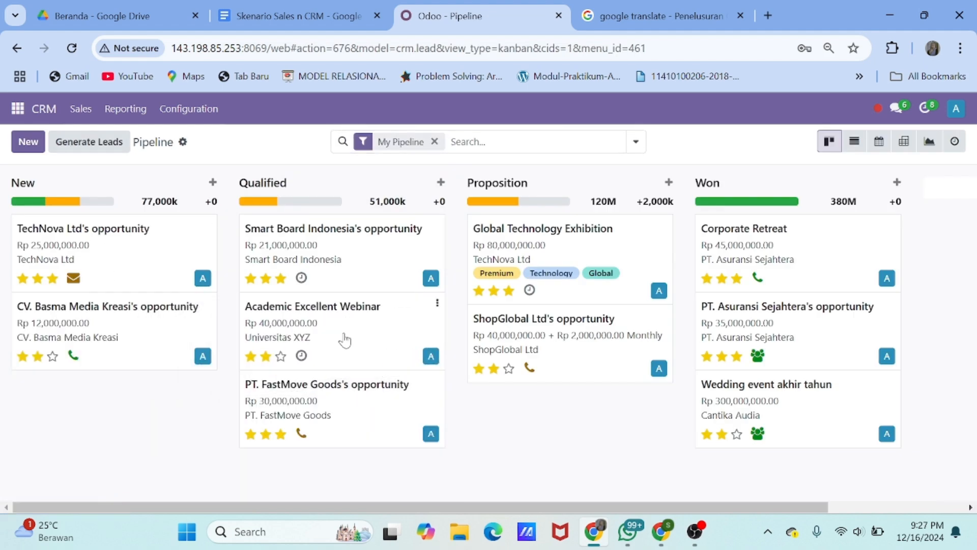
pyautogui.click(302, 356)
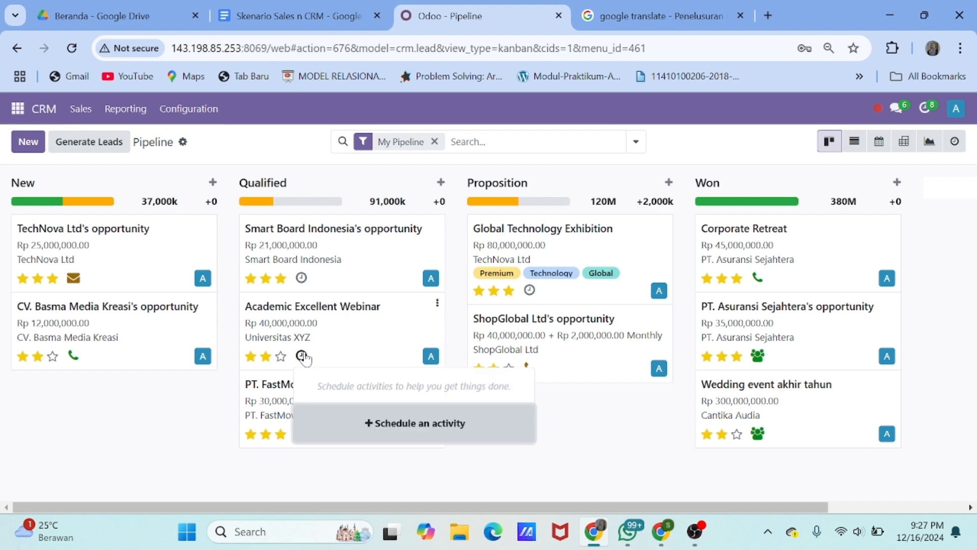
pyautogui.click(377, 435)
pyautogui.click(285, 222)
pyautogui.click(288, 264)
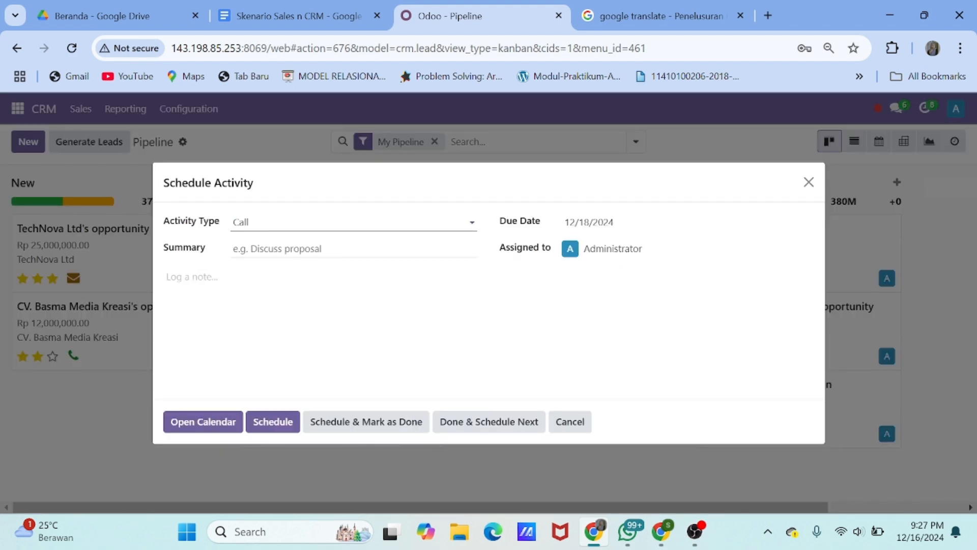
# Schedule the call with summary 'Discuss Acara' and a note on event concept, scheduling and proposal
pyautogui.click(285, 248)
pyautogui.write('Discuss ')
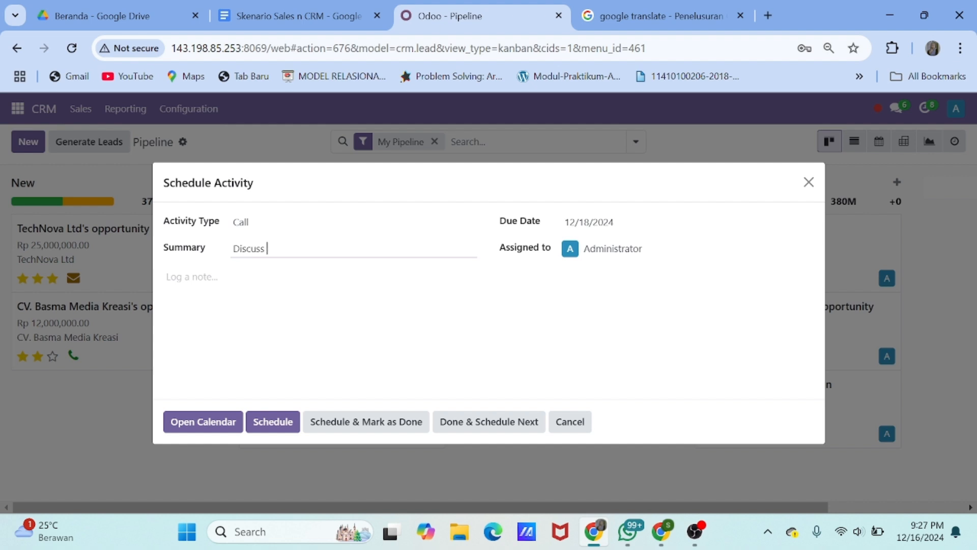
pyautogui.write('Cara')
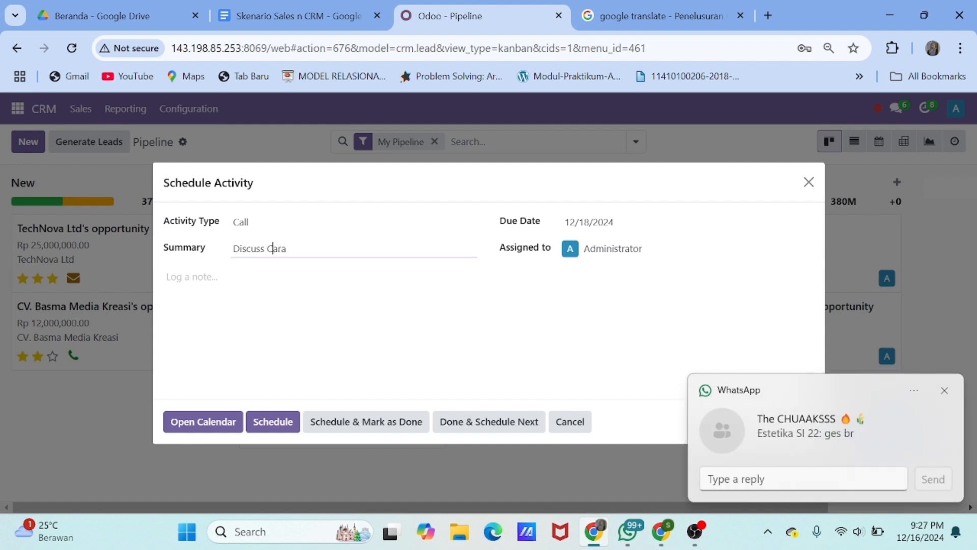
pyautogui.press('BackSpace')
pyautogui.write('Ac')
pyautogui.click(204, 276)
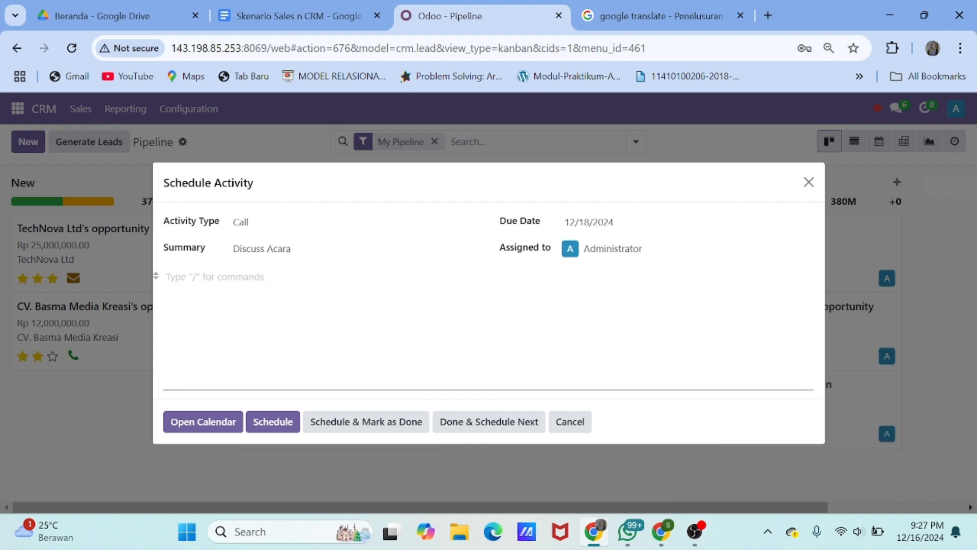
pyautogui.write('Membahas konsep')
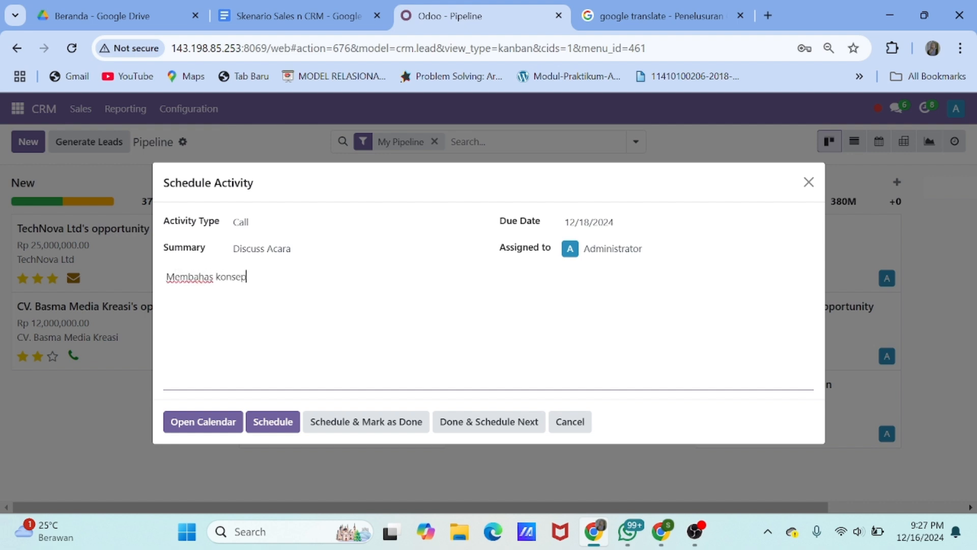
pyautogui.write(' acara dan penjadwalan')
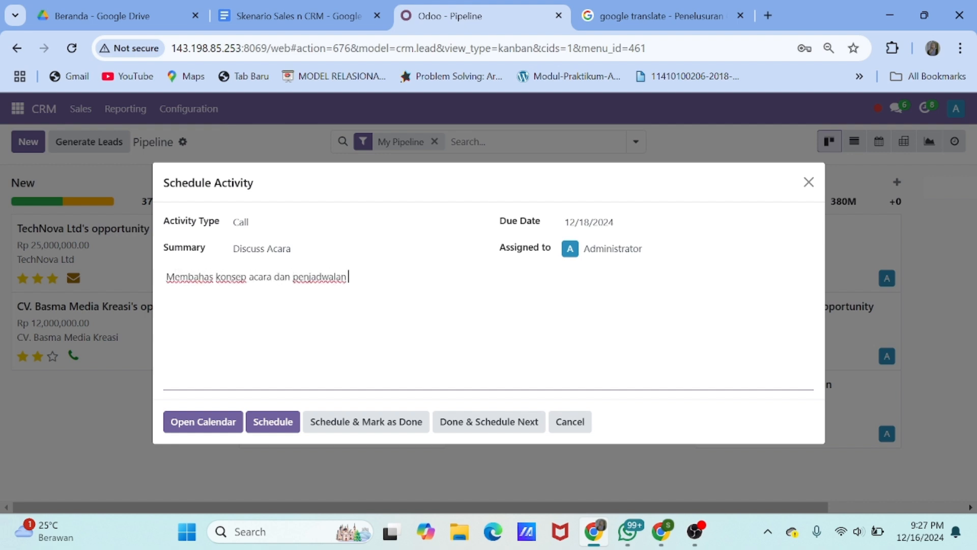
pyautogui.write(' serta fiksasi Propo')
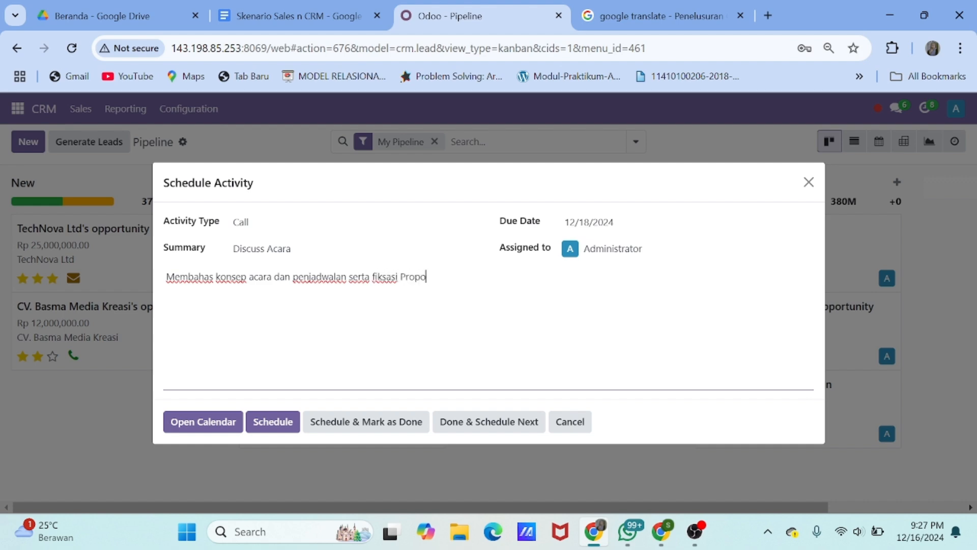
pyautogui.write('sal')
pyautogui.click(262, 423)
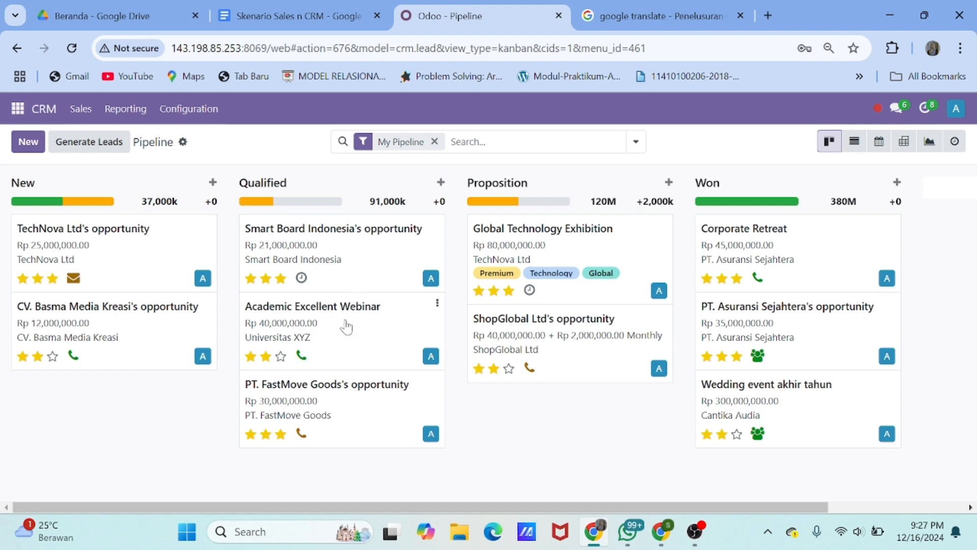
# Drop the card into Proposition, mark the opportunity Won at 100%, and start a new quotation
pyautogui.moveTo(344, 337); pyautogui.dragTo(572, 264)
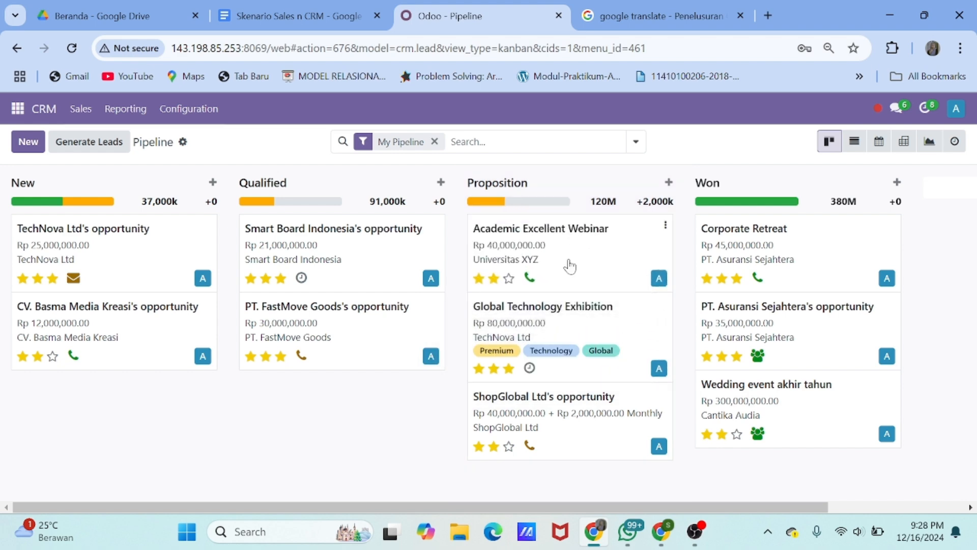
pyautogui.click(582, 253)
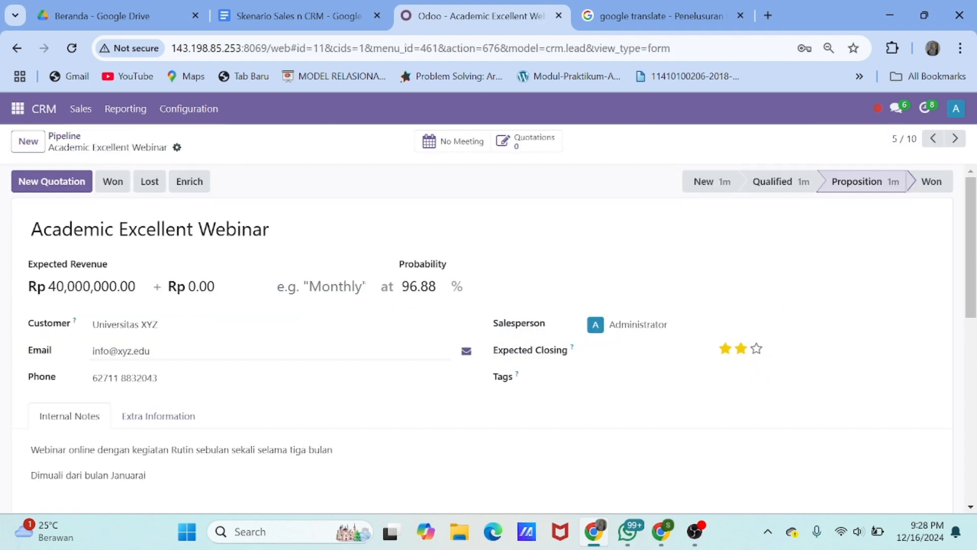
pyautogui.scroll(-1, 292, 356)
pyautogui.scroll(1, 292, 355)
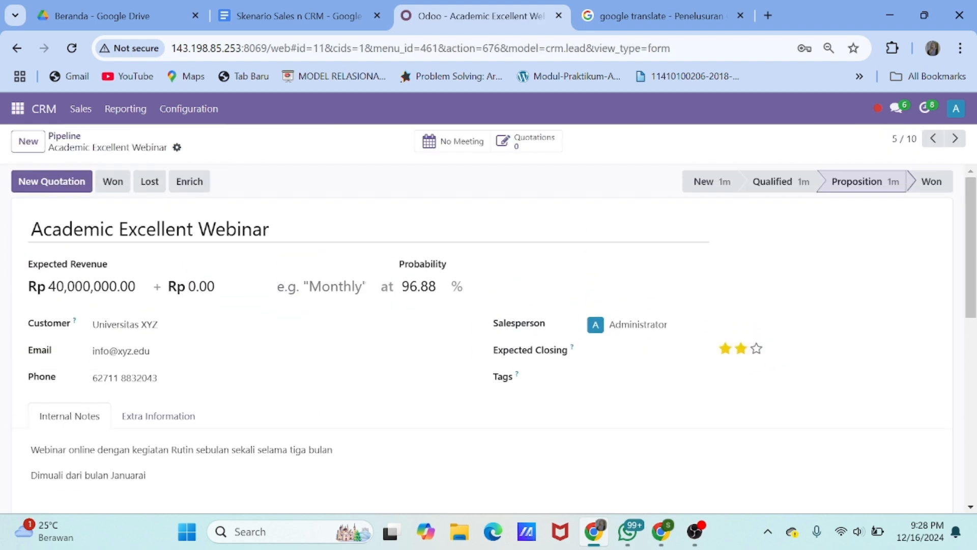
pyautogui.click(113, 183)
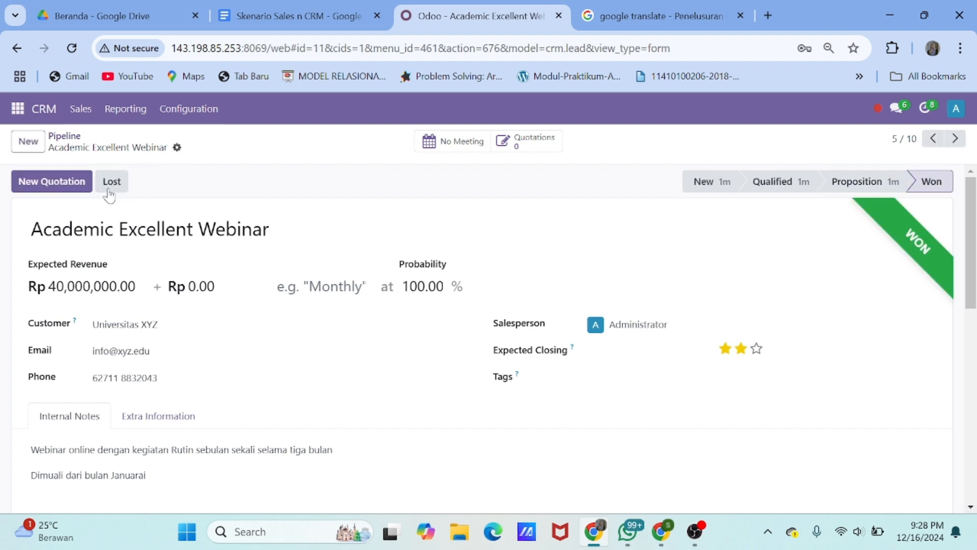
pyautogui.click(74, 182)
pyautogui.scroll(-3, 368, 345)
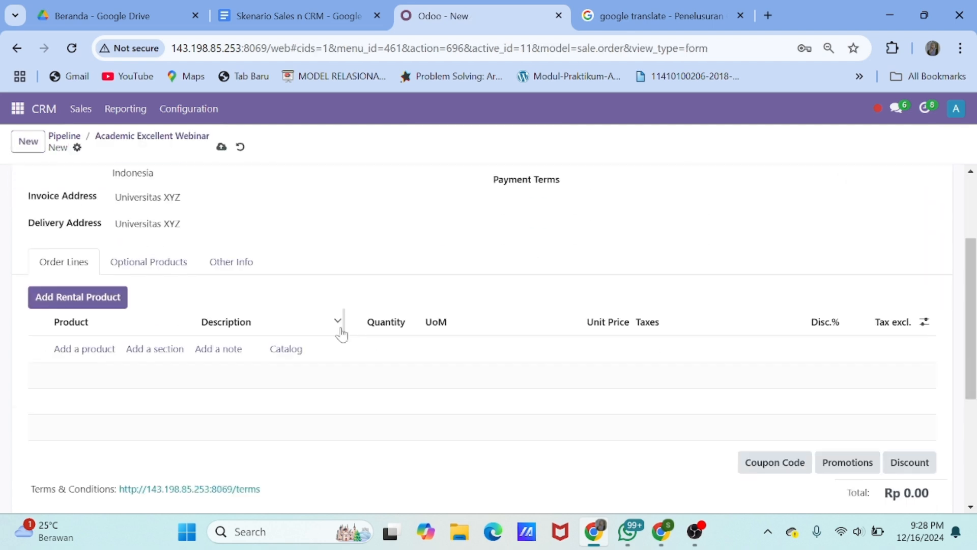
# Add Webinar Basic and the Zoom Premium rental product as order lines
pyautogui.click(94, 349)
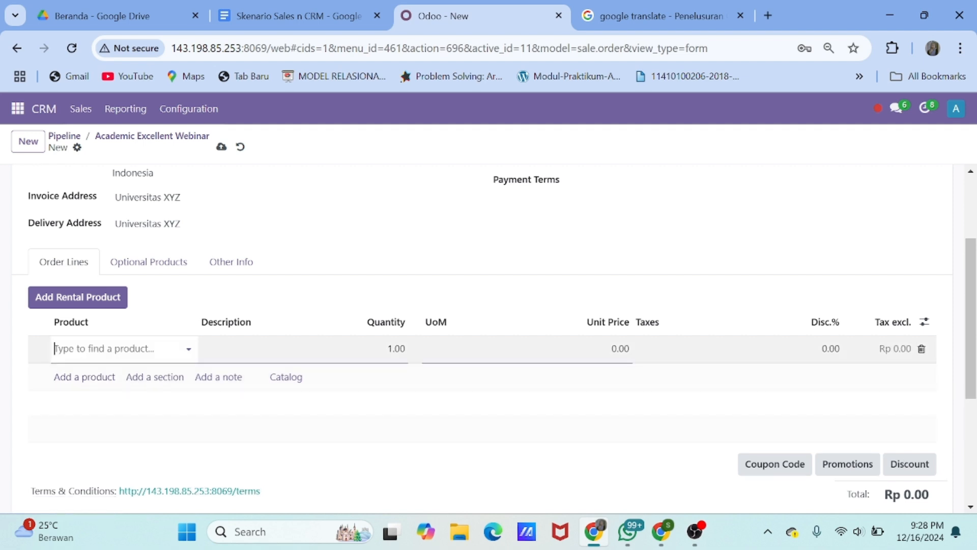
pyautogui.write('we')
pyautogui.click(148, 186)
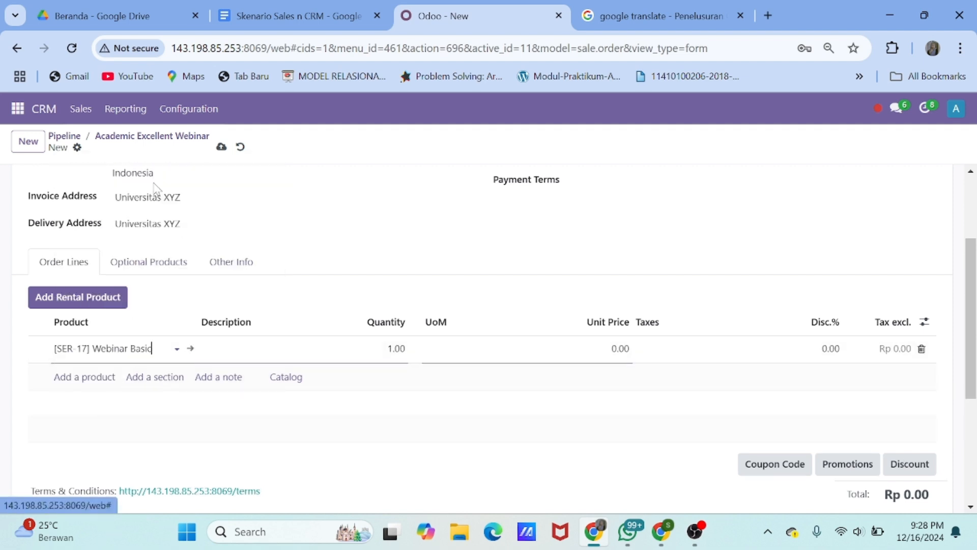
pyautogui.click(114, 299)
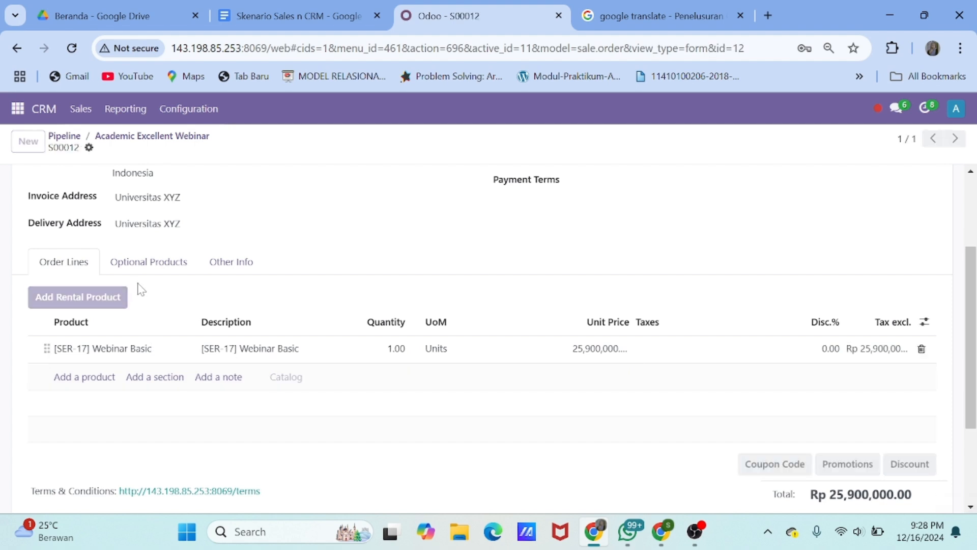
pyautogui.write('zo')
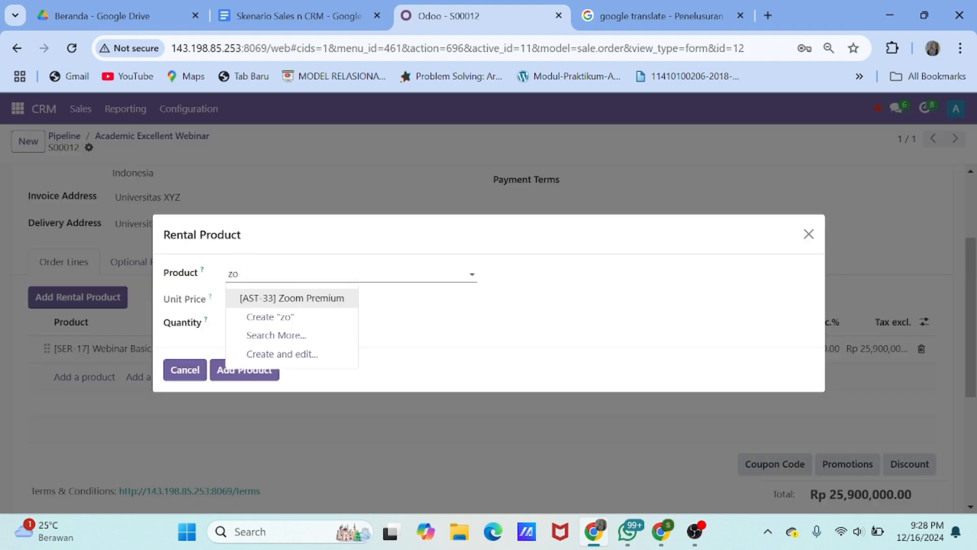
pyautogui.click(295, 298)
pyautogui.click(222, 370)
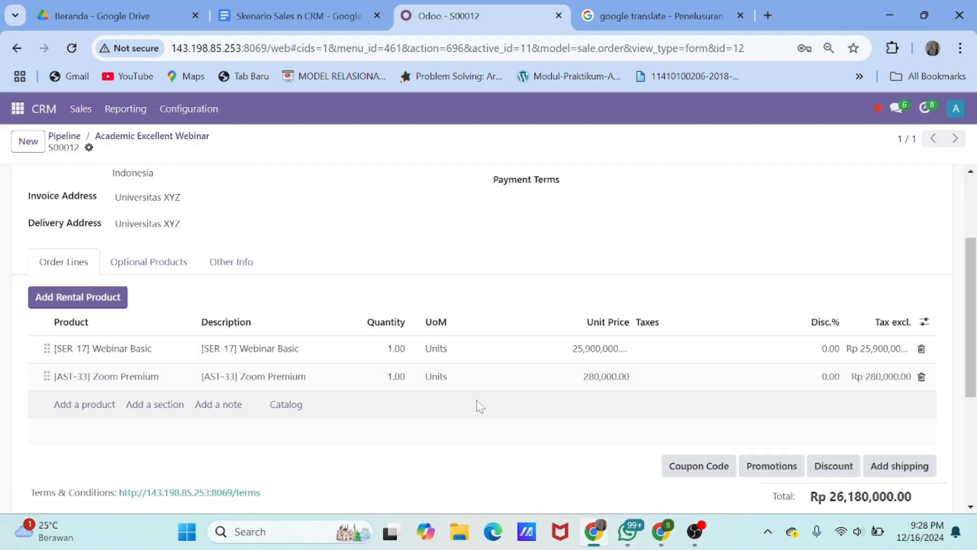
# Set Zoom Premium's unit price to 0 and both lines' quantities to 3
pyautogui.click(611, 377)
pyautogui.write('0')
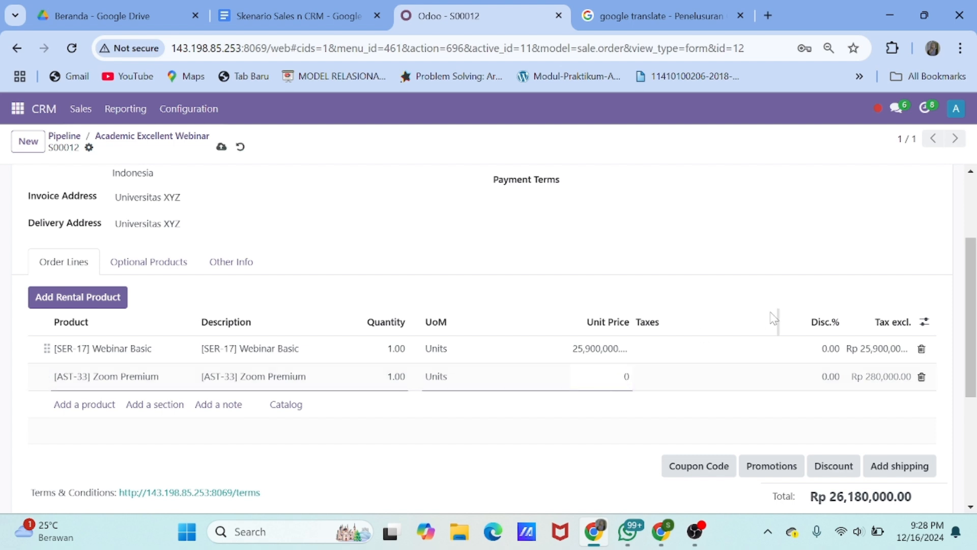
pyautogui.click(397, 351)
pyautogui.write('3')
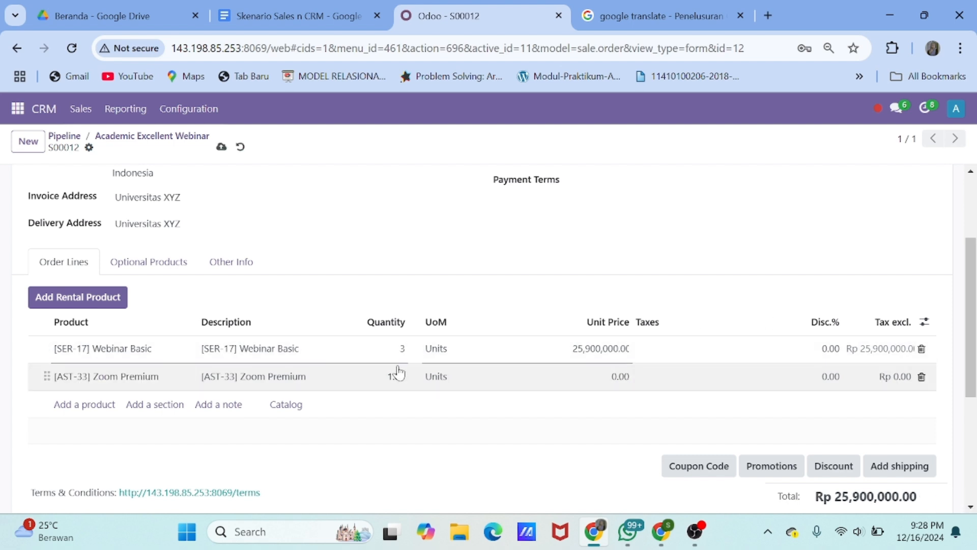
pyautogui.click(402, 377)
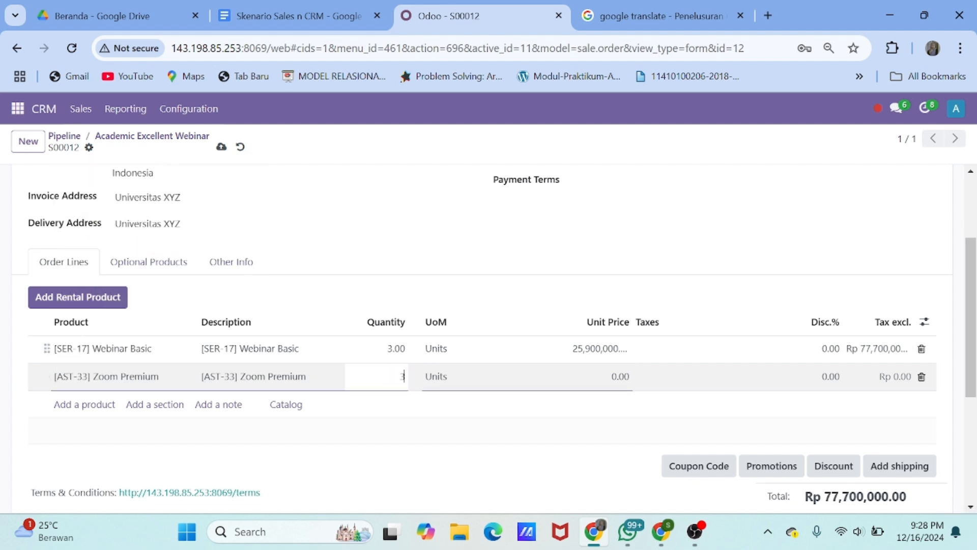
pyautogui.write('3')
# Add a note line saying the event runs over three months, January–March
pyautogui.click(219, 405)
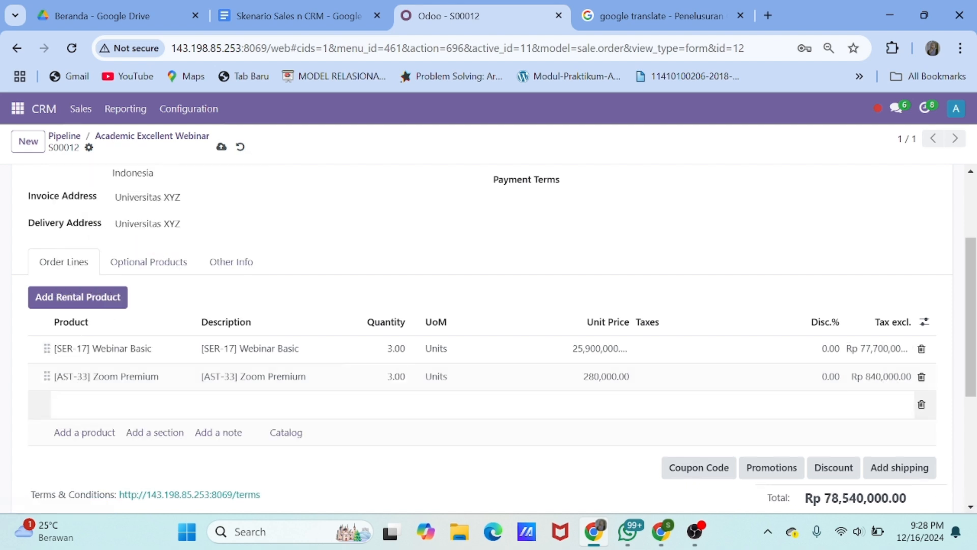
pyautogui.write('Acara dilakukan selama')
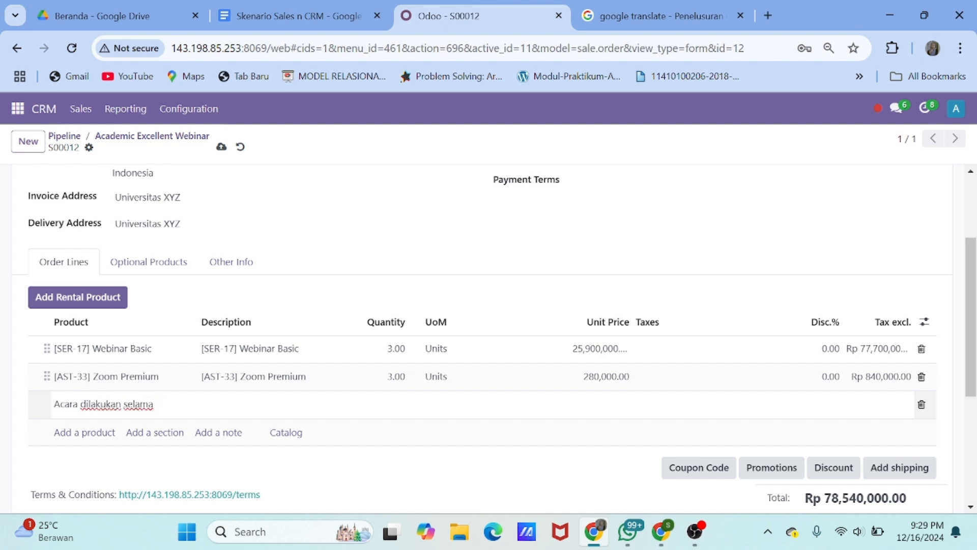
pyautogui.press('BackSpace')
pyautogui.press('BackSpace')
pyautogui.press('BackSpace')
pyautogui.press('BackSpace')
pyautogui.write('banyak tiga kali')
pyautogui.press('BackSpace')
pyautogui.press('BackSpace')
pyautogui.press('BackSpace')
pyautogui.press('BackSpace')
pyautogui.press('BackSpace')
pyautogui.press('BackSpace')
pyautogui.press('BackSpace')
pyautogui.press('BackSpace')
pyautogui.press('BackSpace')
pyautogui.press('BackSpace')
pyautogui.press('BackSpace')
pyautogui.press('BackSpace')
pyautogui.press('BackSpace')
pyautogui.press('BackSpace')
pyautogui.press('BackSpace')
pyautogui.press('BackSpace')
pyautogui.press('BackSpace')
pyautogui.press('BackSpace')
pyautogui.press('BackSpace')
pyautogui.write('satu buoa')
pyautogui.press('BackSpace')
pyautogui.press('BackSpace')
pyautogui.write('lan sekai')
pyautogui.press('BackSpace')
pyautogui.press('BackSpace')
pyautogui.write('ali sela')
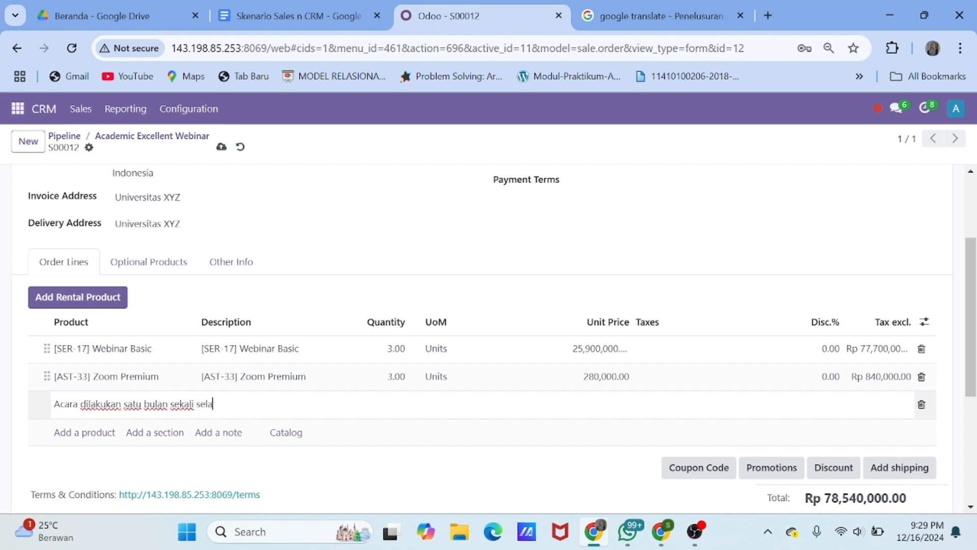
pyautogui.write('ma tiga bulan da')
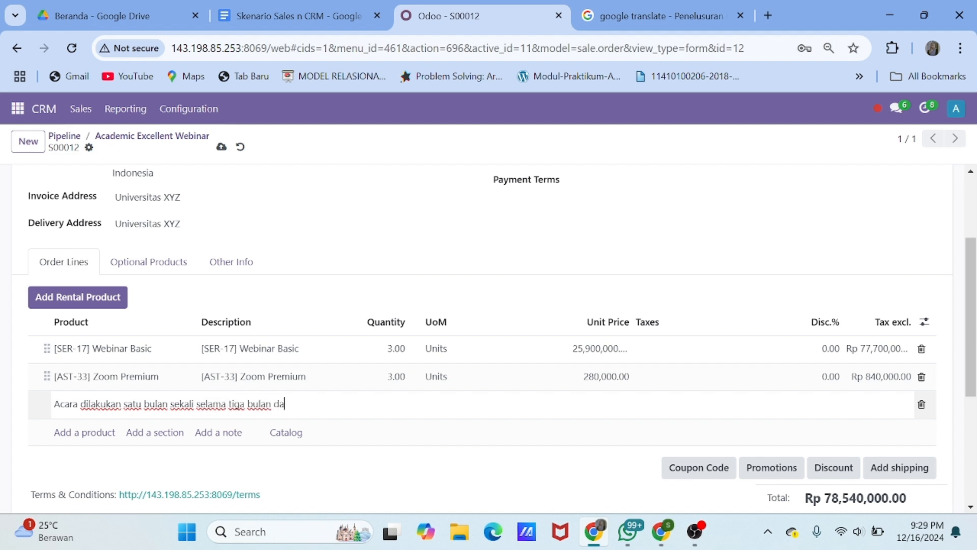
pyautogui.write('ri Januari-Maret')
pyautogui.press('Return')
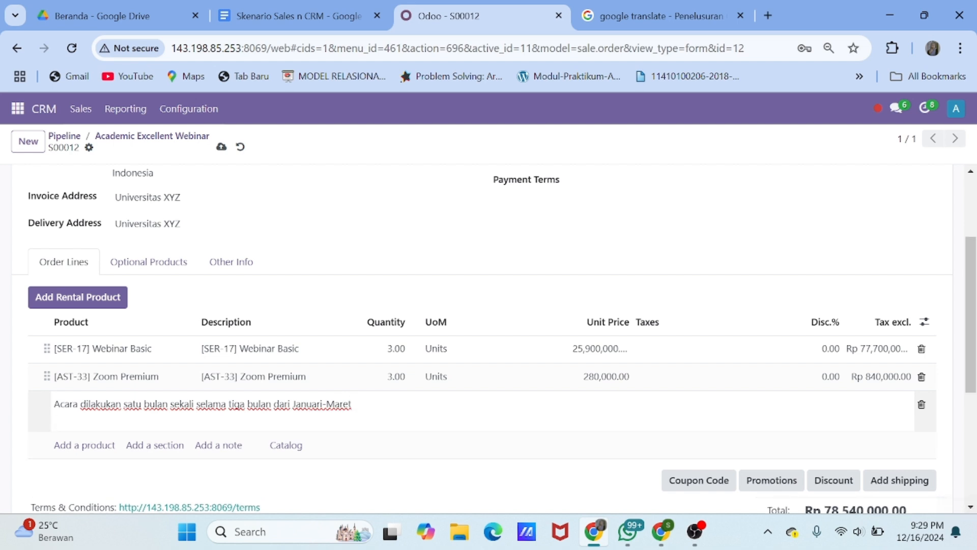
# Re-enter the Zoom Premium unit price as 0.00 and finish editing the order lines
pyautogui.scroll(-1, 728, 441)
pyautogui.click(616, 309)
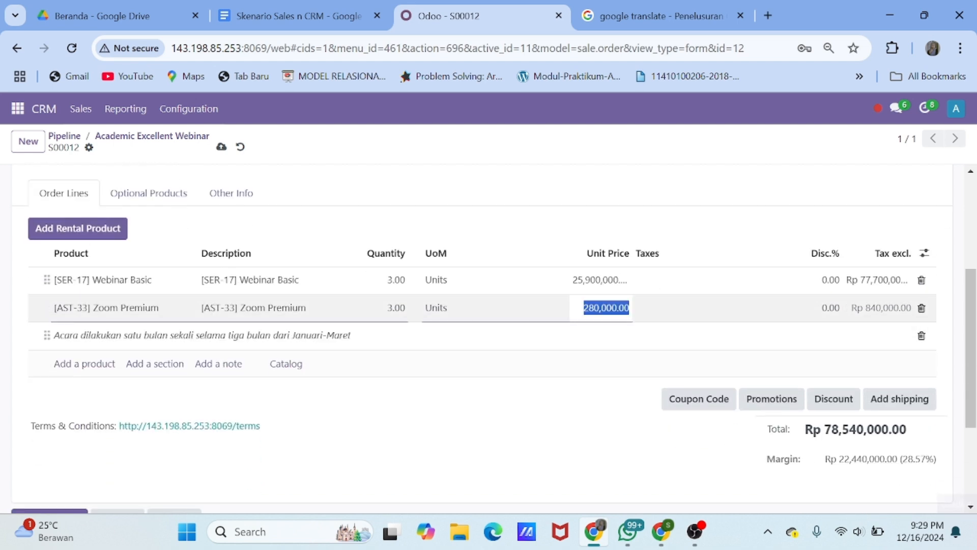
pyautogui.write('0')
pyautogui.press('Return')
pyautogui.scroll(-1, 615, 338)
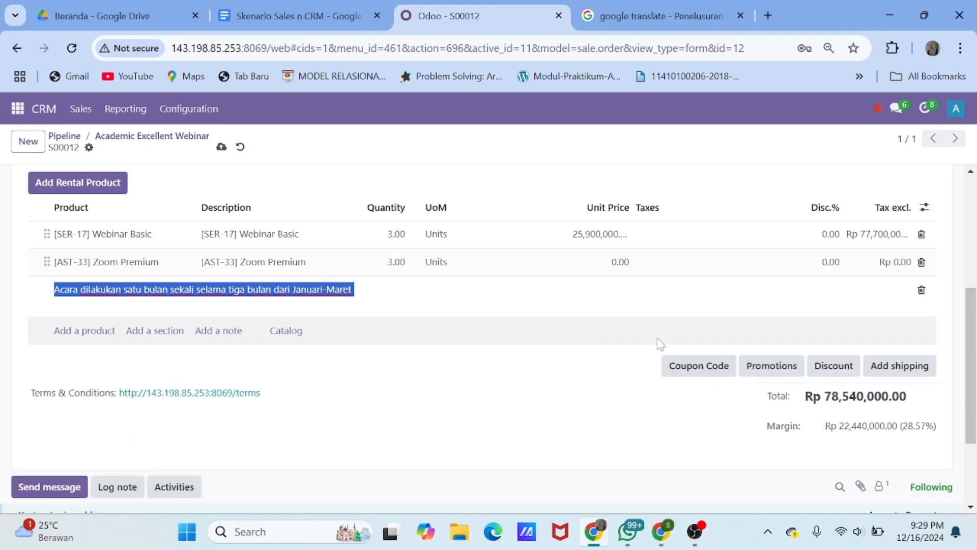
pyautogui.click(646, 401)
pyautogui.moveTo(656, 459); pyautogui.dragTo(703, 408)
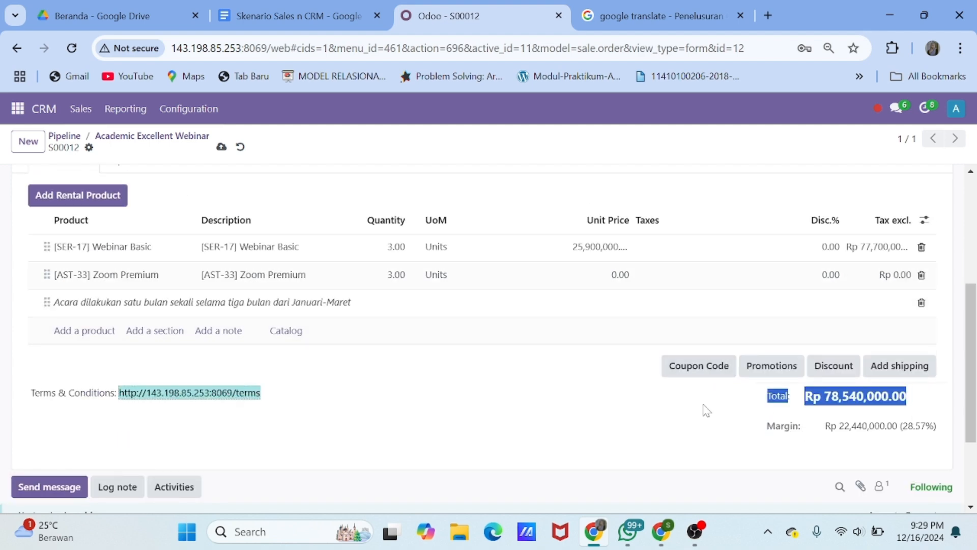
pyautogui.scroll(10, 702, 408)
# Send quotation S00012 to the customer by email
pyautogui.click(61, 185)
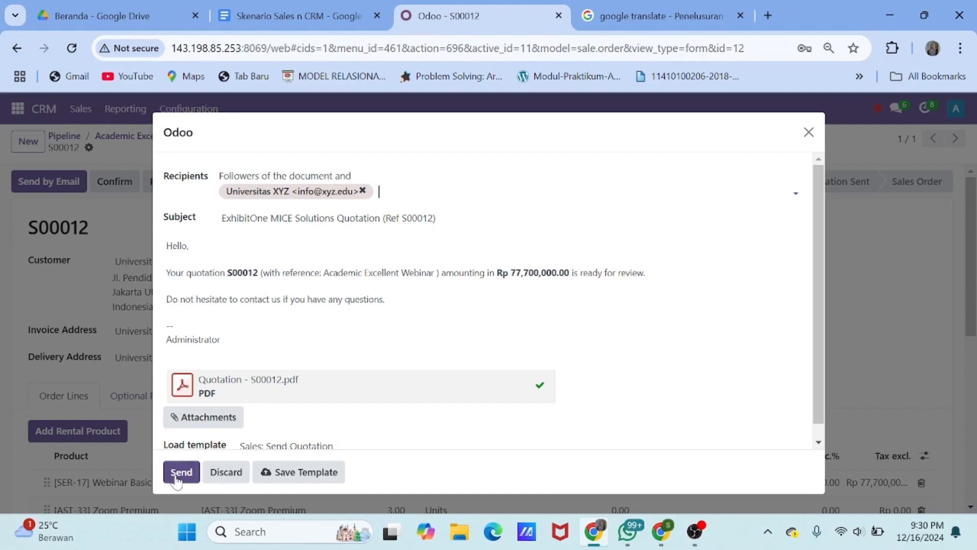
pyautogui.click(181, 472)
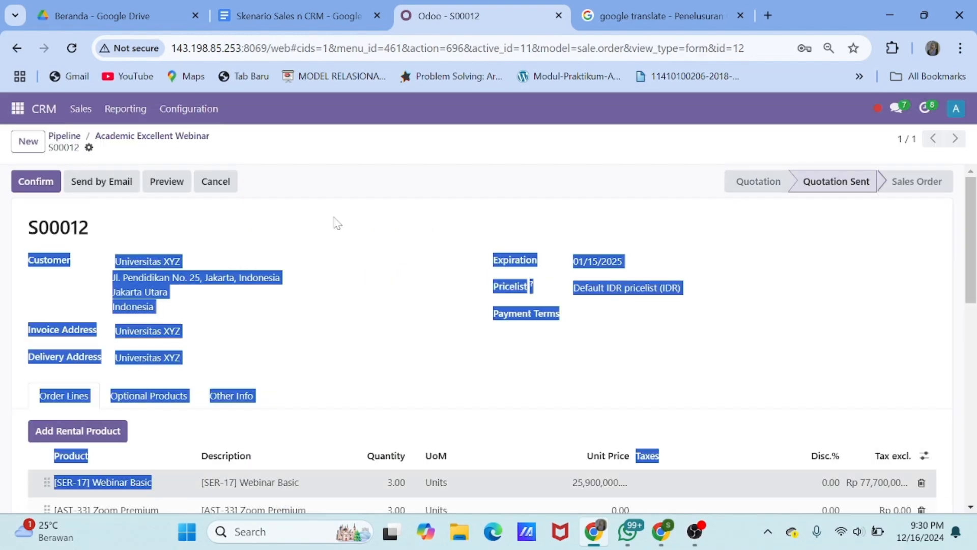
pyautogui.click(380, 259)
# Leave quotation S00012 via the Pipeline breadcrumb and open the Sales app's quotations list
pyautogui.press('Escape')
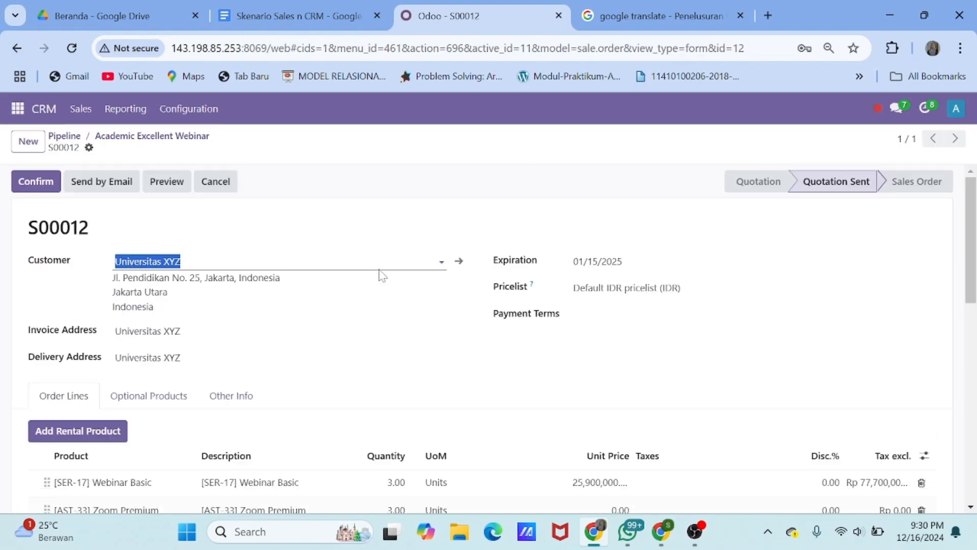
pyautogui.click(64, 135)
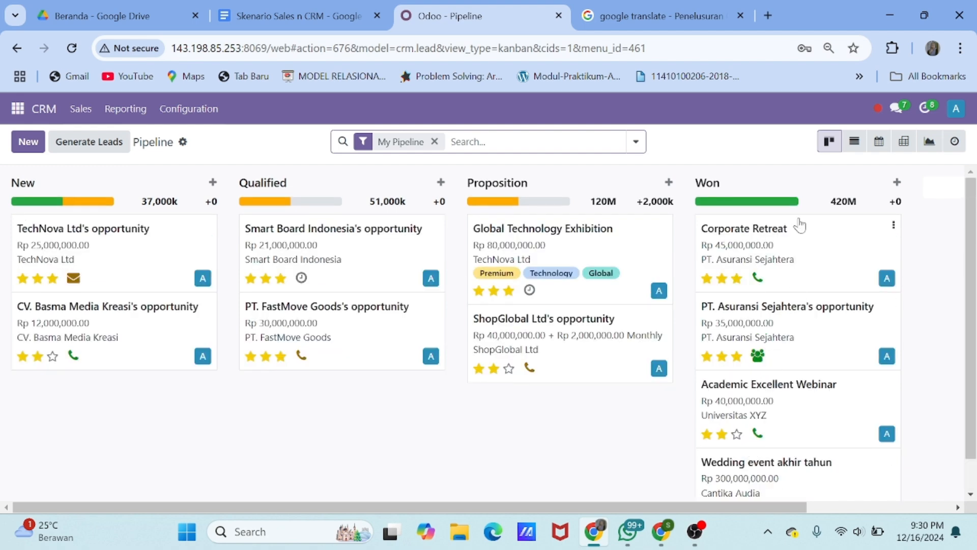
pyautogui.scroll(-1, 781, 396)
pyautogui.scroll(1, 810, 374)
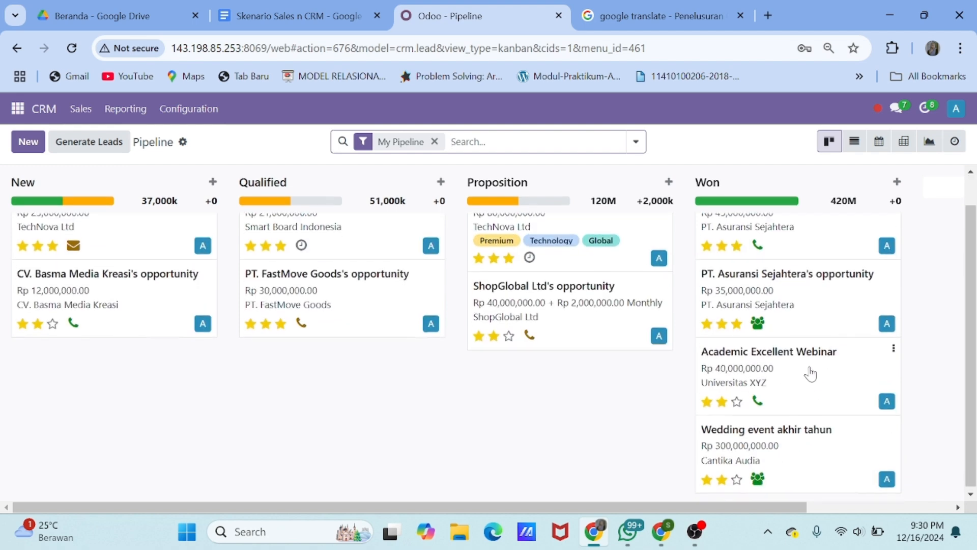
pyautogui.scroll(-1, 614, 430)
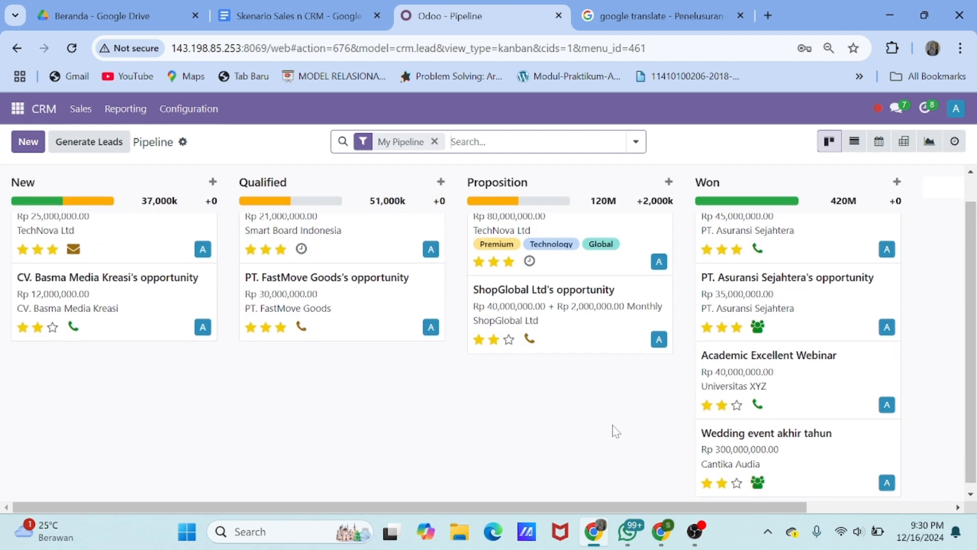
pyautogui.click(19, 115)
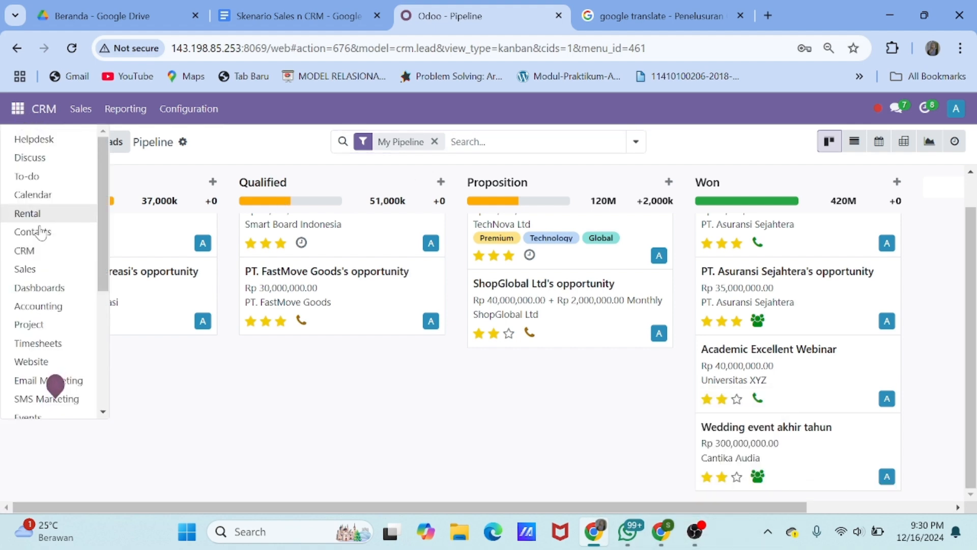
pyautogui.click(48, 271)
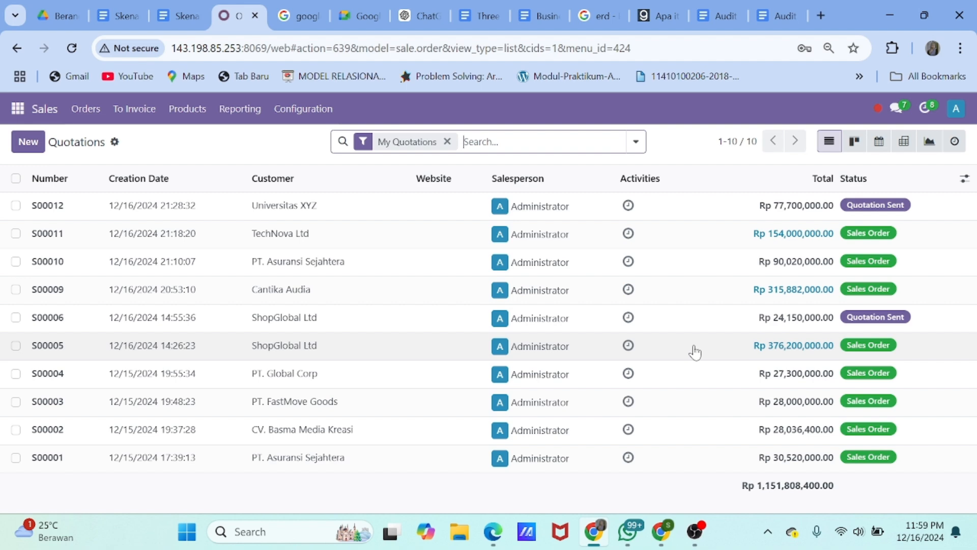
# In the CRM pipeline, start a new opportunity named 'Training Karyawan' for CV. Basma Media Kreasi
pyautogui.click(18, 109)
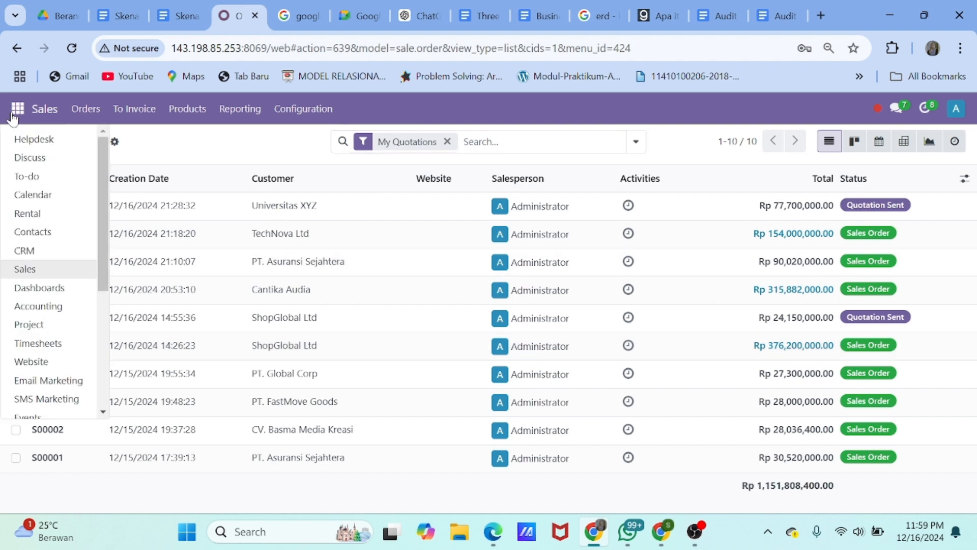
pyautogui.click(36, 250)
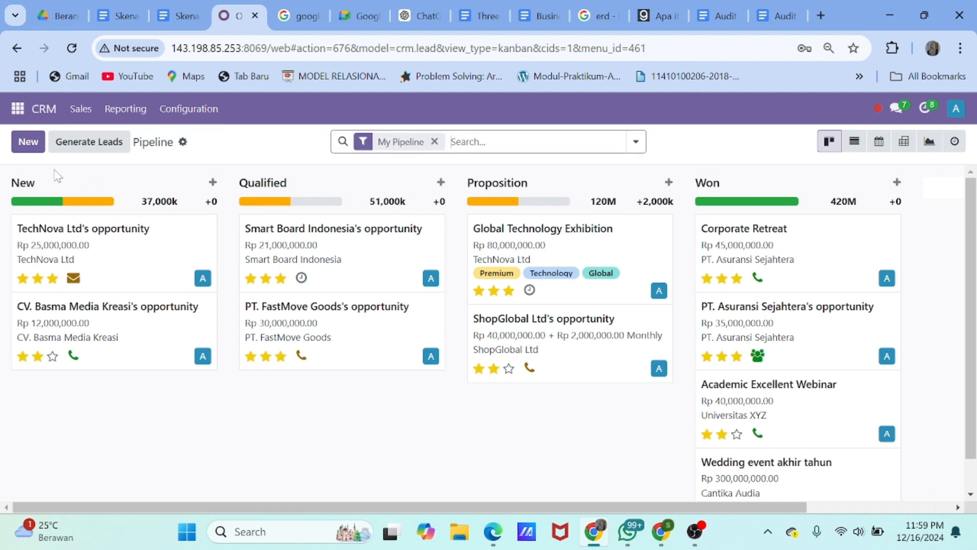
pyautogui.click(28, 141)
pyautogui.click(66, 259)
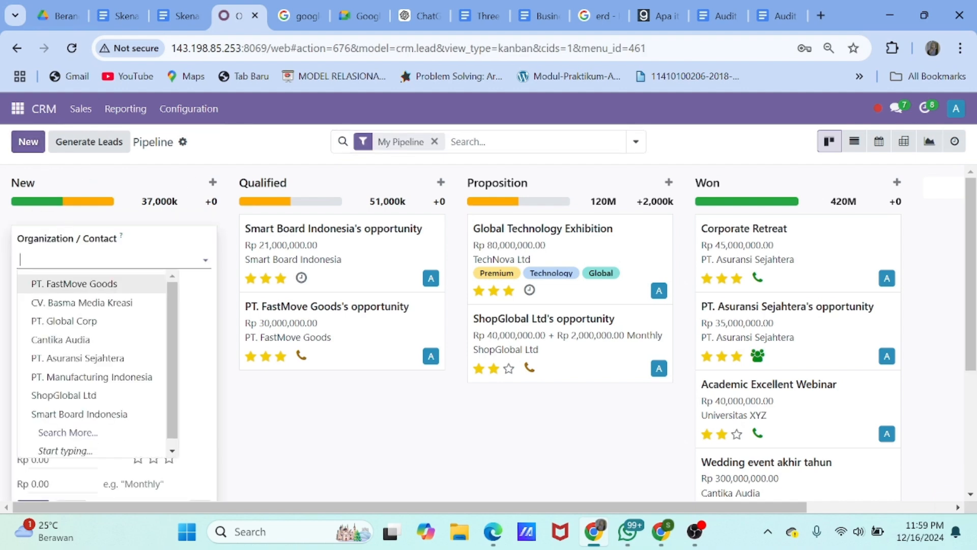
pyautogui.click(80, 304)
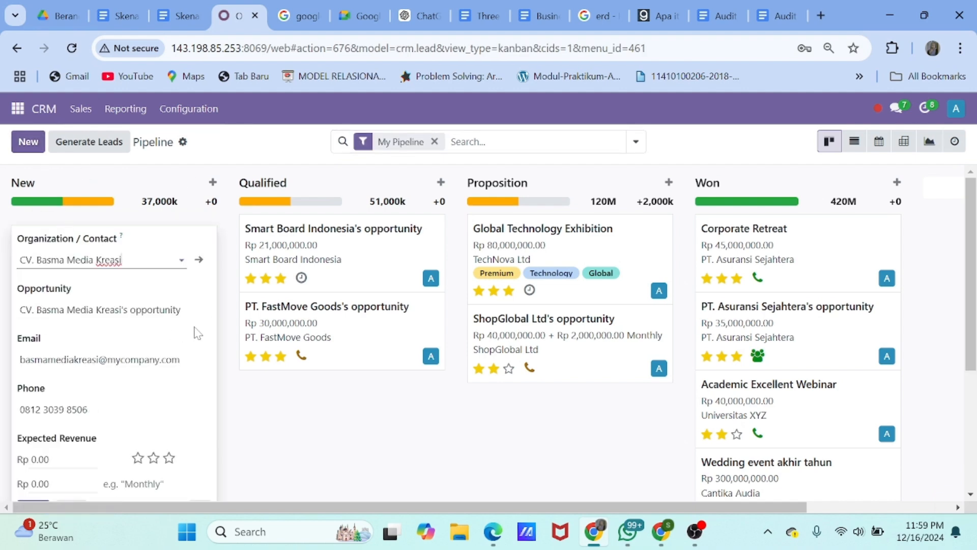
pyautogui.moveTo(181, 310); pyautogui.dragTo(4, 318)
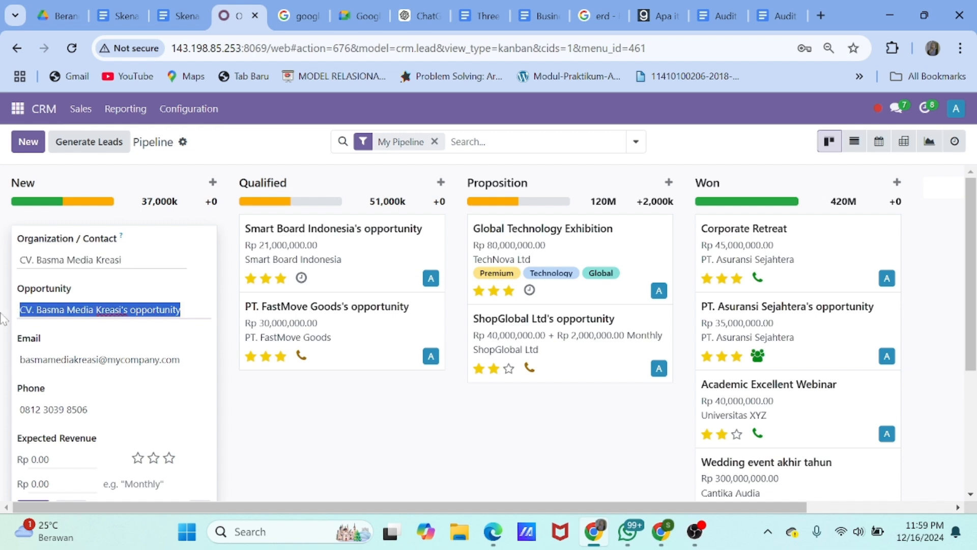
pyautogui.write('Training K')
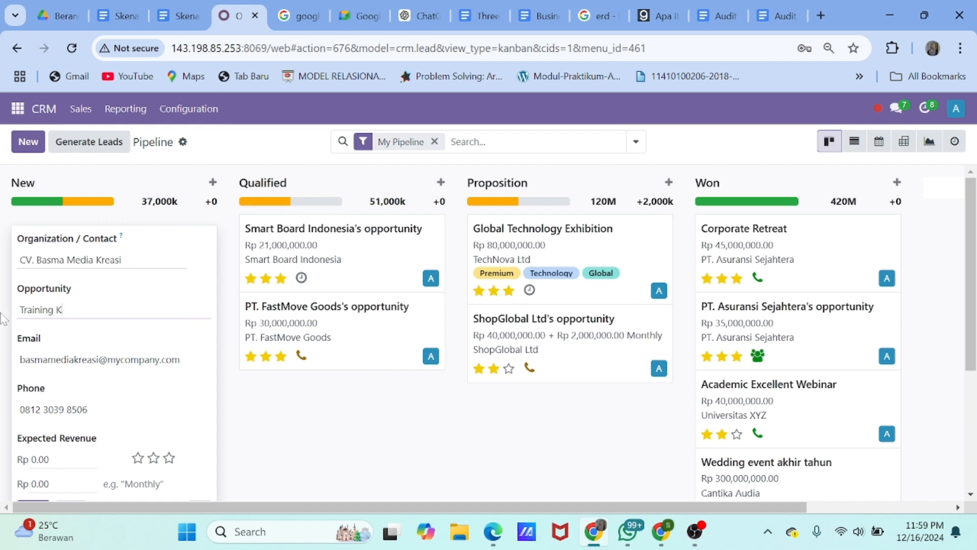
pyautogui.write('aryawan')
# Give it an expected revenue of 45000000, add it to New, and open its record
pyautogui.scroll(-2, 6, 326)
pyautogui.click(47, 374)
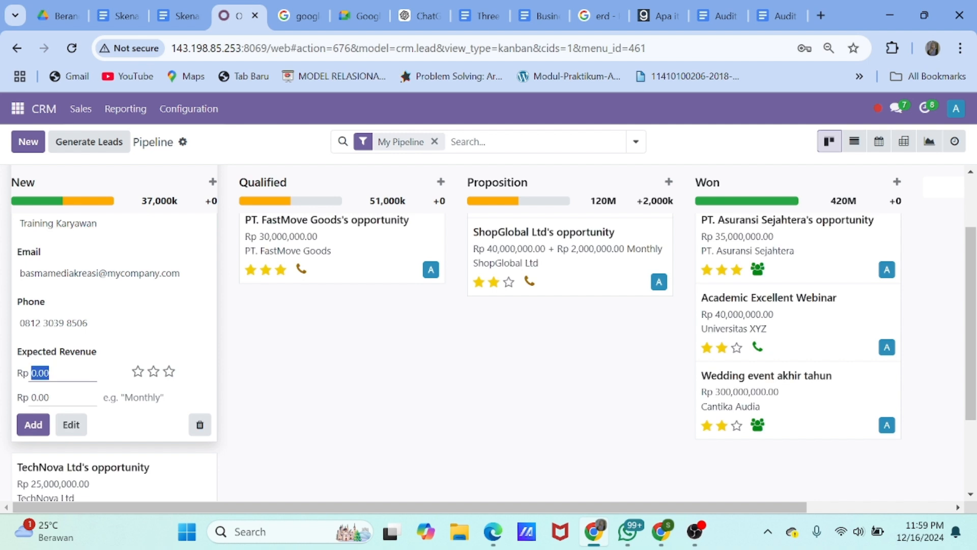
pyautogui.write('45000000')
pyautogui.click(33, 425)
pyautogui.scroll(-2, 144, 378)
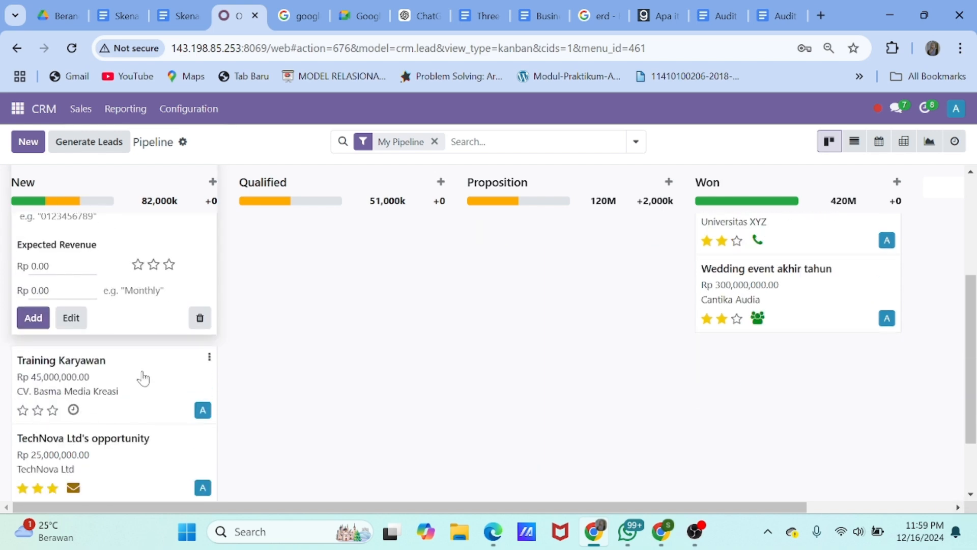
pyautogui.click(144, 379)
pyautogui.scroll(-3, 200, 338)
pyautogui.click(201, 363)
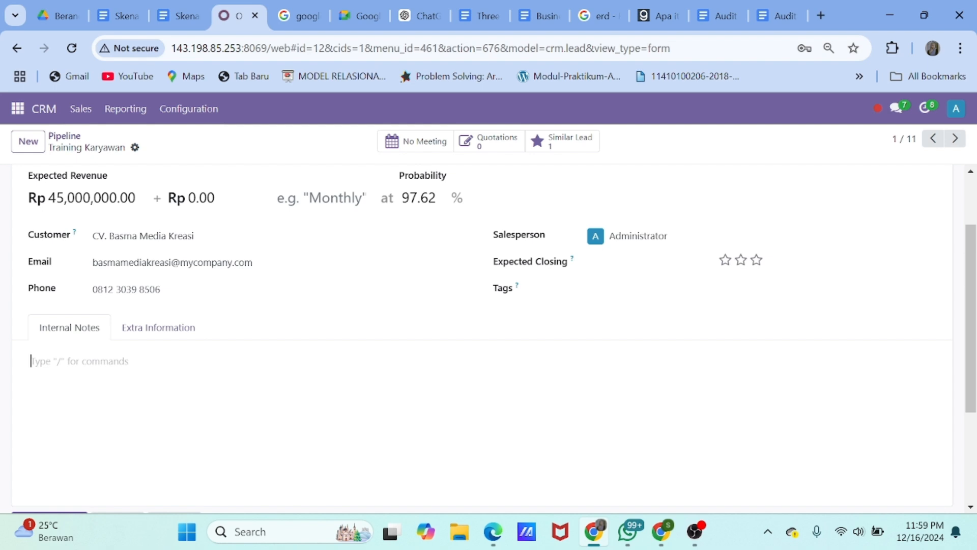
# Write note lines 'Training Karyawan dengan jumlah 50 peserta' and 'Anggaran kegiatan Rp45.000.000'
pyautogui.write('Training Kay')
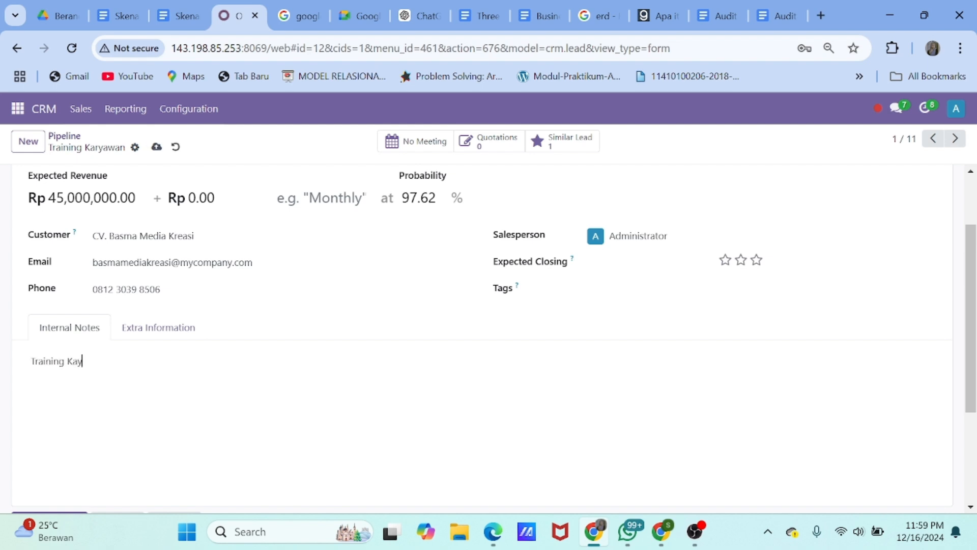
pyautogui.press('BackSpace')
pyautogui.write('ryawan')
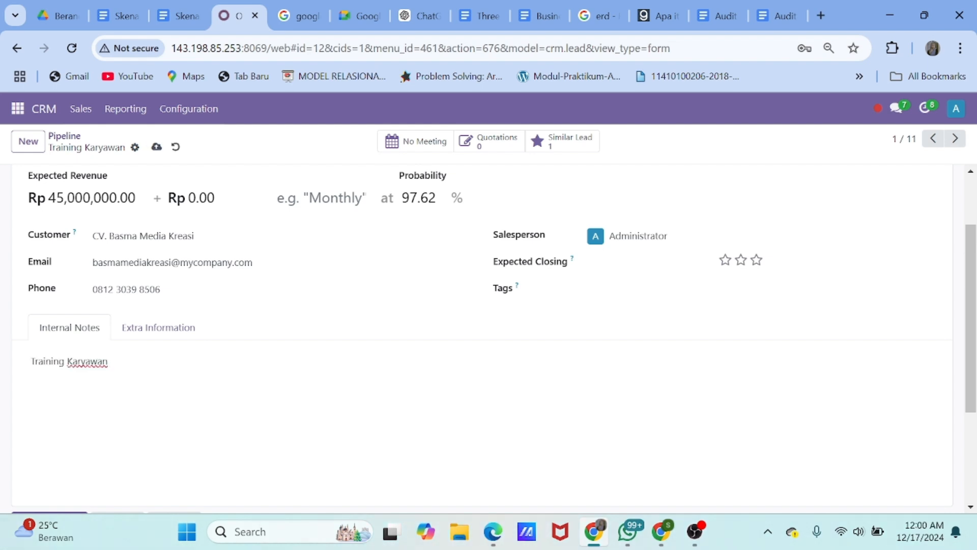
pyautogui.write(' dengan jumlah 50 peserta')
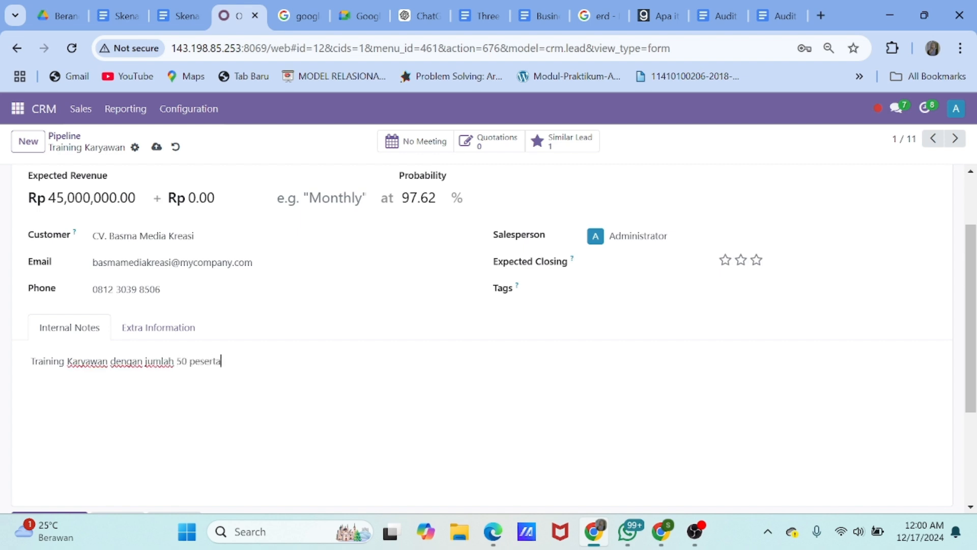
pyautogui.press('Return')
pyautogui.write('Anggaran kegiatan 45')
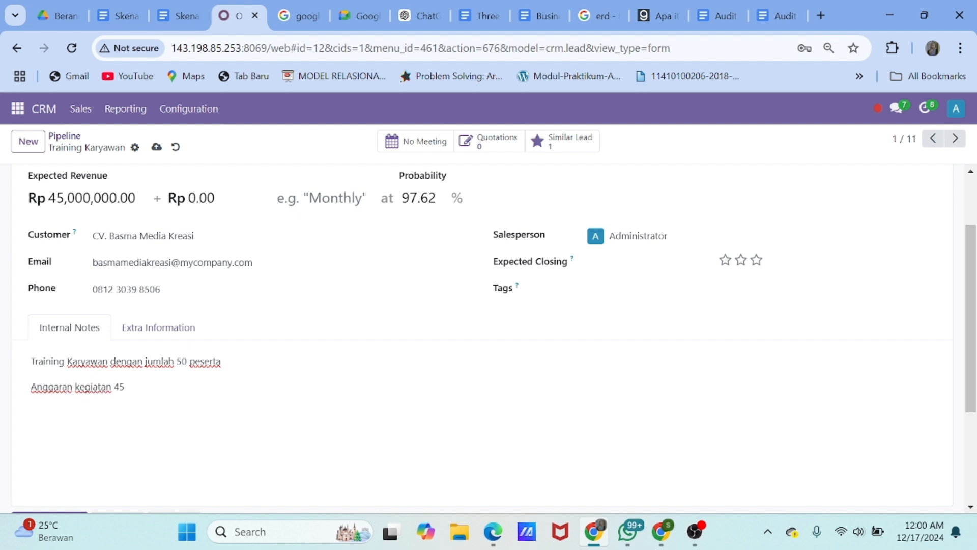
pyautogui.write('.000.000')
pyautogui.press('Left')
pyautogui.press('Left')
pyautogui.press('Left')
pyautogui.press('Left')
pyautogui.press('Left')
pyautogui.press('Left')
pyautogui.press('Left')
pyautogui.press('Left')
pyautogui.press('Left')
pyautogui.press('Left')
pyautogui.write('Rp')
pyautogui.press('End')
# Add a 'Waktu kegiatan 25 Januari 2025' line and save the opportunity
pyautogui.press('Return')
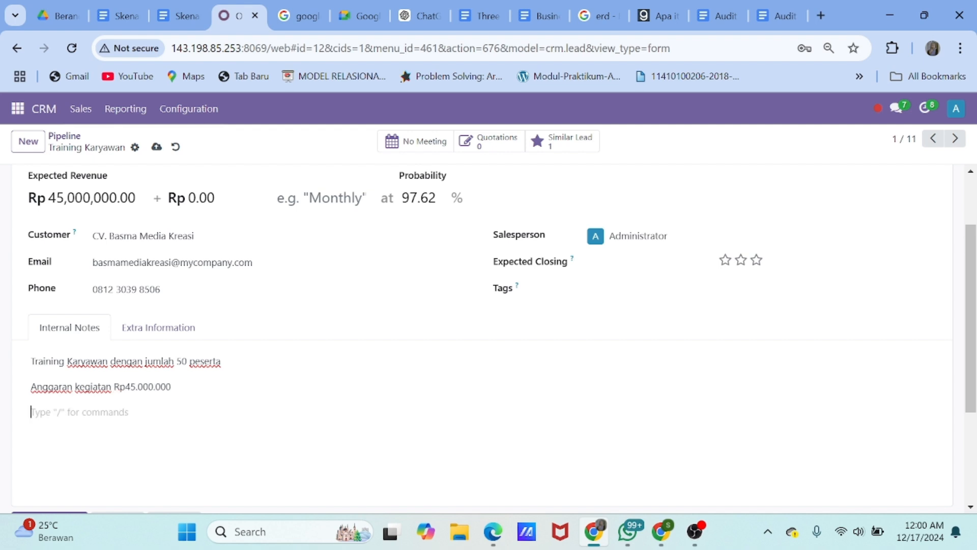
pyautogui.write('Waktu kegiataan')
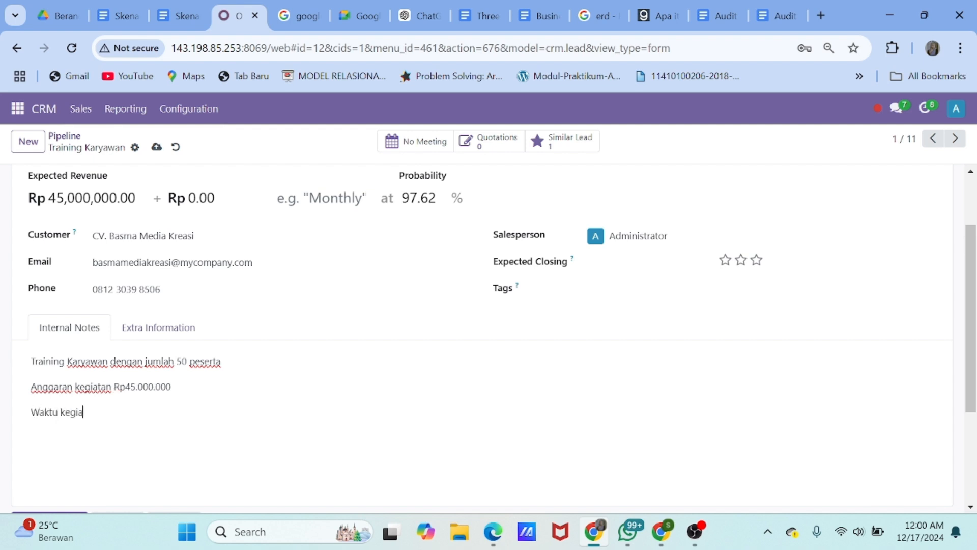
pyautogui.press('BackSpace')
pyautogui.press('BackSpace')
pyautogui.write('n yai')
pyautogui.press('BackSpace')
pyautogui.press('BackSpace')
pyautogui.press('BackSpace')
pyautogui.write('25 Januari 2025')
pyautogui.scroll(3, 192, 393)
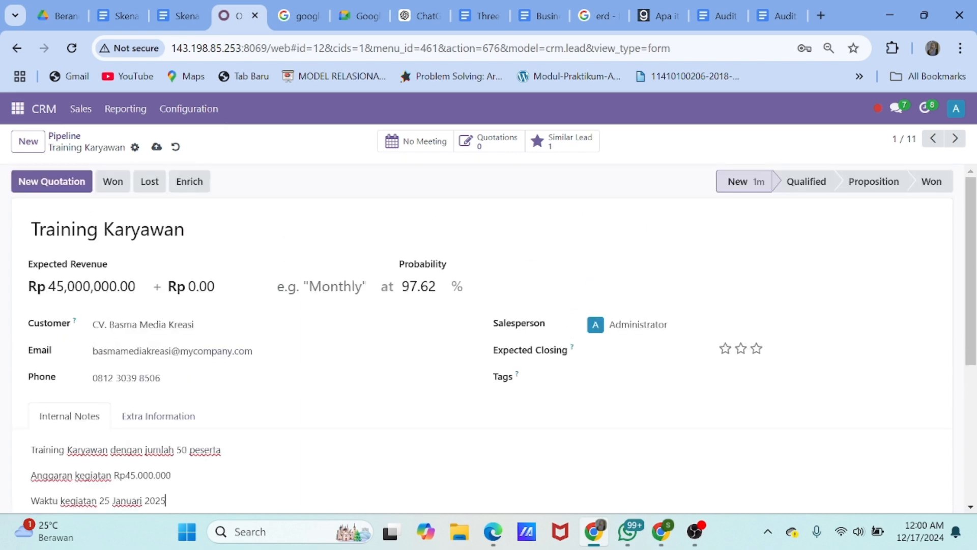
pyautogui.click(157, 148)
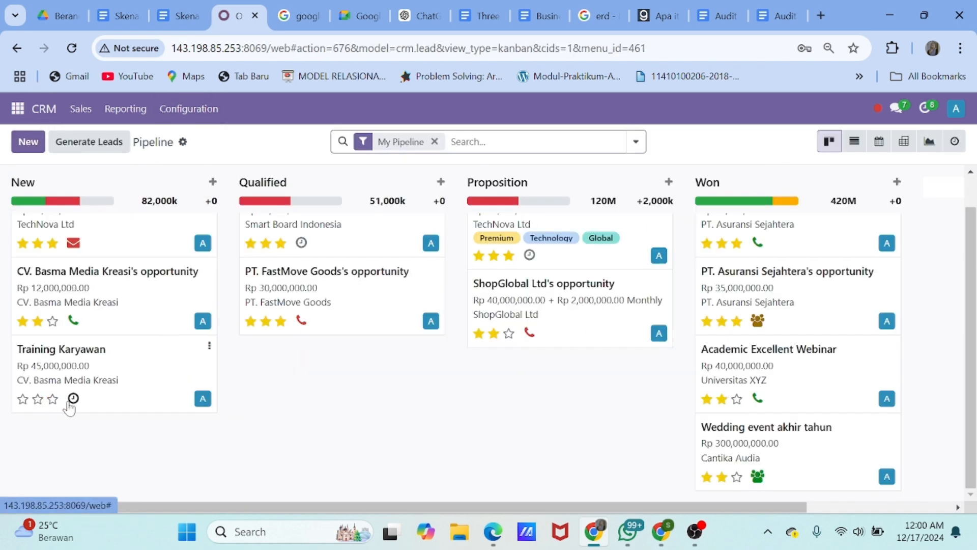
# Schedule a 'send proposal' Email activity due 18 December 2024, then drag Training Karyawan into Qualified
pyautogui.click(73, 398)
pyautogui.click(146, 480)
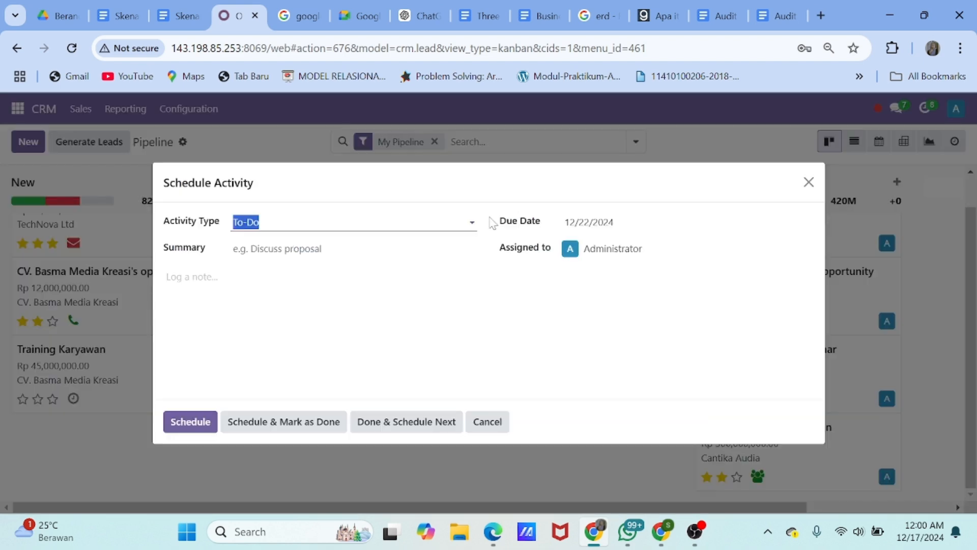
pyautogui.click(295, 223)
pyautogui.click(256, 246)
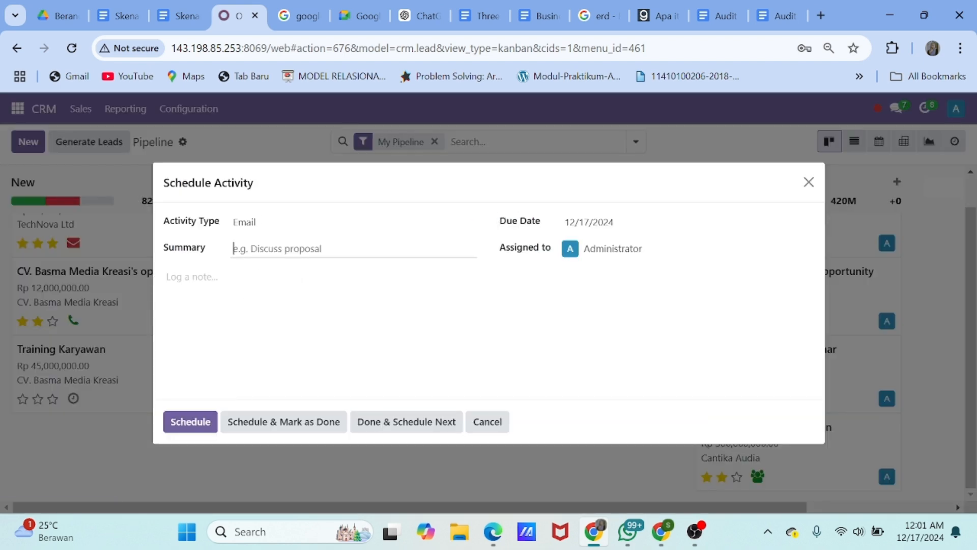
pyautogui.write('send proposal')
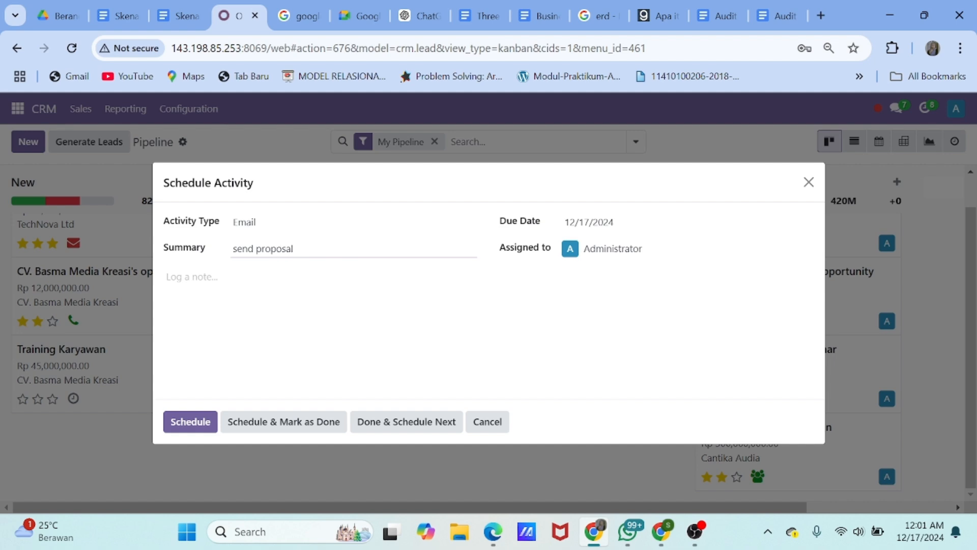
pyautogui.click(589, 224)
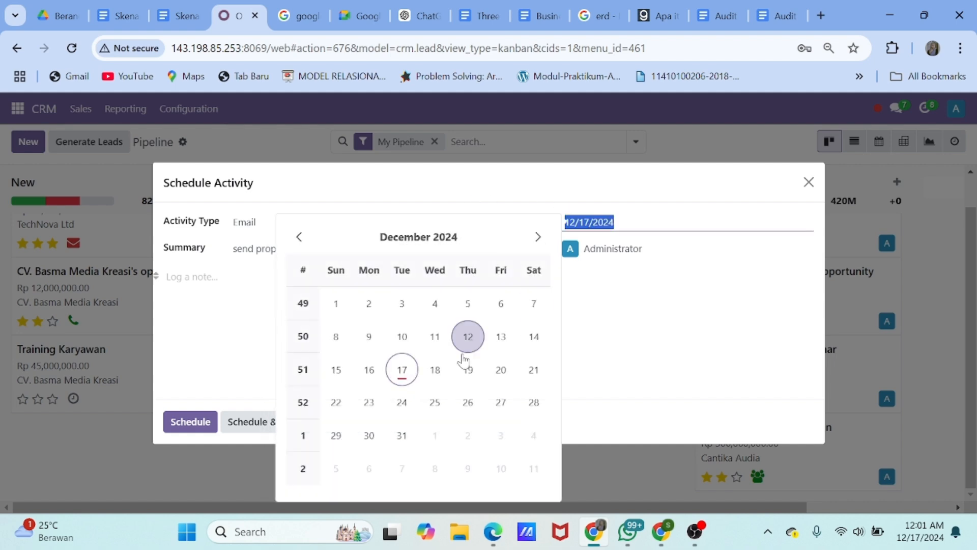
pyautogui.click(435, 368)
pyautogui.click(191, 422)
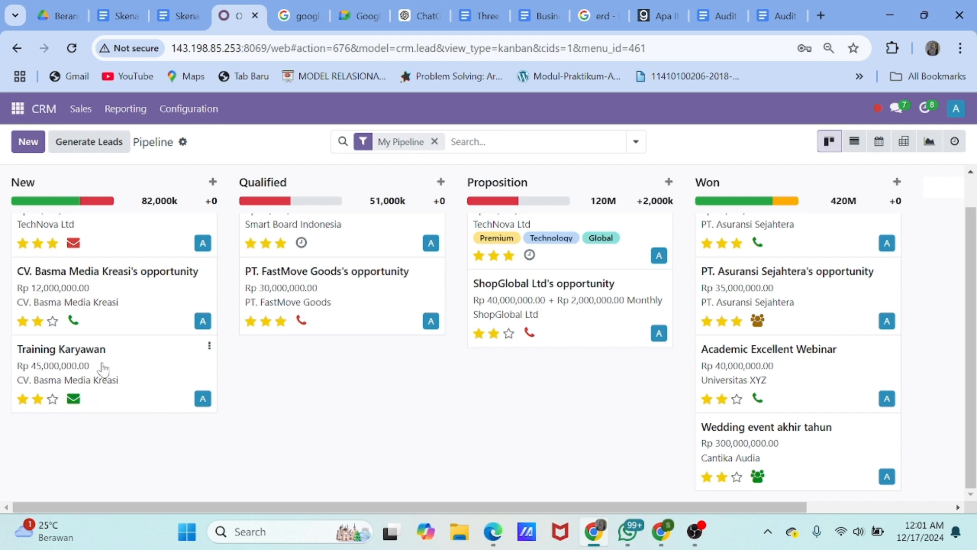
pyautogui.moveTo(102, 371); pyautogui.dragTo(319, 370)
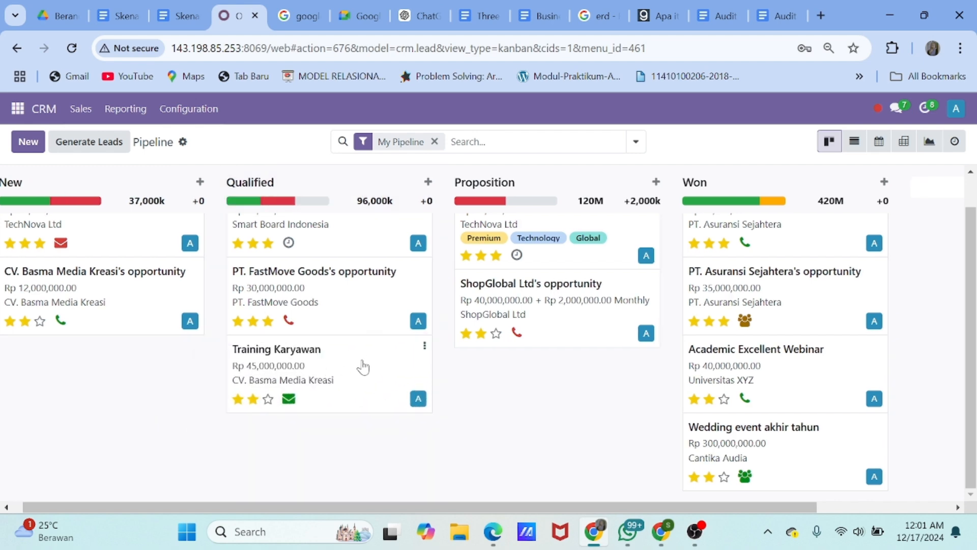
# Mark Training Karyawan's 'send proposal' email activity as done
pyautogui.click(288, 401)
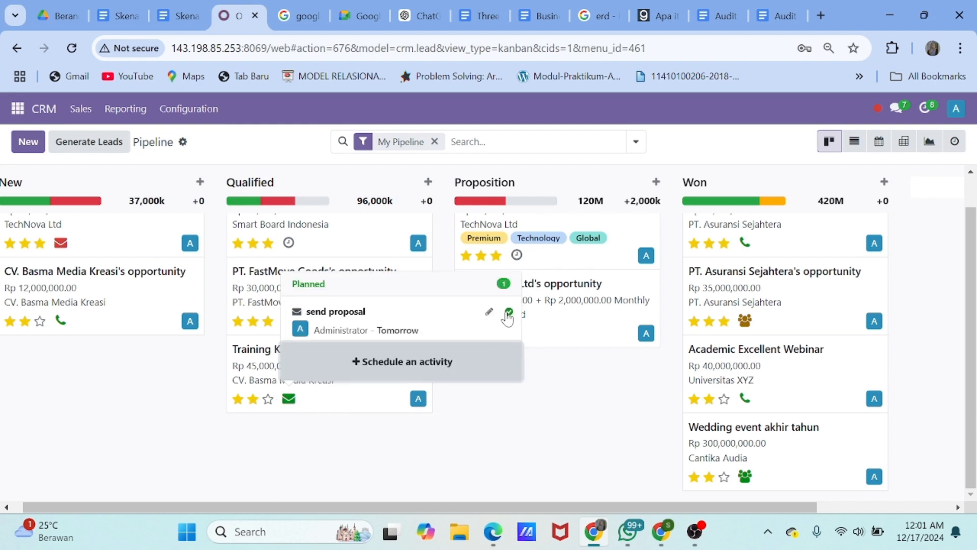
pyautogui.click(510, 312)
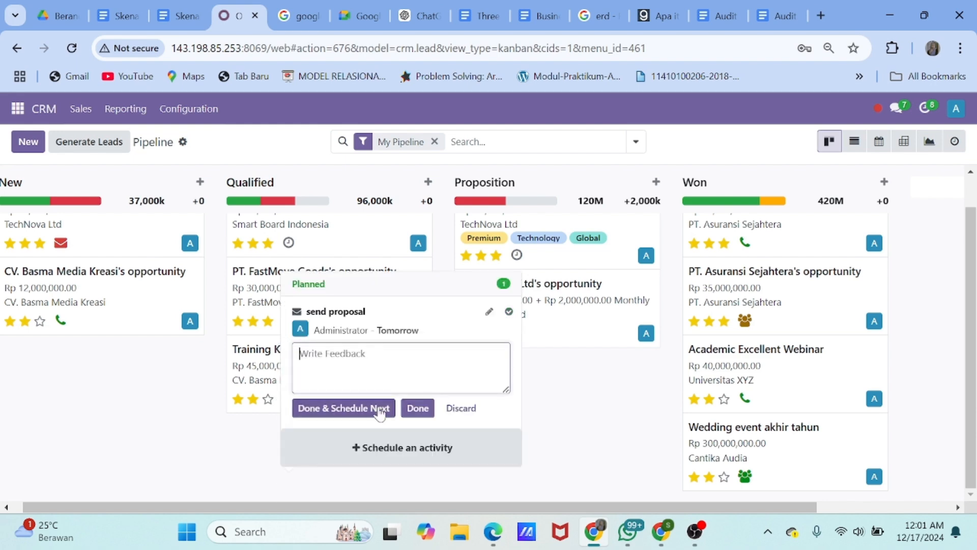
pyautogui.click(415, 407)
# Start a Meeting activity titled 'Discuss proposal dan konsep' and open it in the calendar
pyautogui.click(289, 397)
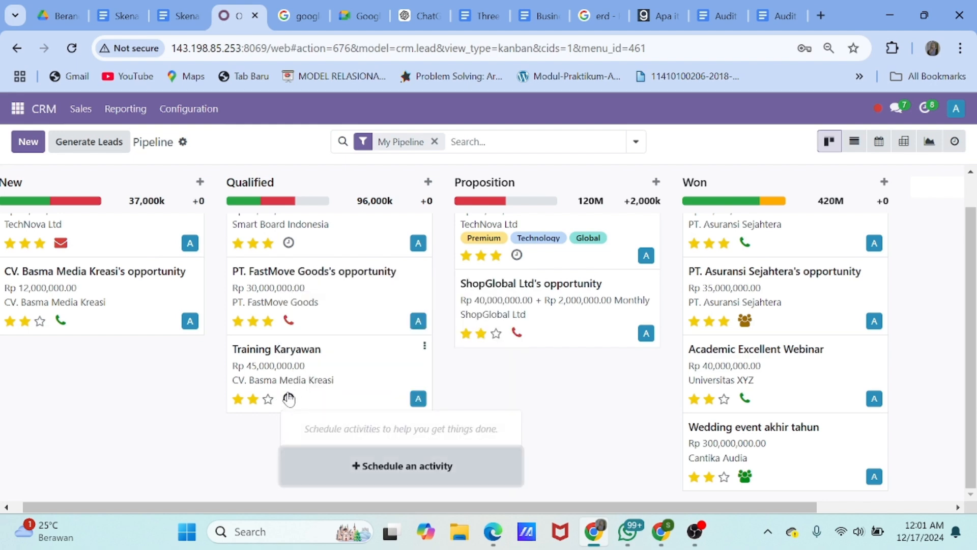
pyautogui.click(356, 465)
pyautogui.click(305, 222)
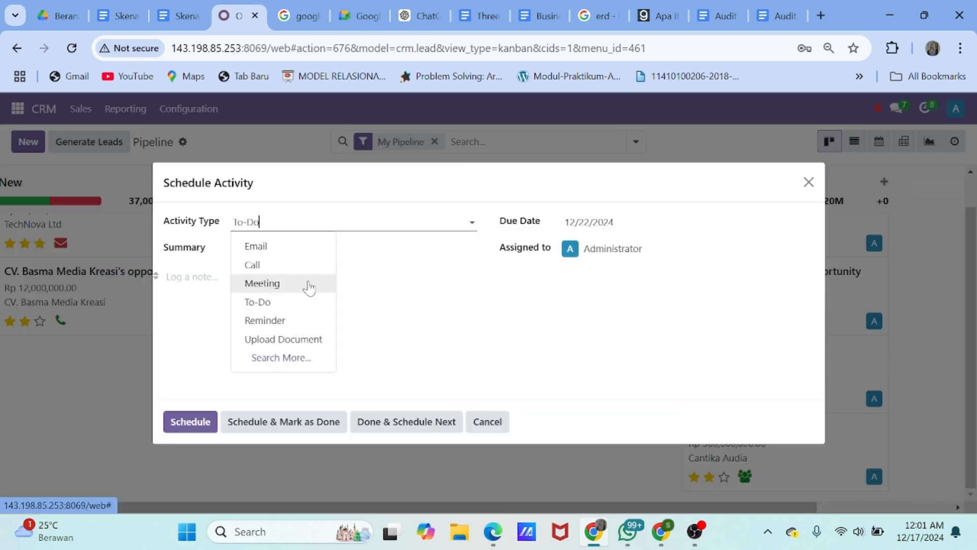
pyautogui.click(308, 286)
pyautogui.click(306, 312)
pyautogui.write('Discuss proposal dan')
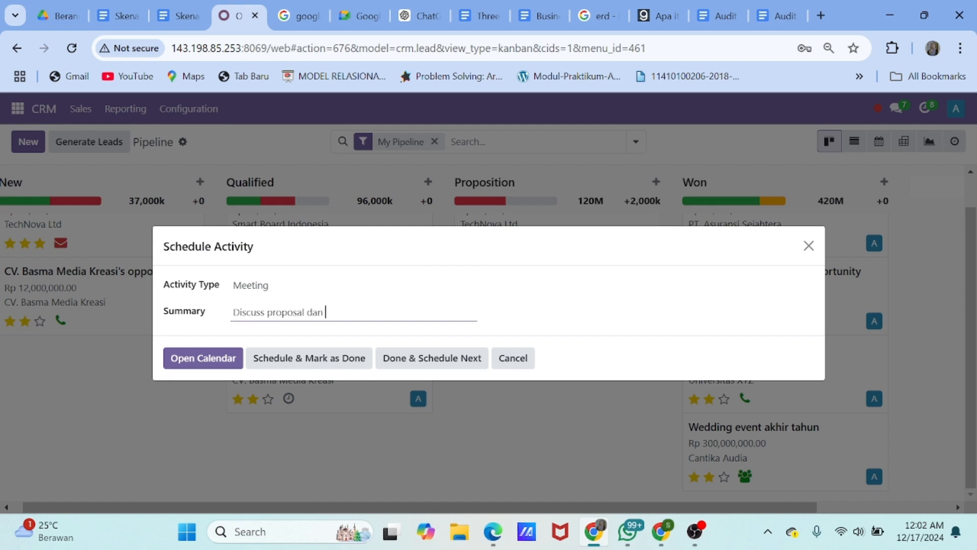
pyautogui.write(' konsep Acara')
pyautogui.click(236, 357)
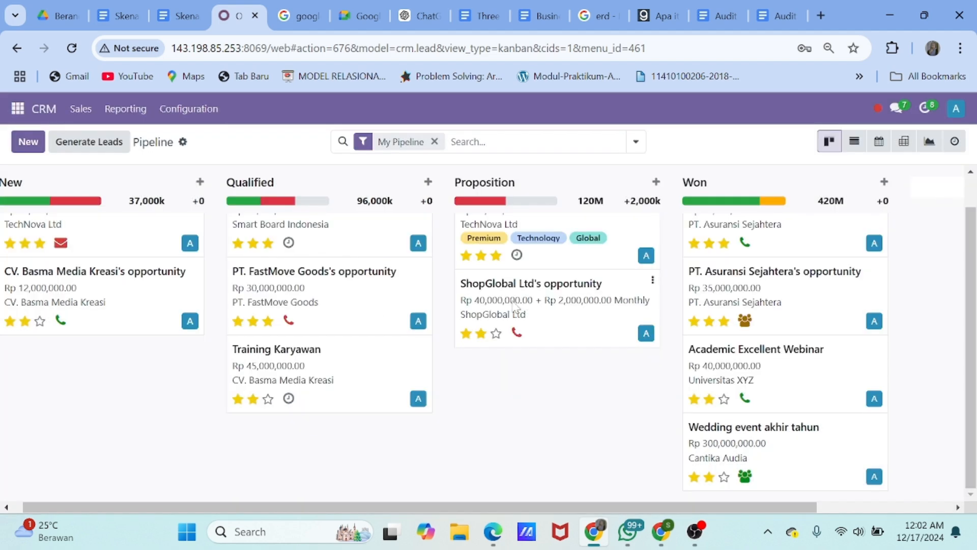
# Book the meeting on 20 December 2024 from 13:15 to 14:15 and save it
pyautogui.scroll(-5, 646, 367)
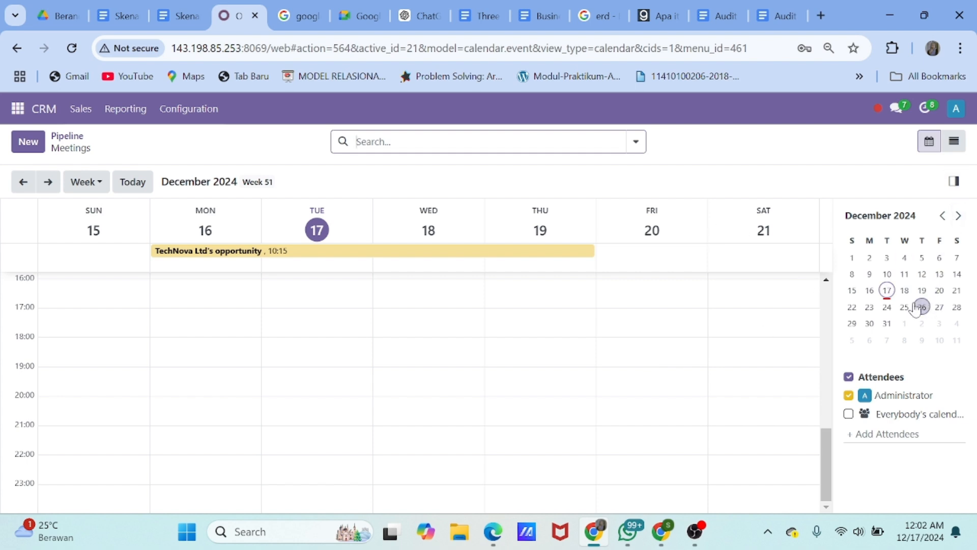
pyautogui.click(940, 290)
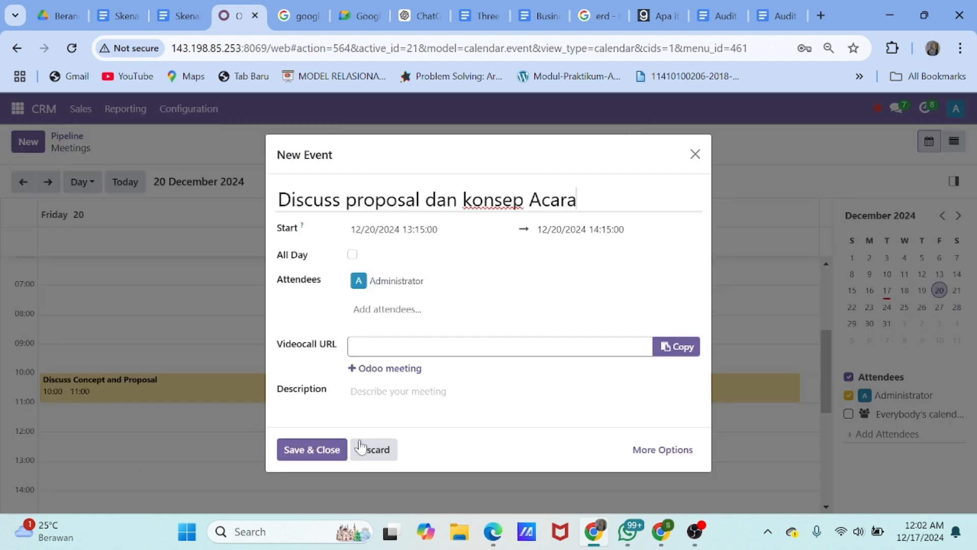
pyautogui.click(311, 449)
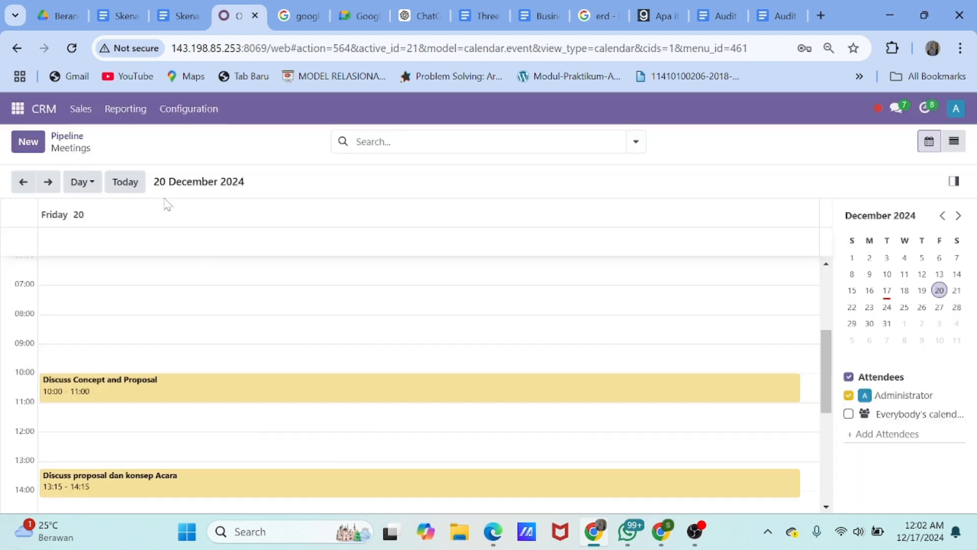
# Return to the pipeline, review the Training Karyawan opportunity, and go back to the board
pyautogui.click(67, 137)
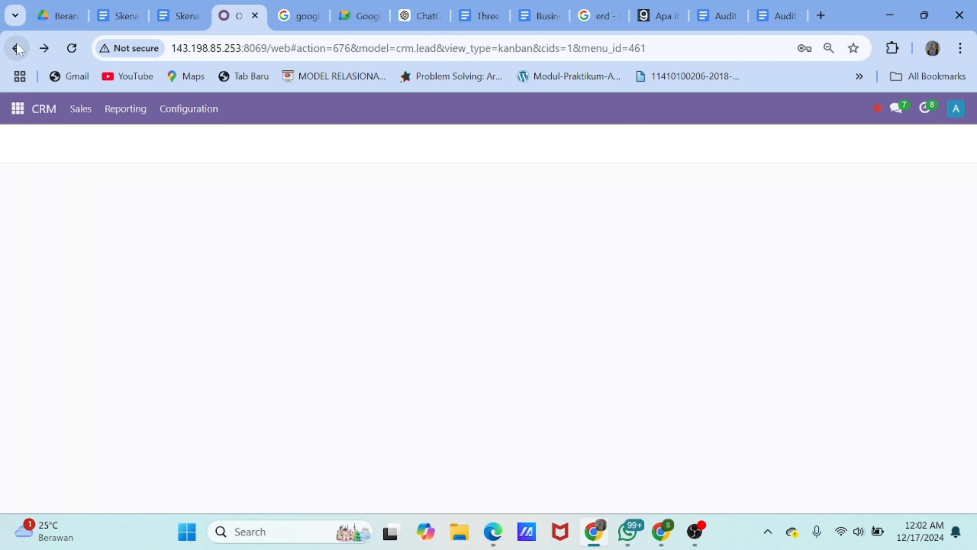
pyautogui.click(340, 399)
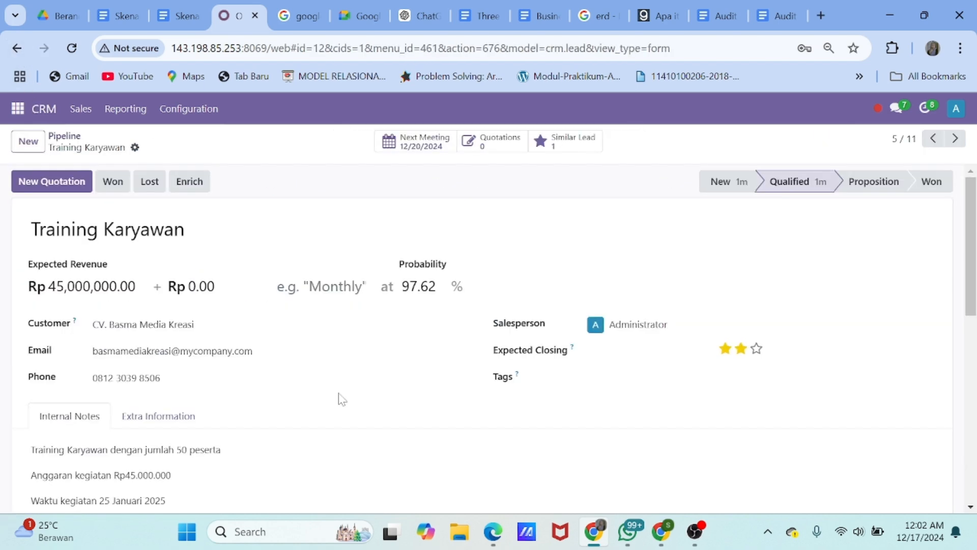
pyautogui.scroll(-2, 262, 311)
pyautogui.scroll(2, 319, 240)
pyautogui.scroll(-3, 166, 307)
pyautogui.scroll(3, 166, 307)
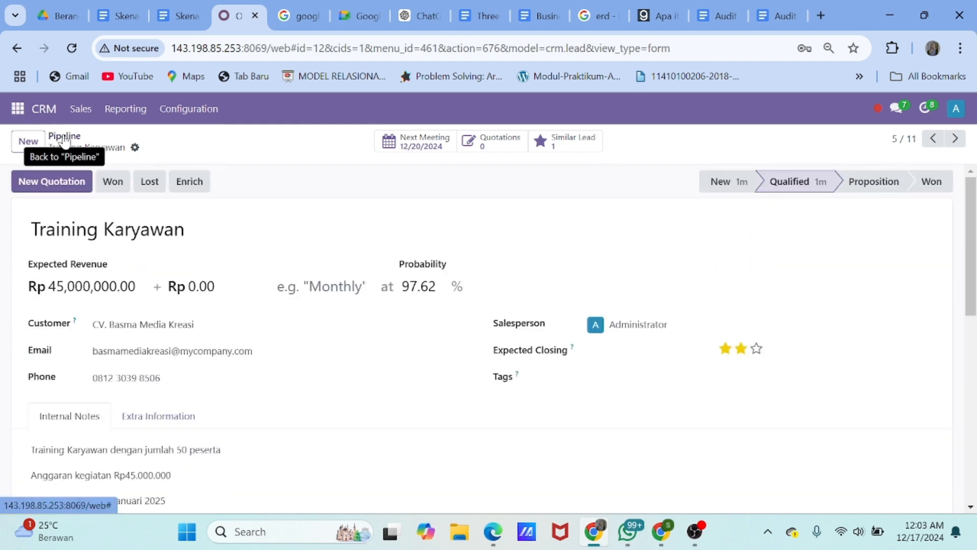
pyautogui.click(64, 140)
# Move Training Karyawan into the Proposition stage and start a new Call activity for it
pyautogui.scroll(-1, 315, 415)
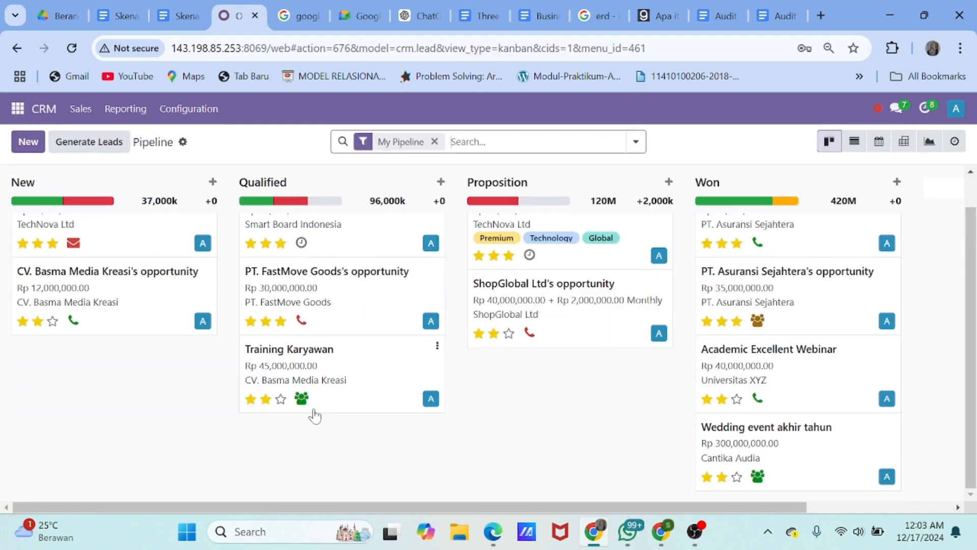
pyautogui.moveTo(354, 360); pyautogui.dragTo(580, 374)
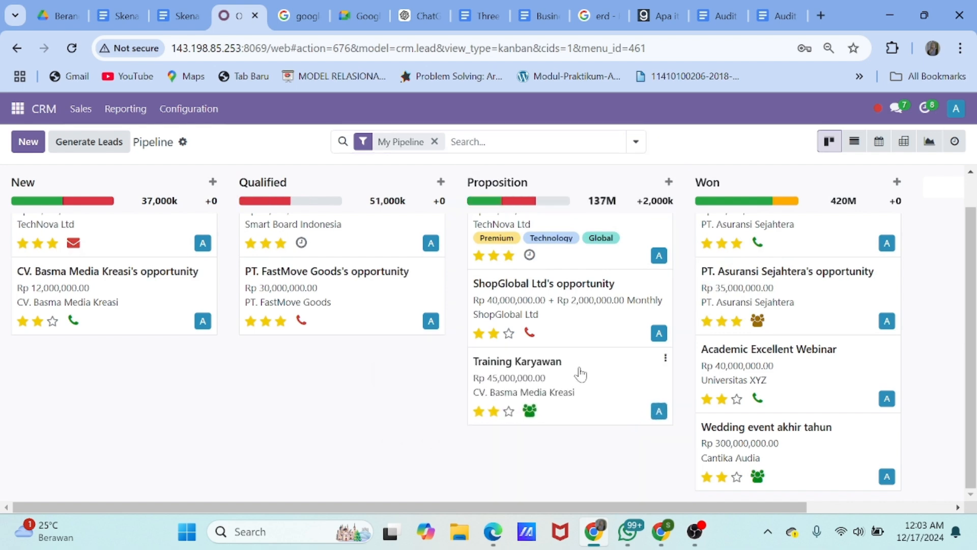
pyautogui.click(529, 411)
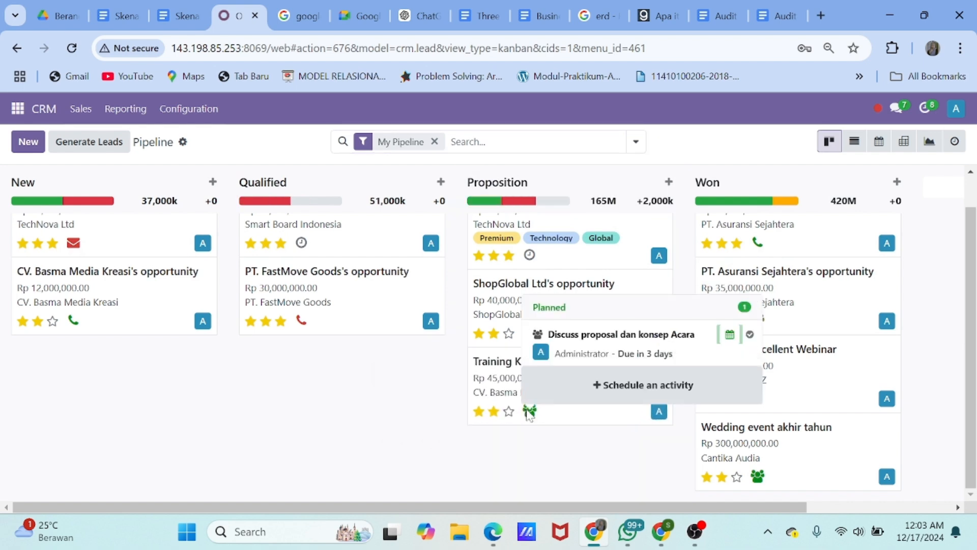
pyautogui.click(643, 385)
pyautogui.click(285, 223)
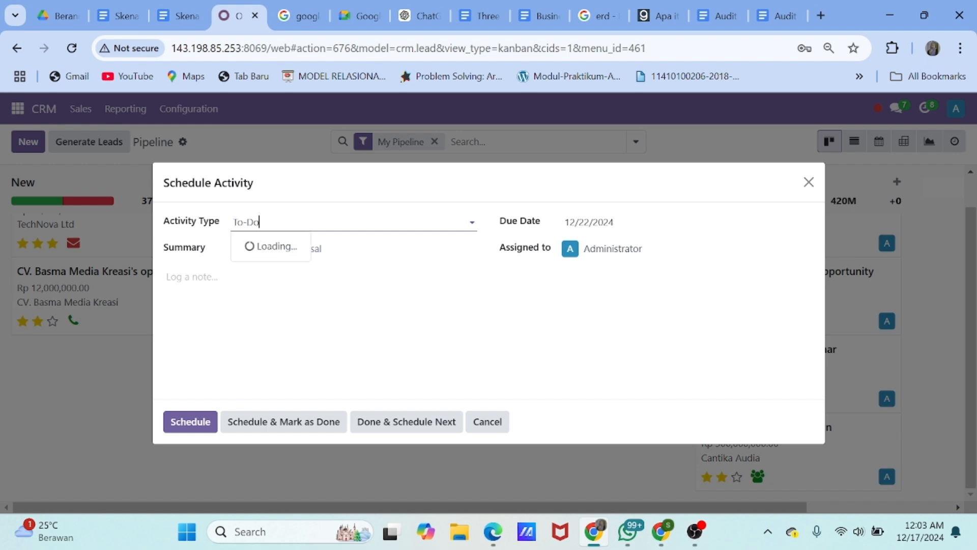
pyautogui.click(290, 269)
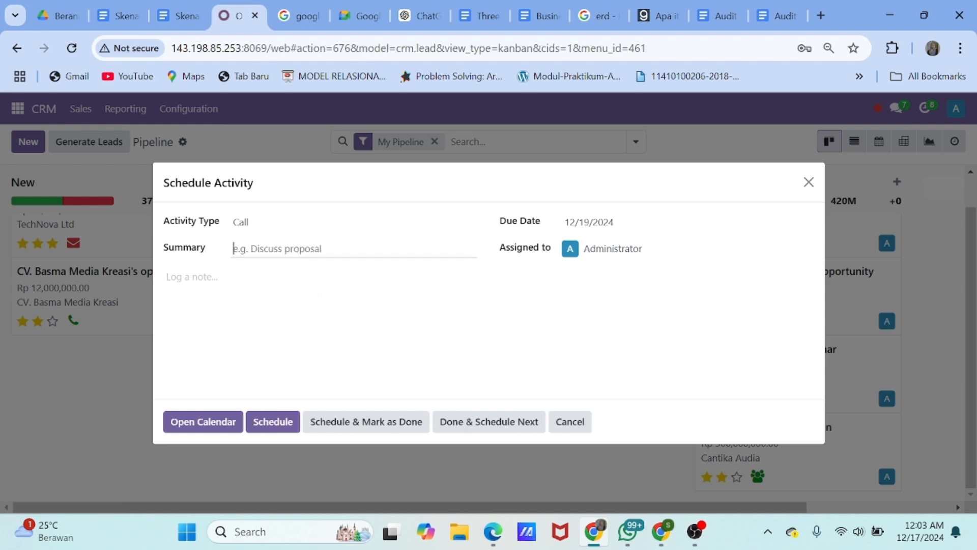
# Title the call 'progress dan Dealing project' and begin the note about pricing
pyautogui.write('progre')
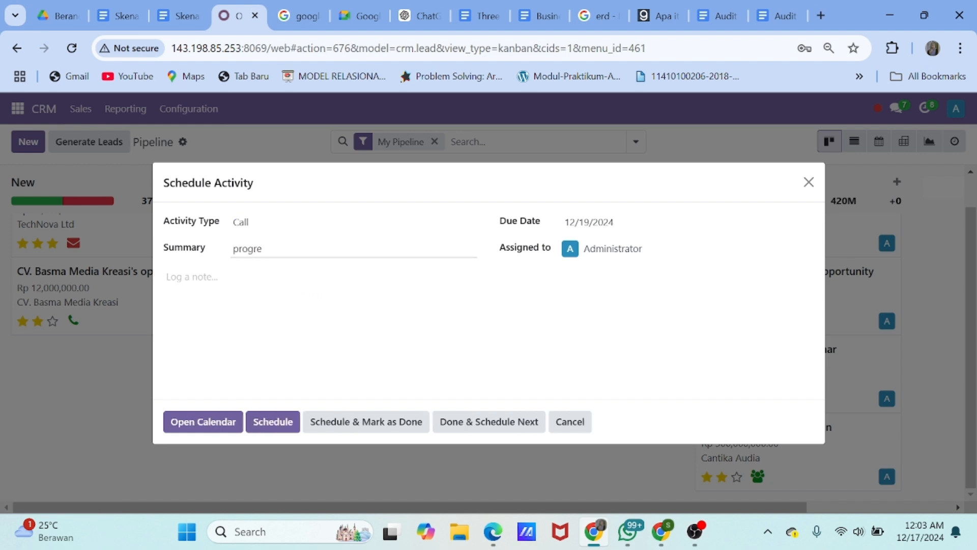
pyautogui.write('ss fiksasi project')
pyautogui.press('Tab')
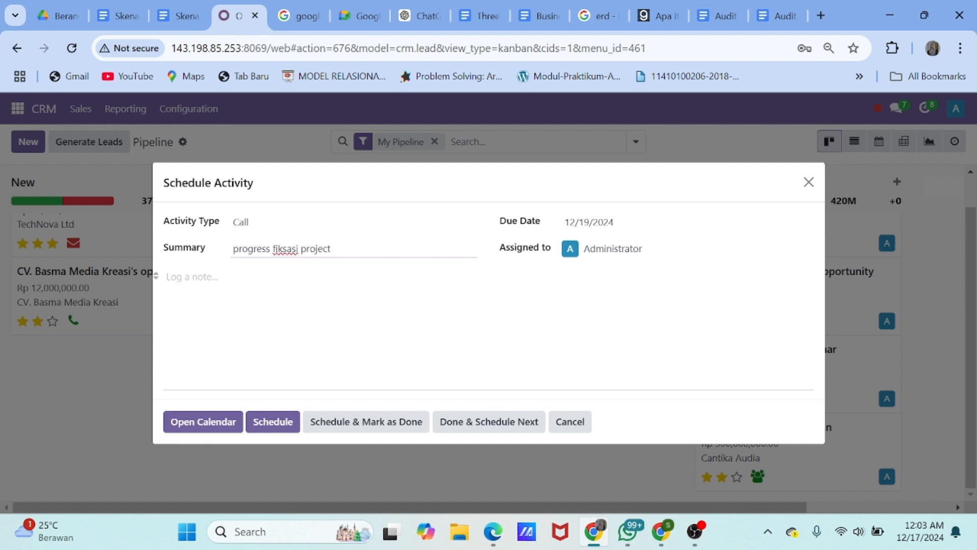
pyautogui.write('membasah harga')
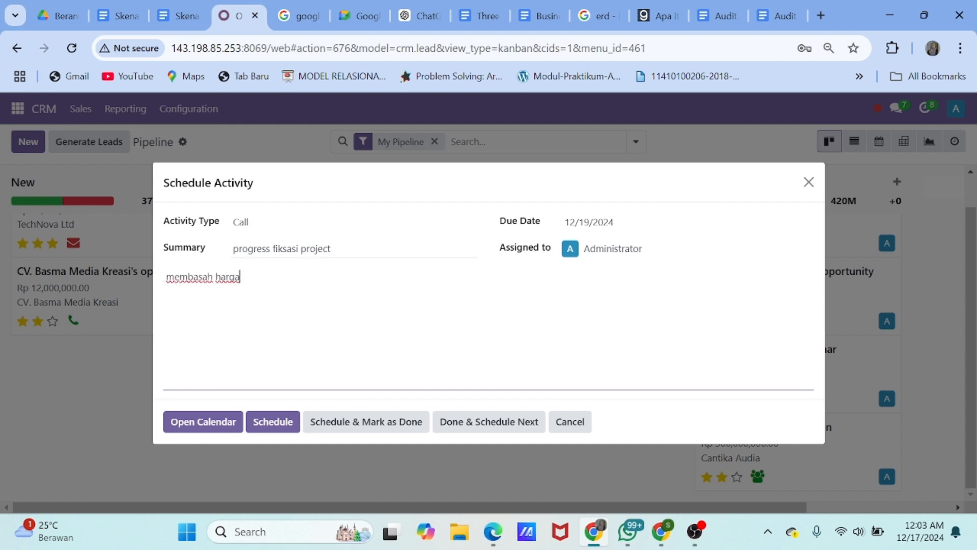
pyautogui.doubleClick(285, 248)
pyautogui.write('dan Deali')
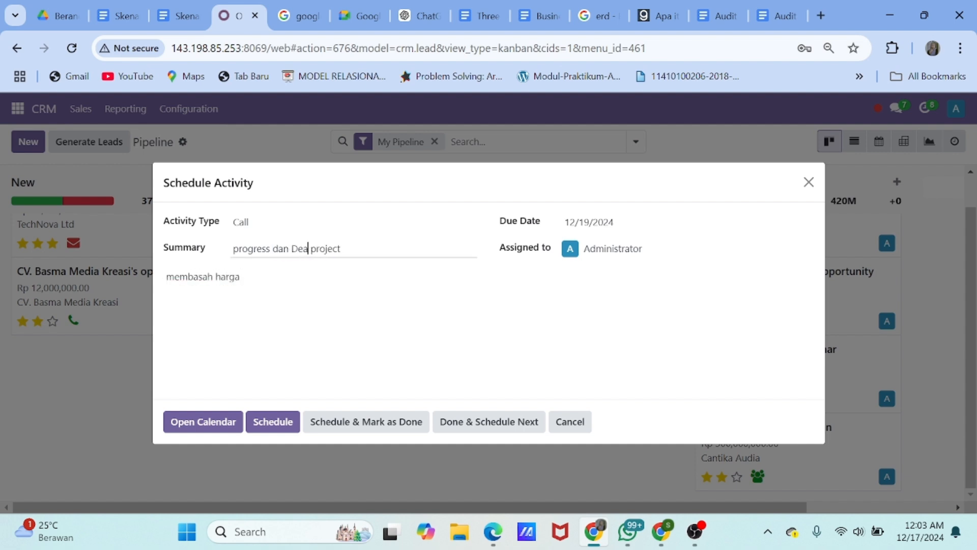
pyautogui.write('ng')
# Fix the note to read 'Membahas harga dan juga dealing untuk keseluruhan project'
pyautogui.click(240, 277)
pyautogui.click(207, 277)
pyautogui.press('BackSpace')
pyautogui.press('BackSpace')
pyautogui.press('BackSpace')
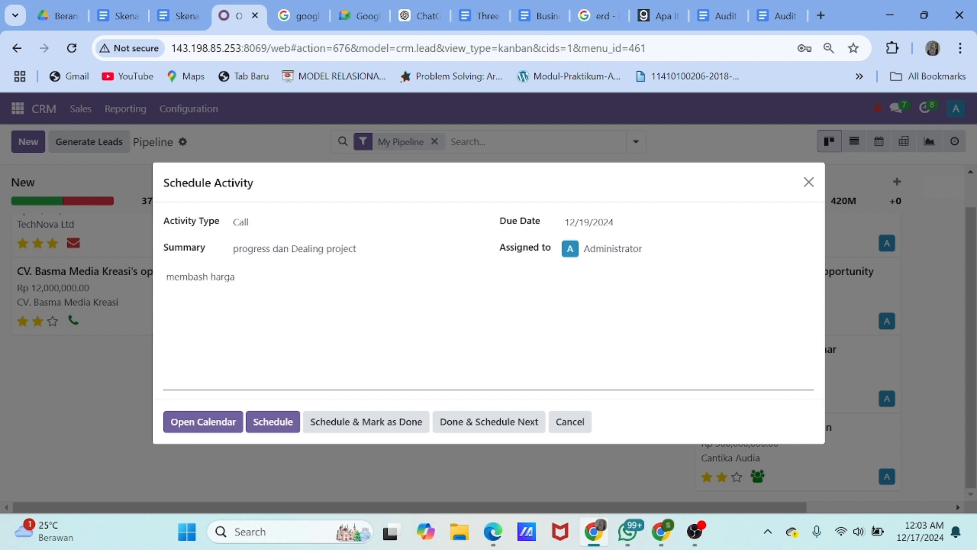
pyautogui.write('a')
pyautogui.press('Right')
pyautogui.write('as')
pyautogui.click(174, 277)
pyautogui.press('BackSpace')
pyautogui.write('M')
pyautogui.press('End')
pyautogui.write('dan juga')
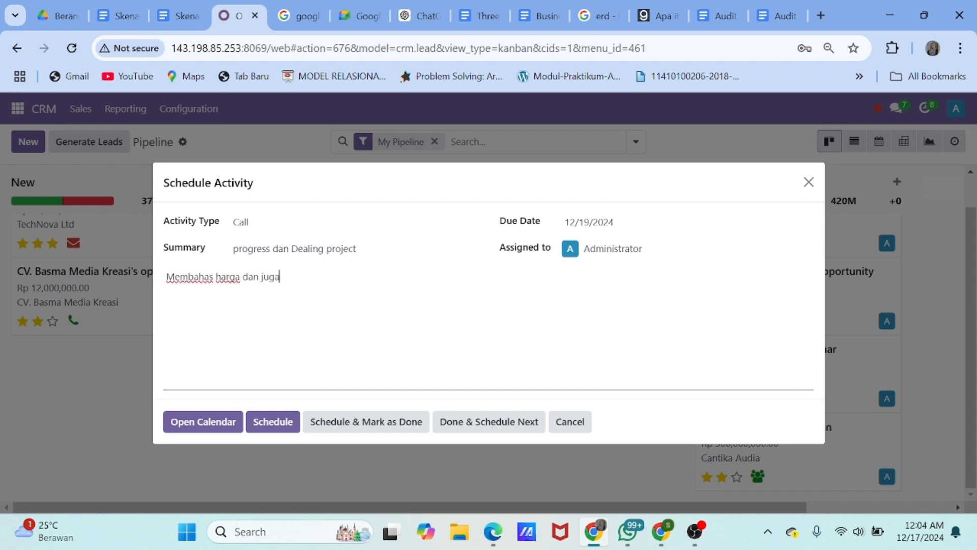
pyautogui.write(' dealing untuk keseluruhan project')
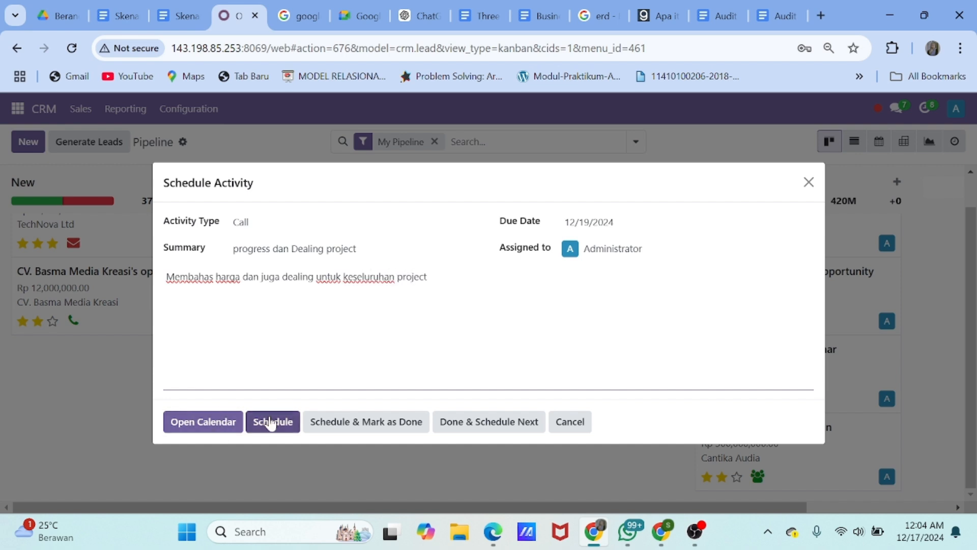
# Set the call's due date to 12/21/2024 and schedule it
pyautogui.click(585, 222)
pyautogui.click(534, 370)
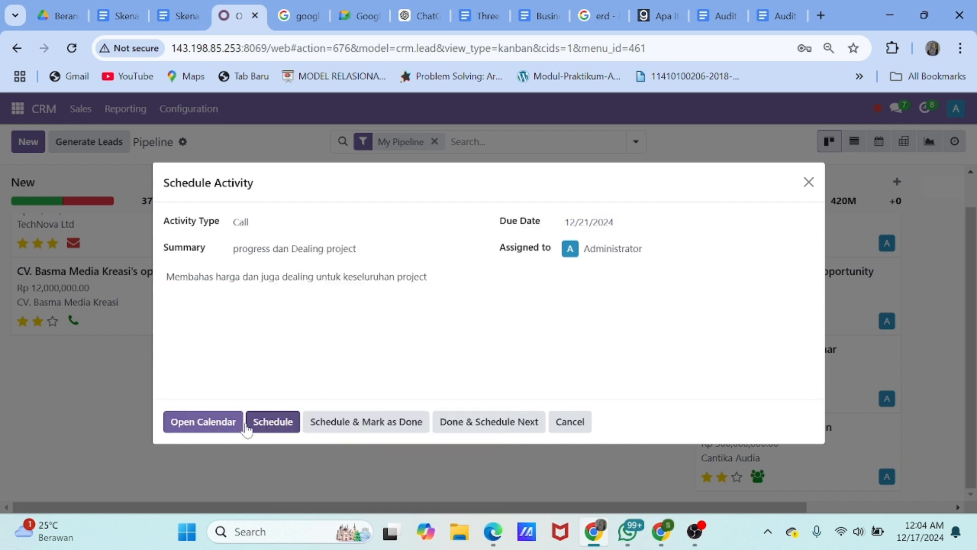
pyautogui.click(265, 422)
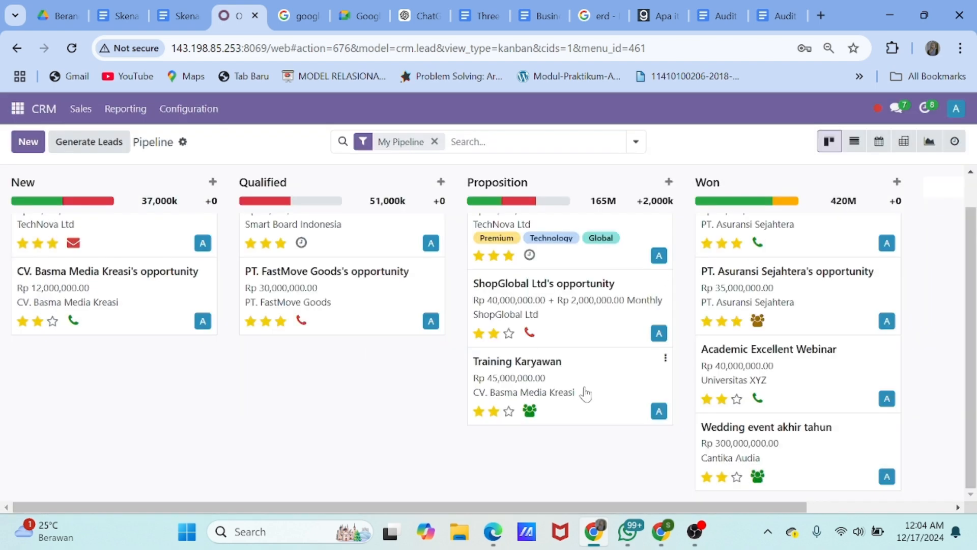
# Open the Training Karyawan opportunity and choose to mark it Lost
pyautogui.scroll(1, 583, 390)
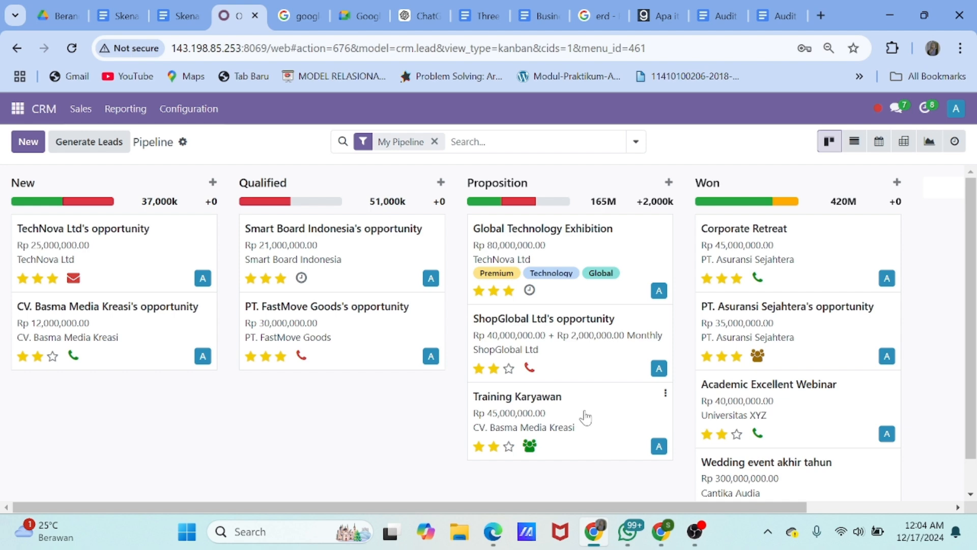
pyautogui.click(586, 418)
pyautogui.scroll(-3, 528, 404)
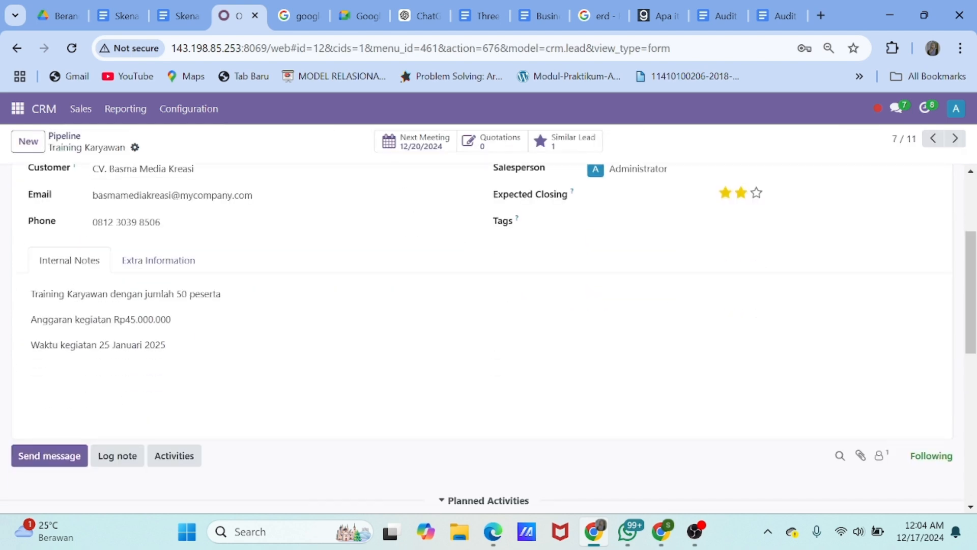
pyautogui.scroll(2, 328, 334)
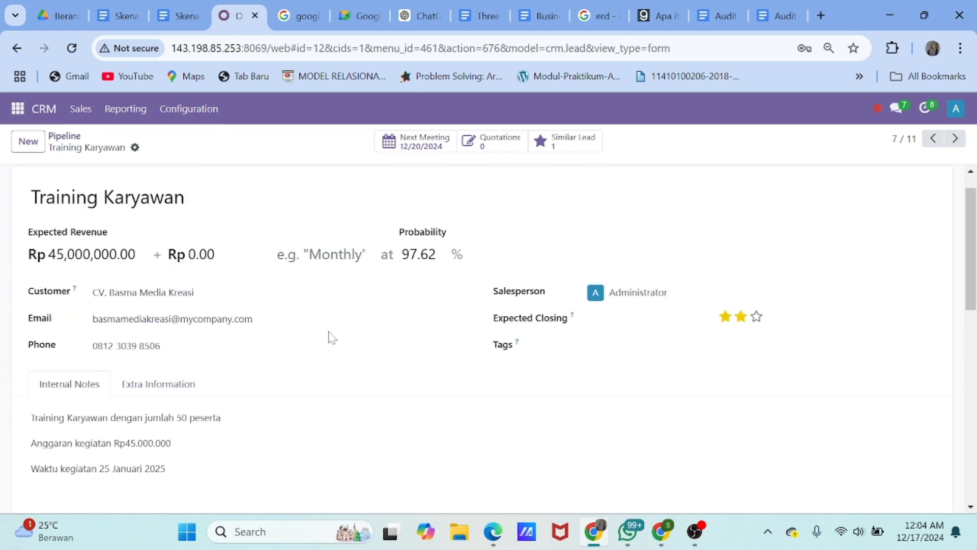
pyautogui.scroll(-2, 327, 334)
pyautogui.scroll(3, 328, 336)
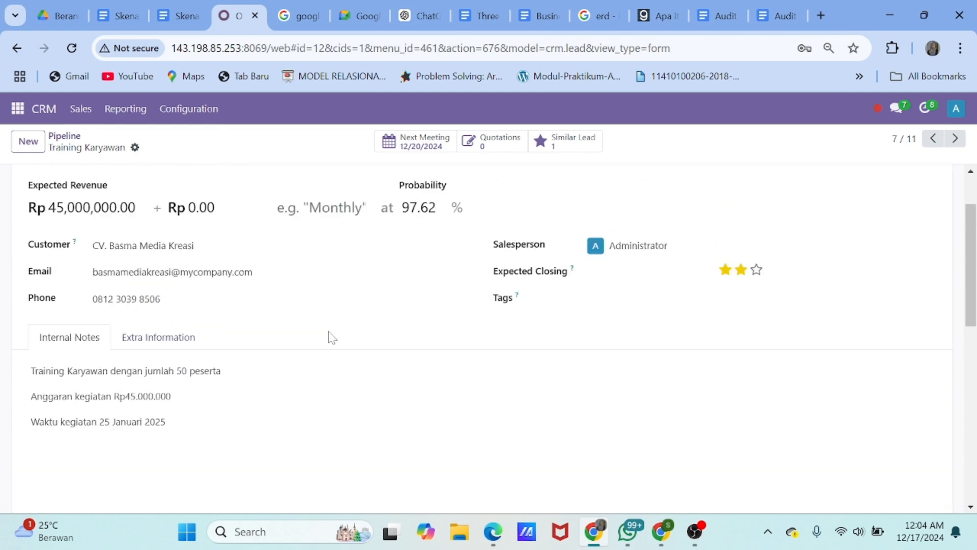
pyautogui.scroll(-1, 259, 249)
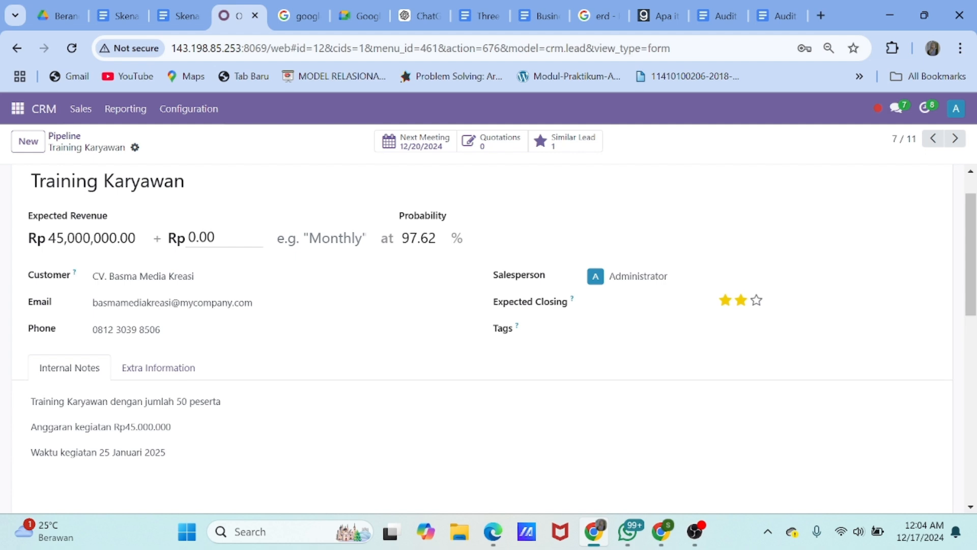
pyautogui.scroll(1, 260, 249)
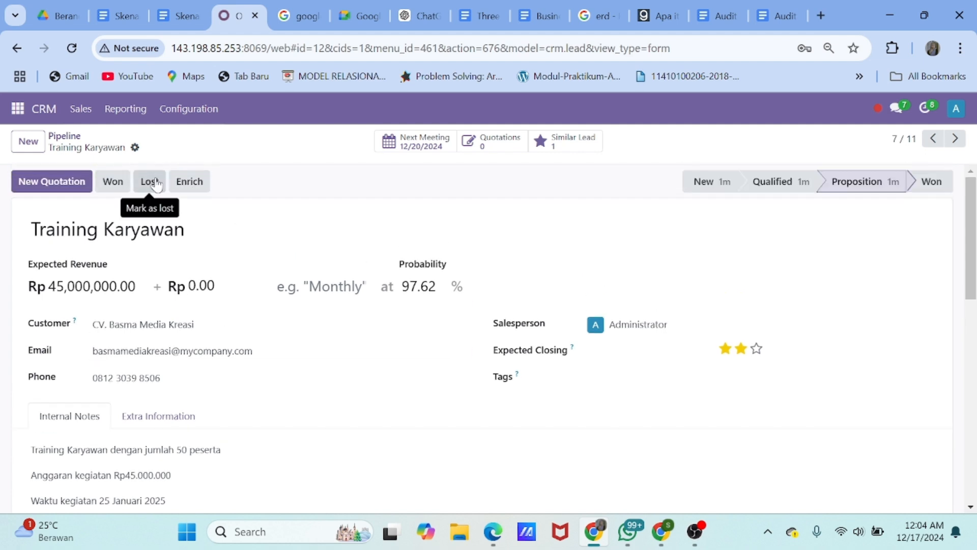
pyautogui.click(149, 183)
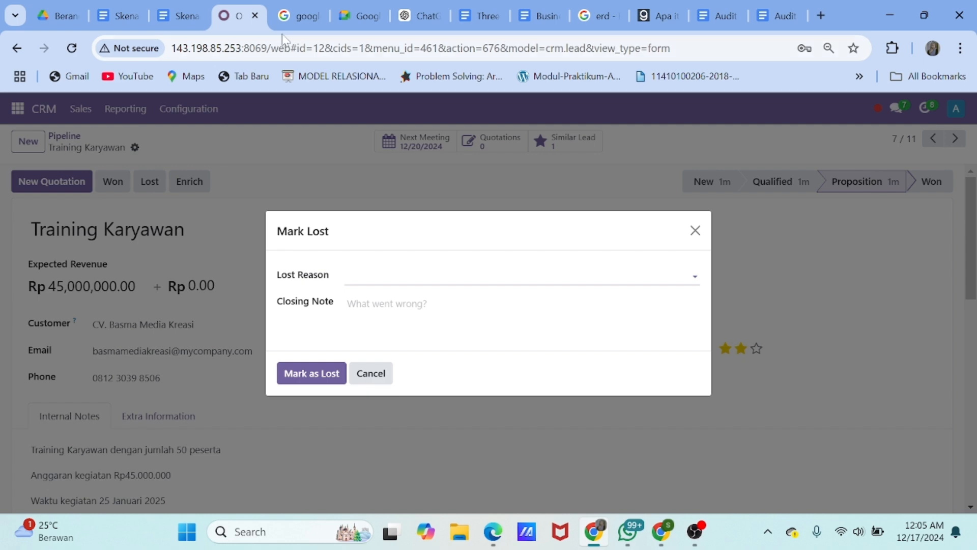
# Copy the loss reason 'Harga tidak sesuai dengan anggaran pelanggan' from the Google Docs scenario
pyautogui.click(178, 16)
pyautogui.scroll(-2, 329, 385)
pyautogui.scroll(-2, 458, 356)
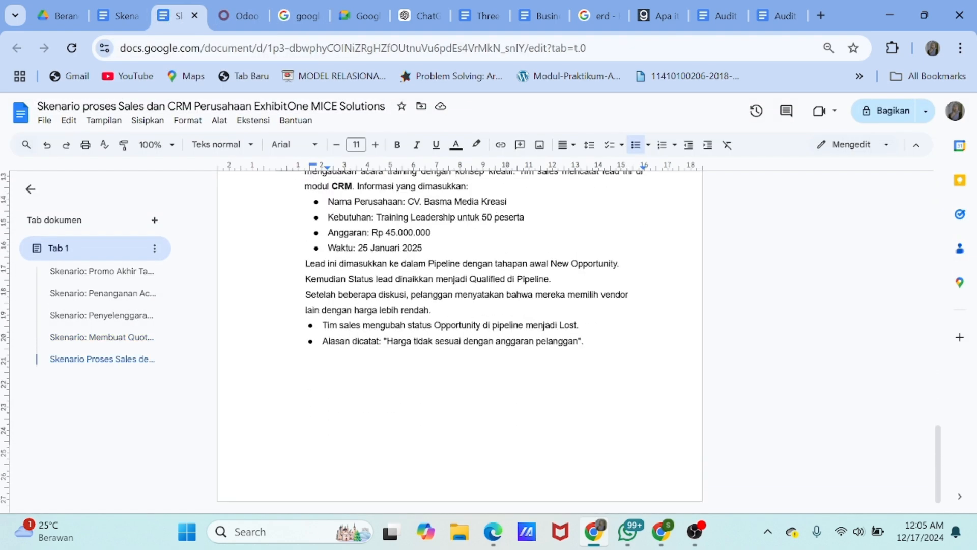
pyautogui.moveTo(387, 336); pyautogui.dragTo(580, 336)
pyautogui.hotkey('ctrl', 'c')
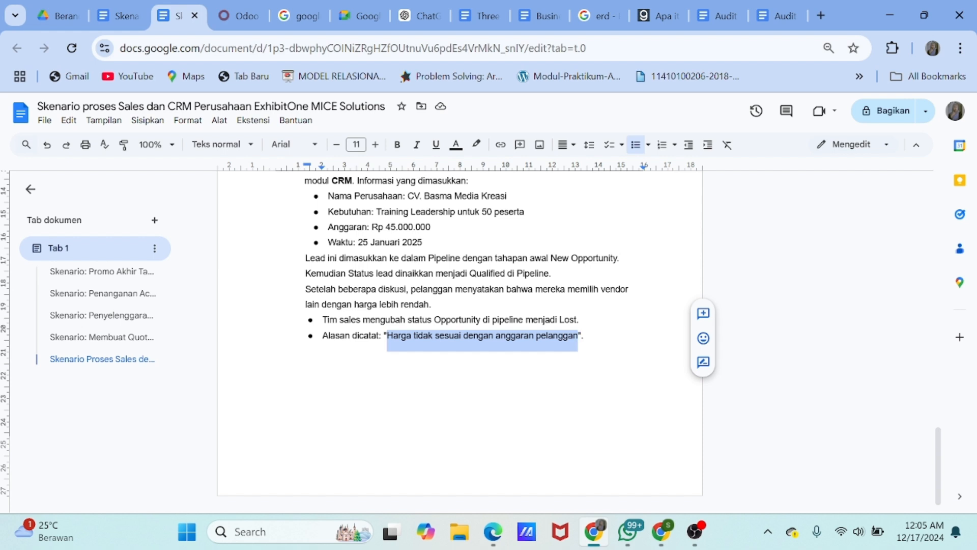
# Paste the copied text into the Lost Reason field, then clear it again
pyautogui.click(246, 9)
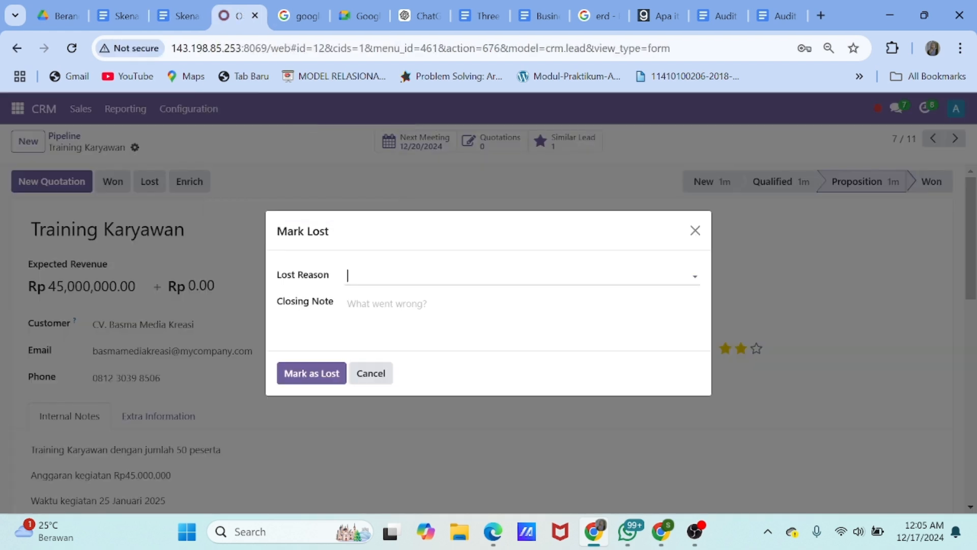
pyautogui.hotkey('ctrl', 'v')
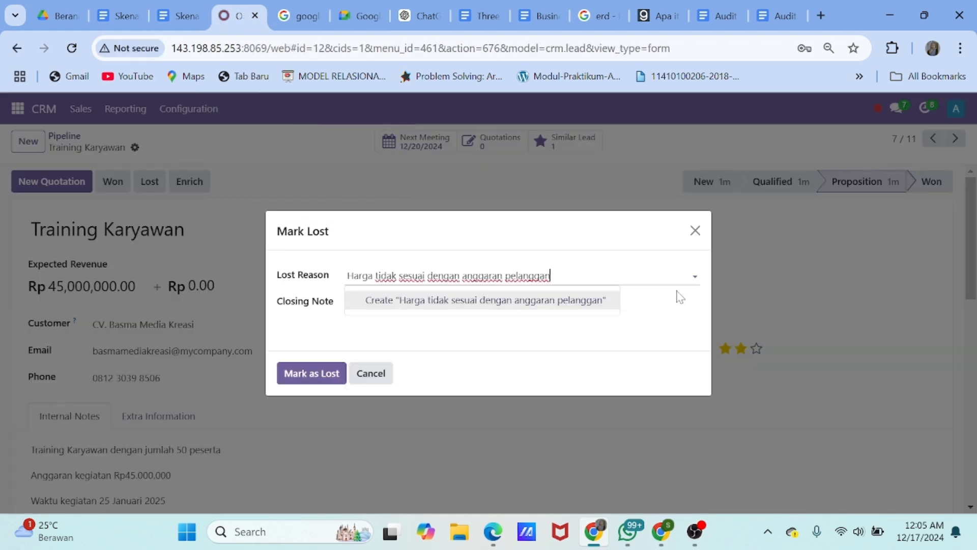
pyautogui.press('Return')
pyautogui.moveTo(569, 275); pyautogui.dragTo(336, 288)
pyautogui.hotkey('ctrl', 'c')
pyautogui.press('BackSpace')
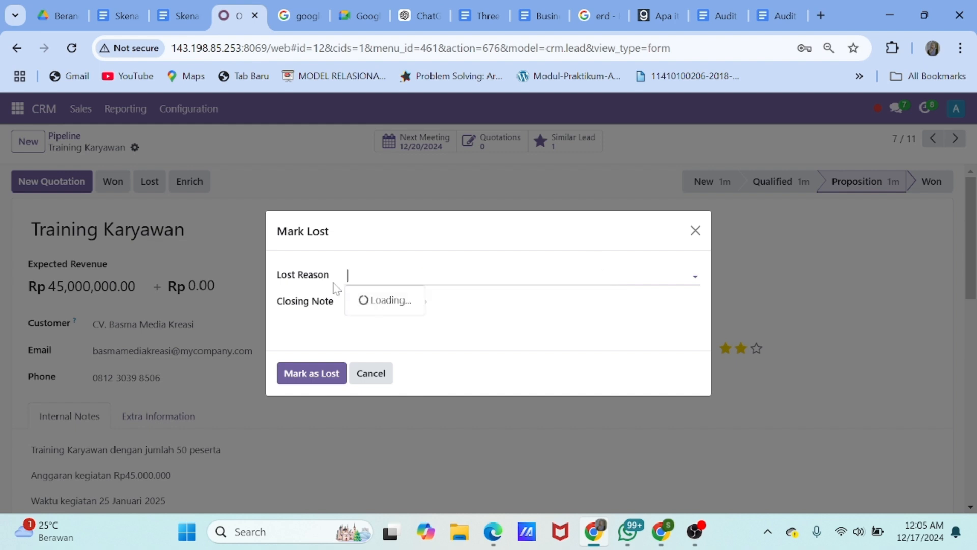
# Mark it Lost with reason Too expensive and the budget-mismatch text as closing note
pyautogui.click(466, 301)
pyautogui.click(466, 302)
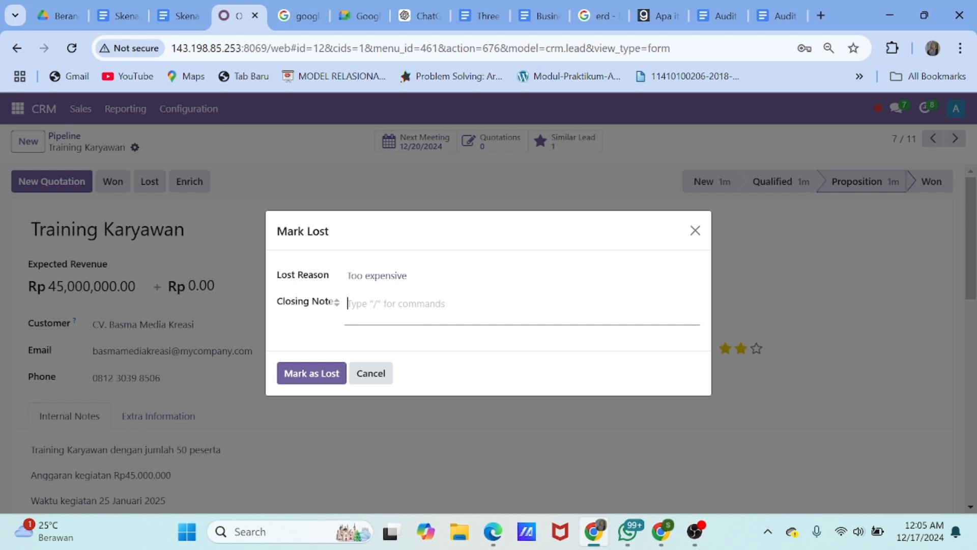
pyautogui.hotkey('ctrl', 'v')
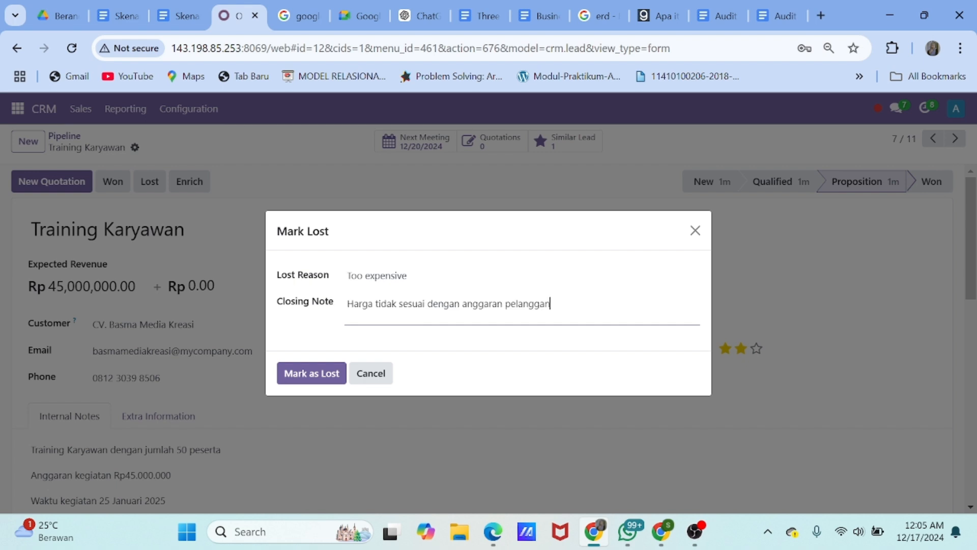
pyautogui.click(311, 373)
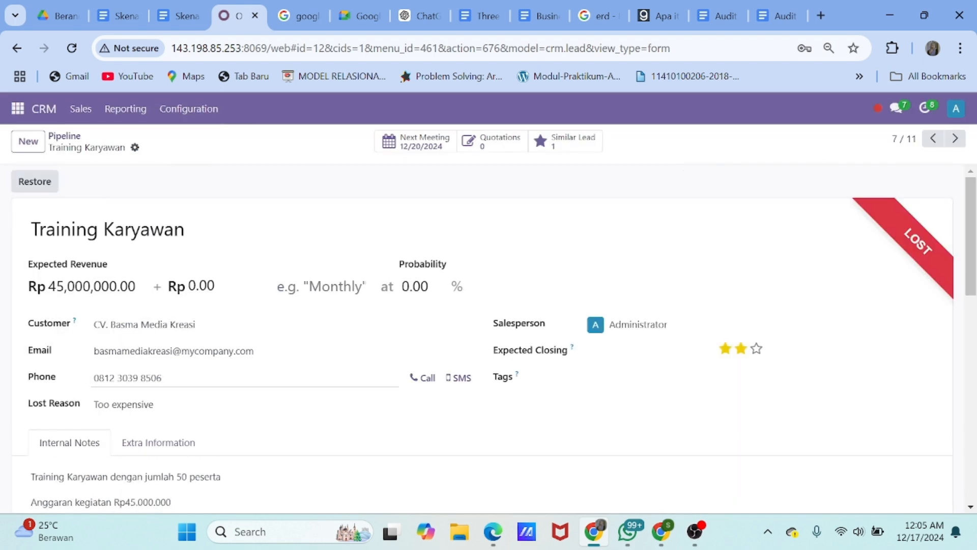
pyautogui.click(76, 134)
# Apply the Lost filter to confirm Training Karyawan is listed among lost opportunities
pyautogui.scroll(-1, 560, 363)
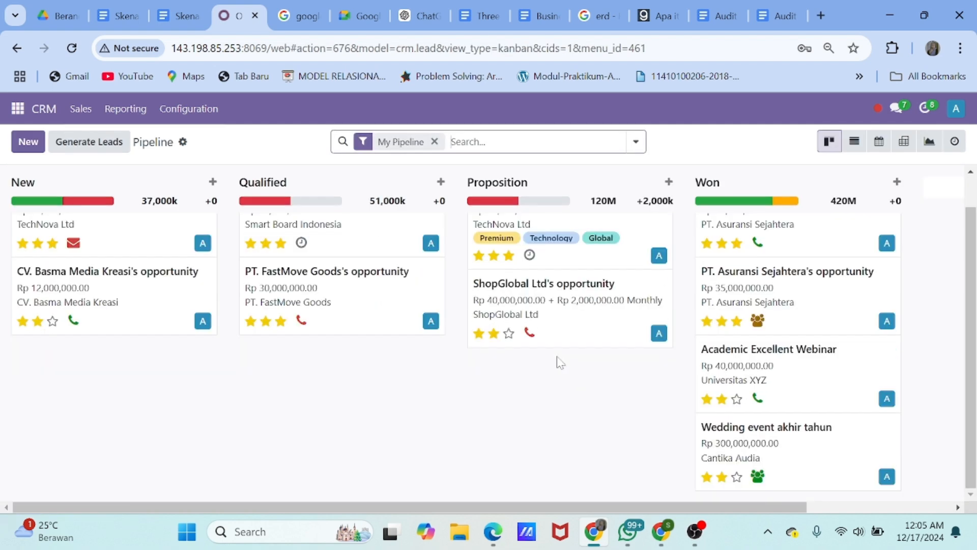
pyautogui.scroll(1, 767, 384)
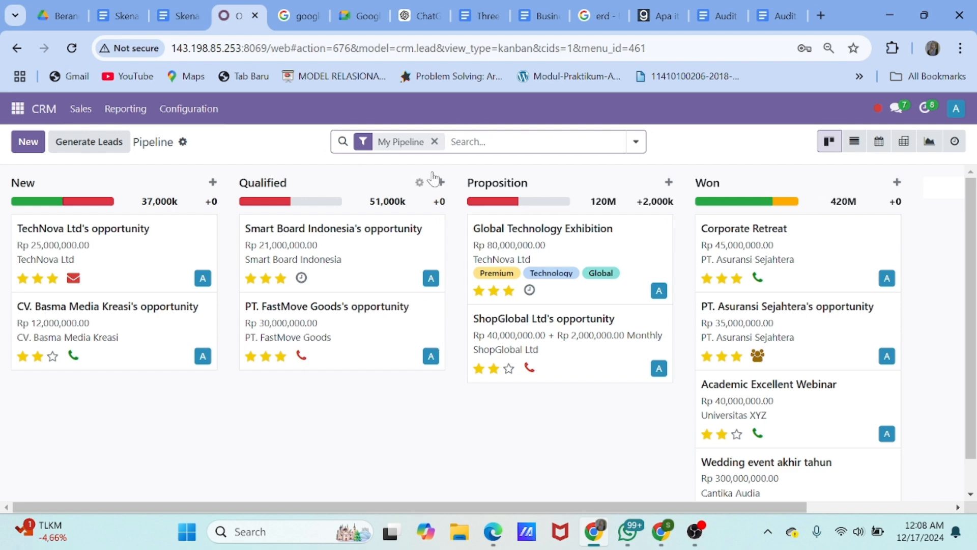
pyautogui.click(636, 143)
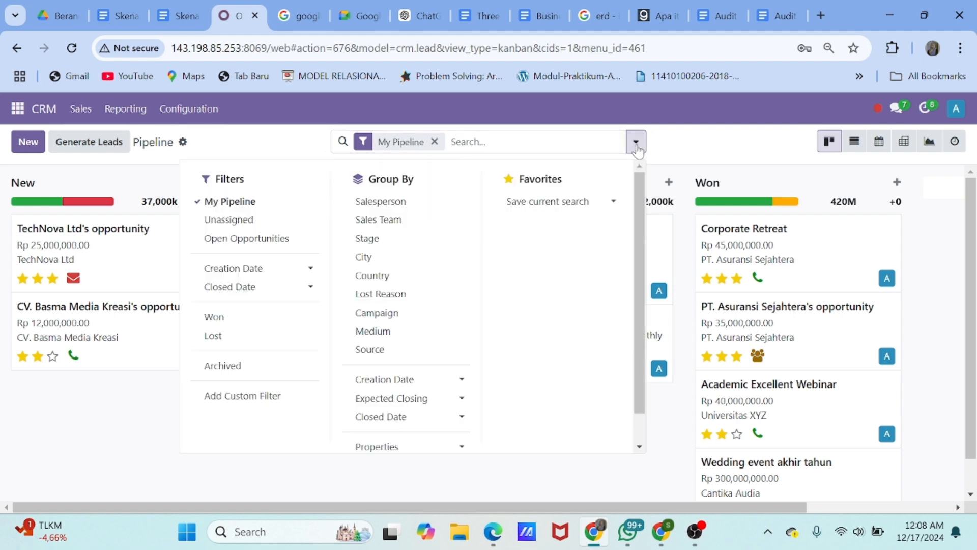
pyautogui.click(240, 338)
pyautogui.click(772, 310)
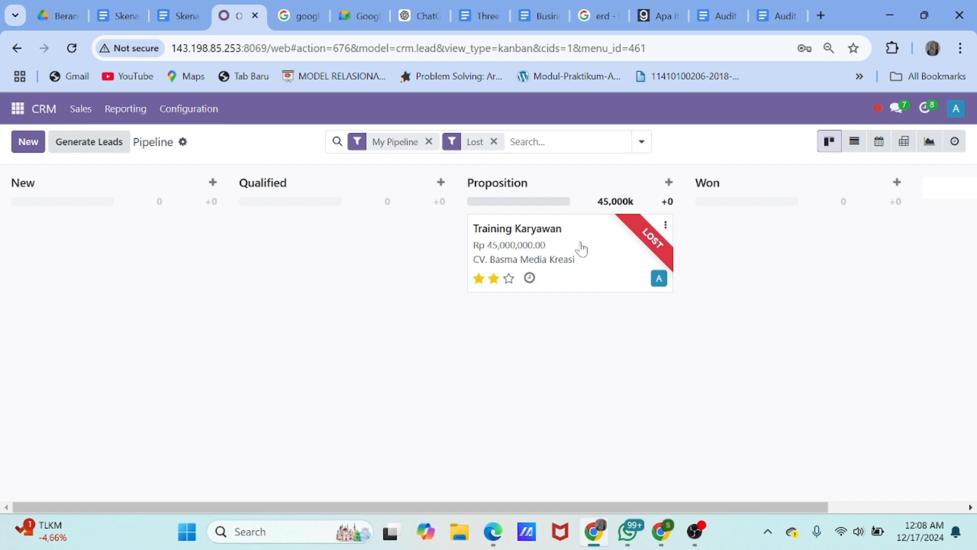
# Remove the Lost filter to return to the plain My Pipeline view
pyautogui.click(494, 142)
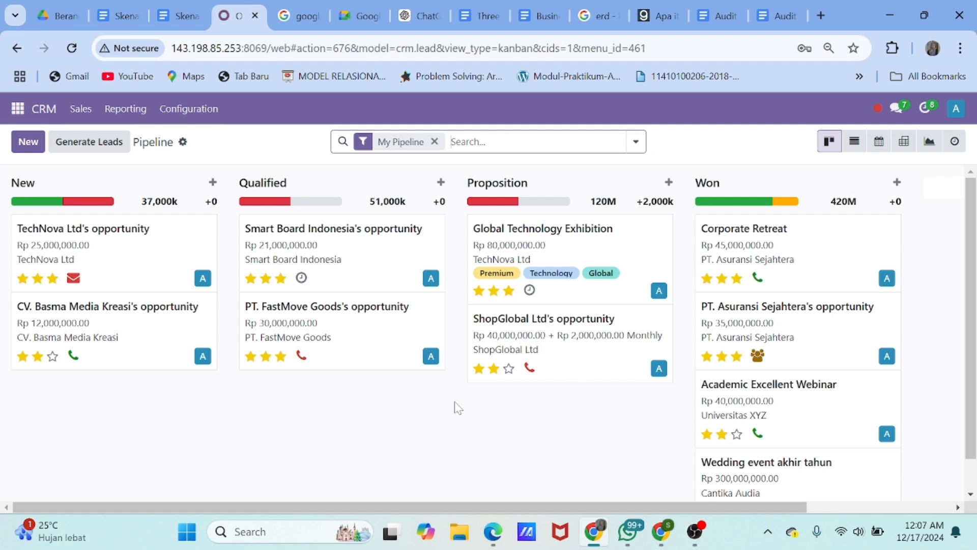
pyautogui.scroll(-1, 340, 447)
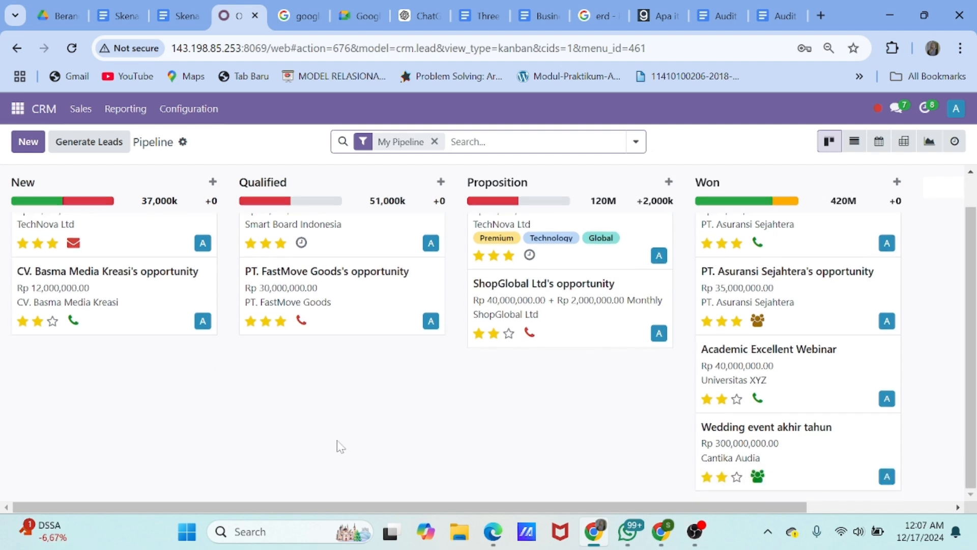
pyautogui.scroll(1, 391, 435)
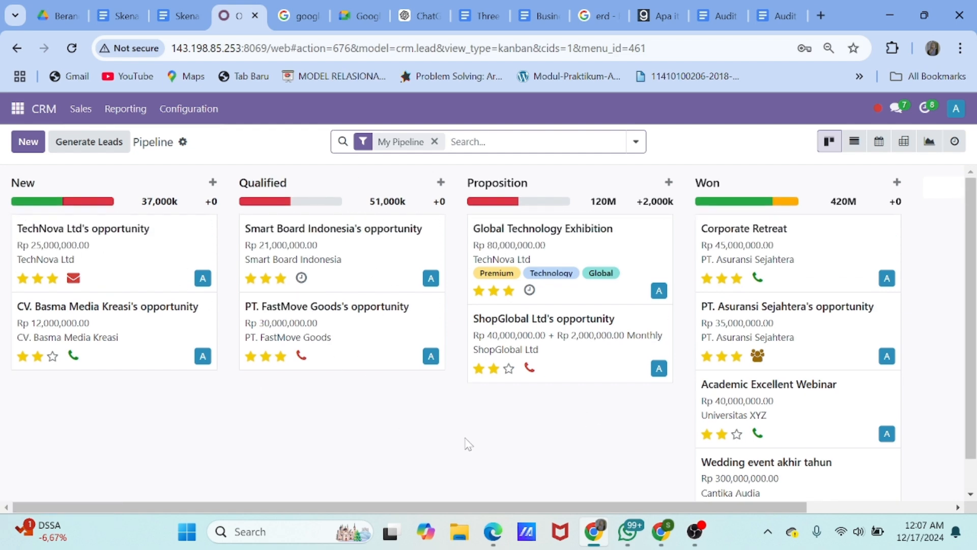
pyautogui.scroll(-1, 468, 444)
pyautogui.scroll(1, 469, 444)
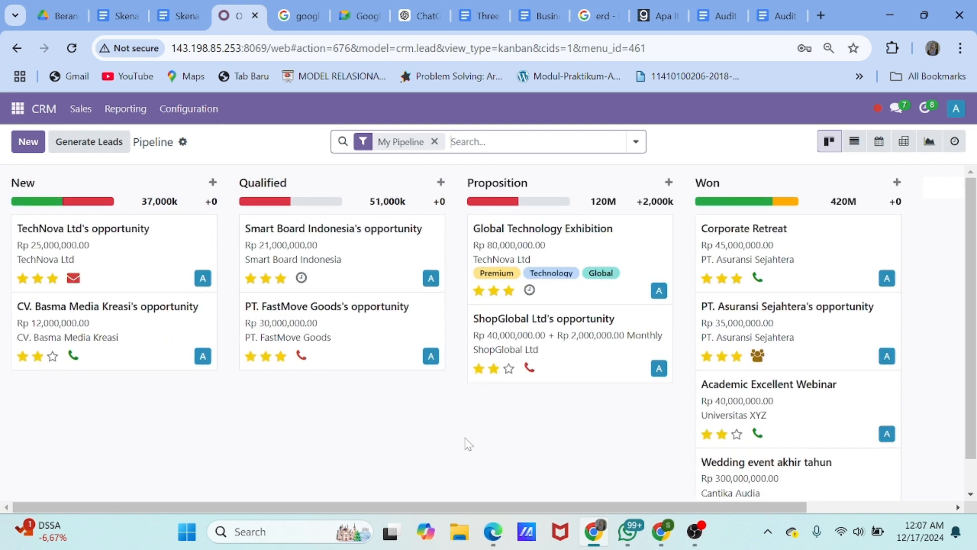